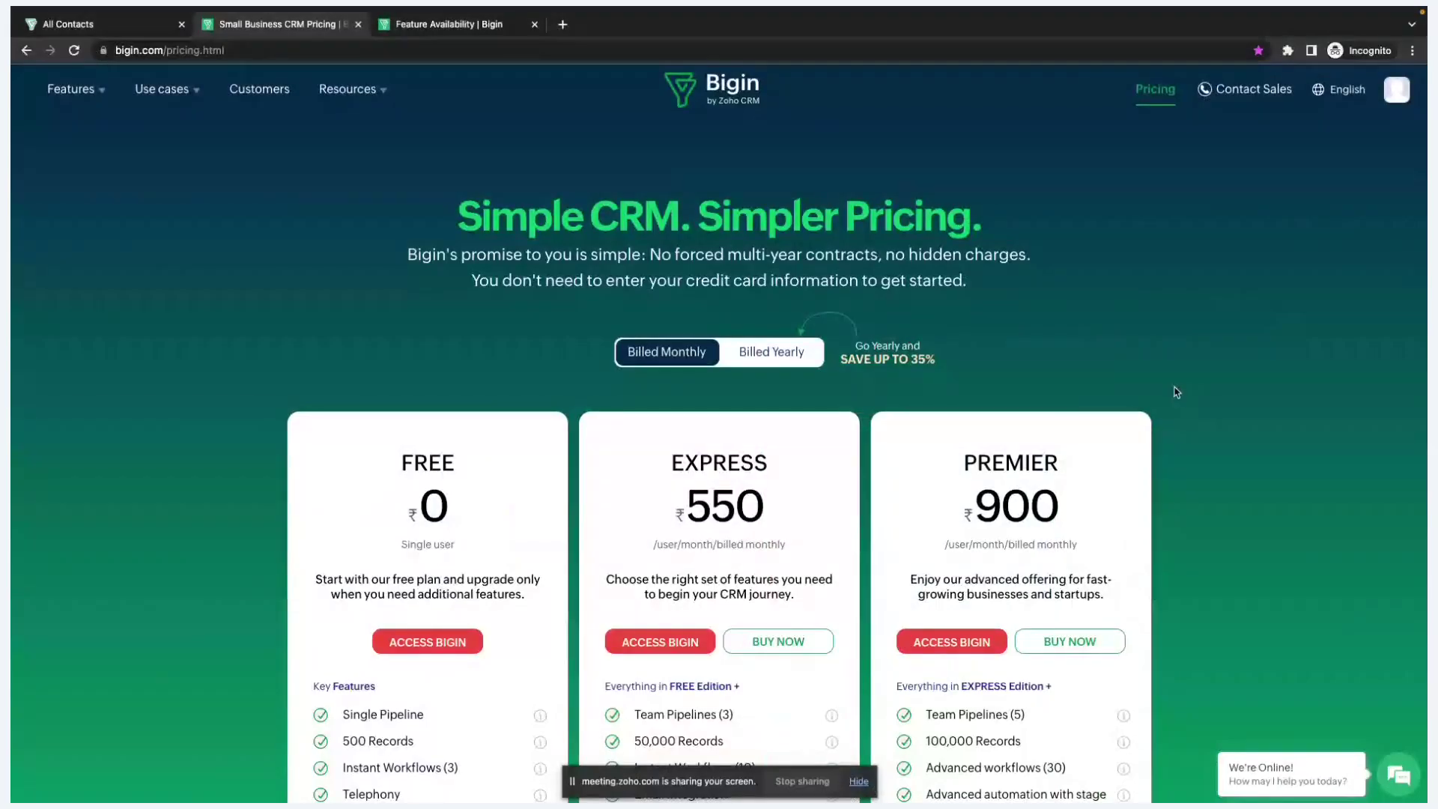
Step: Compare the Free, Express and Premier plans on the Bigin pricing page, highlighting each plan name
scroll(1172, 514, down, 2)
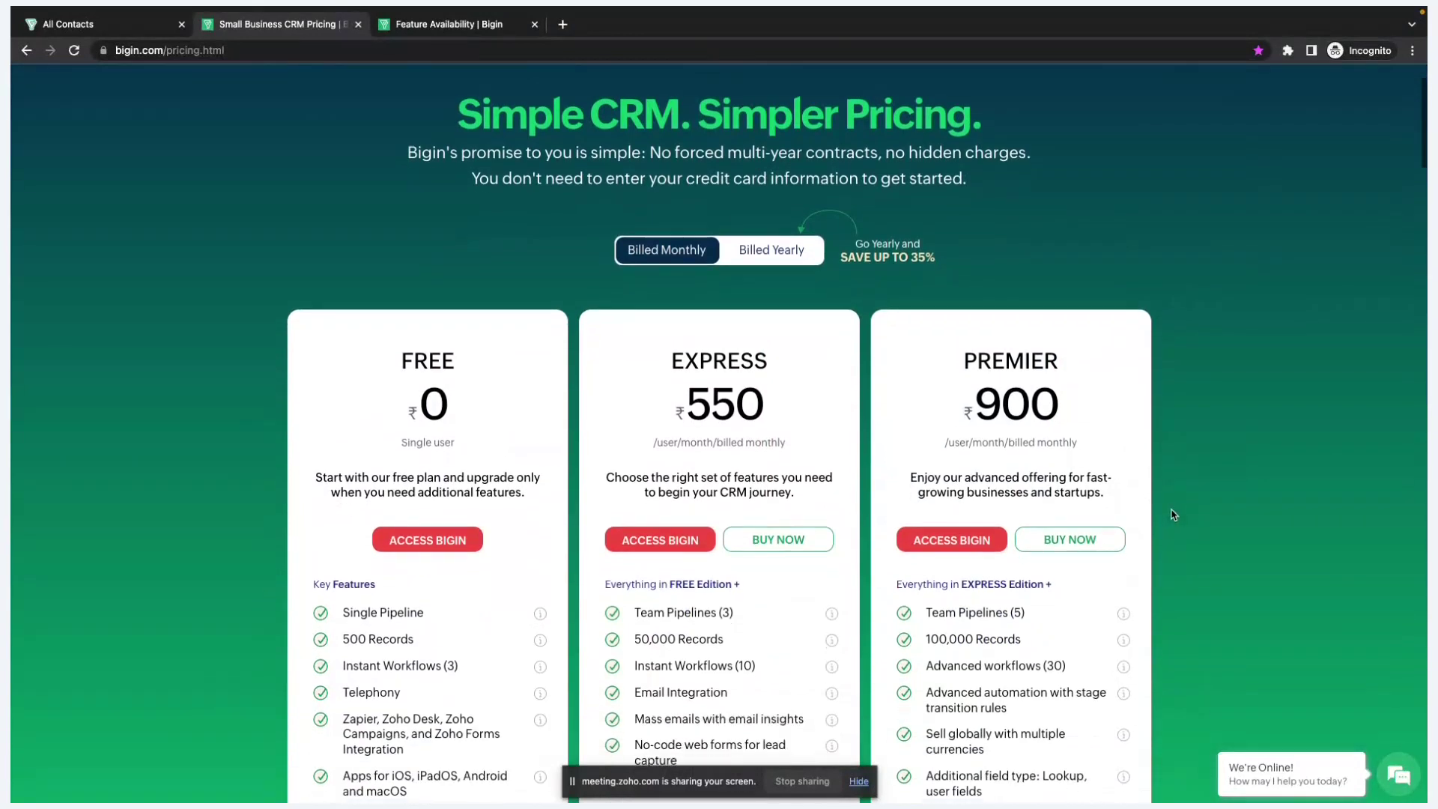
scroll(1172, 513, up, 2)
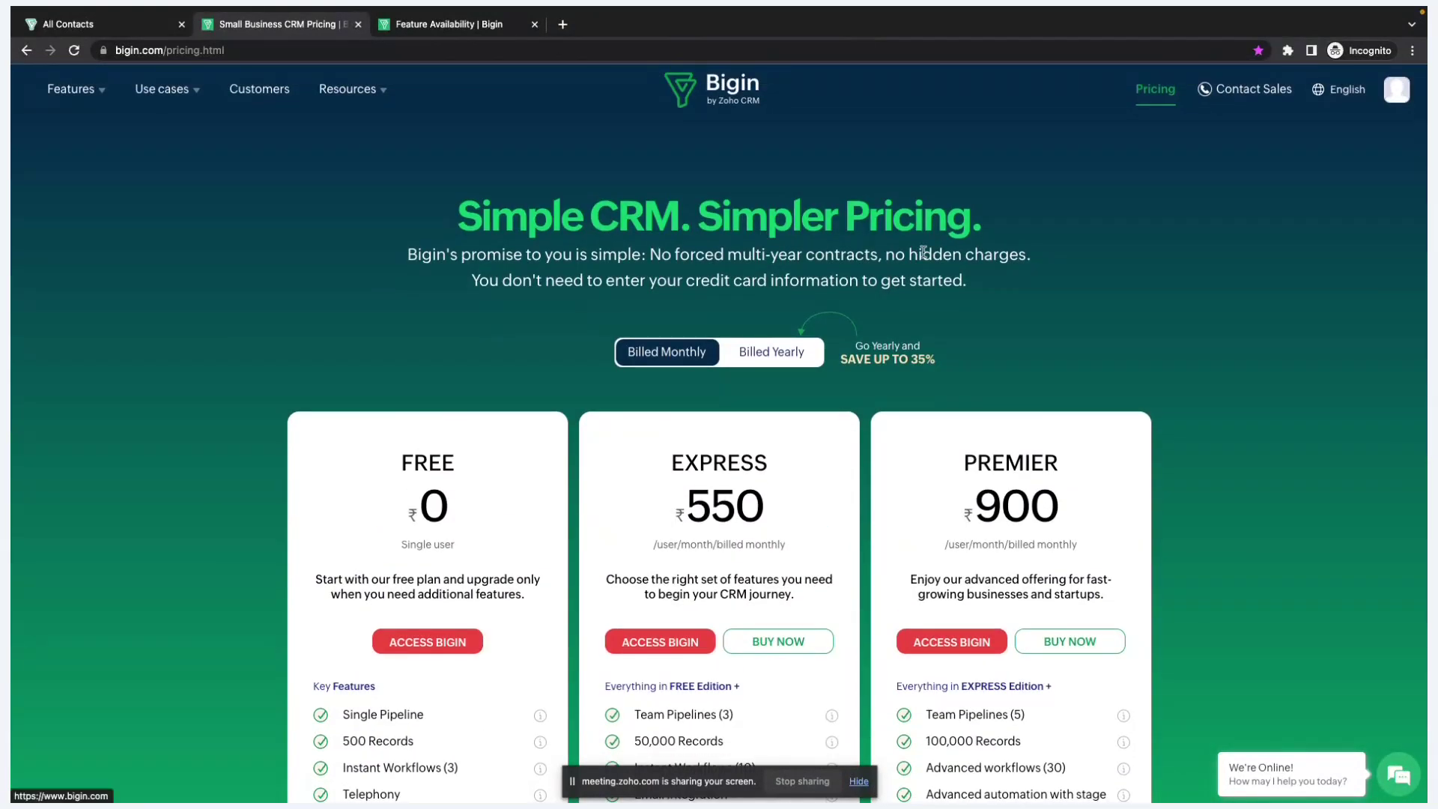
scroll(924, 253, down, 4)
drag(455, 232, 401, 232)
scroll(830, 292, up, 1)
drag(779, 268, 672, 264)
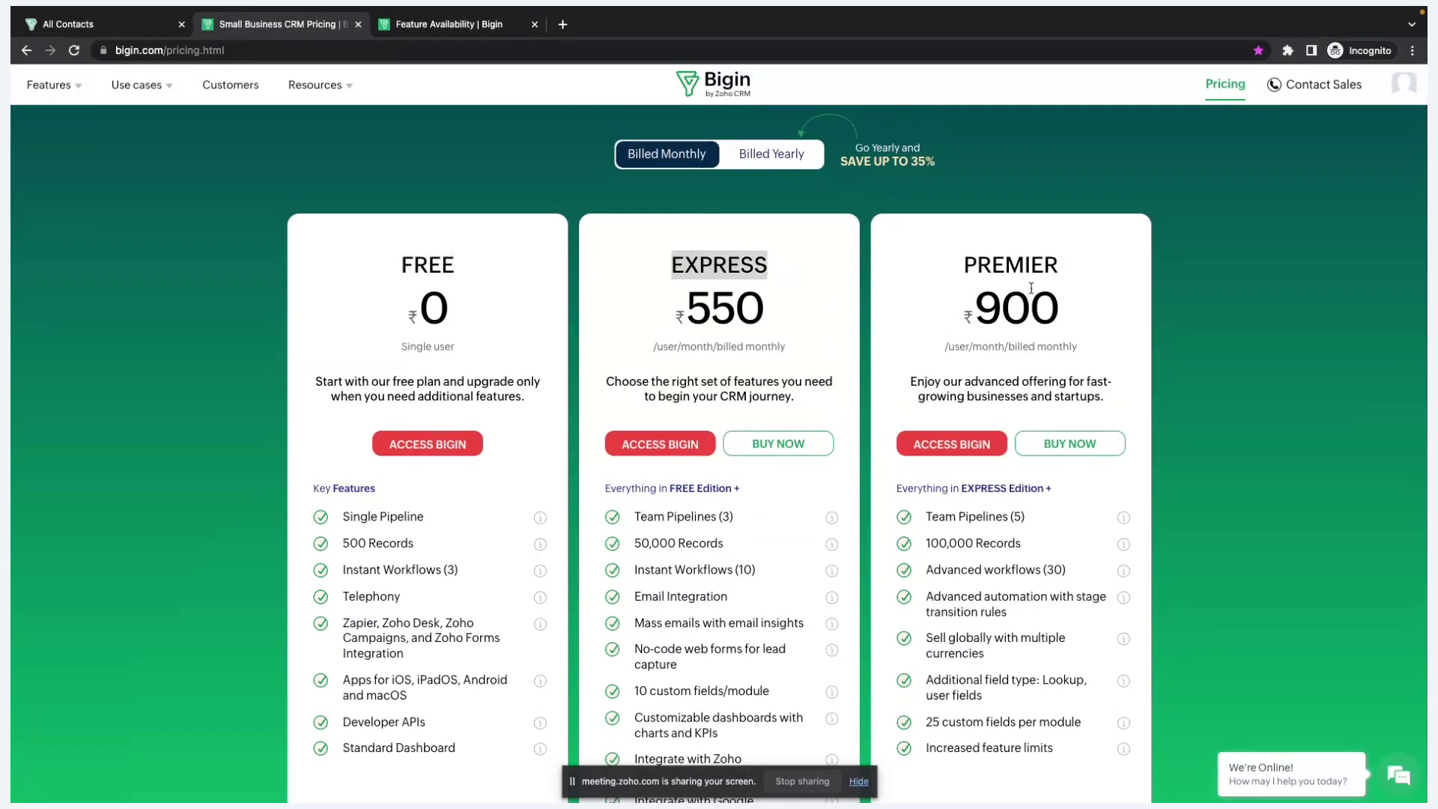
drag(1067, 274, 961, 272)
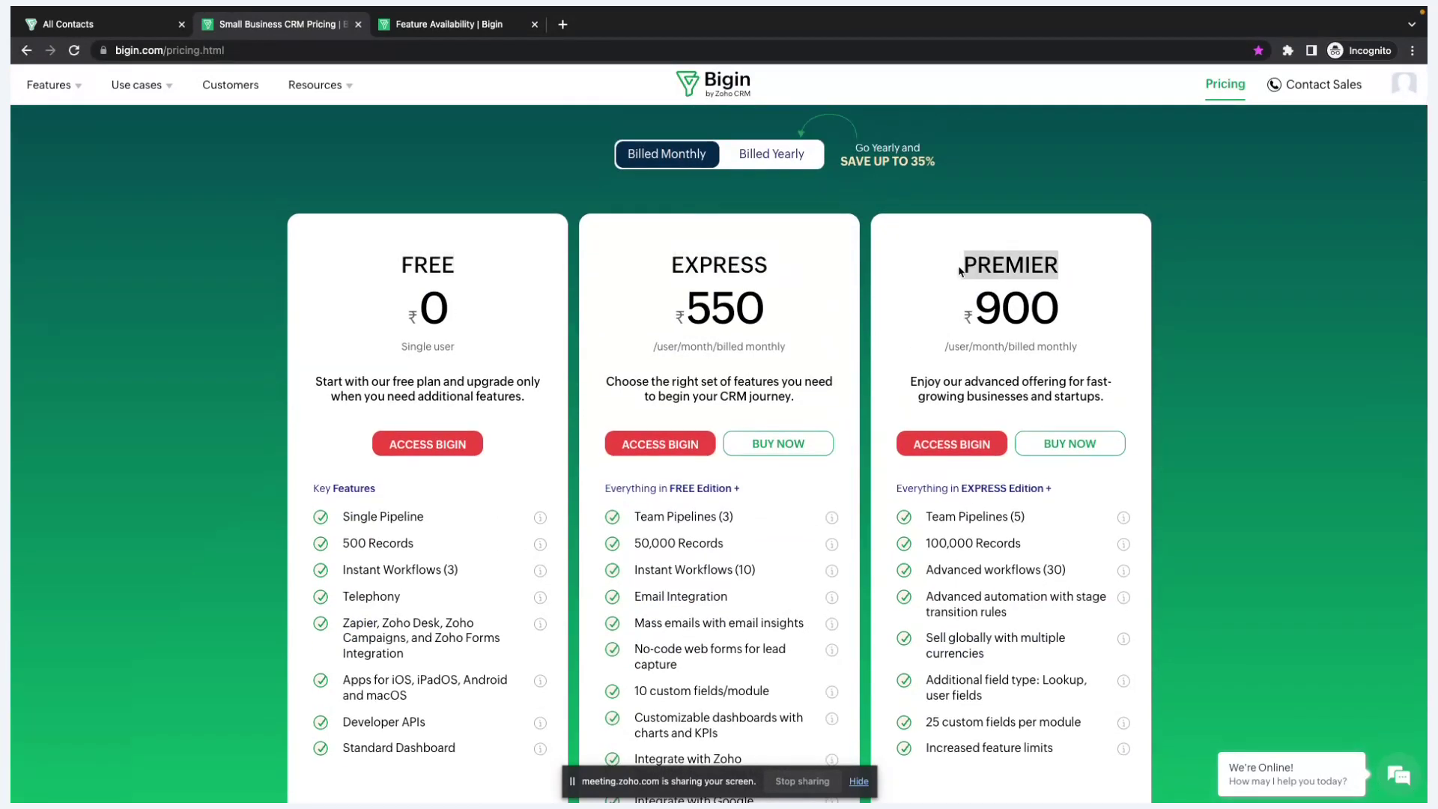
click(926, 299)
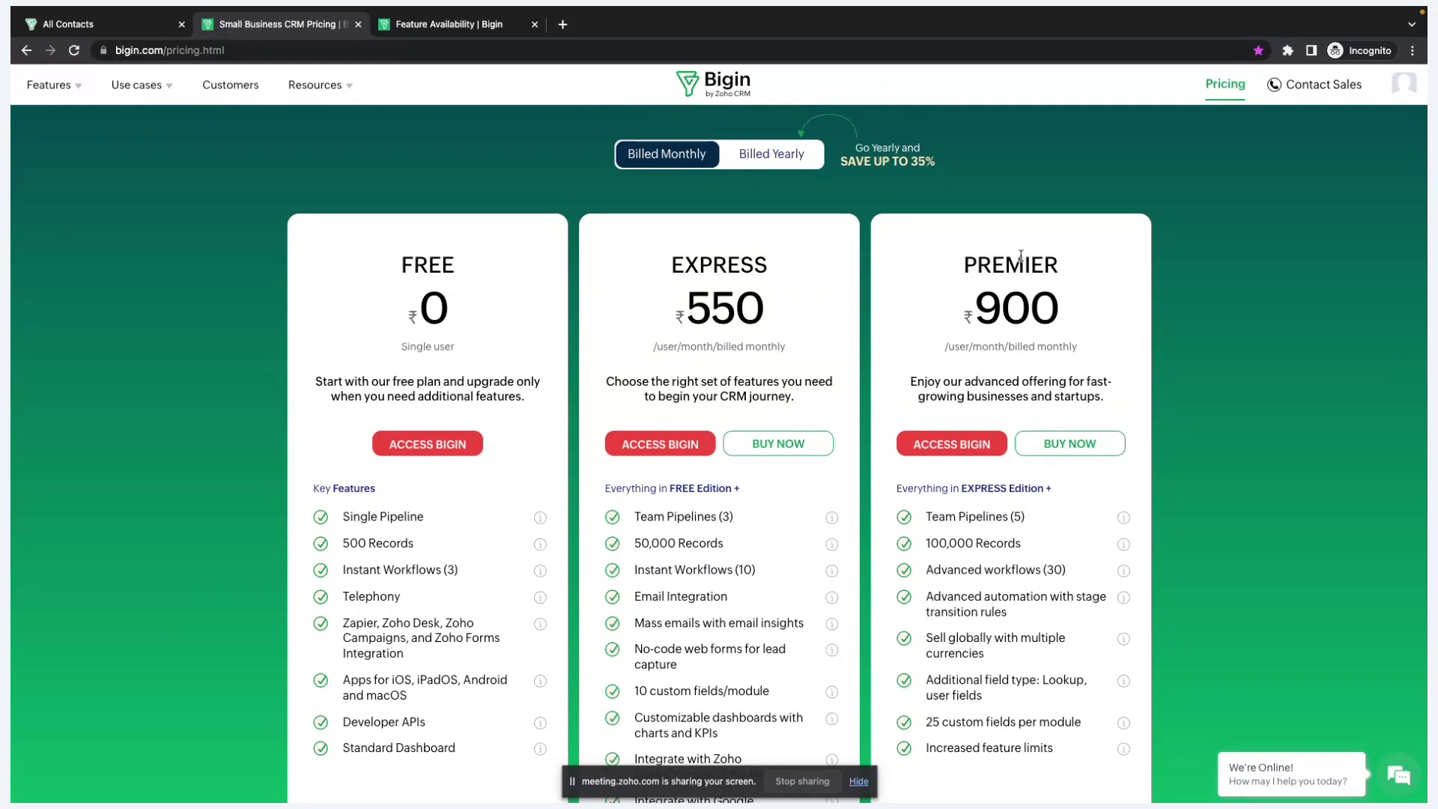
drag(773, 268, 668, 268)
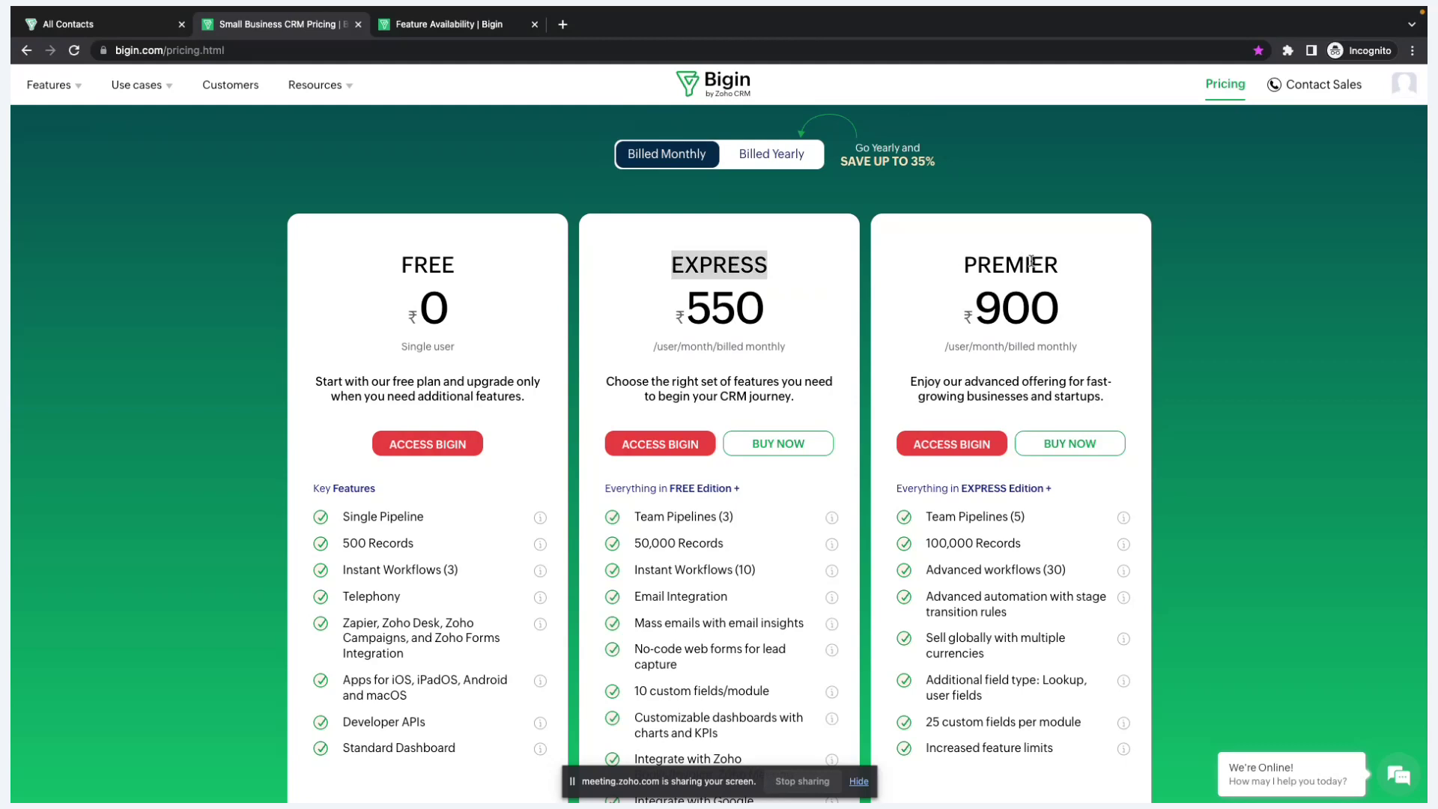
drag(1072, 270, 946, 270)
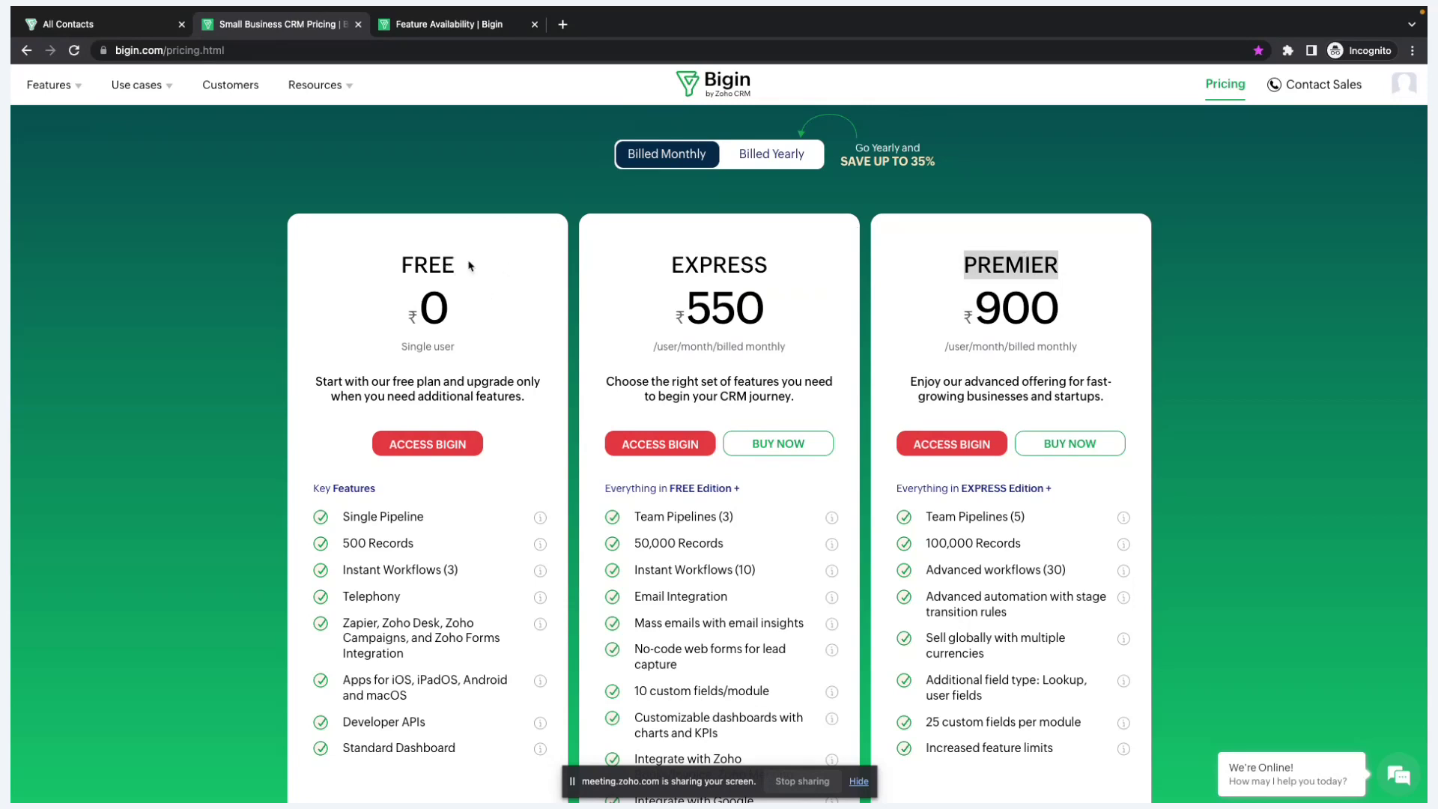
Step: Highlight the Free plan's name, its single-user limit and the Single Pipeline feature on the pricing page
drag(472, 267, 403, 260)
scroll(743, 426, down, 1)
click(649, 308)
scroll(631, 324, down, 1)
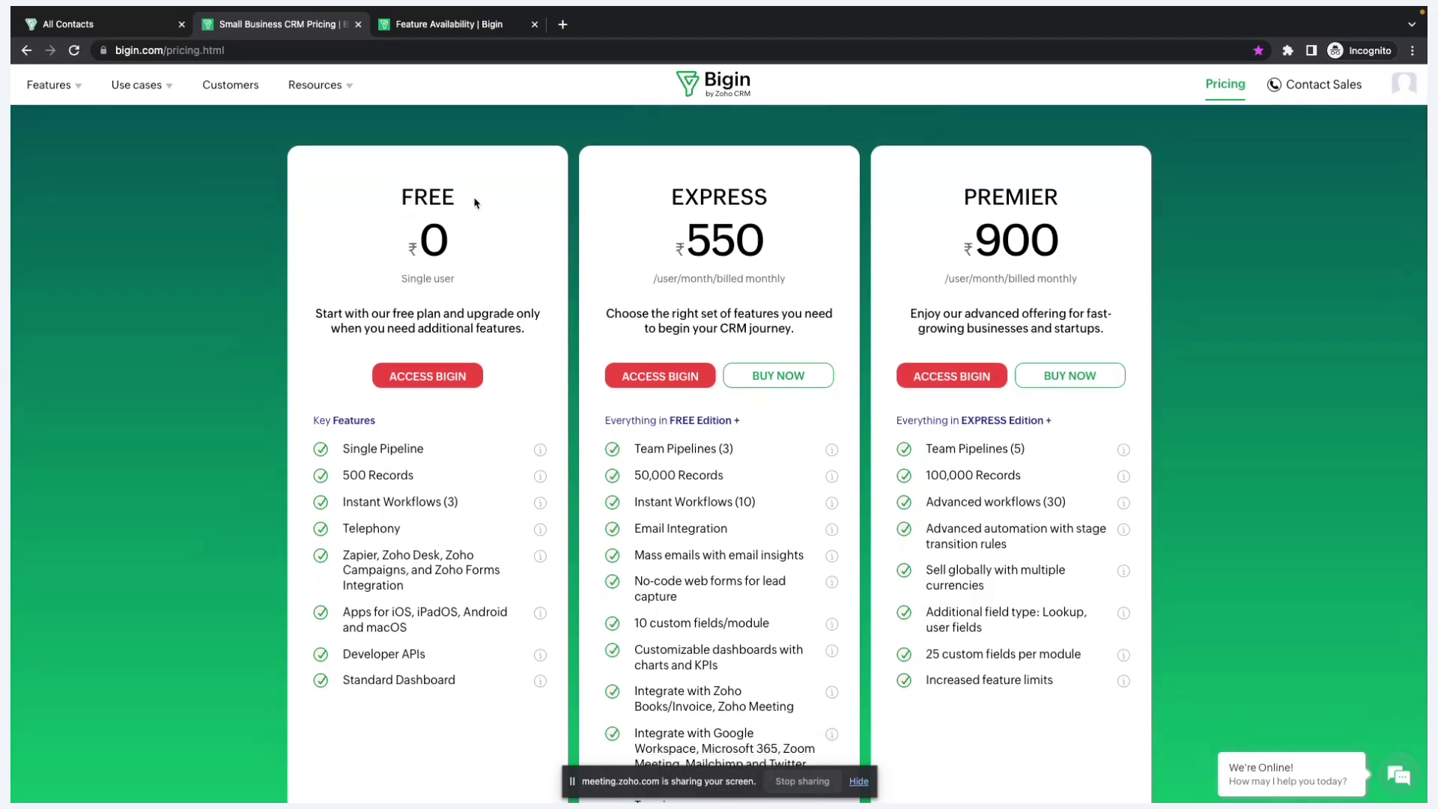
drag(479, 206, 408, 199)
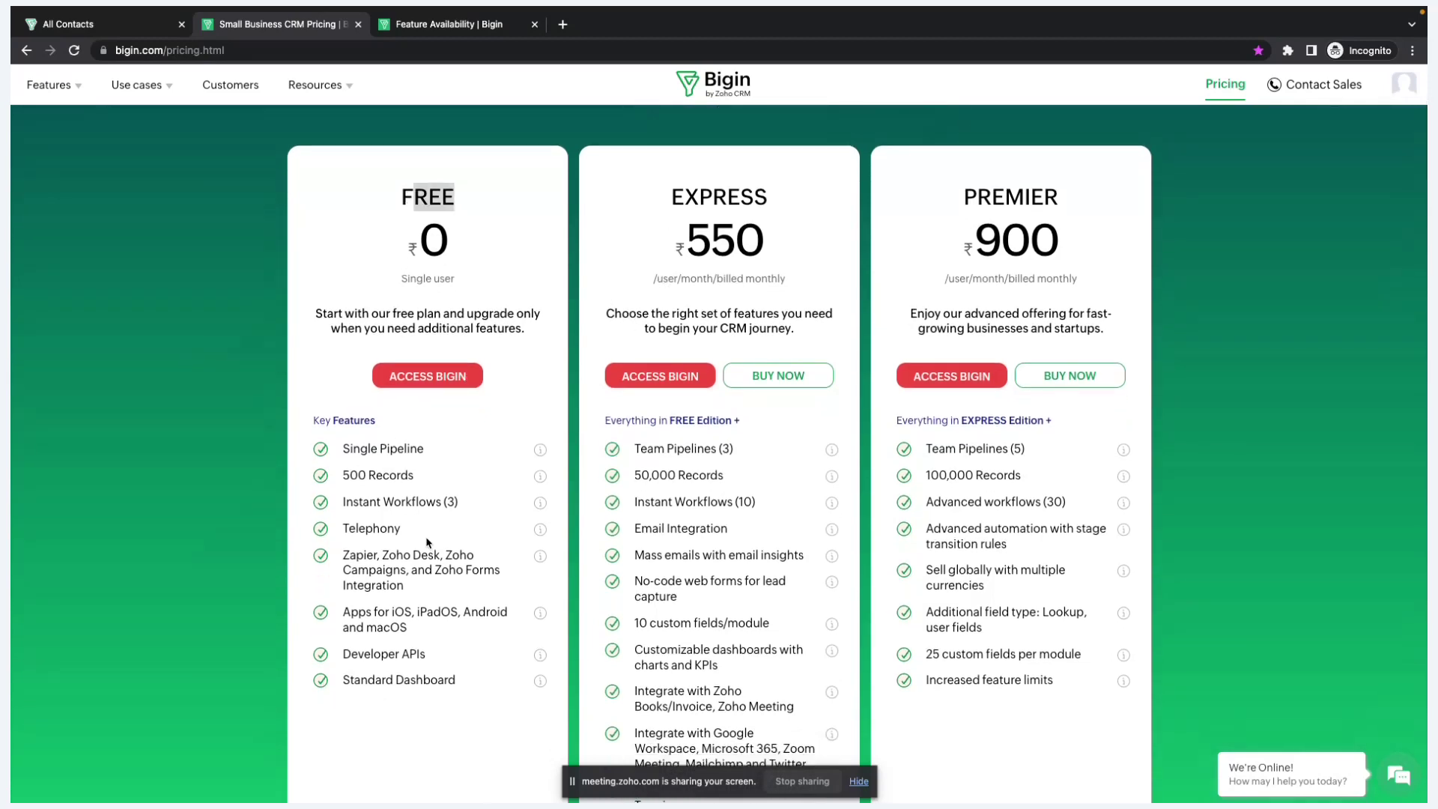
drag(460, 279, 403, 280)
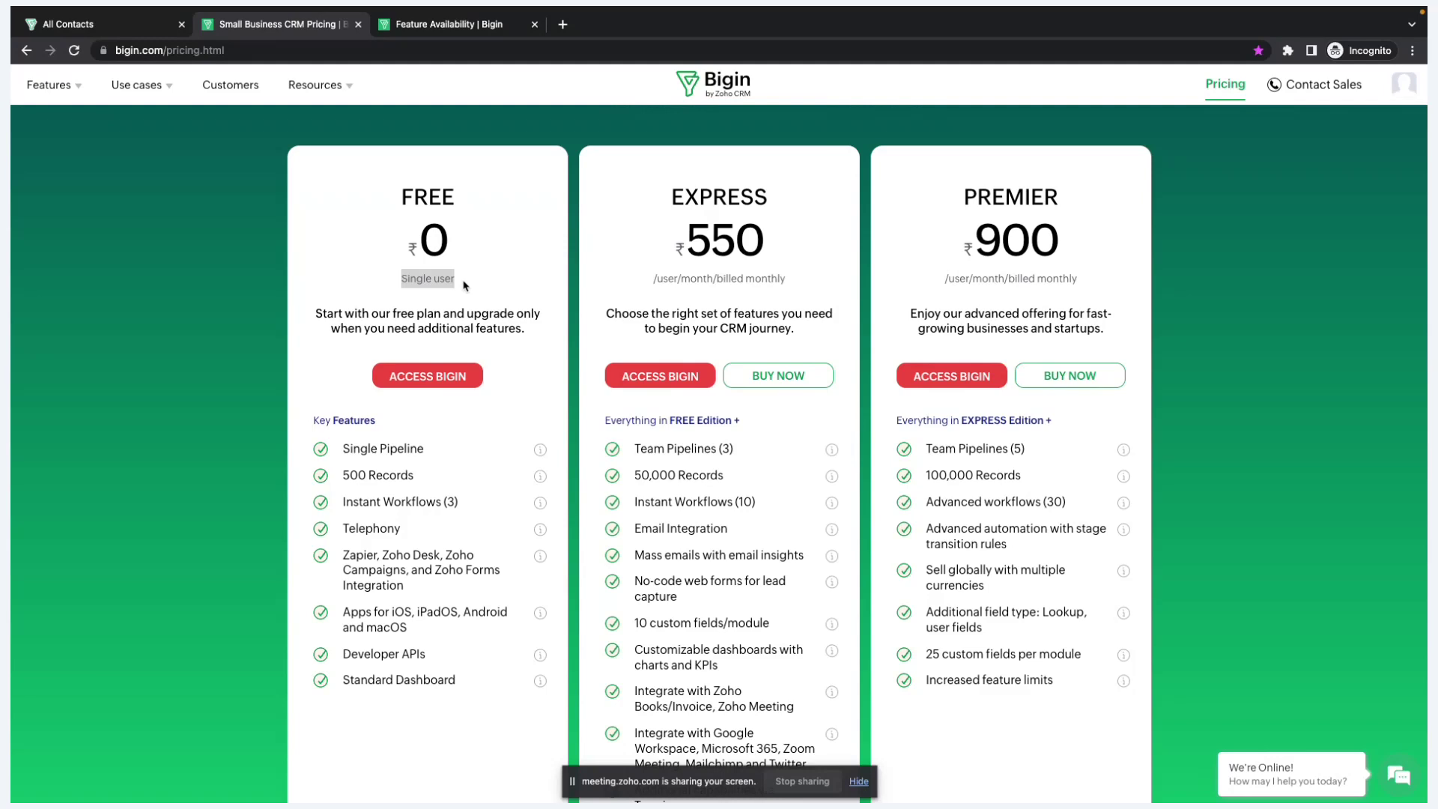
drag(436, 451, 345, 450)
Step: Switch to the Bigin CRM and view the Phone Sales and Apple Phone Service team pipelines
click(129, 22)
click(35, 135)
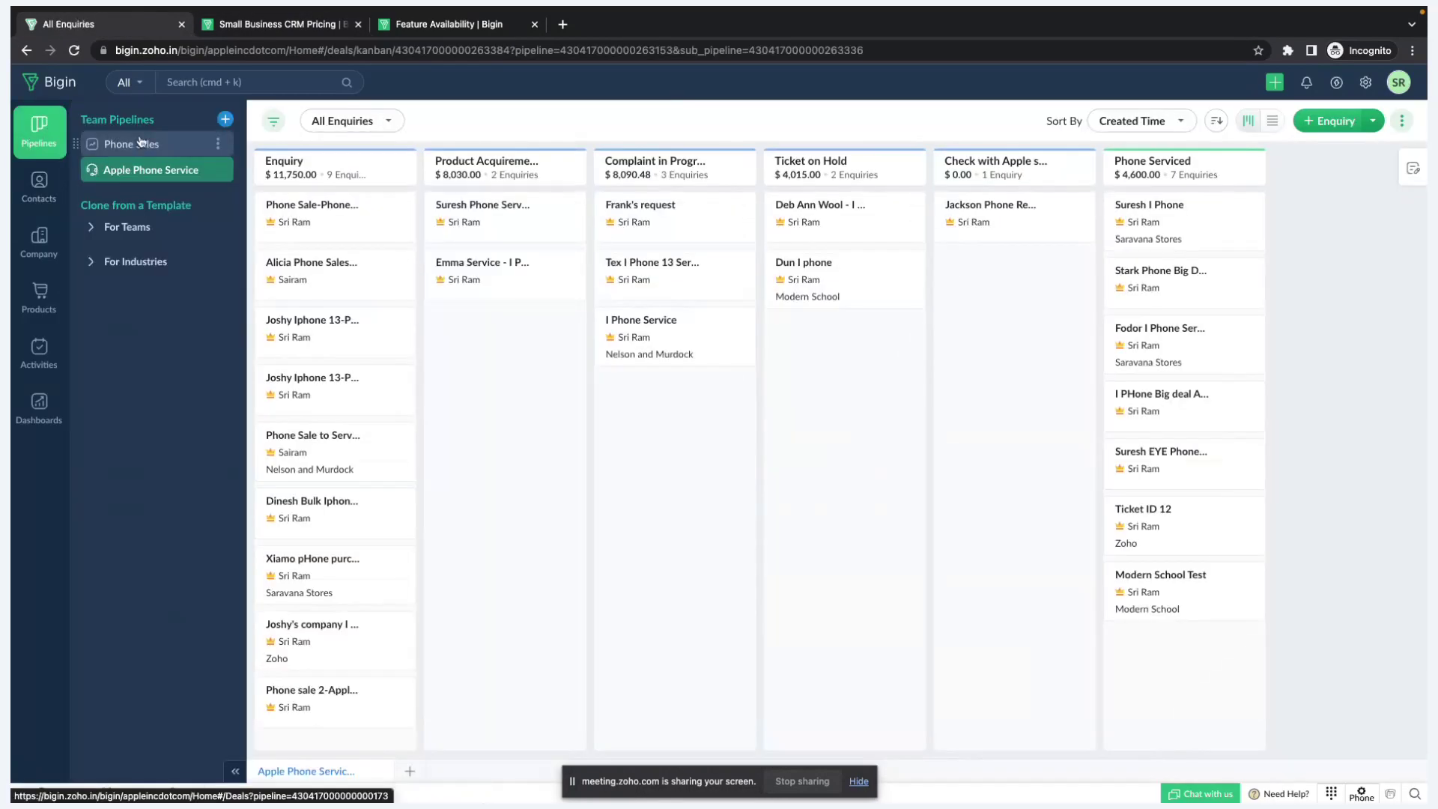
click(142, 144)
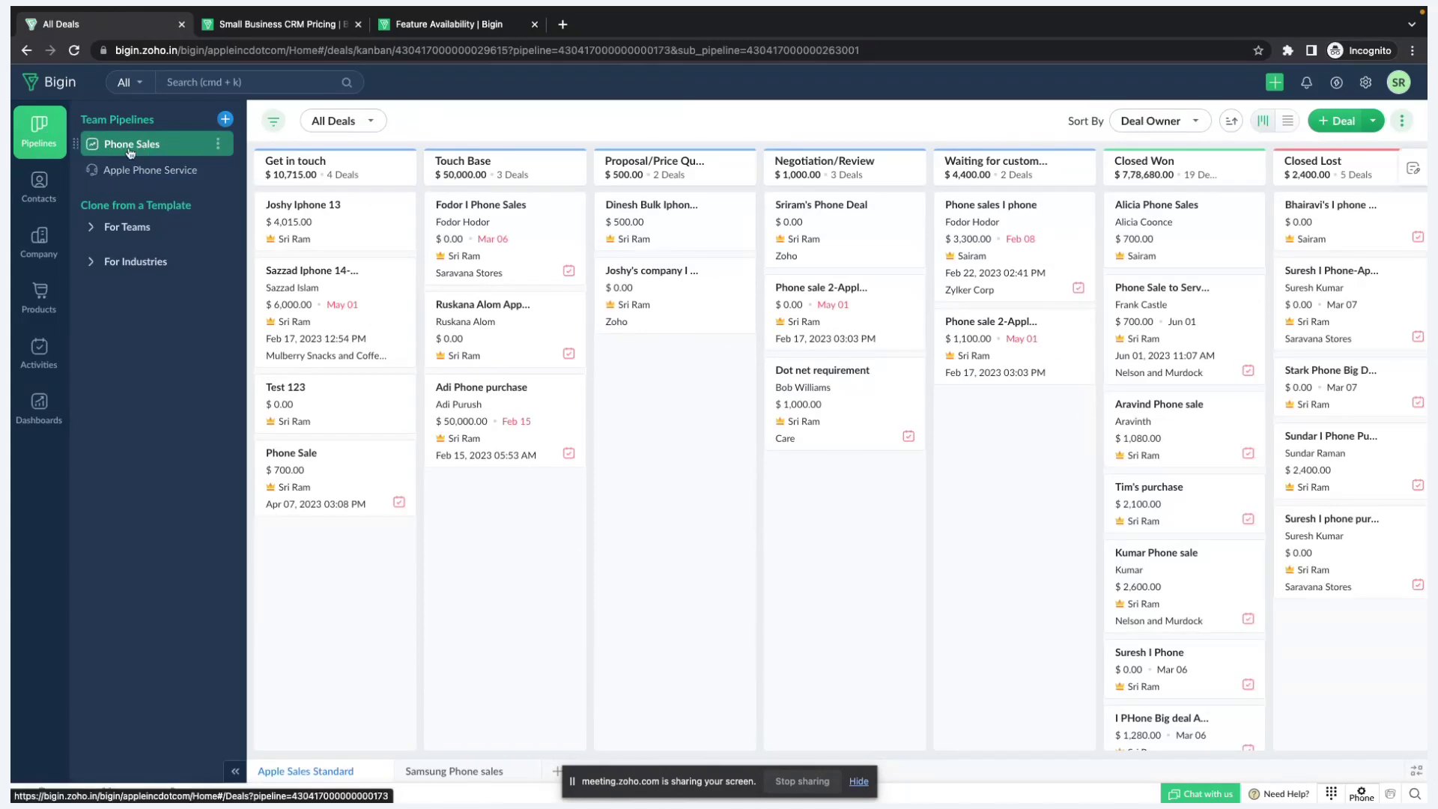
click(141, 171)
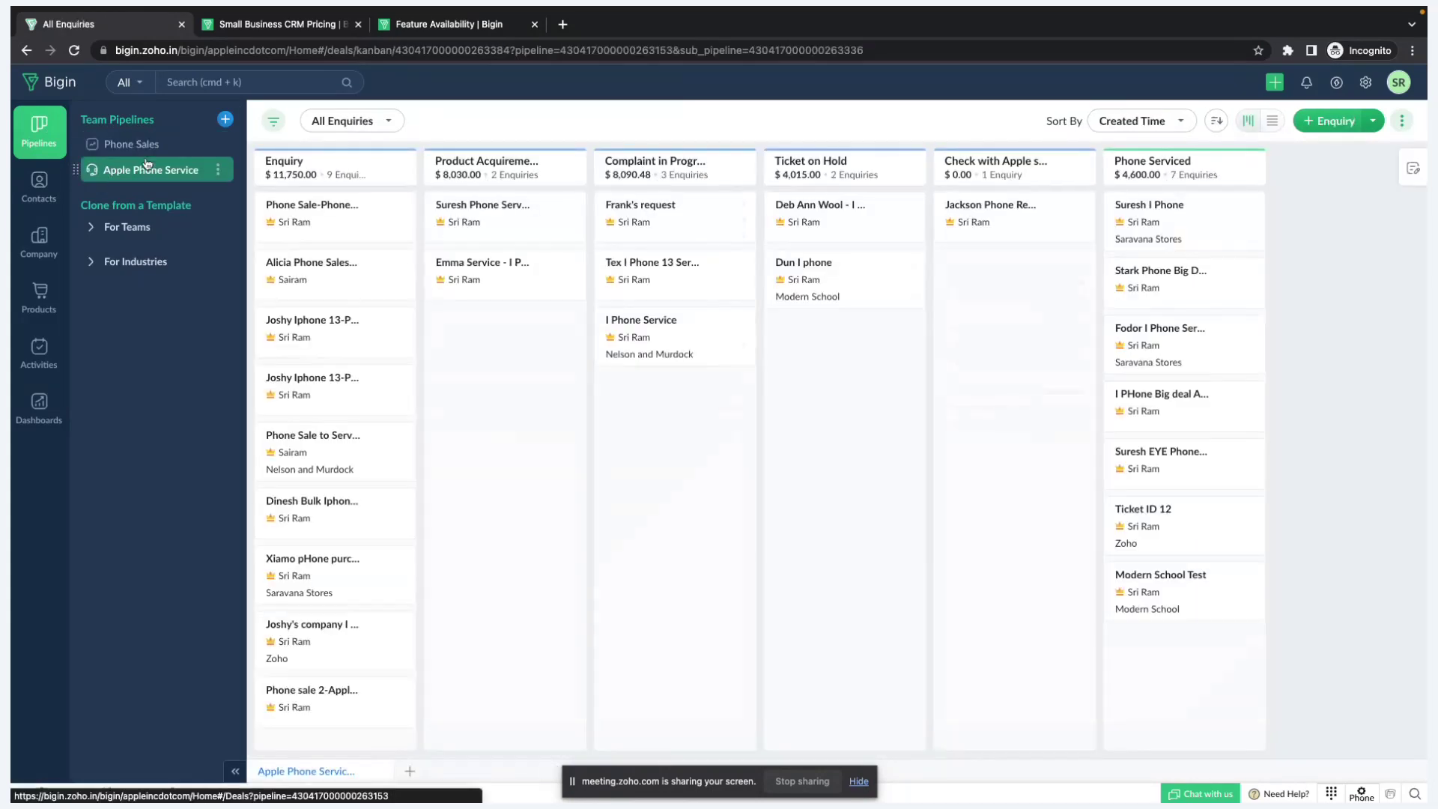
click(156, 146)
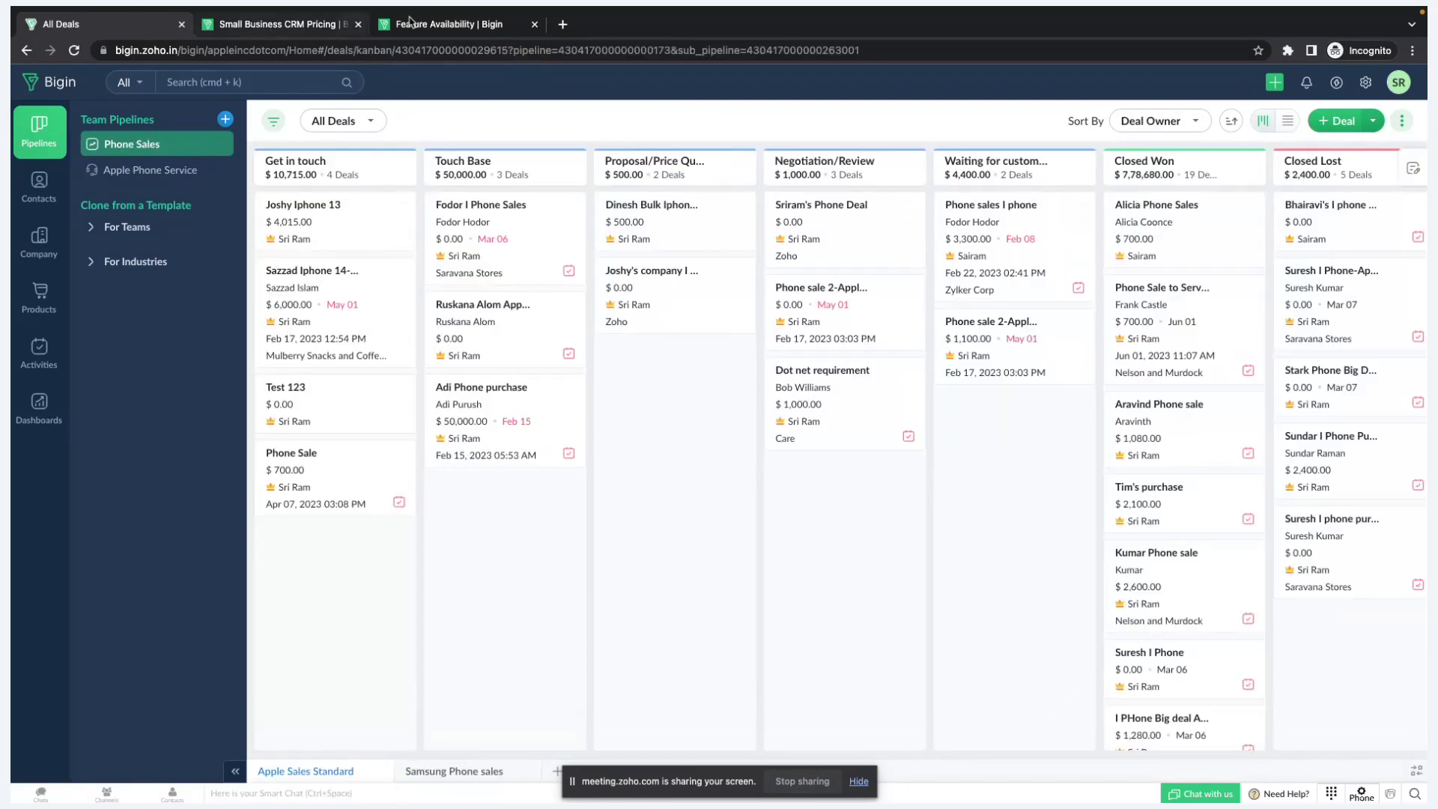
Step: Return to the pricing page, highlight the Free plan's 500 Records limit and read its explanation
click(352, 26)
scroll(420, 457, down, 1)
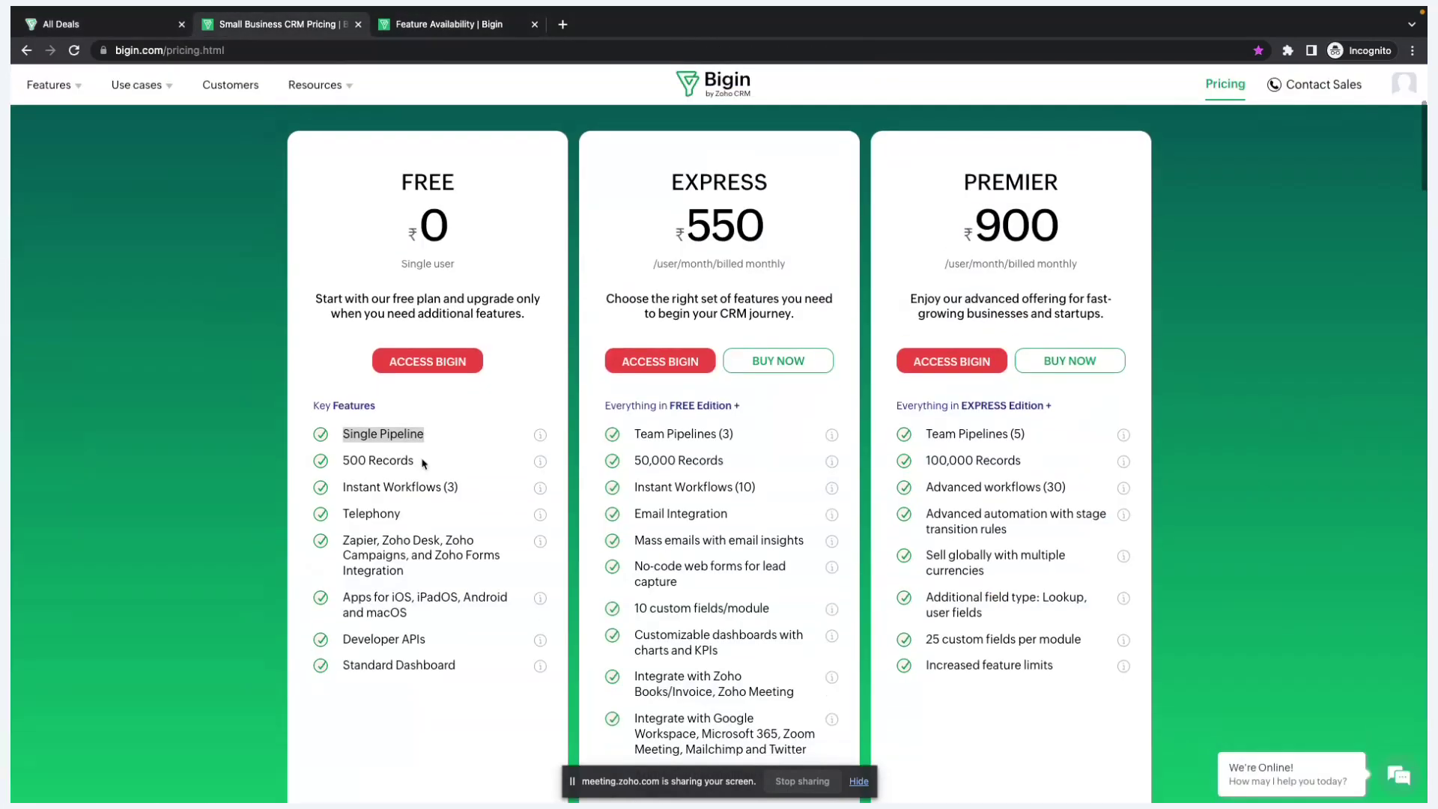
click(420, 464)
drag(420, 464, 344, 462)
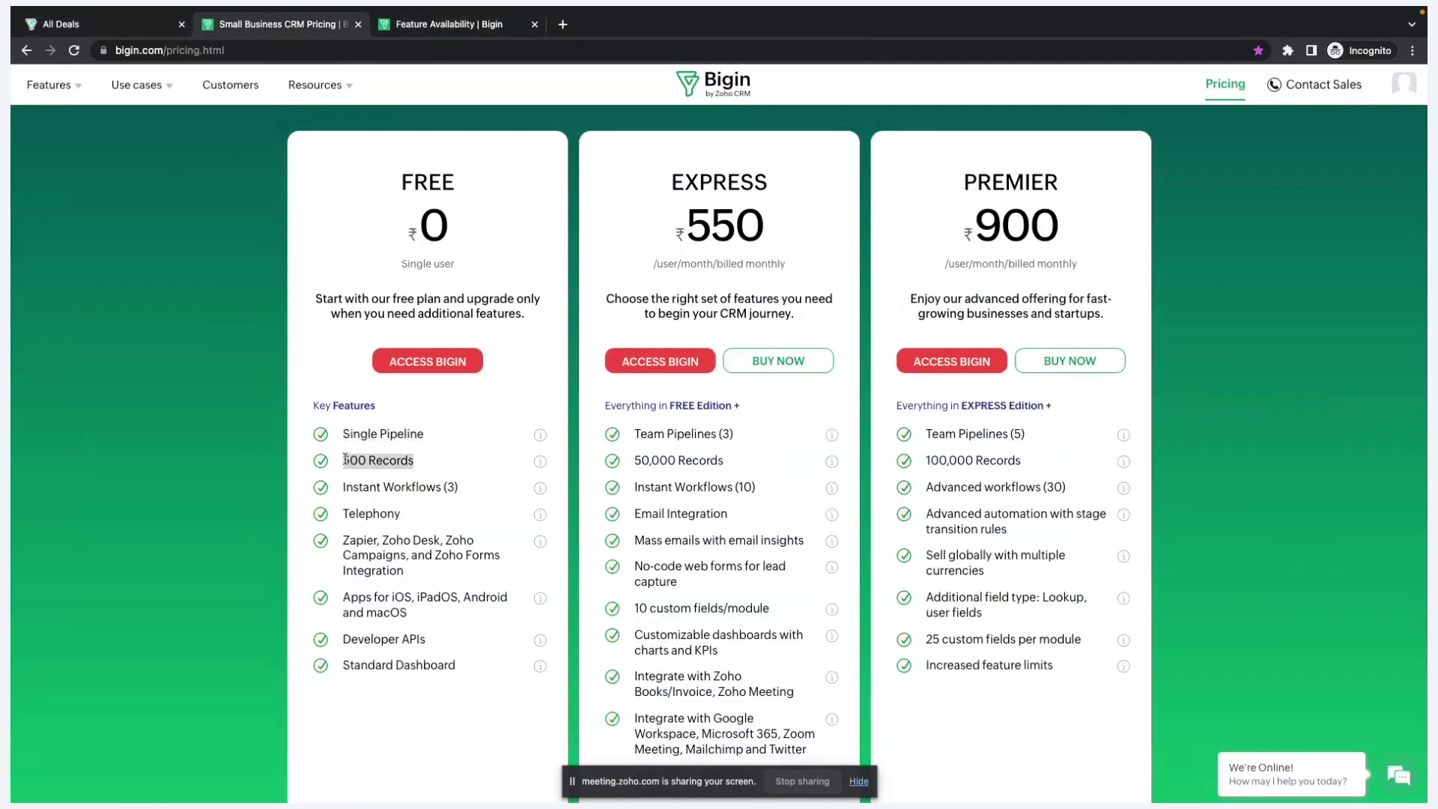
mouse_move(540, 470)
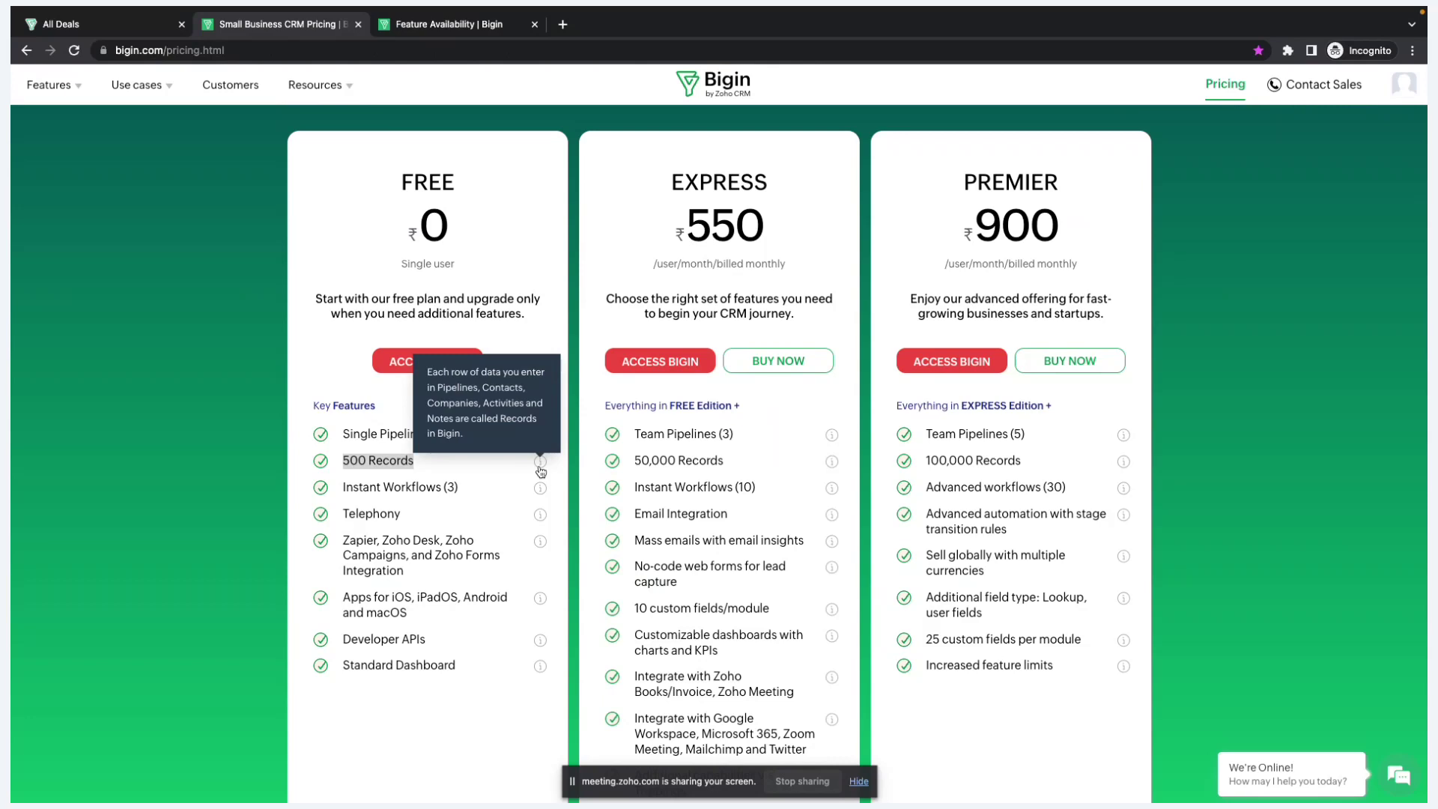
click(420, 462)
drag(418, 462, 342, 465)
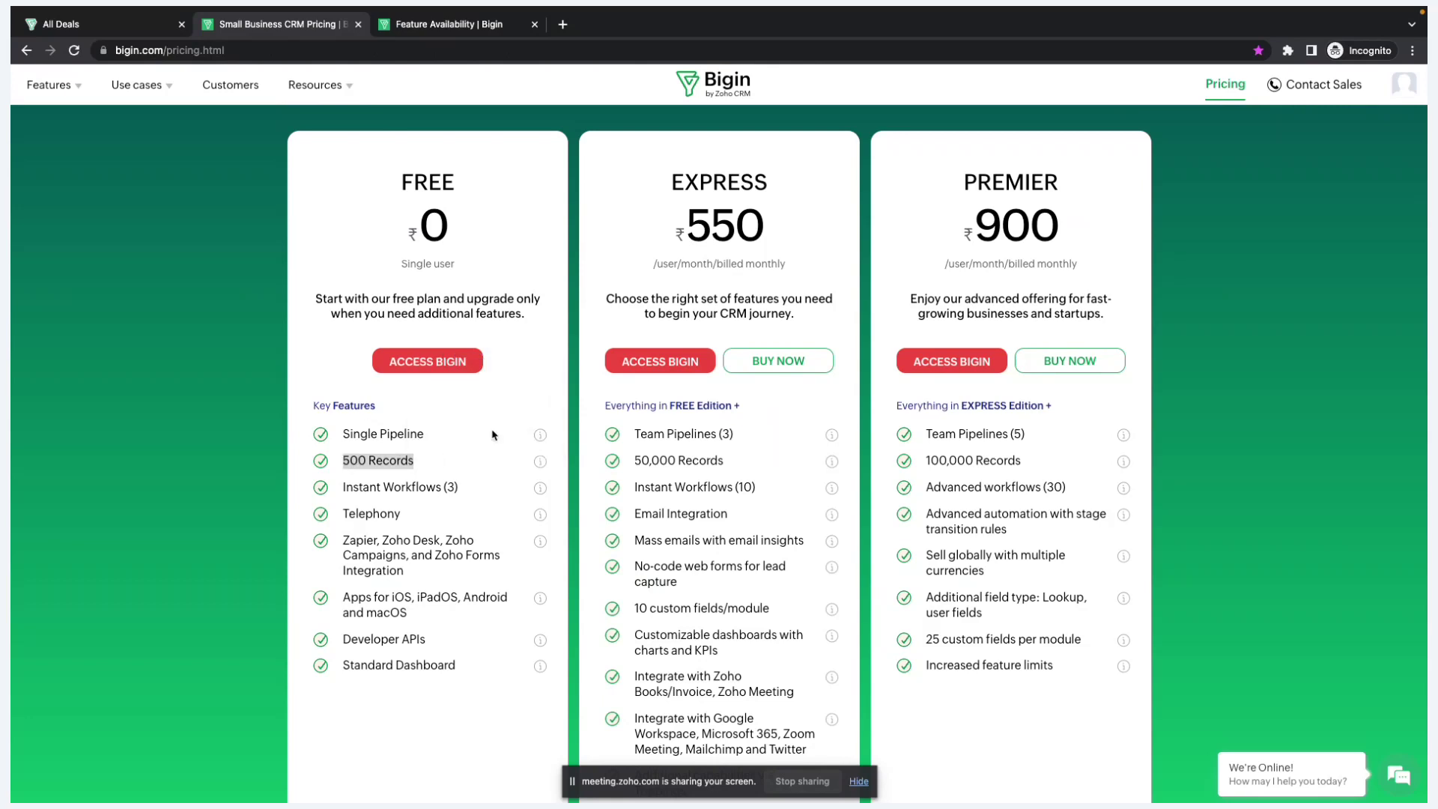
Step: Highlight the Instant Workflows (3) entry in the Free plan's feature list
scroll(486, 438, down, 1)
drag(468, 447, 333, 451)
drag(443, 442, 384, 443)
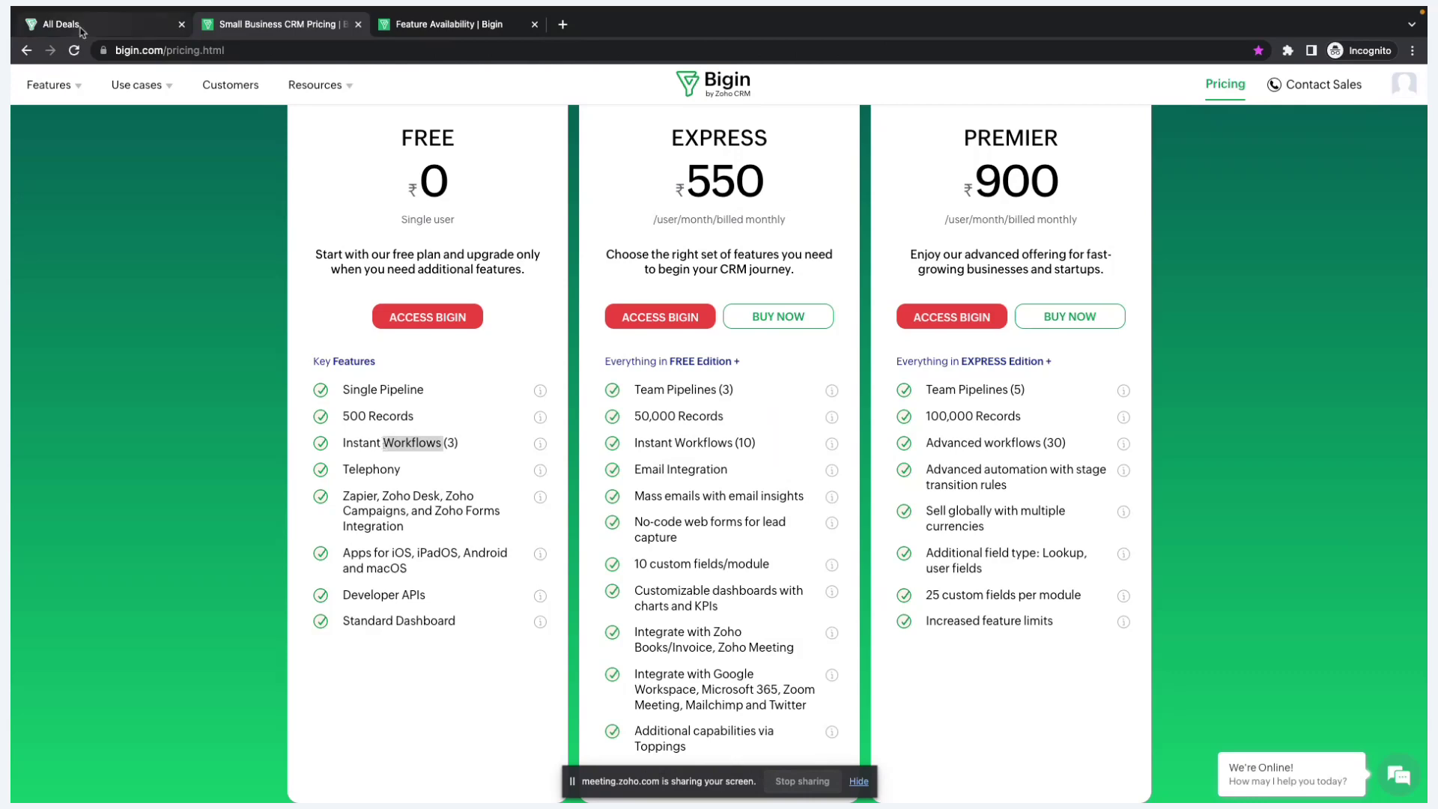
Step: Open the Workflows settings in the Bigin CRM and highlight the described actions, including creating tasks, updating fields and tagging records
click(104, 24)
click(1366, 82)
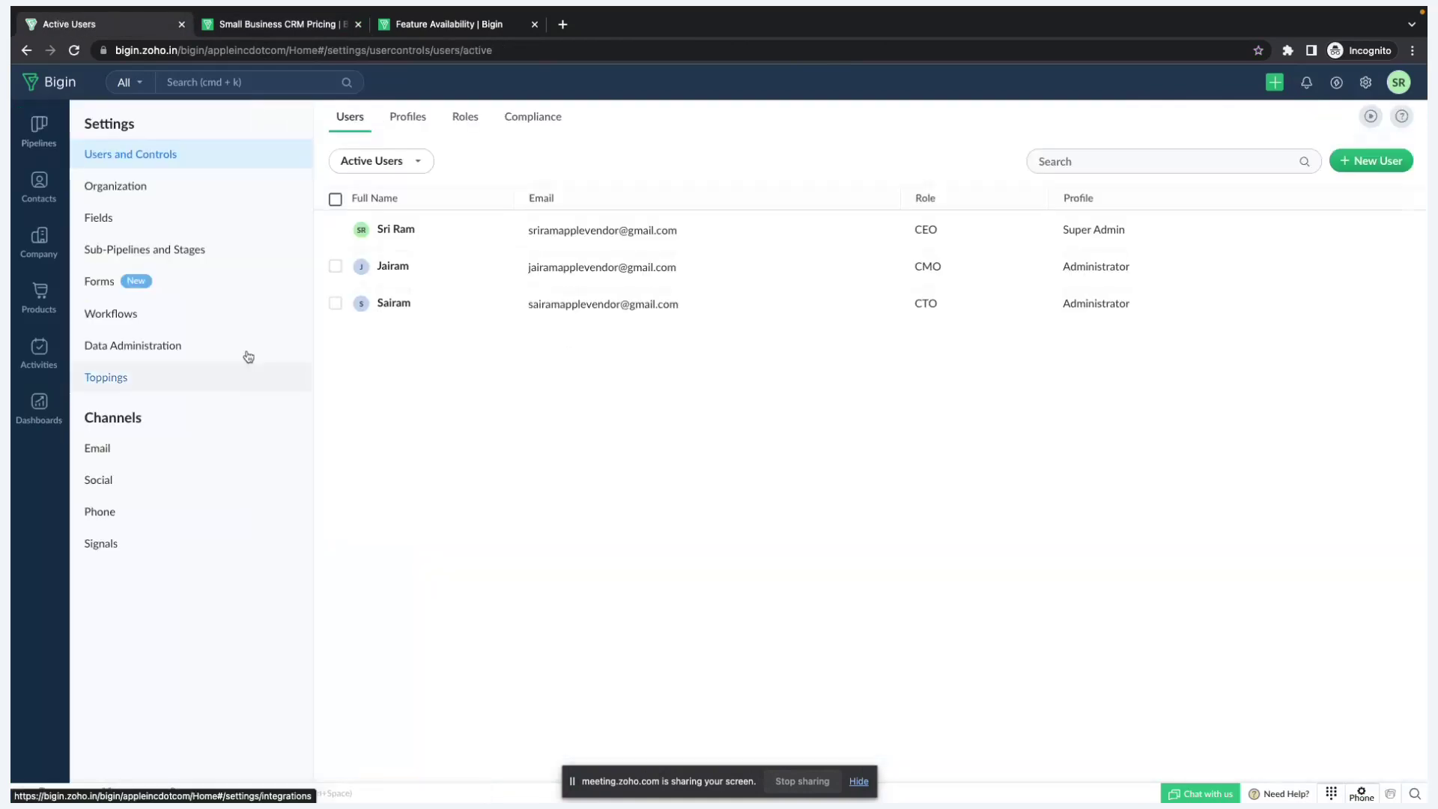
click(193, 312)
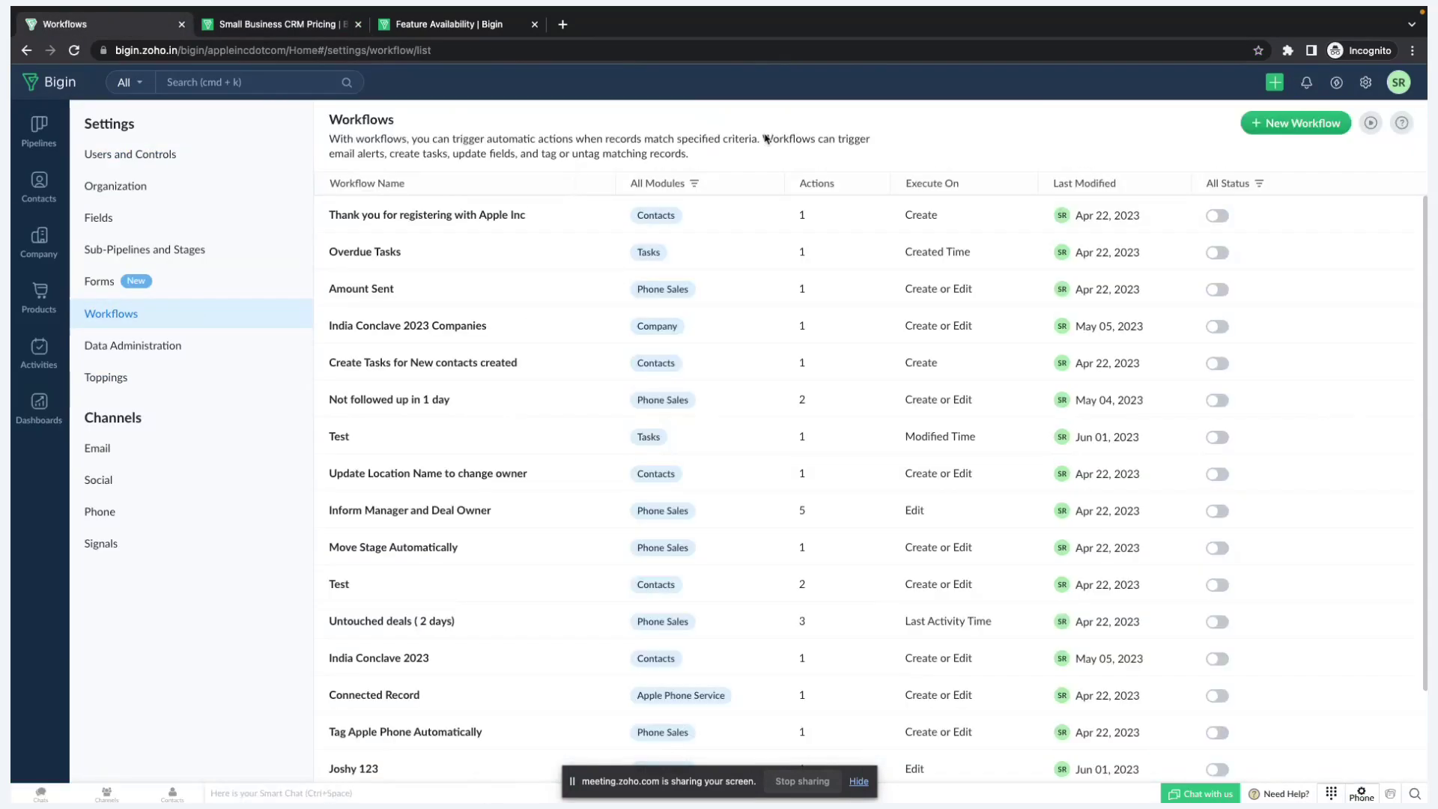
drag(763, 140, 780, 157)
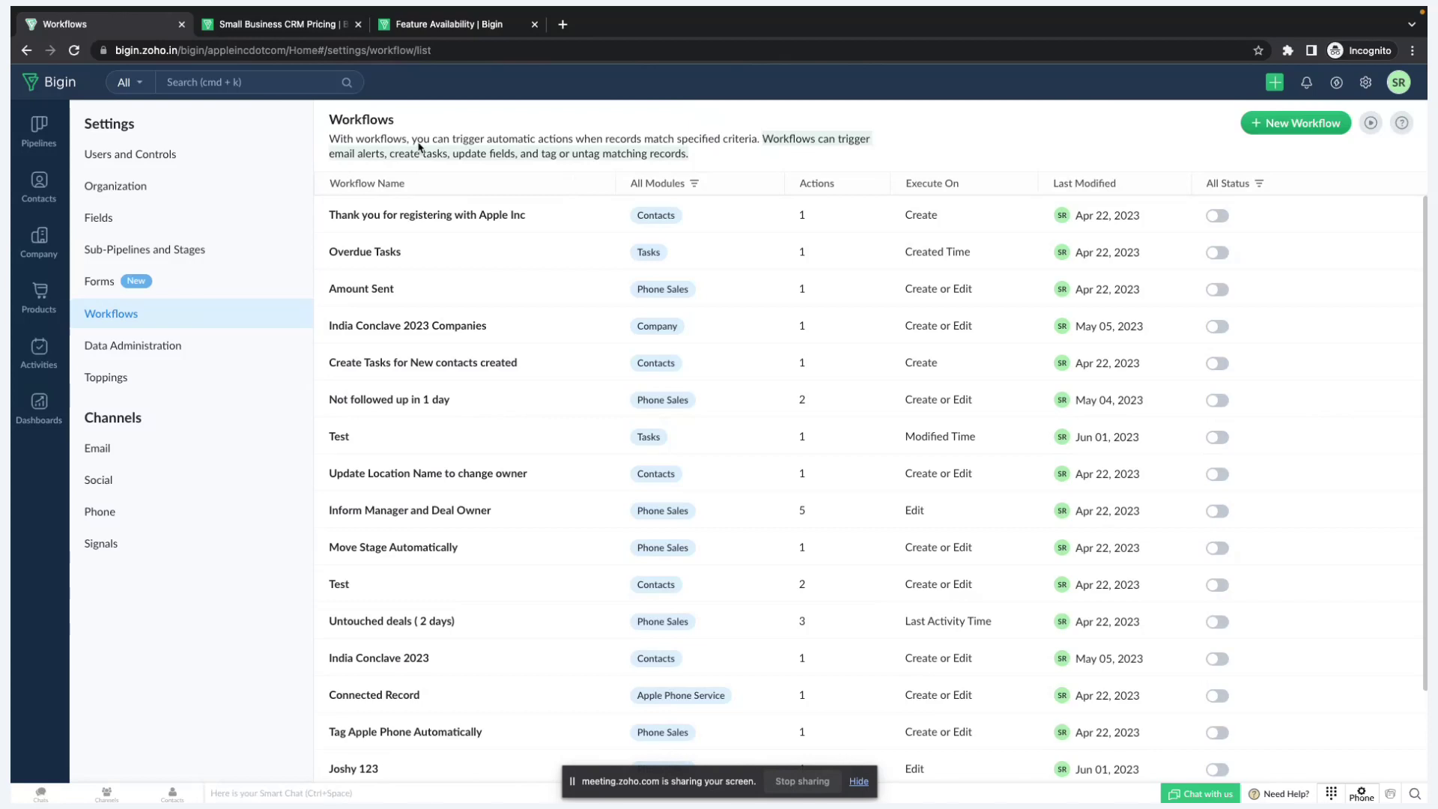
click(445, 157)
drag(448, 158, 391, 158)
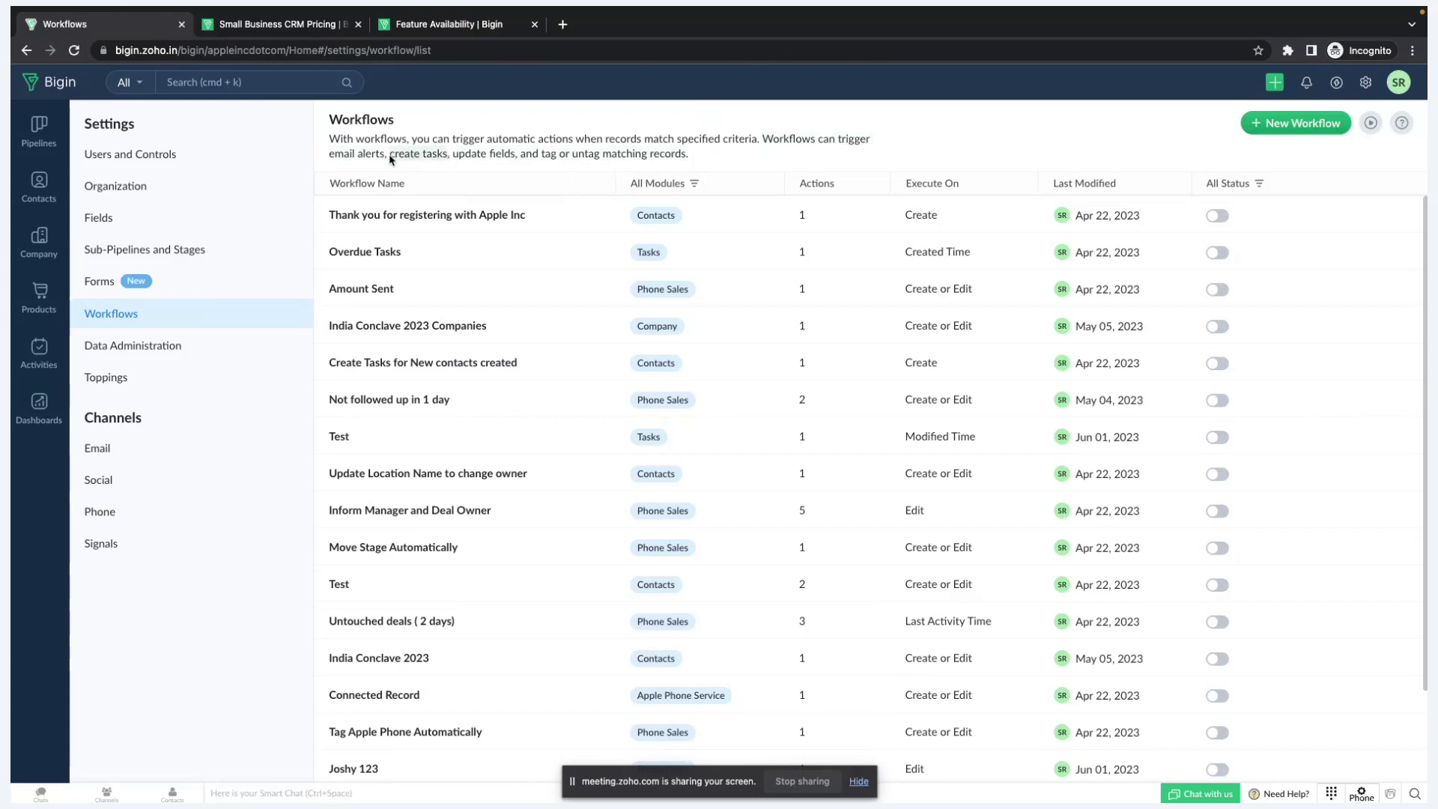
drag(517, 159, 455, 159)
drag(542, 157, 685, 161)
Step: Back on the pricing page, read the explanation of the Free plan's Instant Workflows and highlight the Telephony feature
click(277, 24)
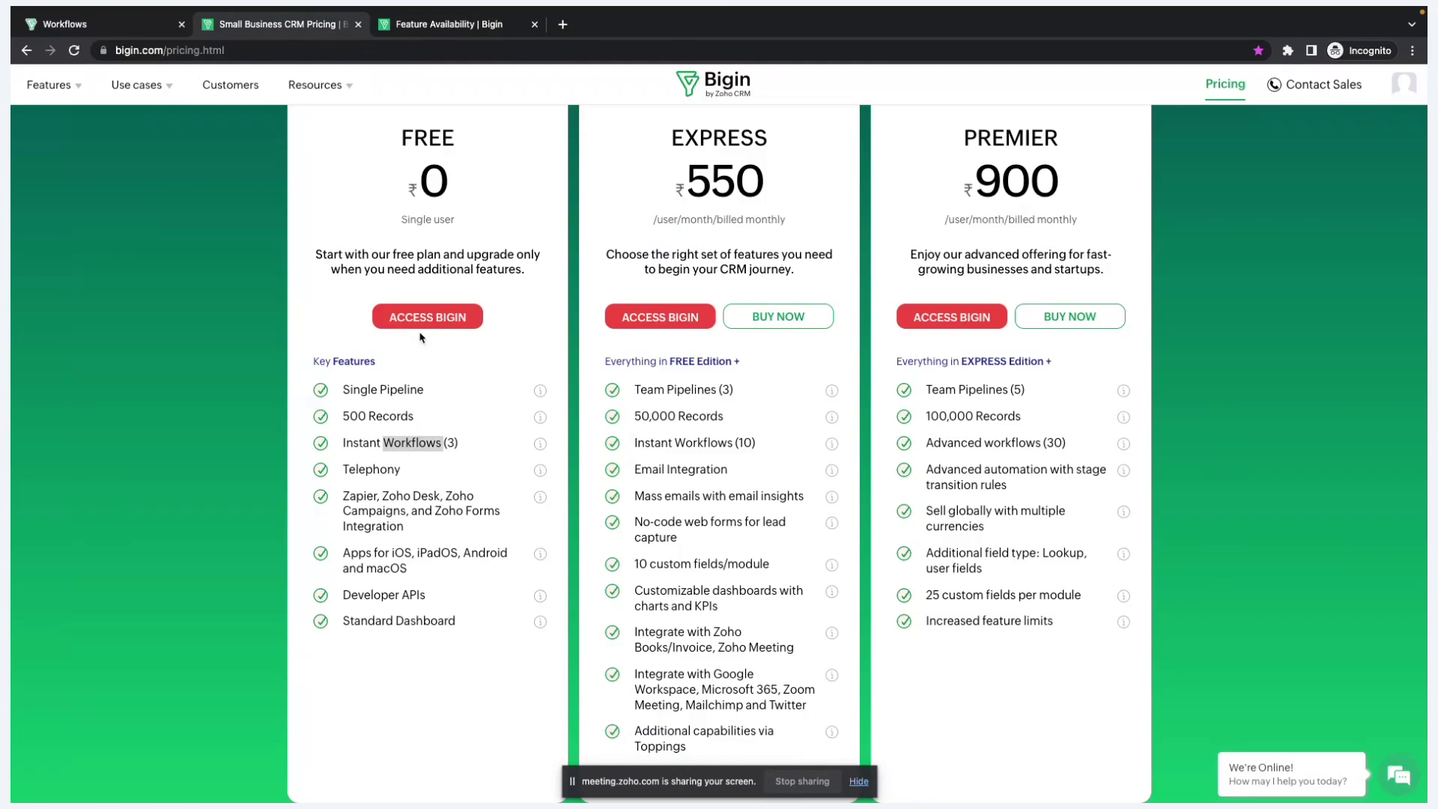
mouse_move(549, 446)
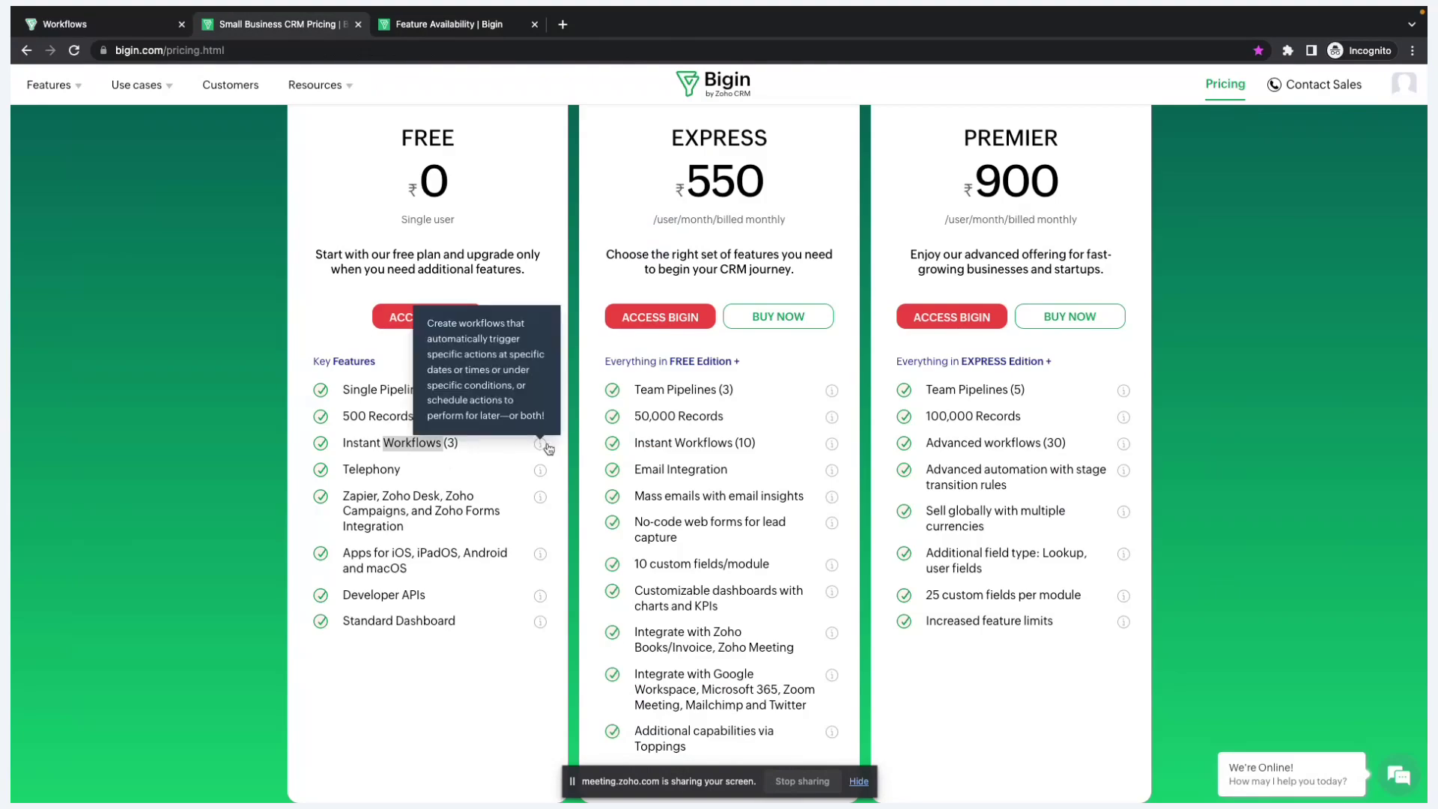
scroll(528, 470, down, 1)
drag(408, 440, 339, 442)
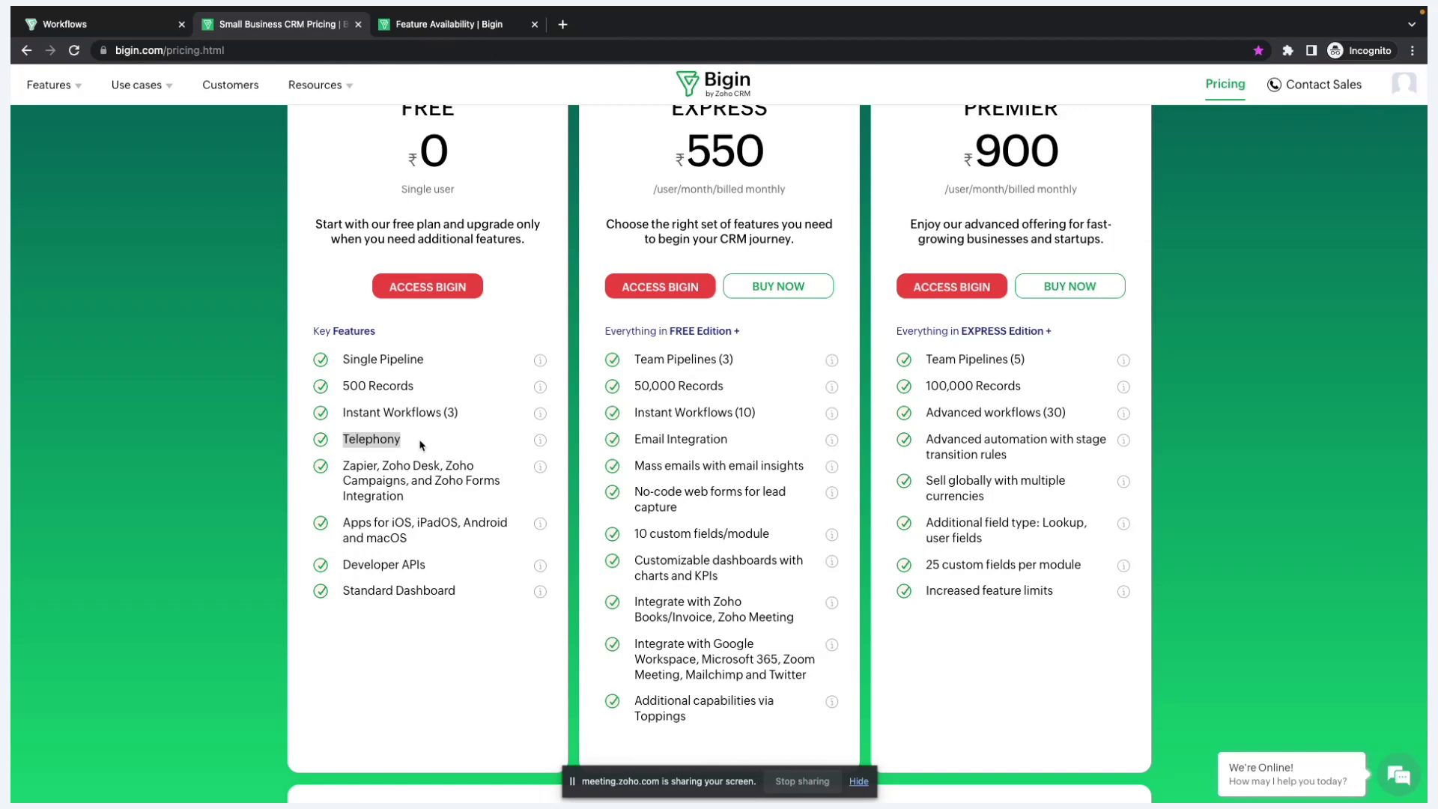
drag(409, 444, 347, 440)
Step: Review the Free plan's remaining features, highlighting the integrations, mobile and desktop apps, Developer APIs and Standard Dashboard
scroll(423, 460, down, 1)
drag(471, 529, 338, 400)
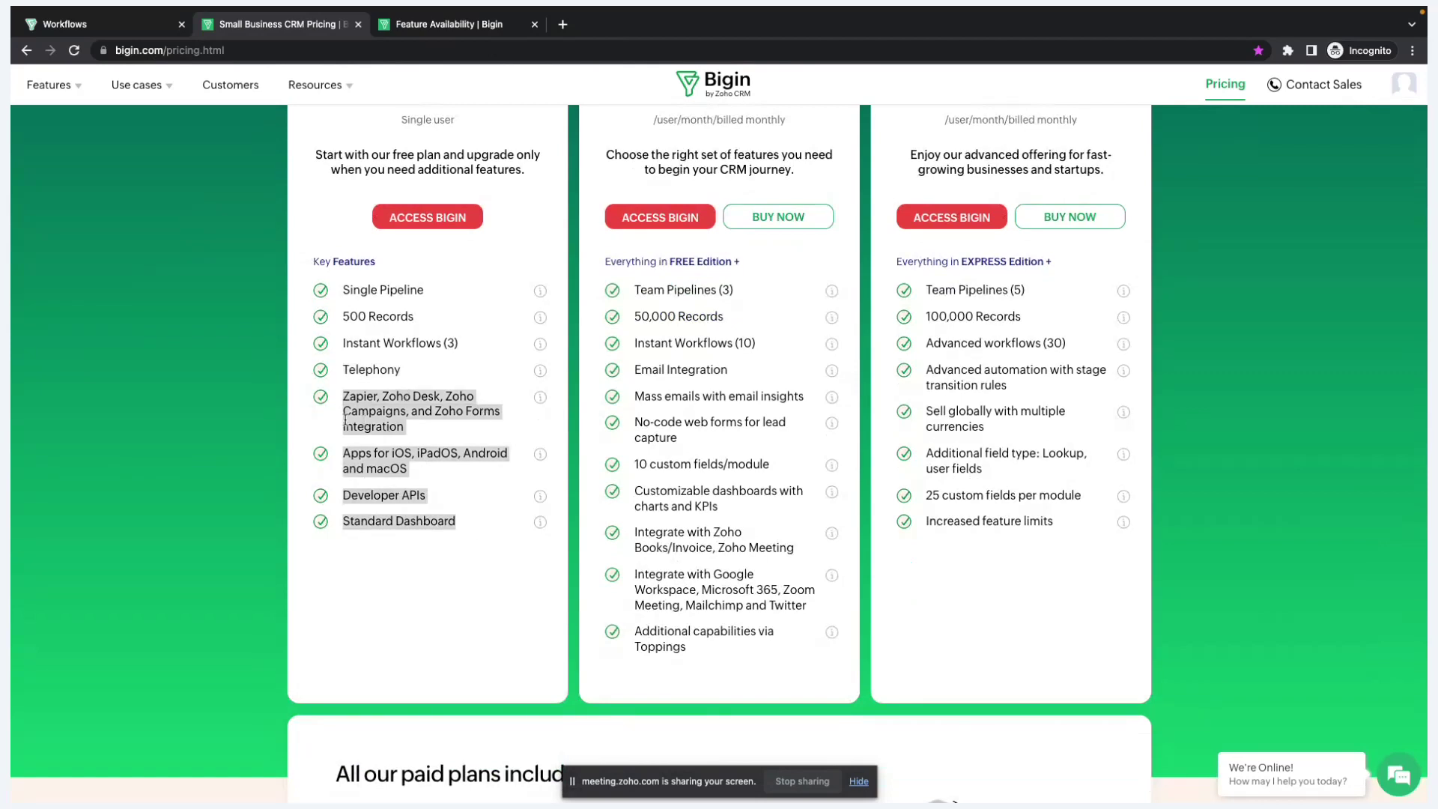
scroll(367, 420, down, 1)
drag(341, 421, 410, 440)
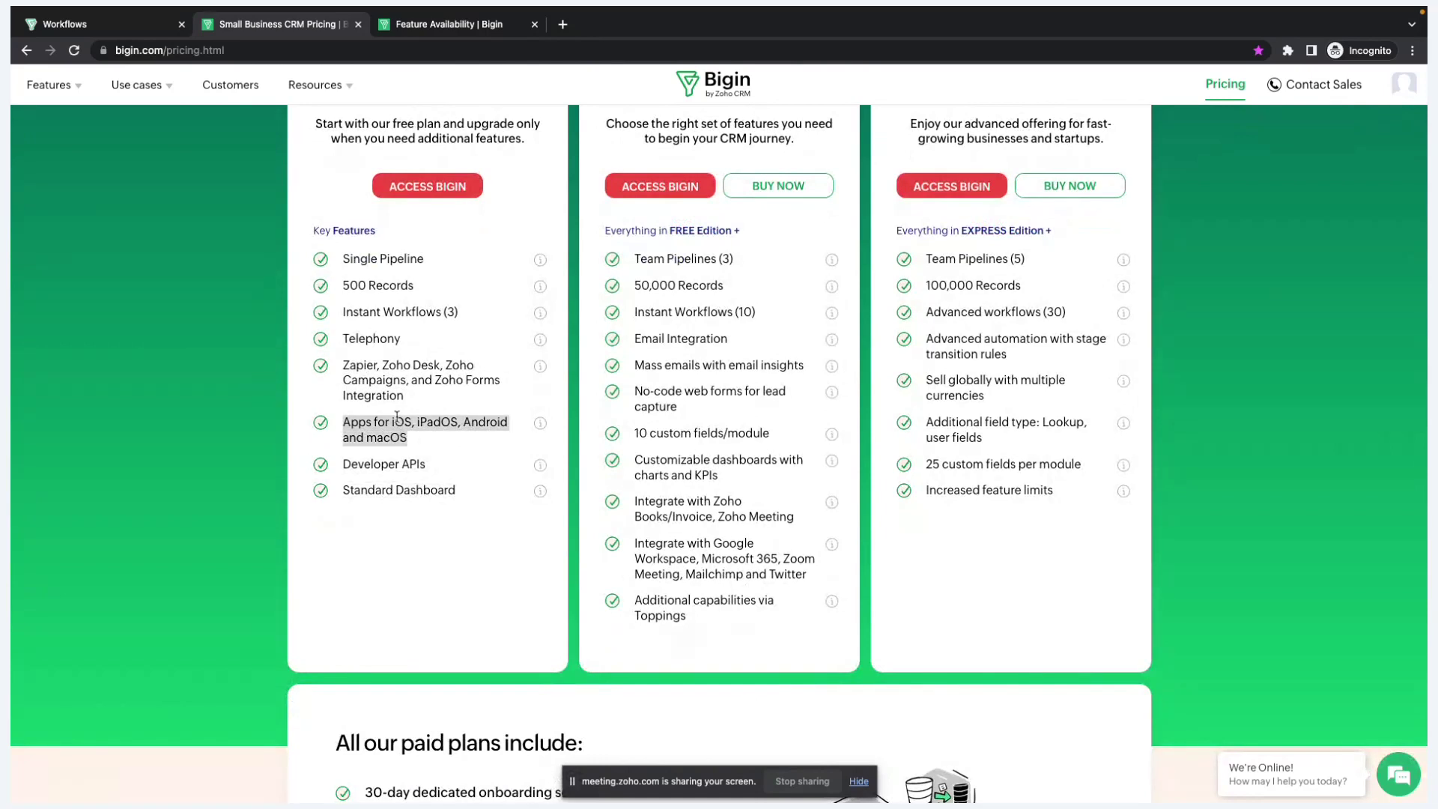
scroll(462, 478, down, 1)
scroll(462, 478, down, 1)
drag(424, 450, 342, 450)
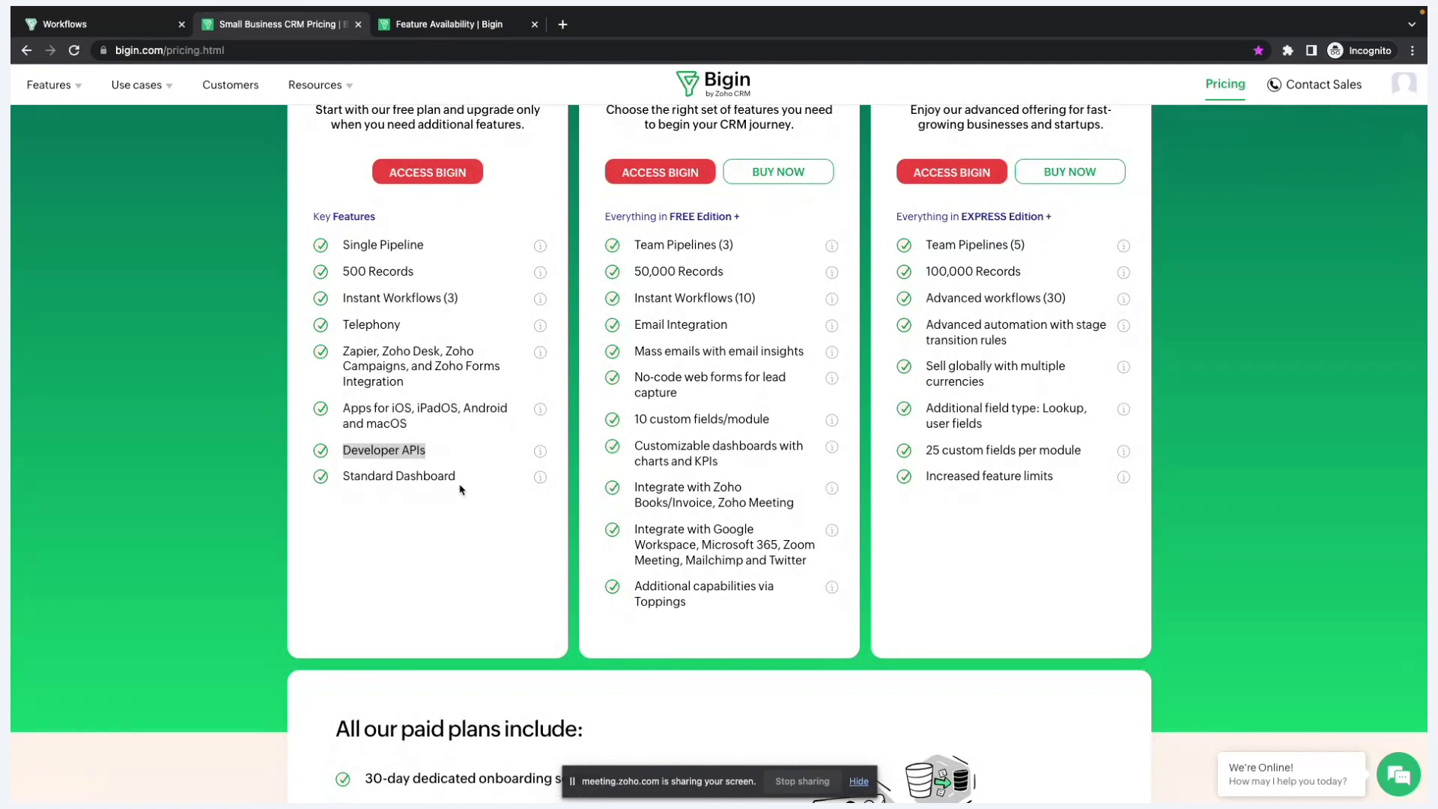
drag(446, 455, 336, 453)
drag(456, 477, 343, 476)
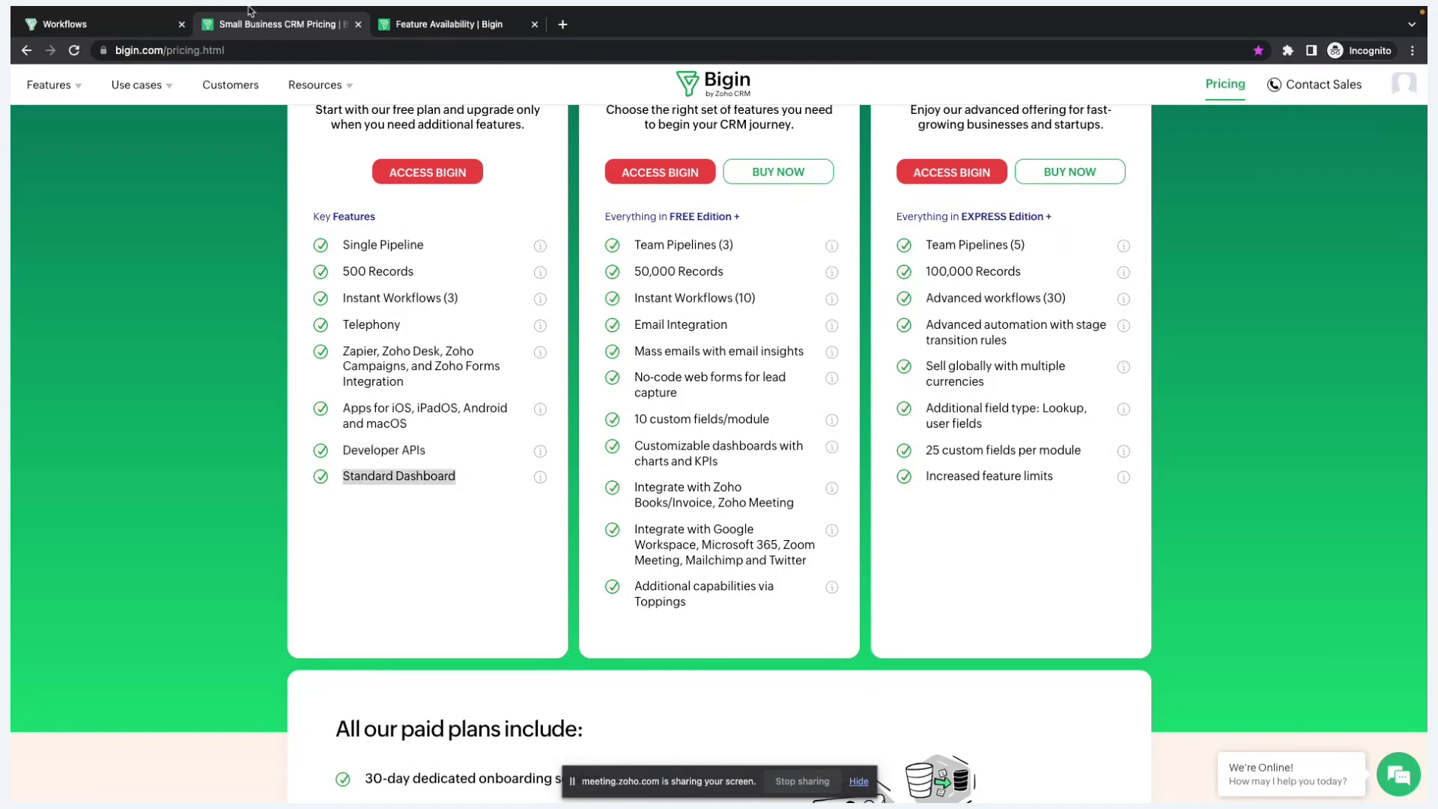
Step: Open Dashboards in the Bigin CRM, browse the list of available dashboards and return to the pricing page
click(131, 24)
click(39, 404)
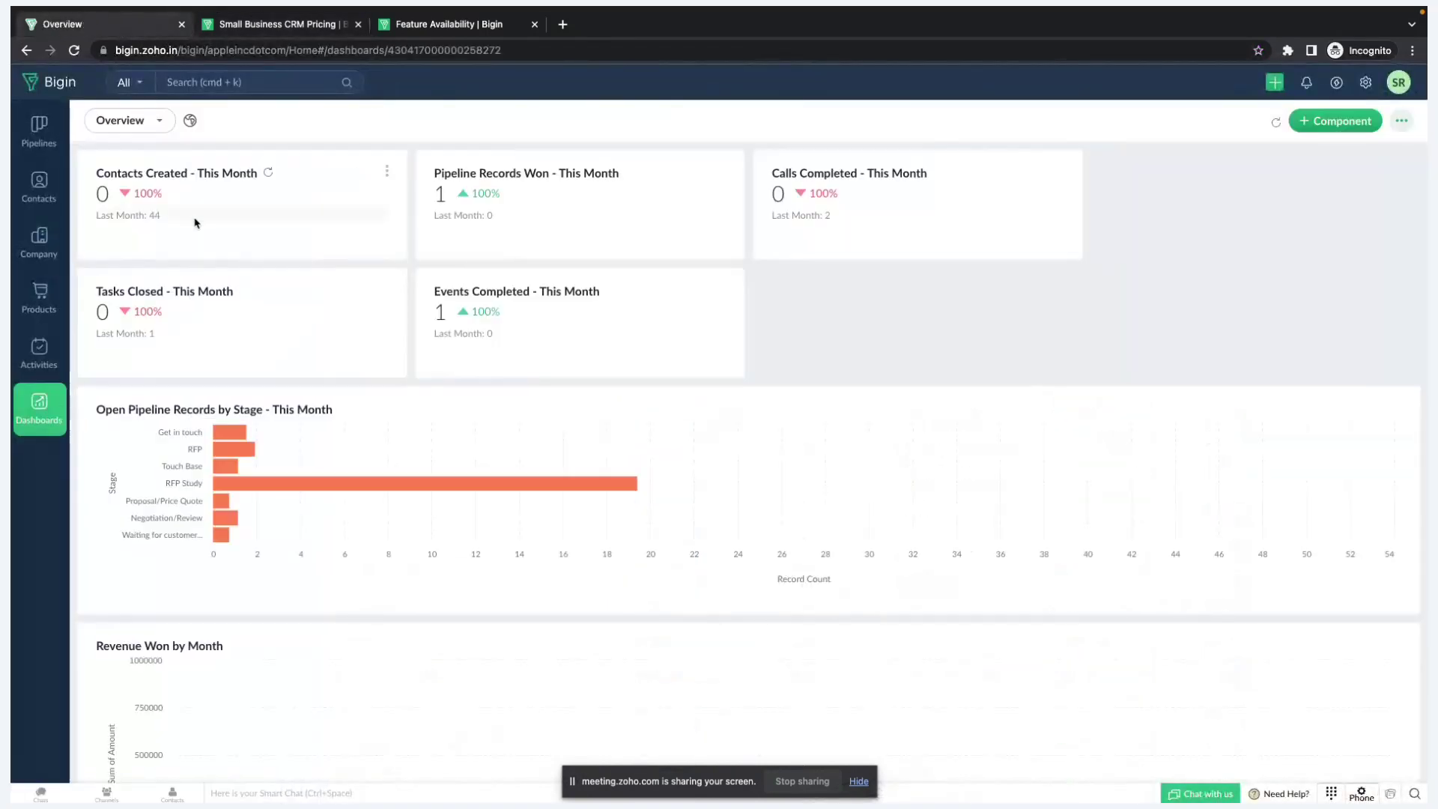
click(135, 122)
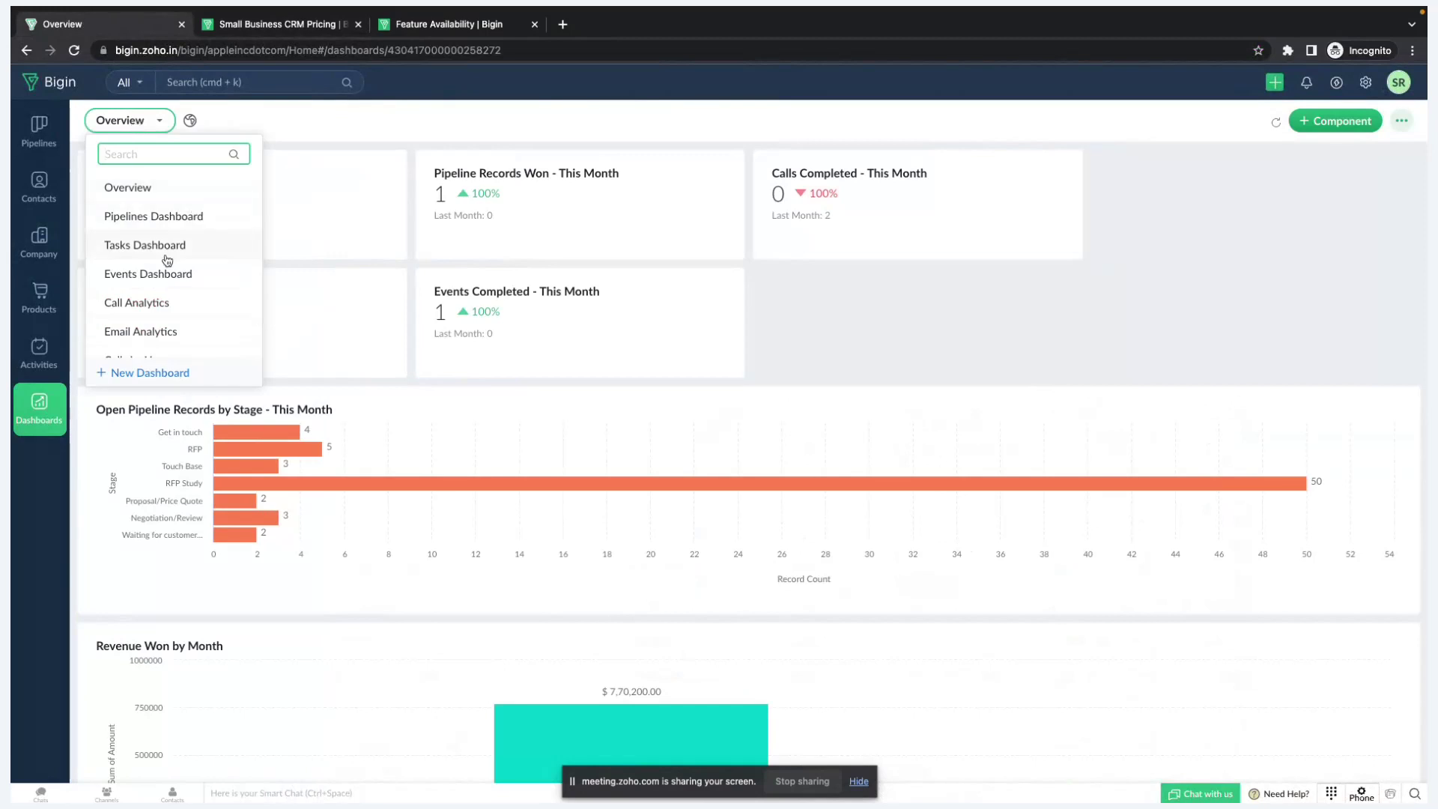
scroll(157, 251, down, 1)
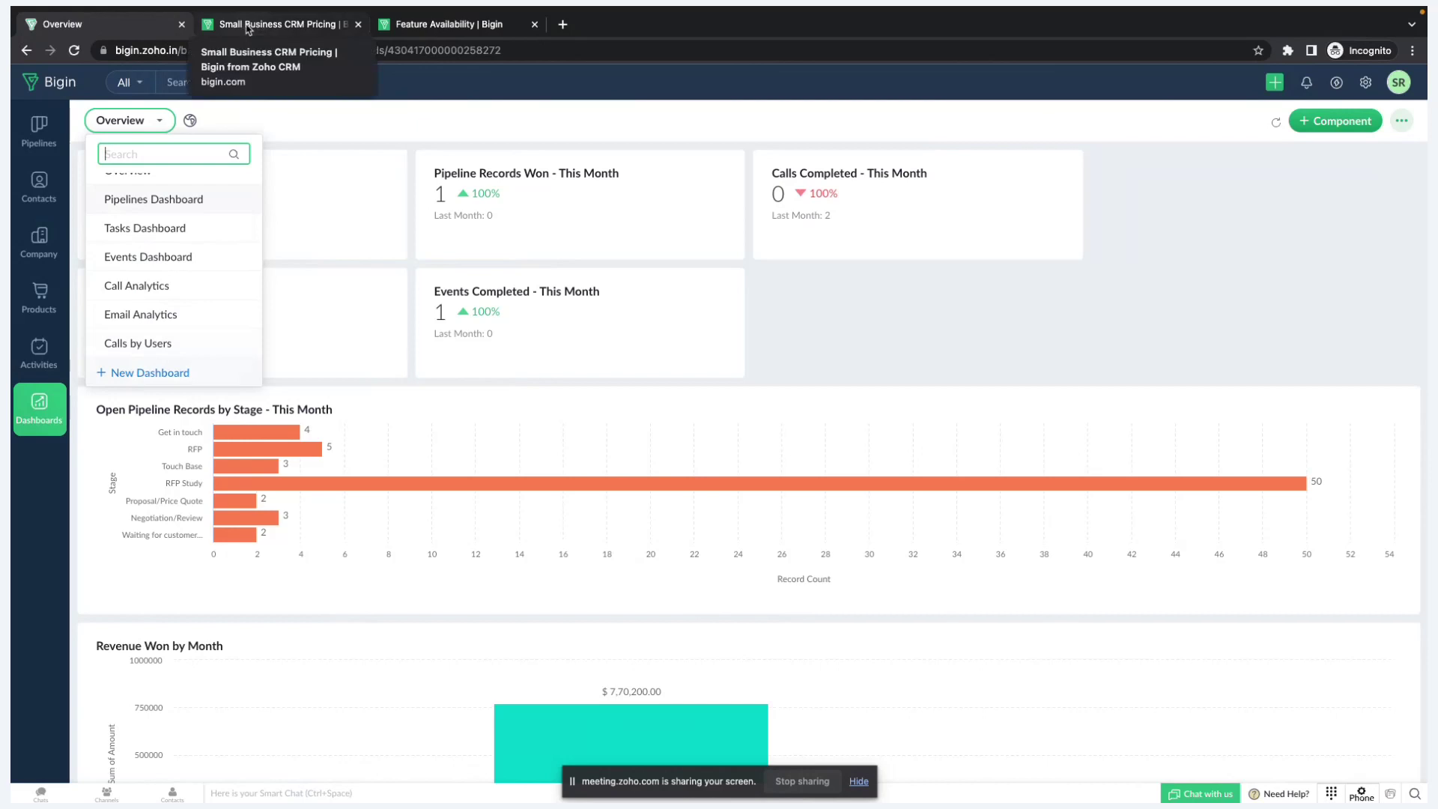
scroll(192, 216, up, 1)
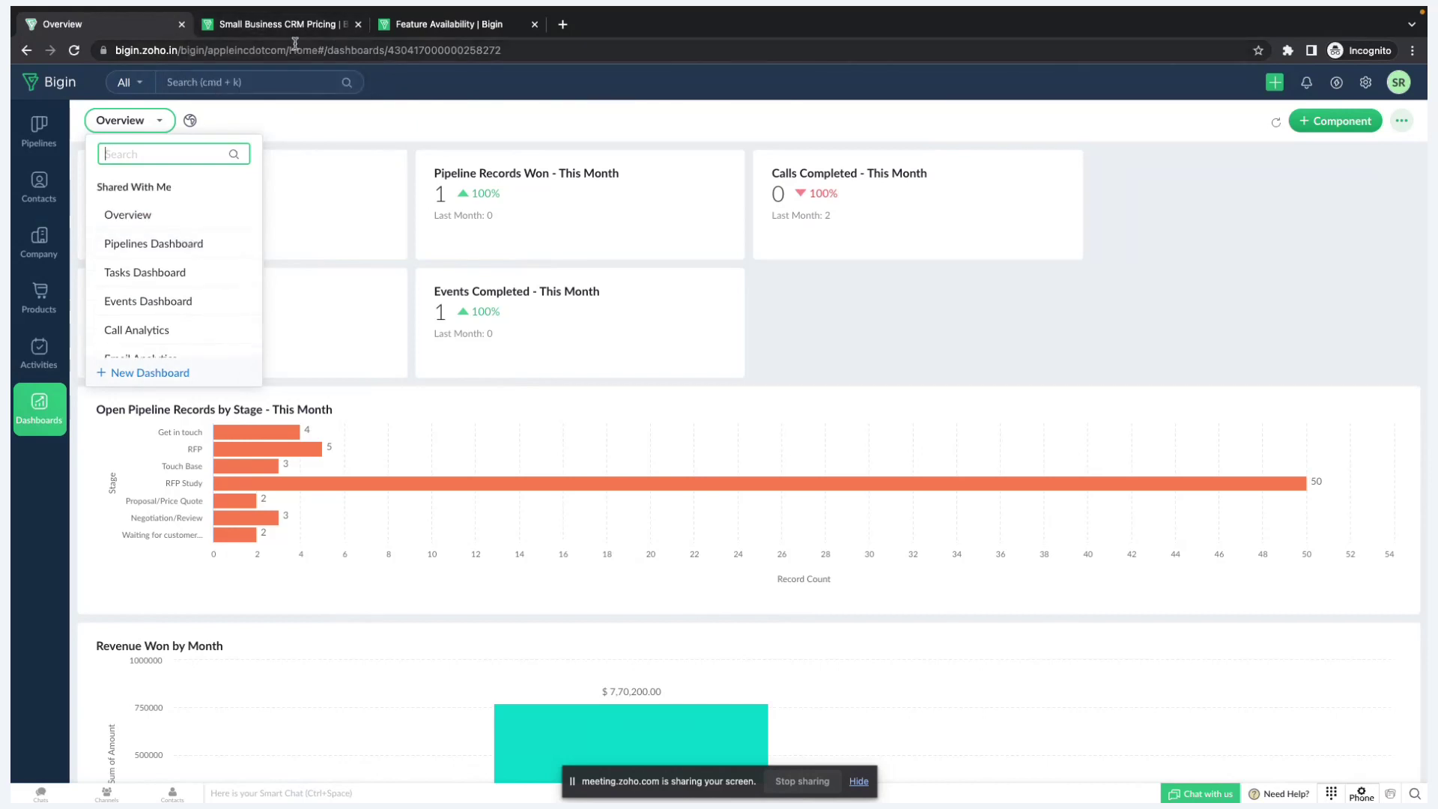
click(266, 30)
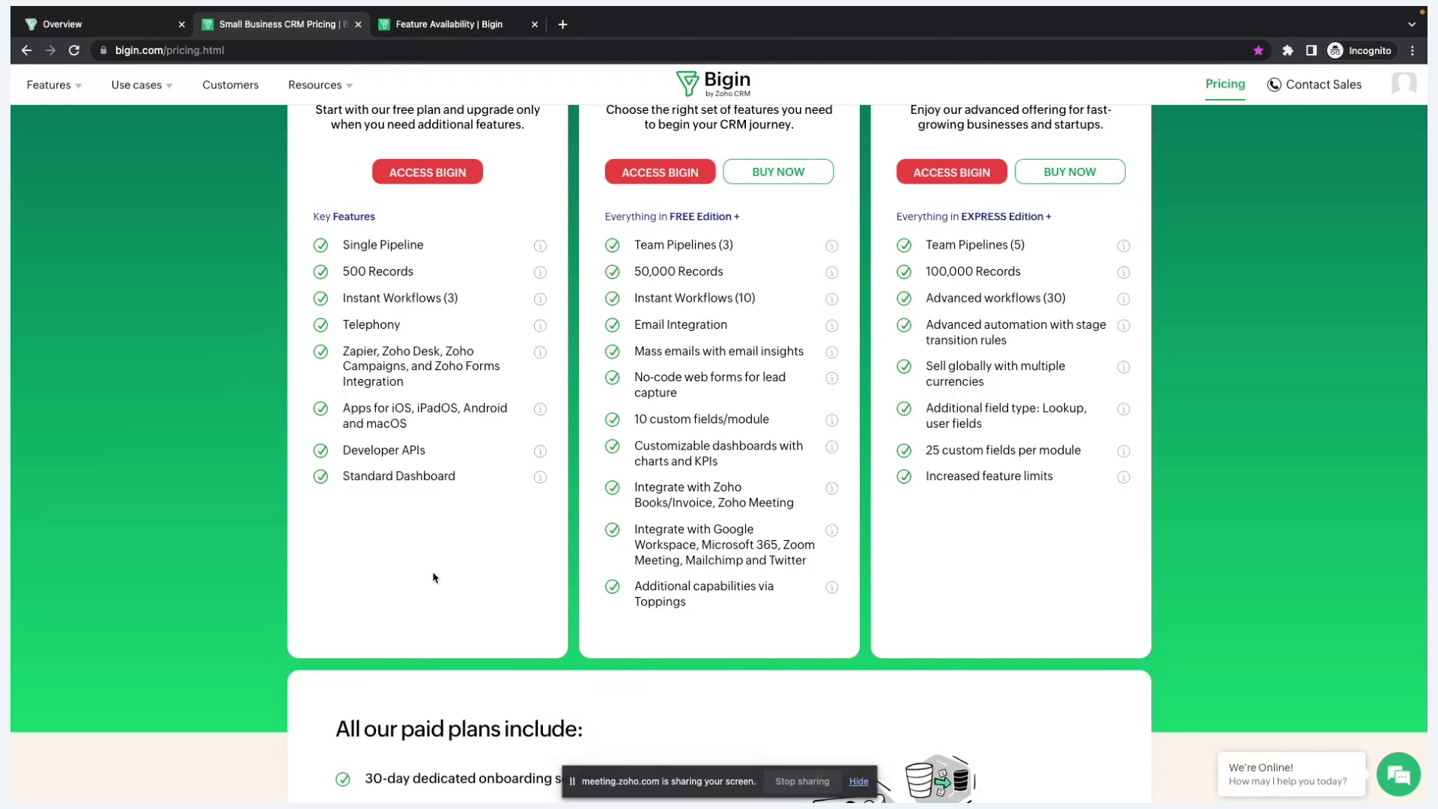
Step: Highlight the Express plan's name and its Team Pipelines (3) feature on the pricing page
scroll(433, 577, up, 3)
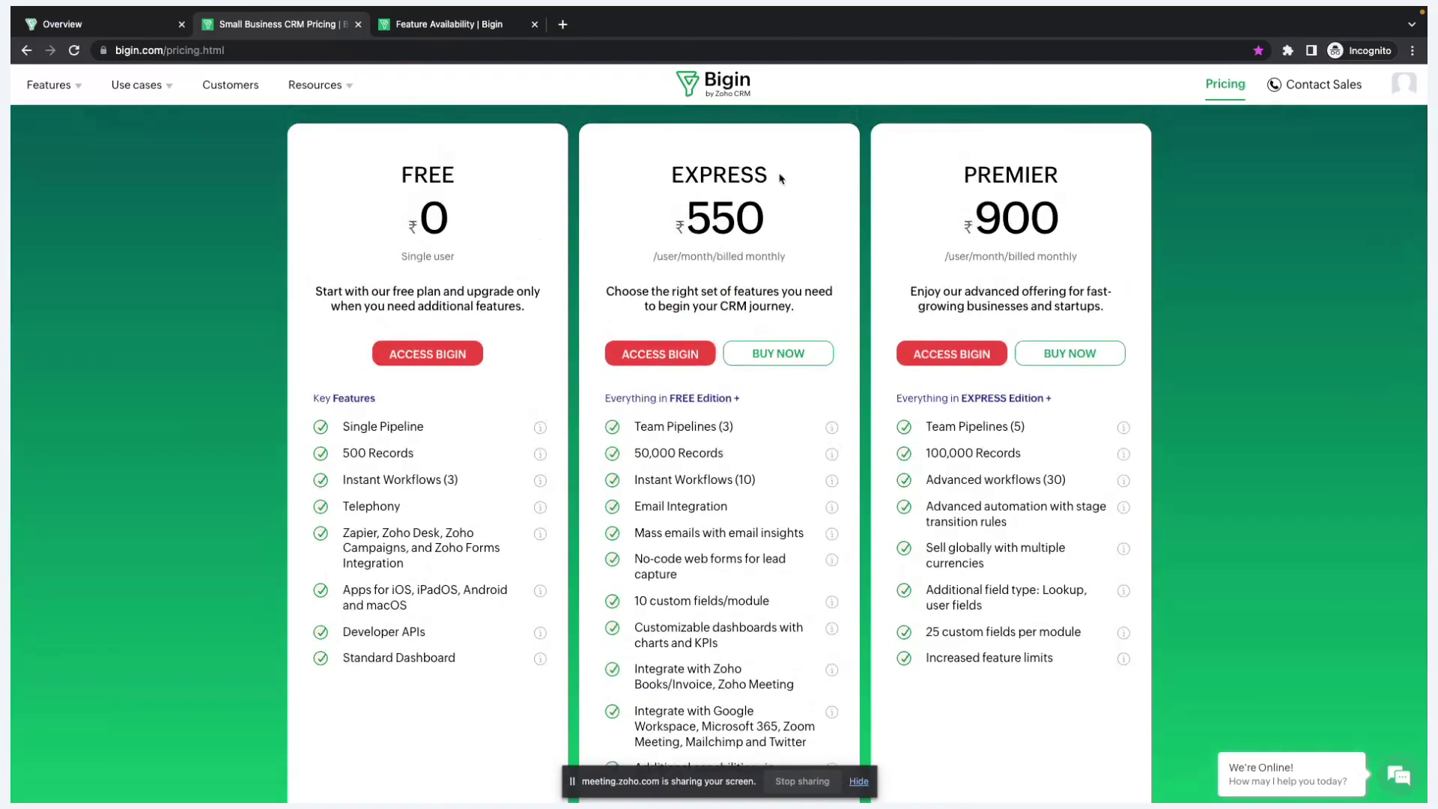
drag(782, 178, 667, 167)
scroll(715, 287, down, 1)
scroll(715, 286, down, 1)
drag(739, 361, 627, 366)
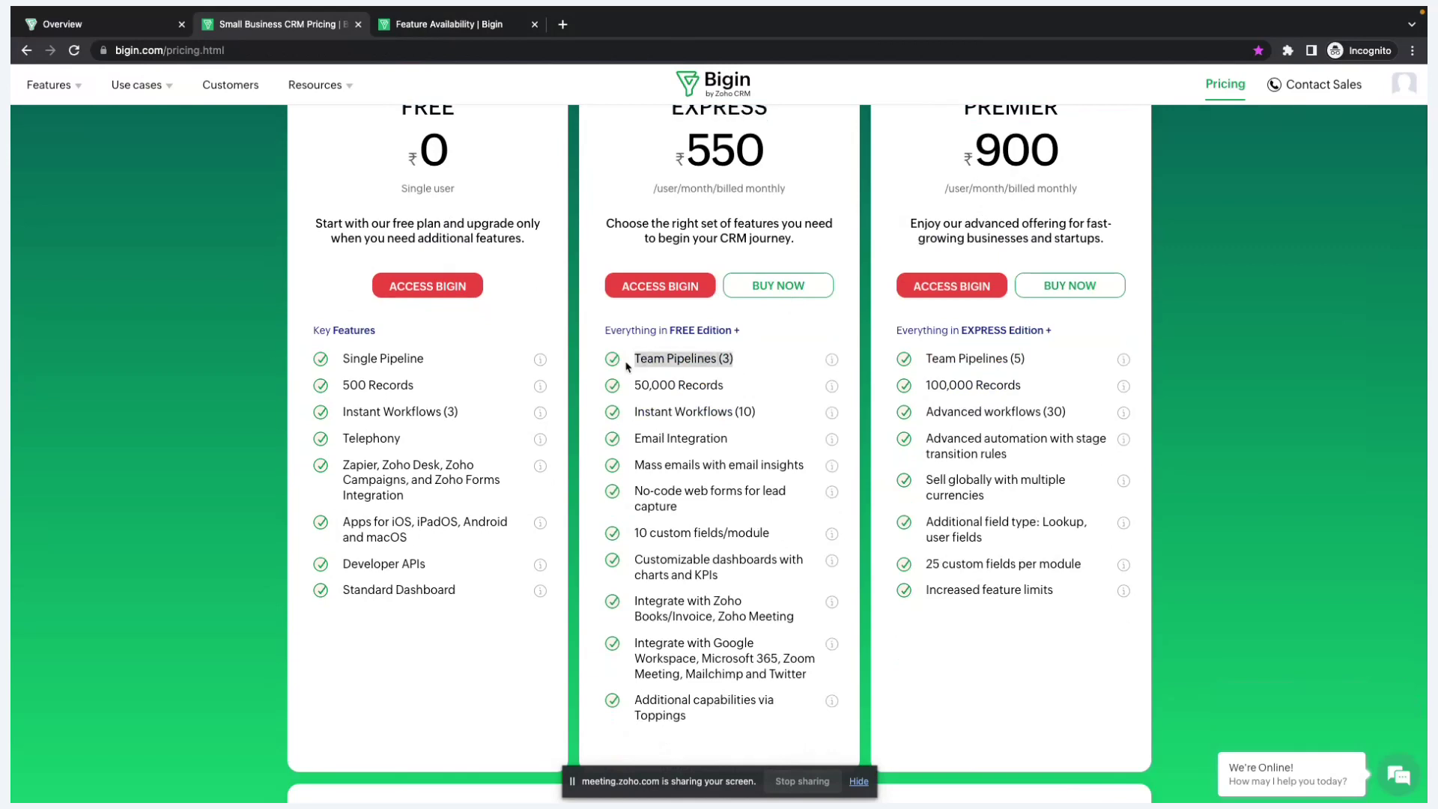
Step: Open Pipelines in the Bigin CRM to view the Team Pipelines, and return to the pricing page
click(73, 23)
click(30, 129)
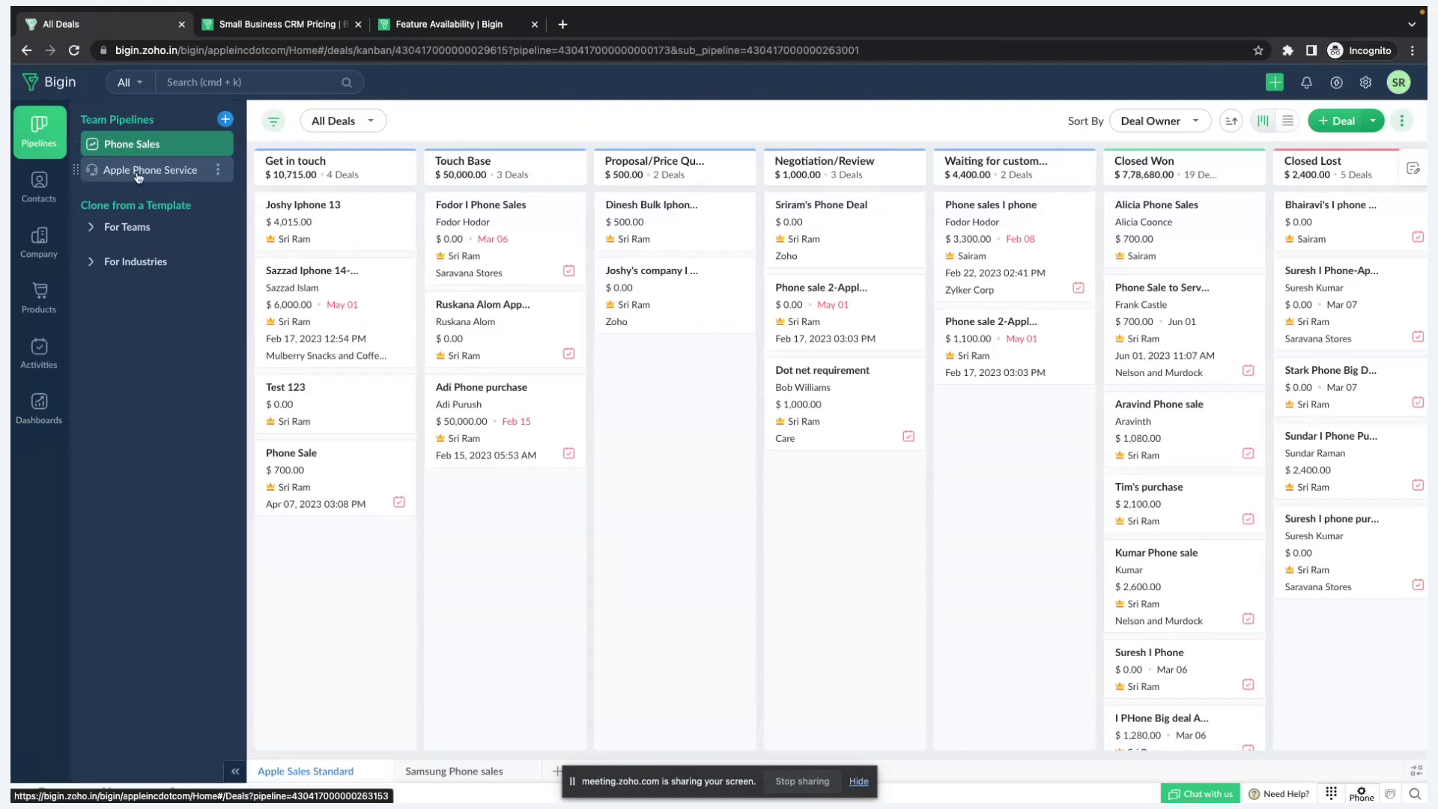
click(233, 26)
Step: Highlight the Express plan's 50,000 Records, and find and highlight its Records add-on price on the Feature Availability page
drag(738, 389, 632, 387)
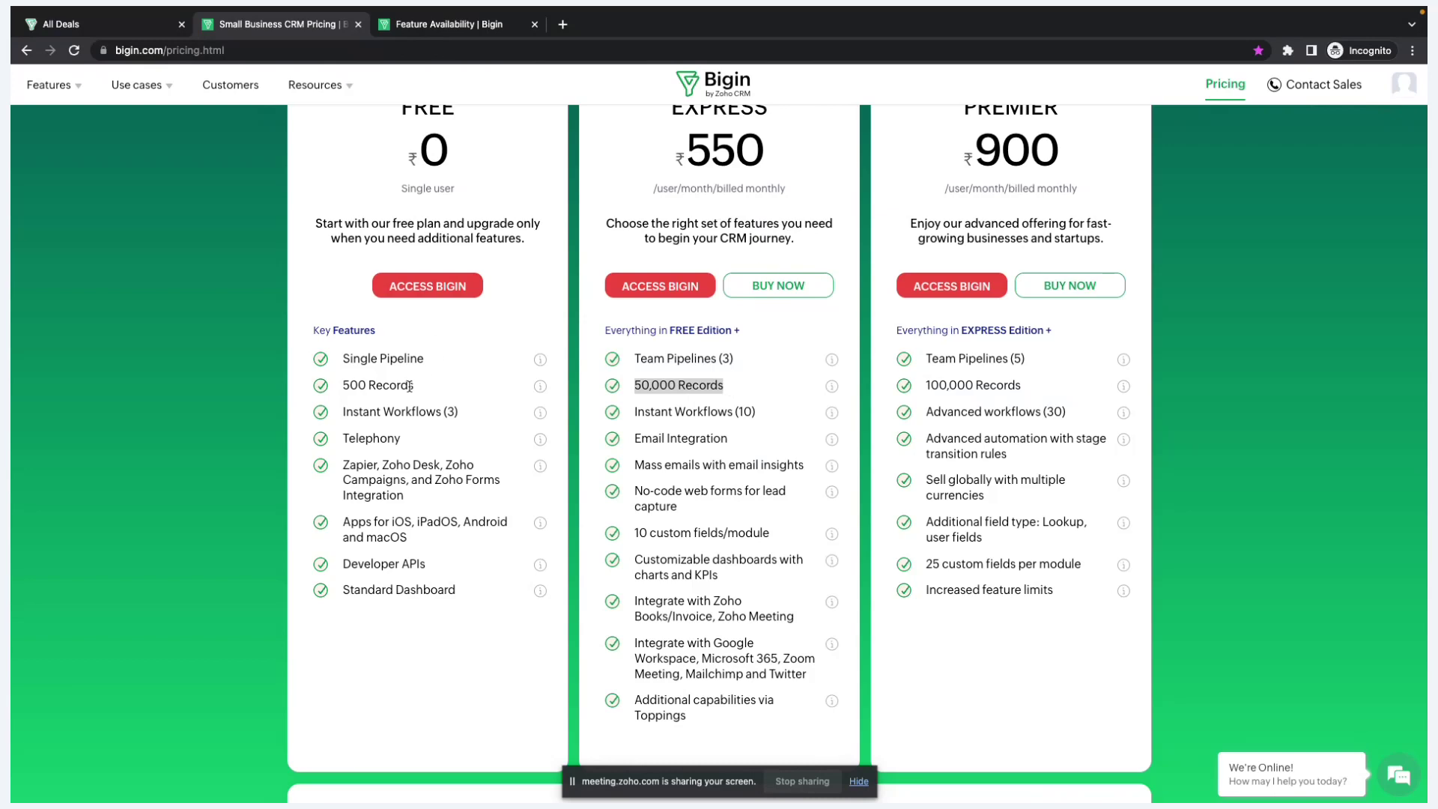
drag(739, 387, 633, 386)
click(438, 24)
scroll(766, 367, down, 8)
scroll(766, 367, down, 20)
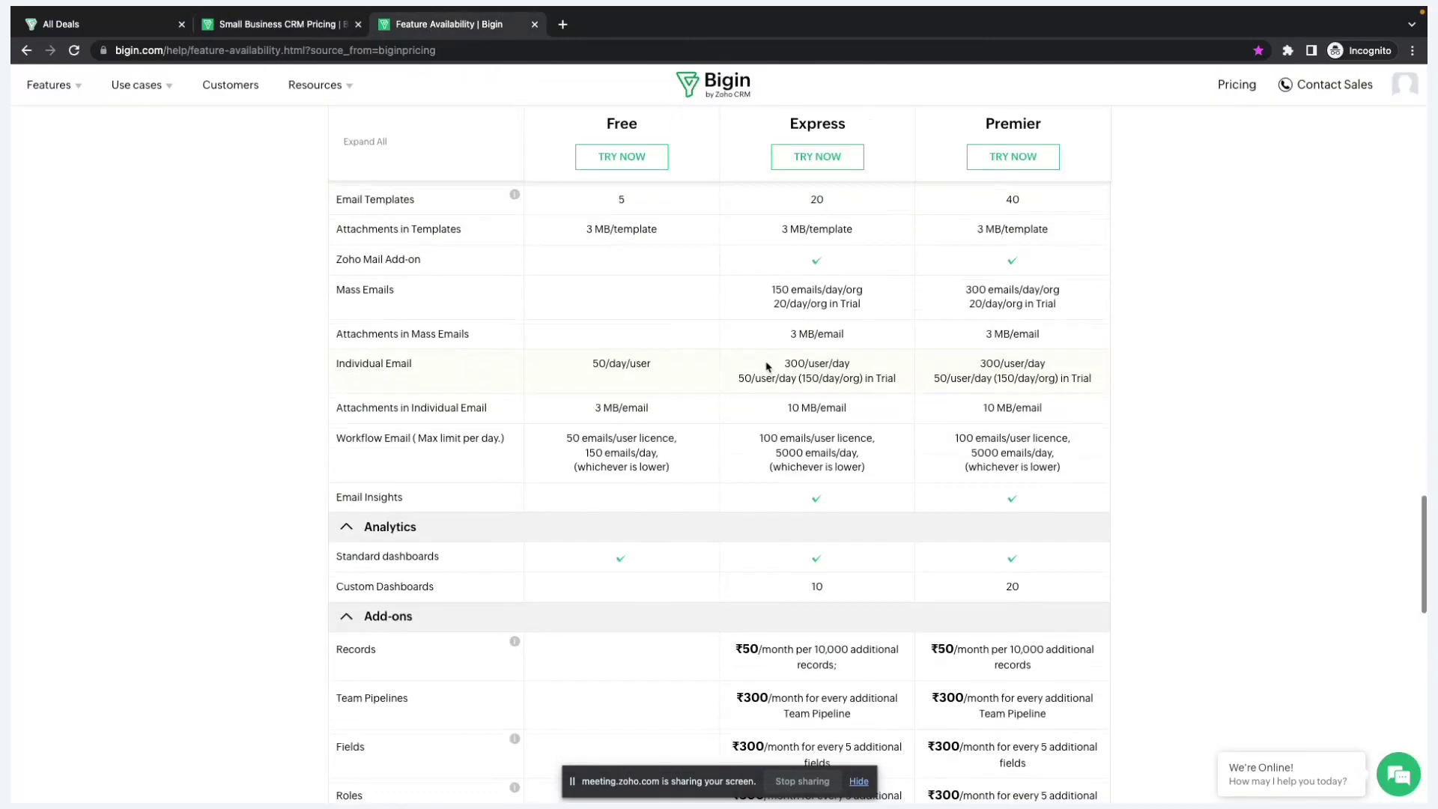
scroll(766, 367, down, 3)
drag(730, 447, 834, 464)
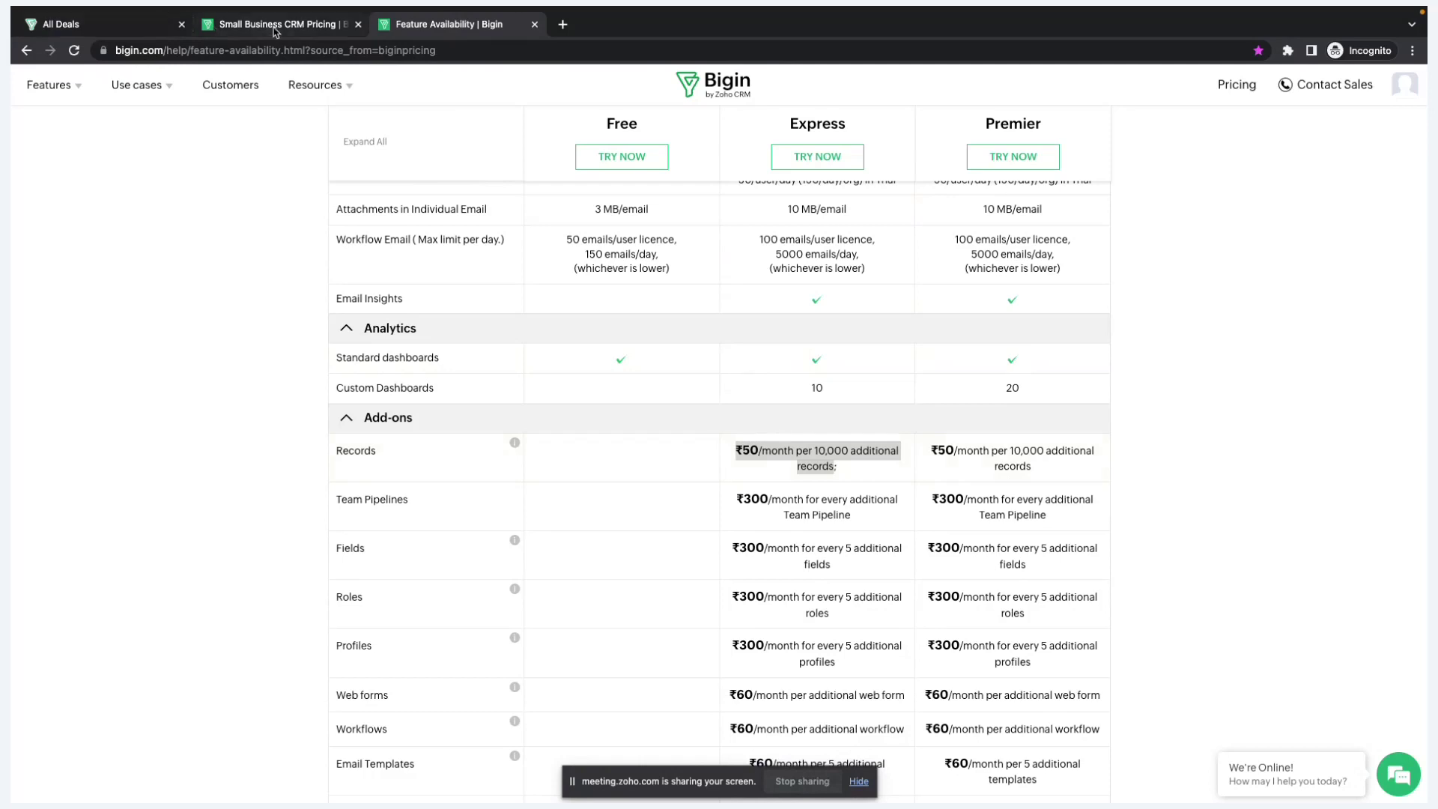
Step: Return to the pricing page and highlight the Express plan's Instant Workflows (10) feature
click(241, 30)
scroll(748, 389, down, 1)
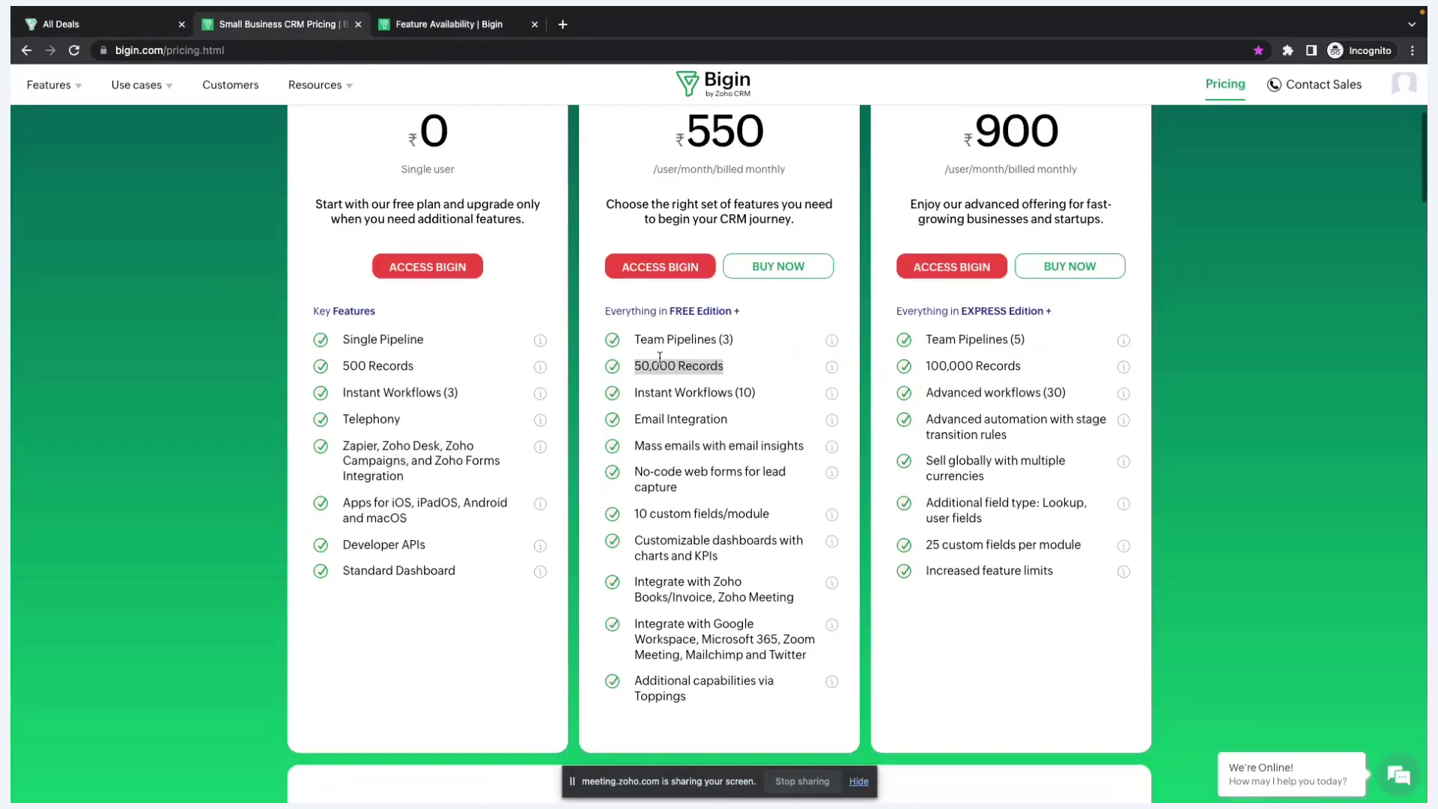
drag(767, 397, 636, 386)
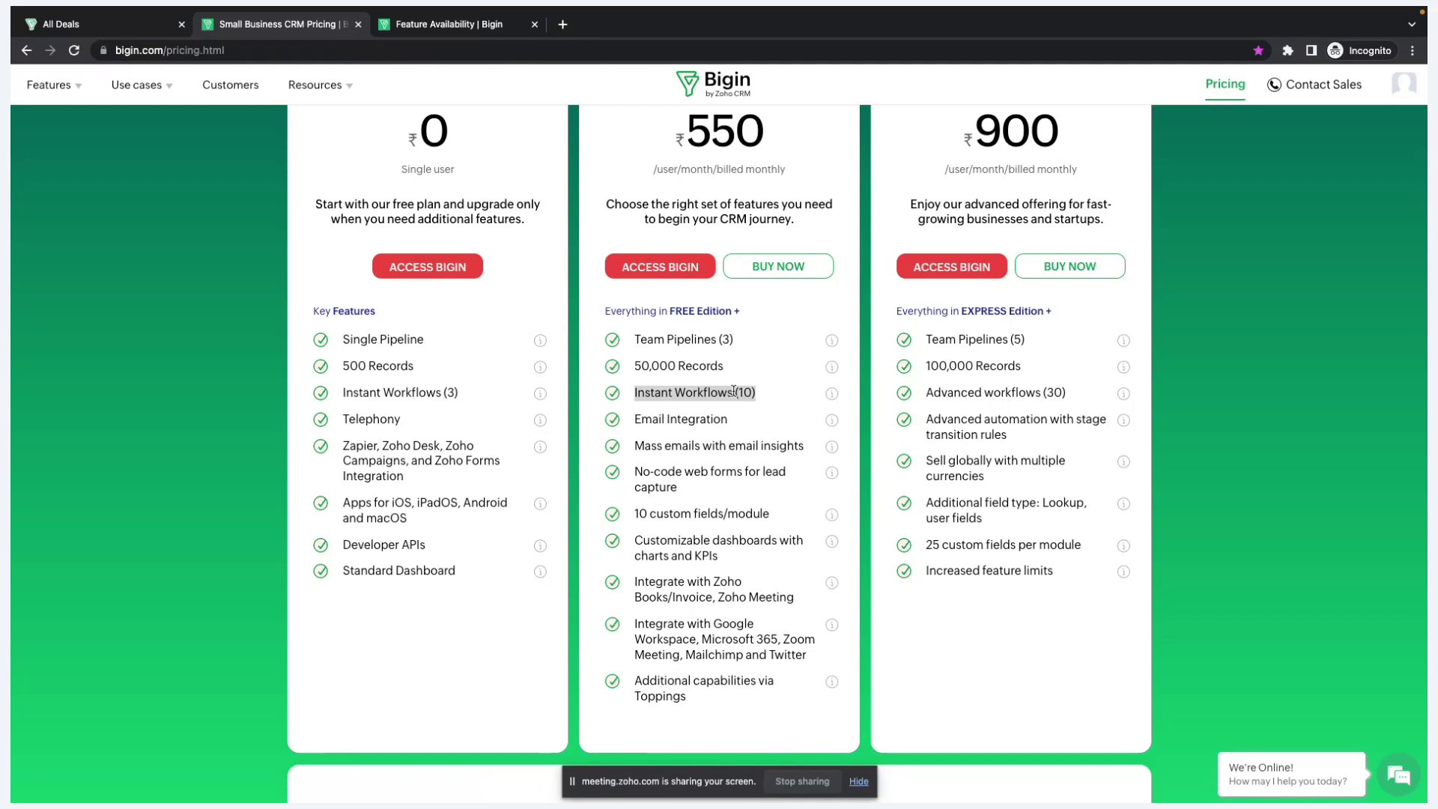
Step: Compare the Express and Premier plans by highlighting their names, and point out Express's Instant Workflows again
scroll(733, 386, up, 1)
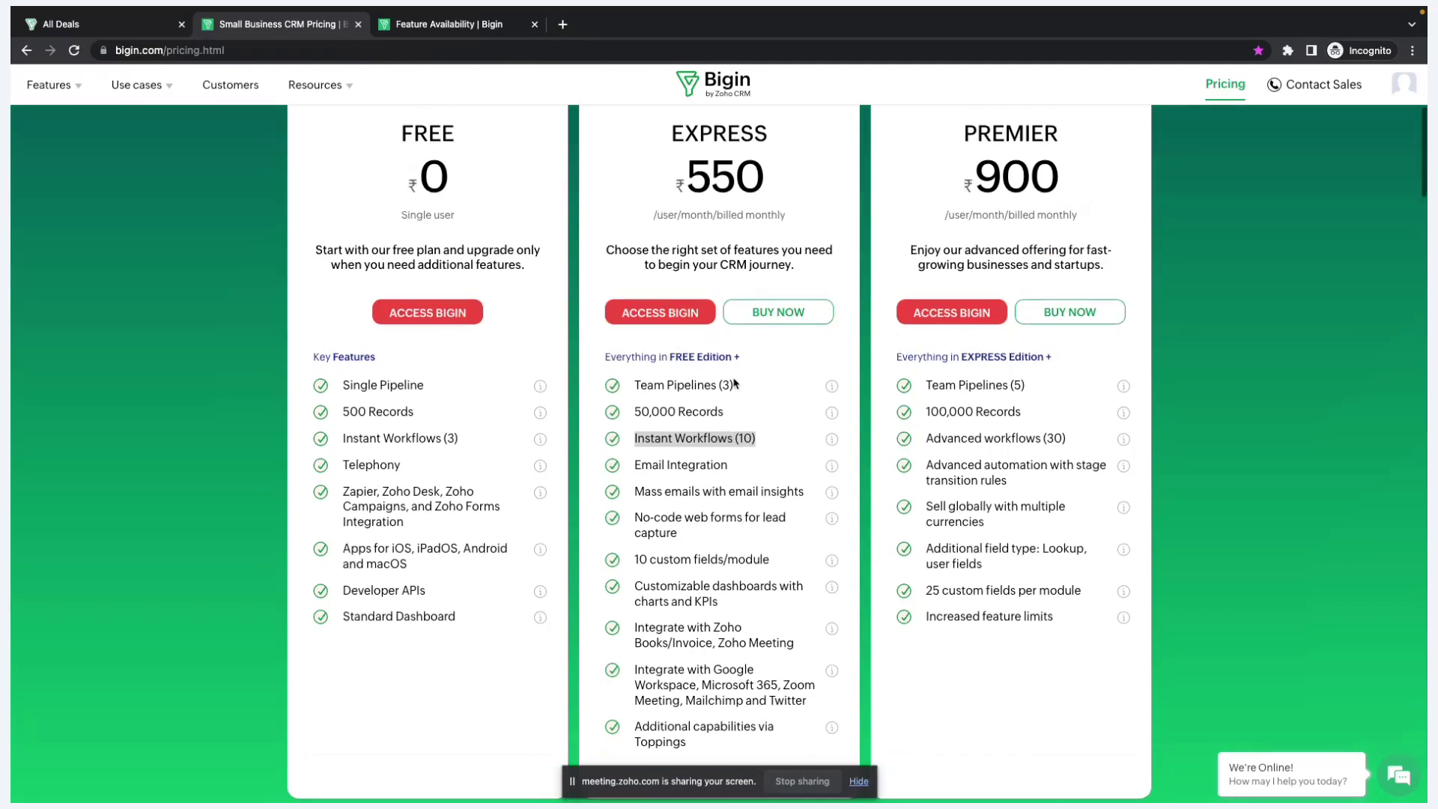
drag(781, 136, 665, 138)
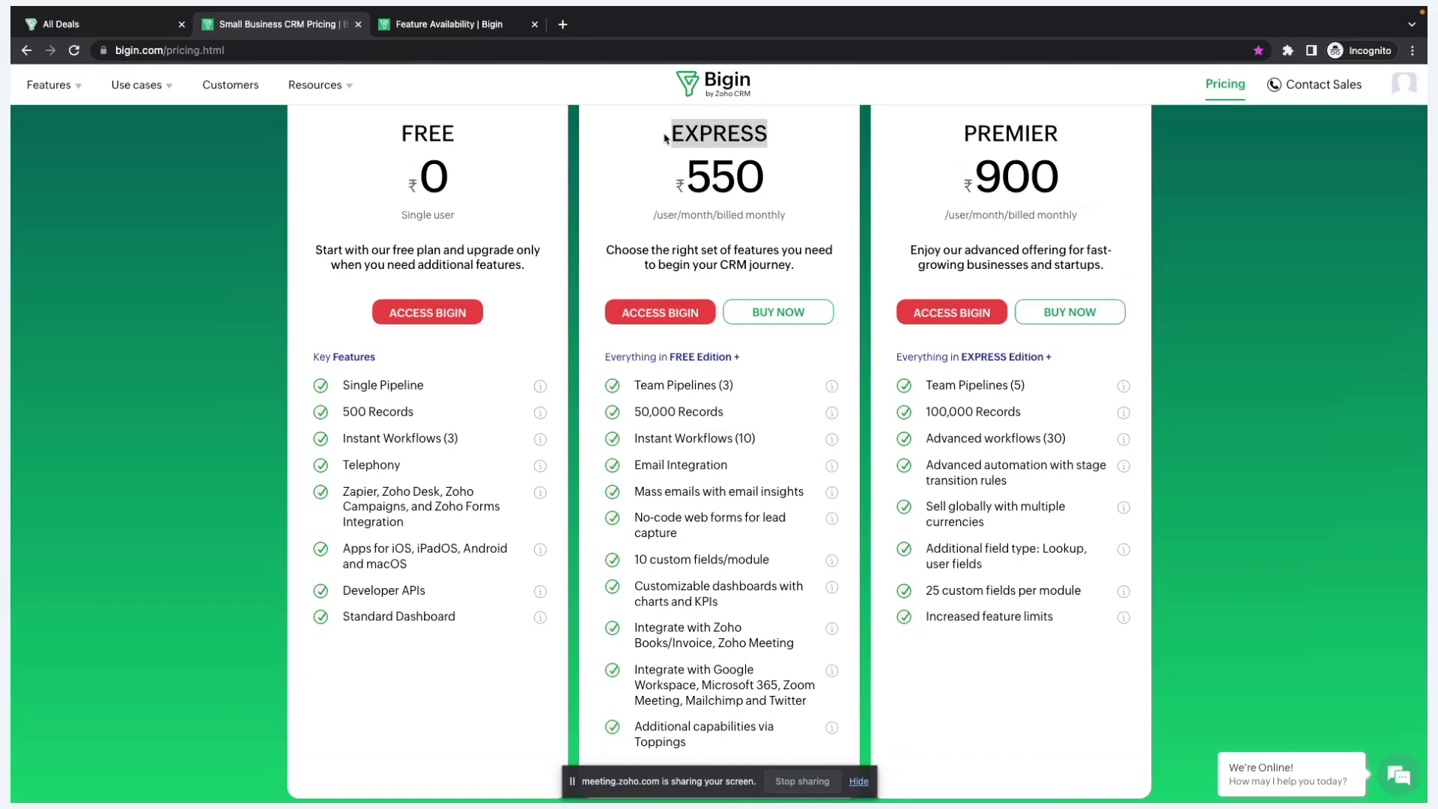
drag(1064, 135, 963, 135)
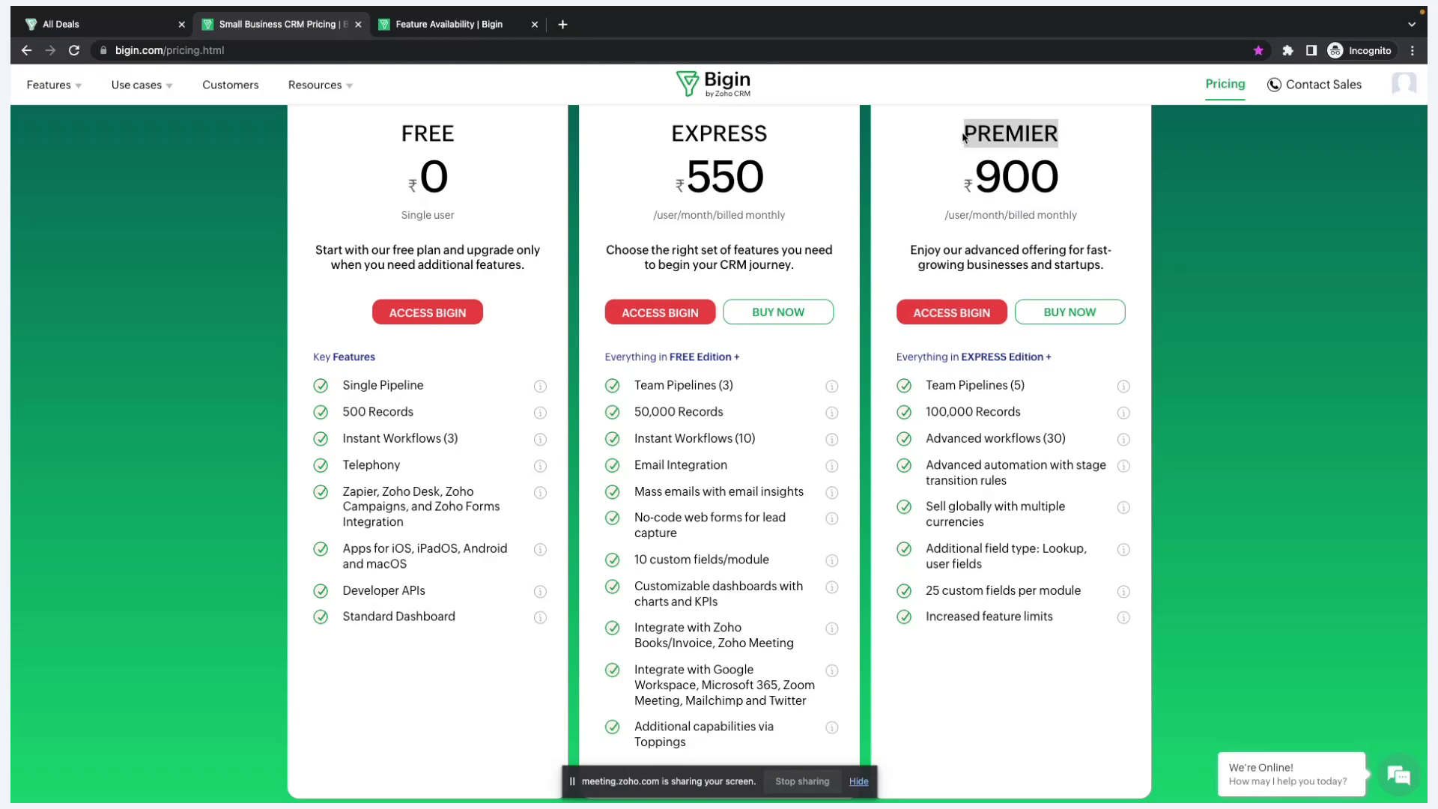
drag(1084, 134, 967, 131)
drag(775, 140, 668, 146)
drag(635, 439, 674, 440)
Step: Highlight the Express plan's Email Integration feature and open the Email channel settings in the Bigin CRM
scroll(696, 420, down, 1)
drag(730, 382, 634, 383)
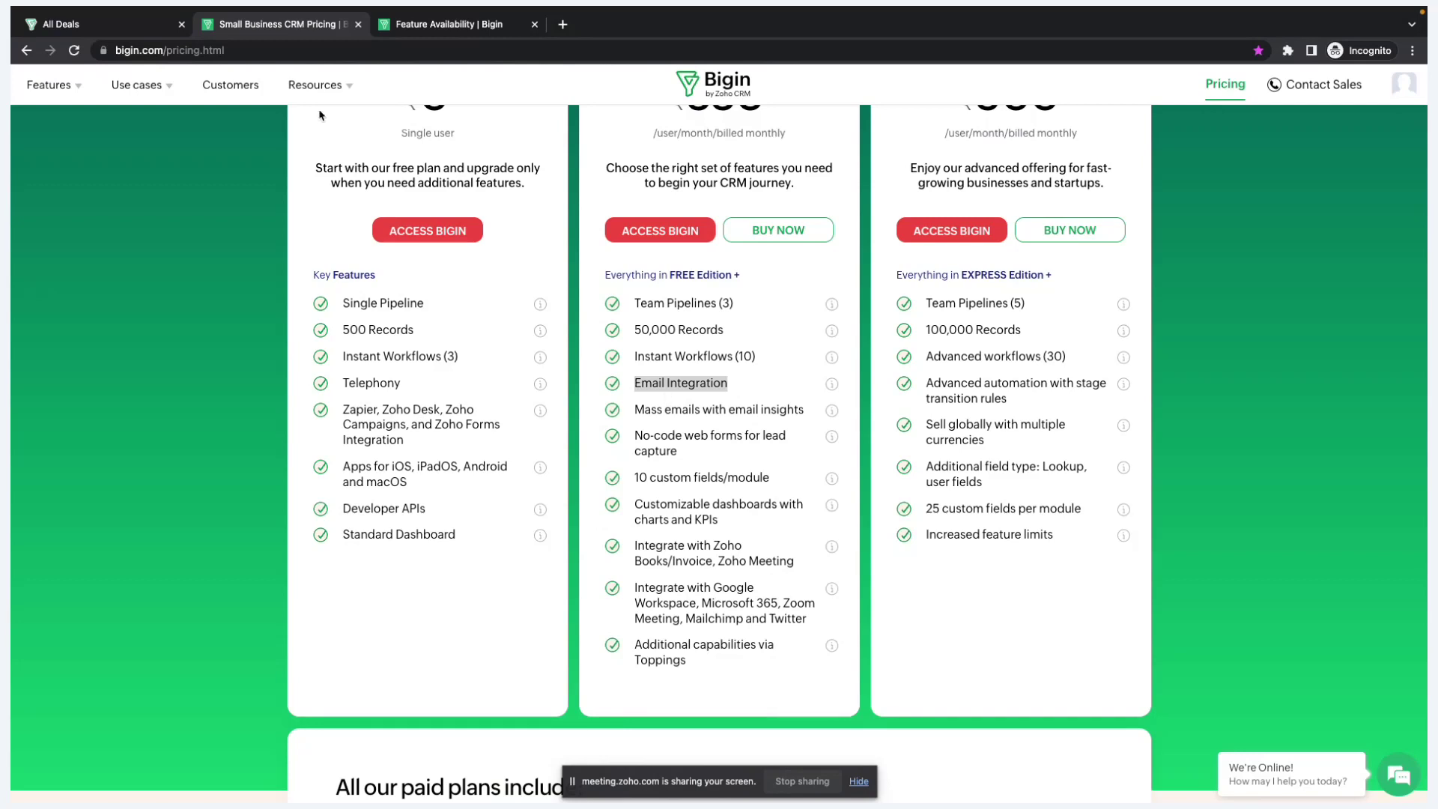
click(95, 25)
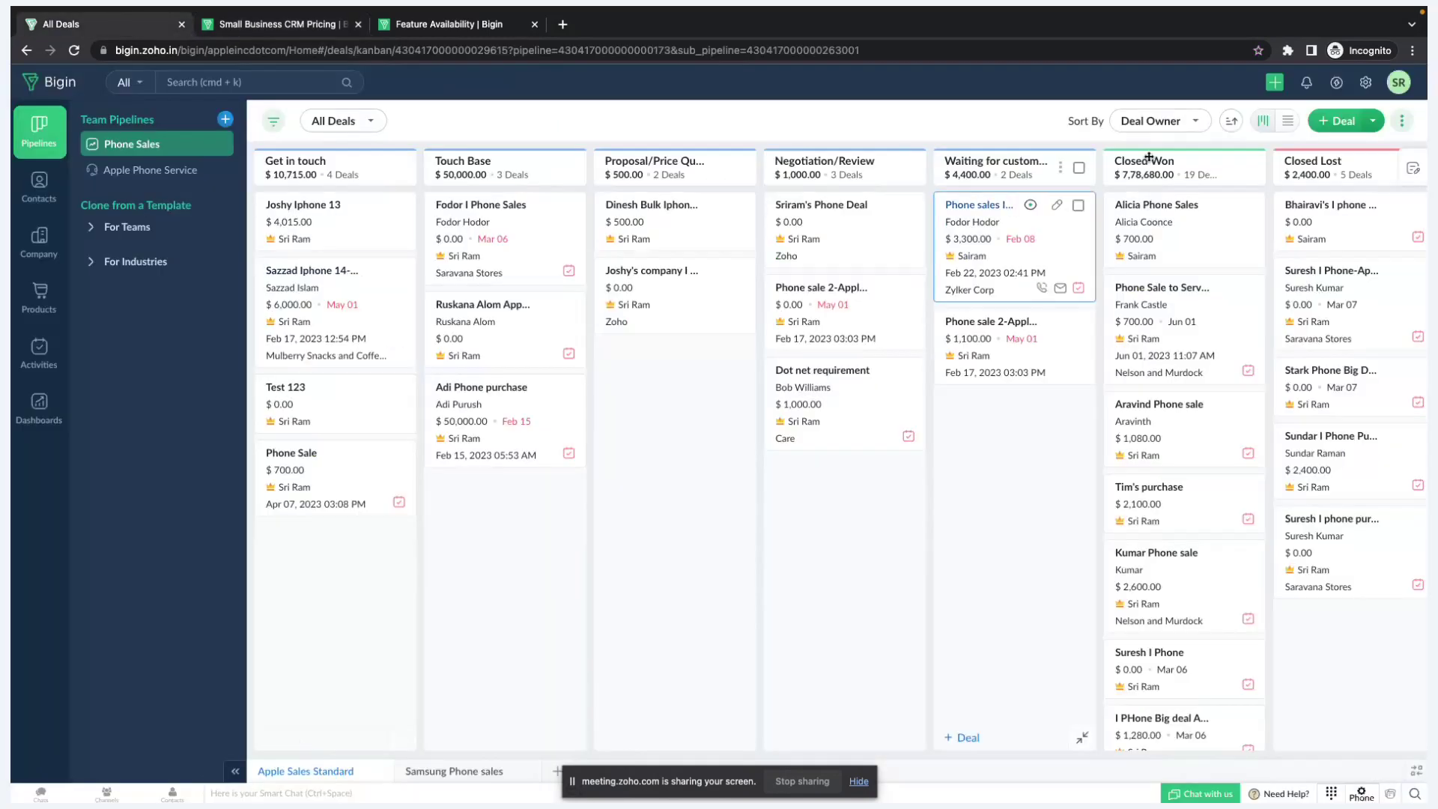
click(1365, 83)
click(183, 442)
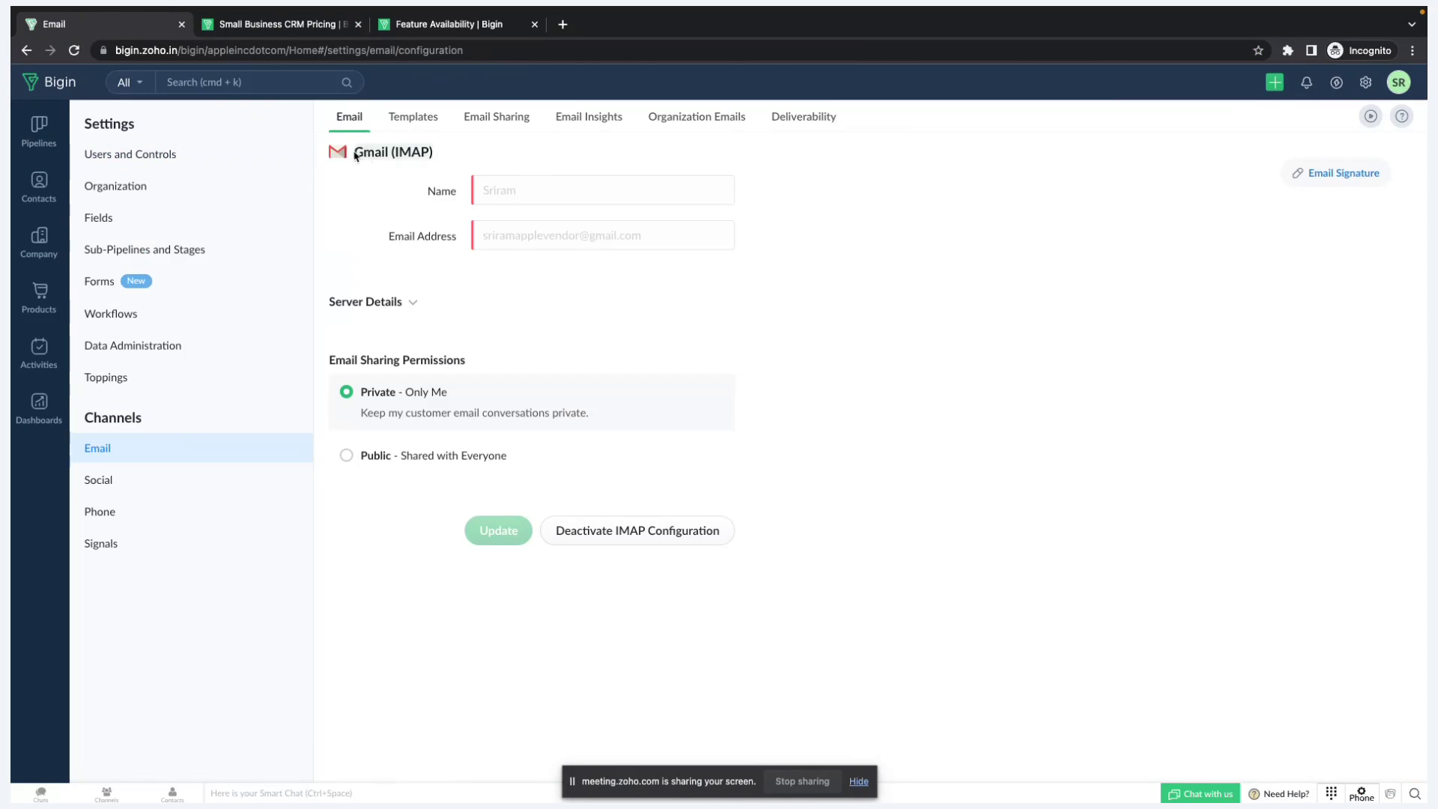
Step: Highlight Mass emails with email insights on the pricing page, and open Mass Emails from the Bigin CRM's Contacts
click(277, 30)
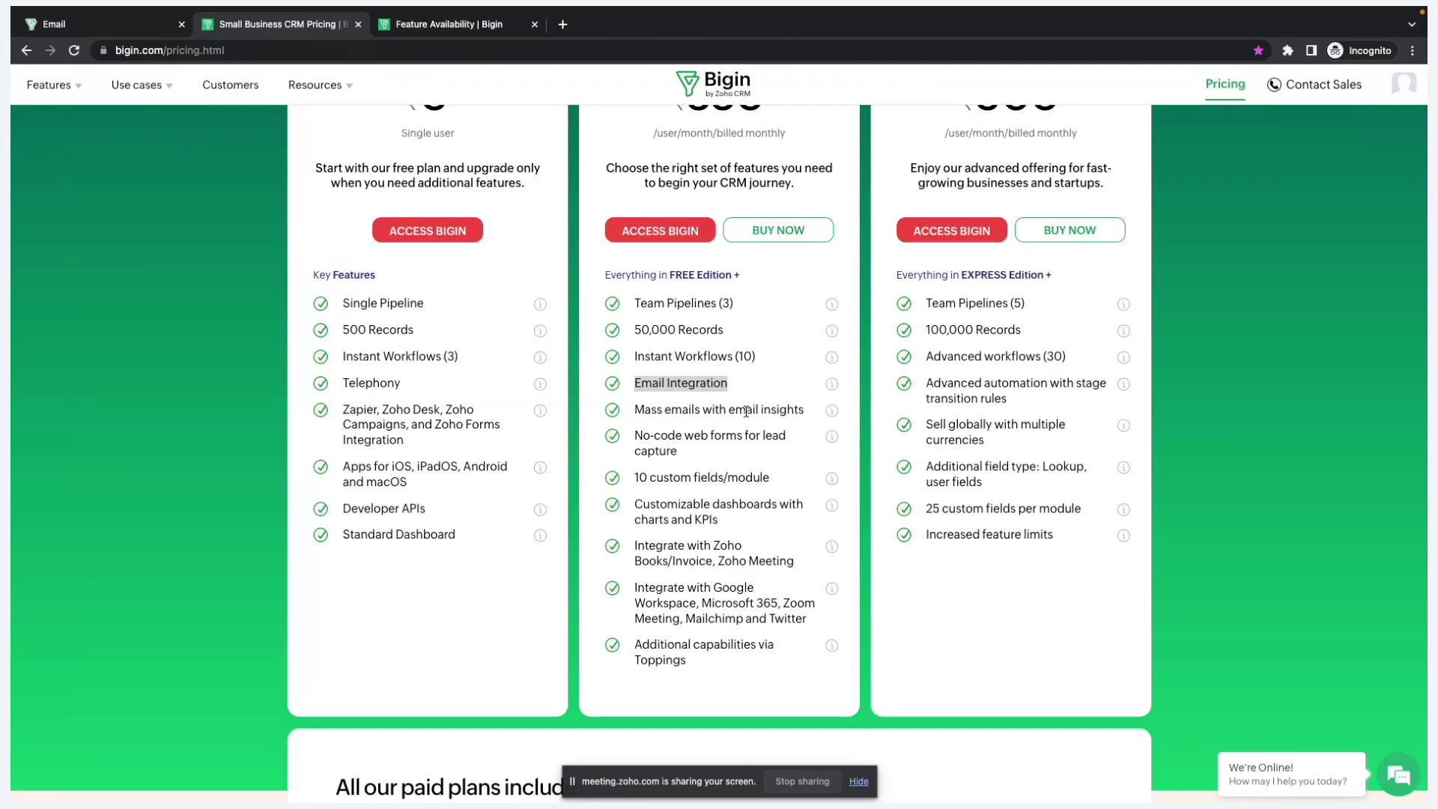
drag(807, 413, 623, 412)
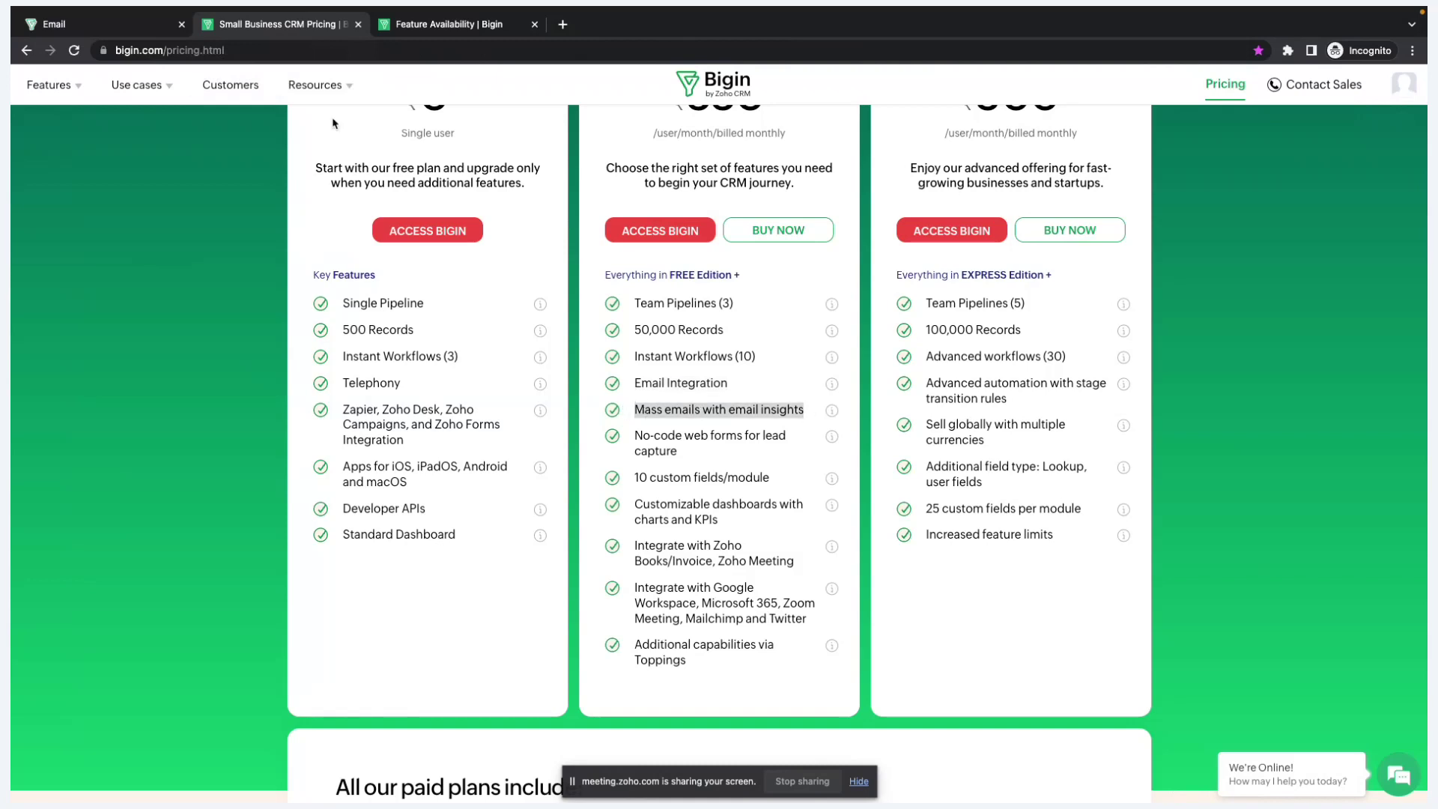
click(96, 25)
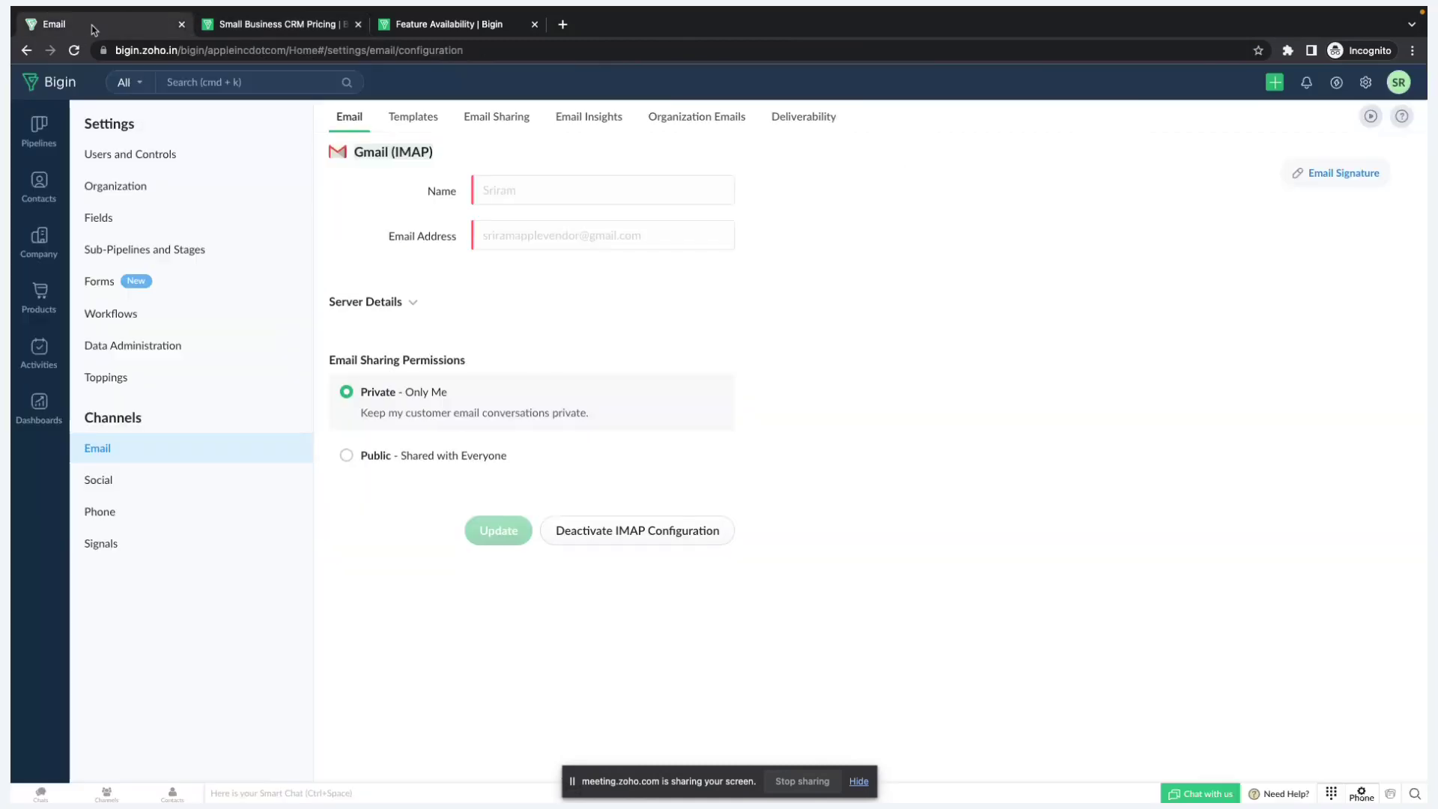
click(43, 198)
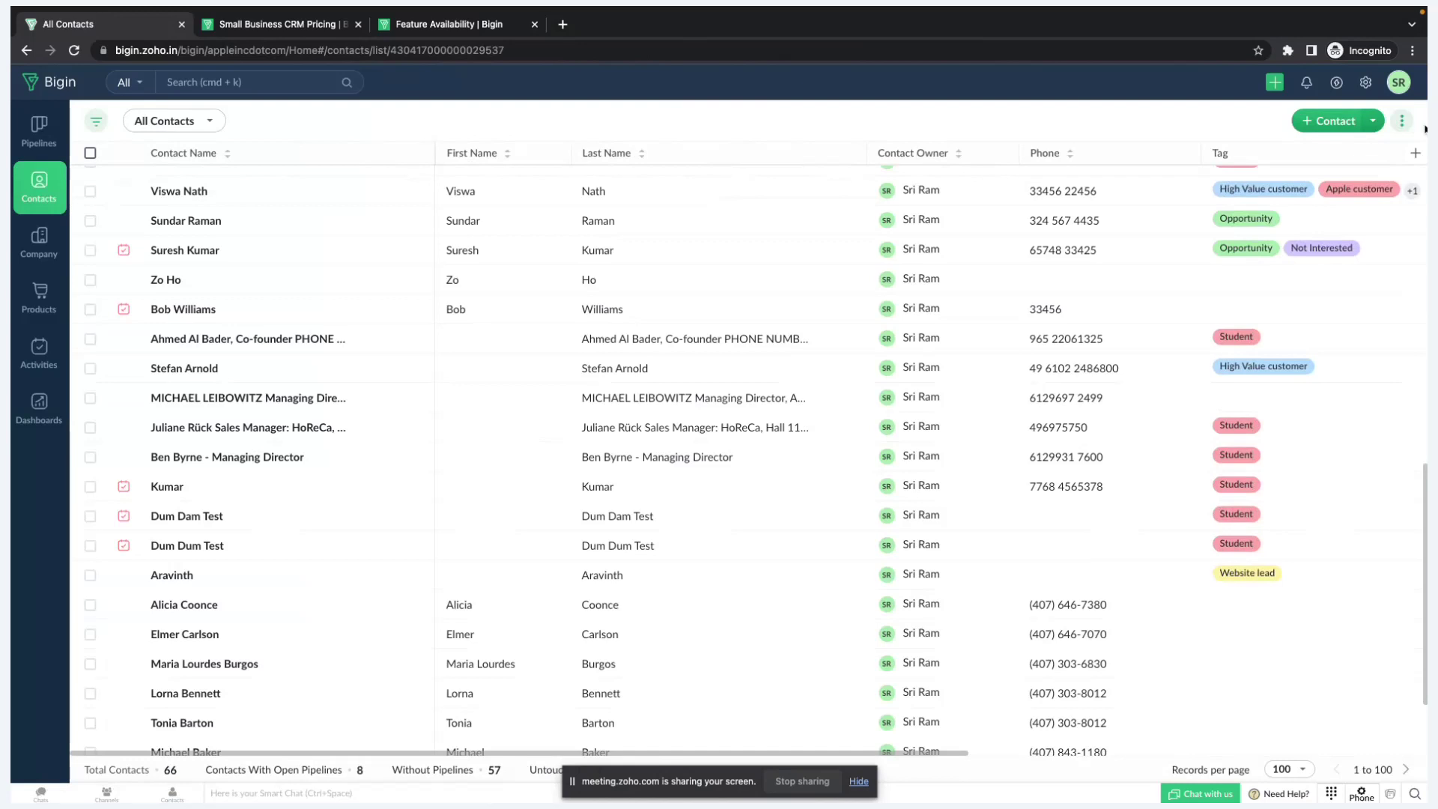
click(1400, 120)
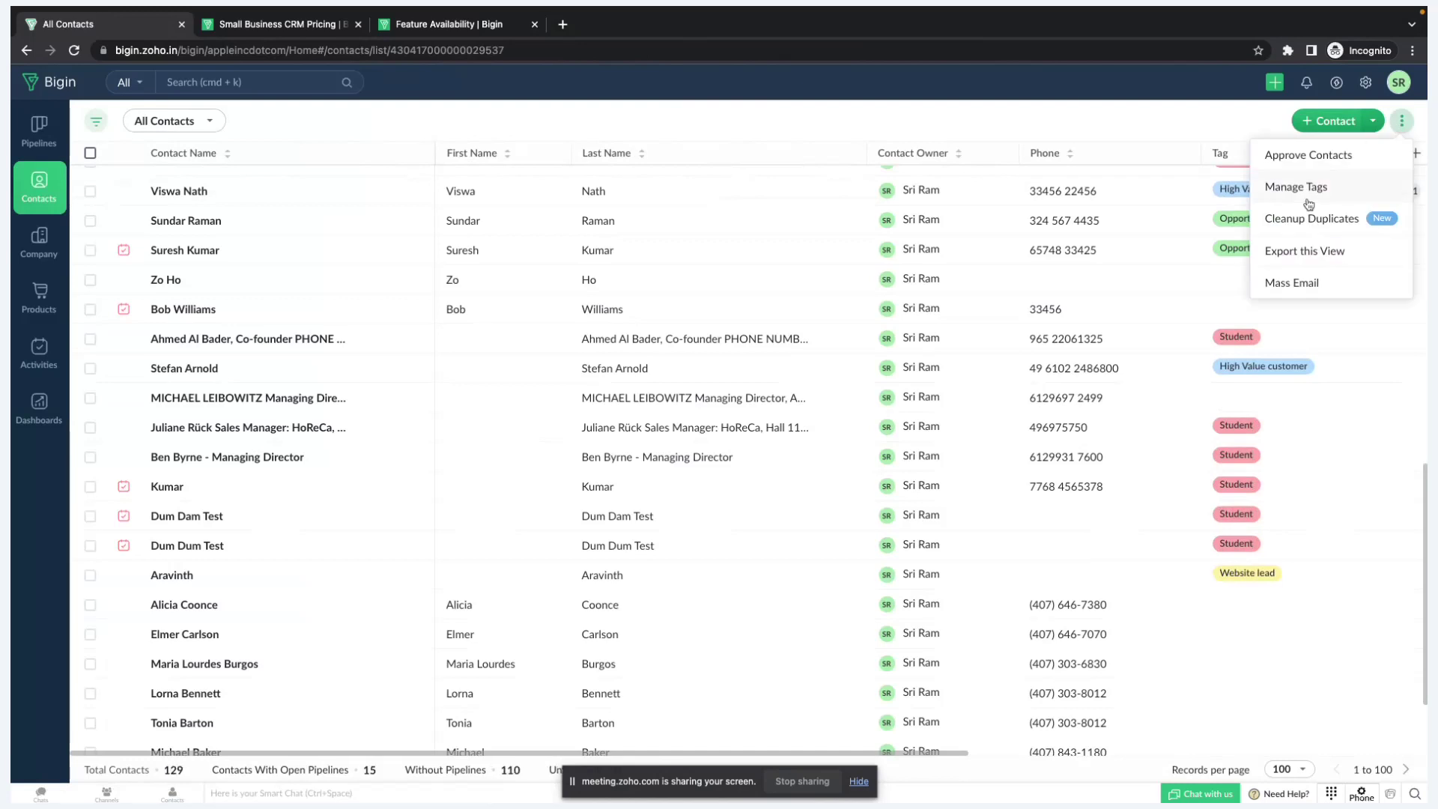
click(1290, 283)
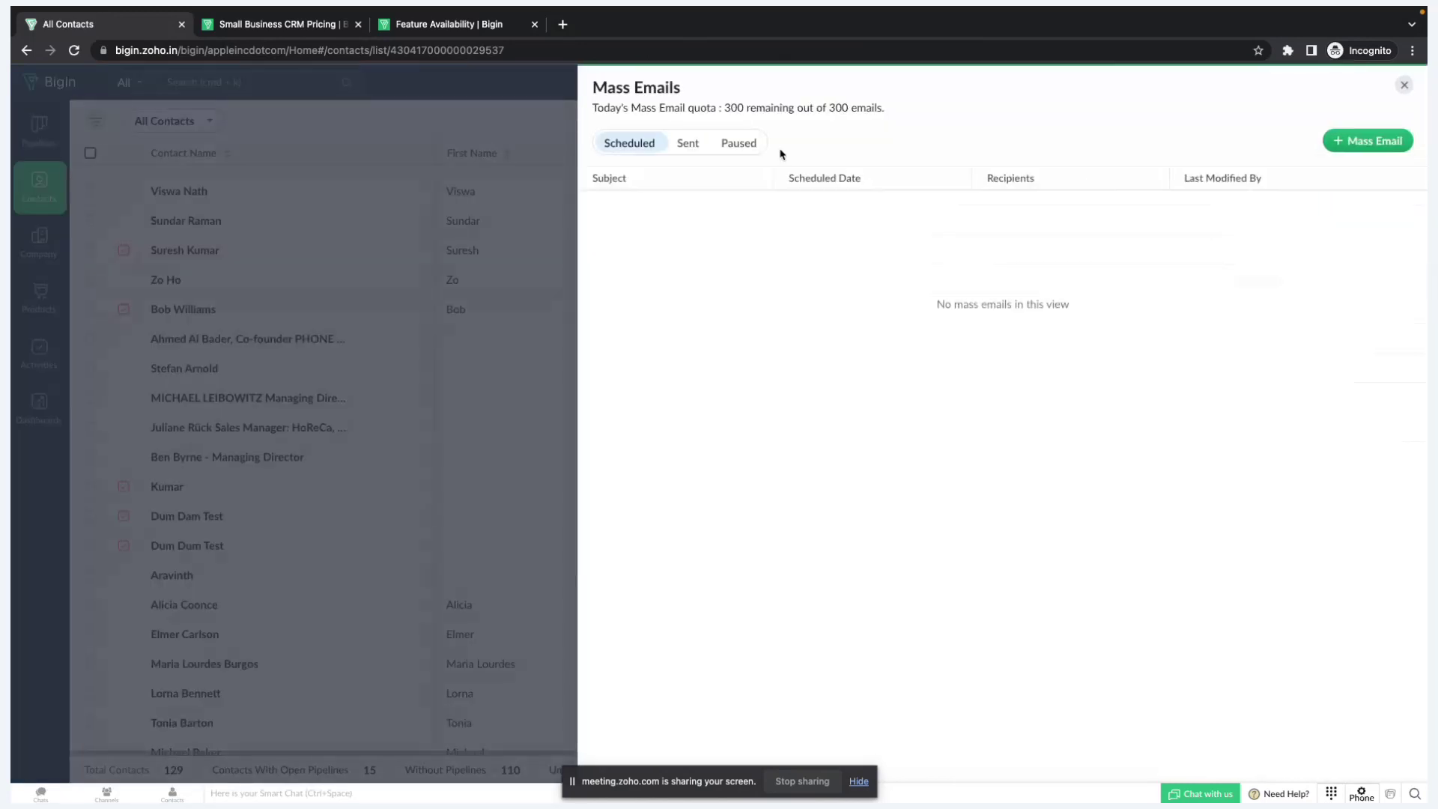
Step: Open the sent mass email "Good Morning Tuesday", filter its recipients by Delivered and Bounced, and return to the sent emails
click(686, 142)
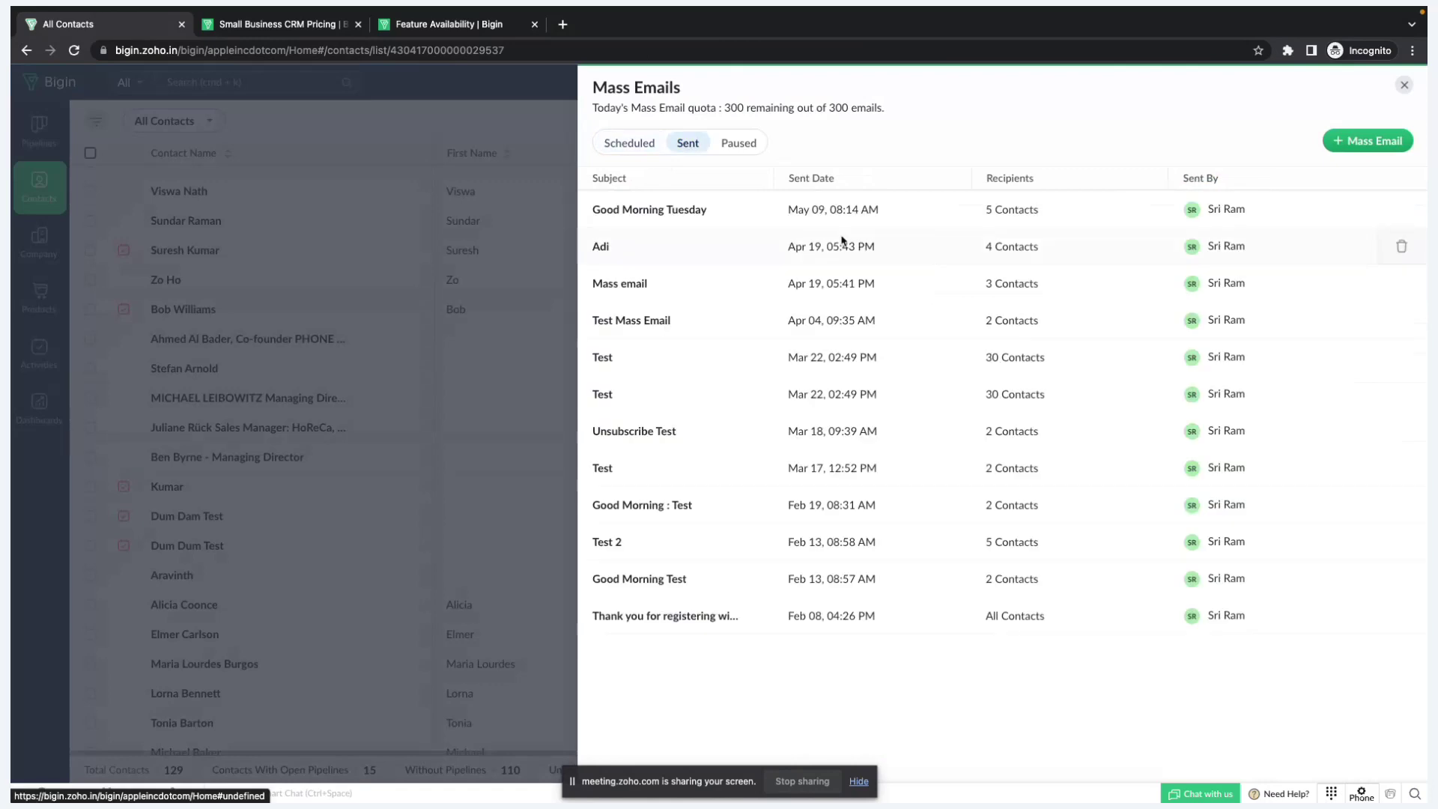
click(672, 210)
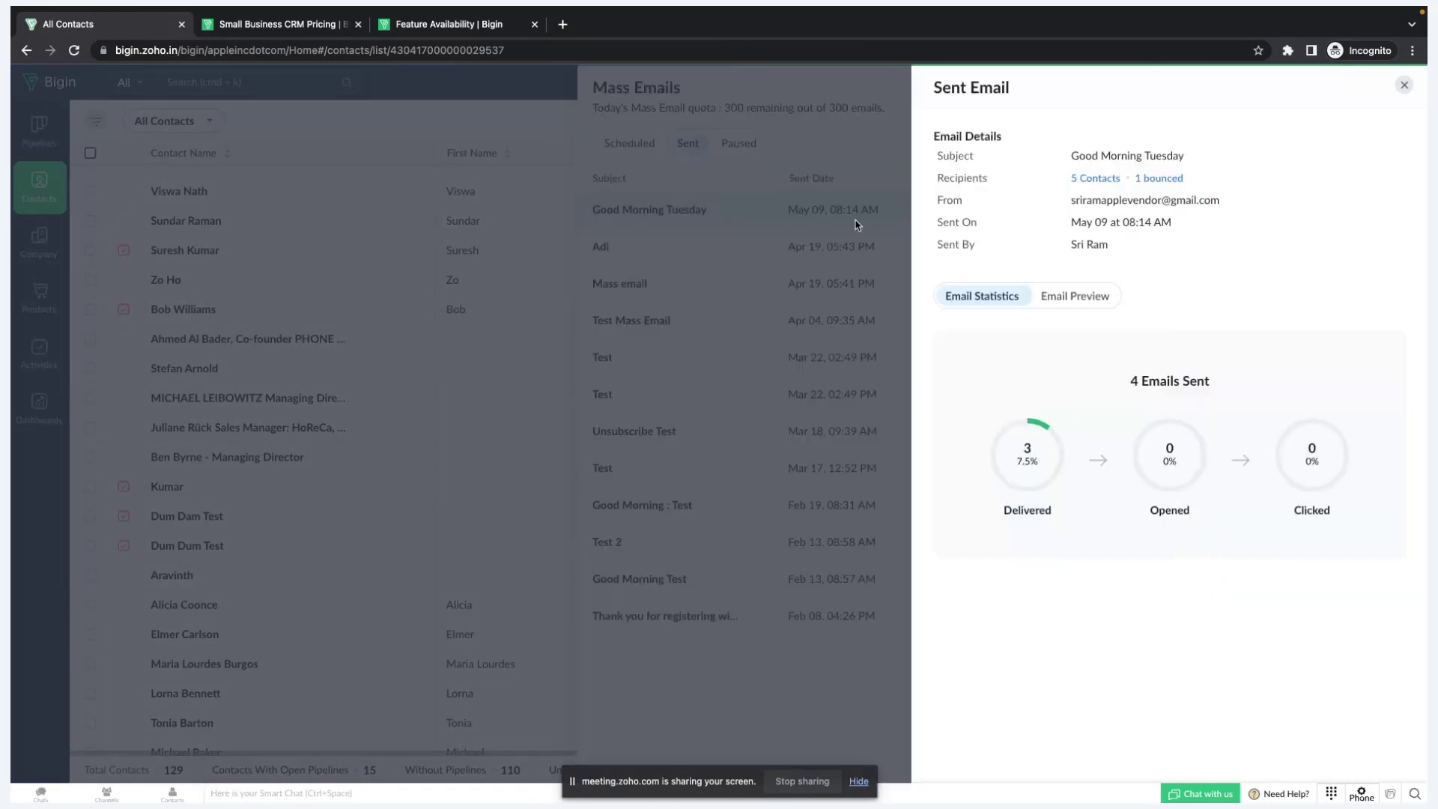
click(1099, 178)
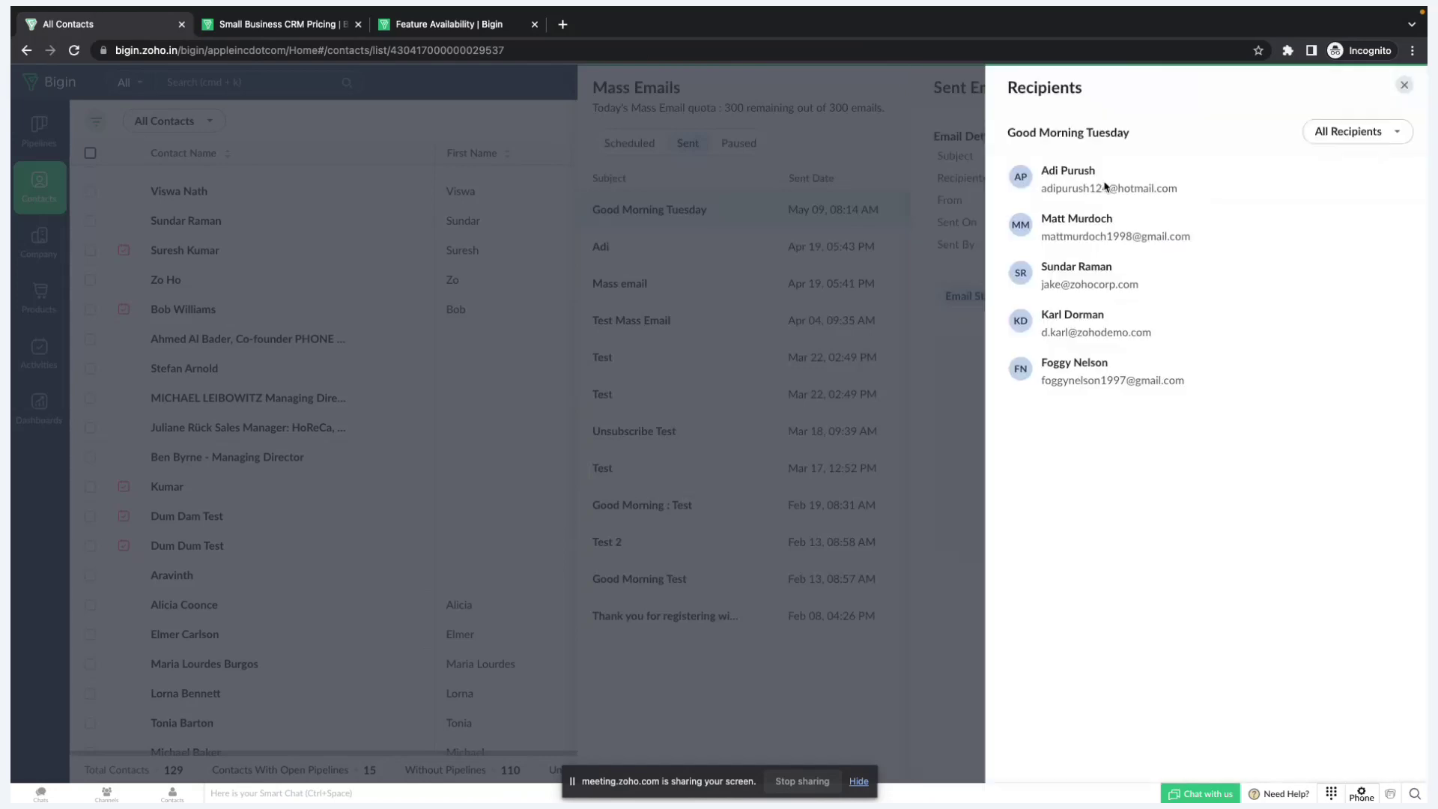
click(1382, 129)
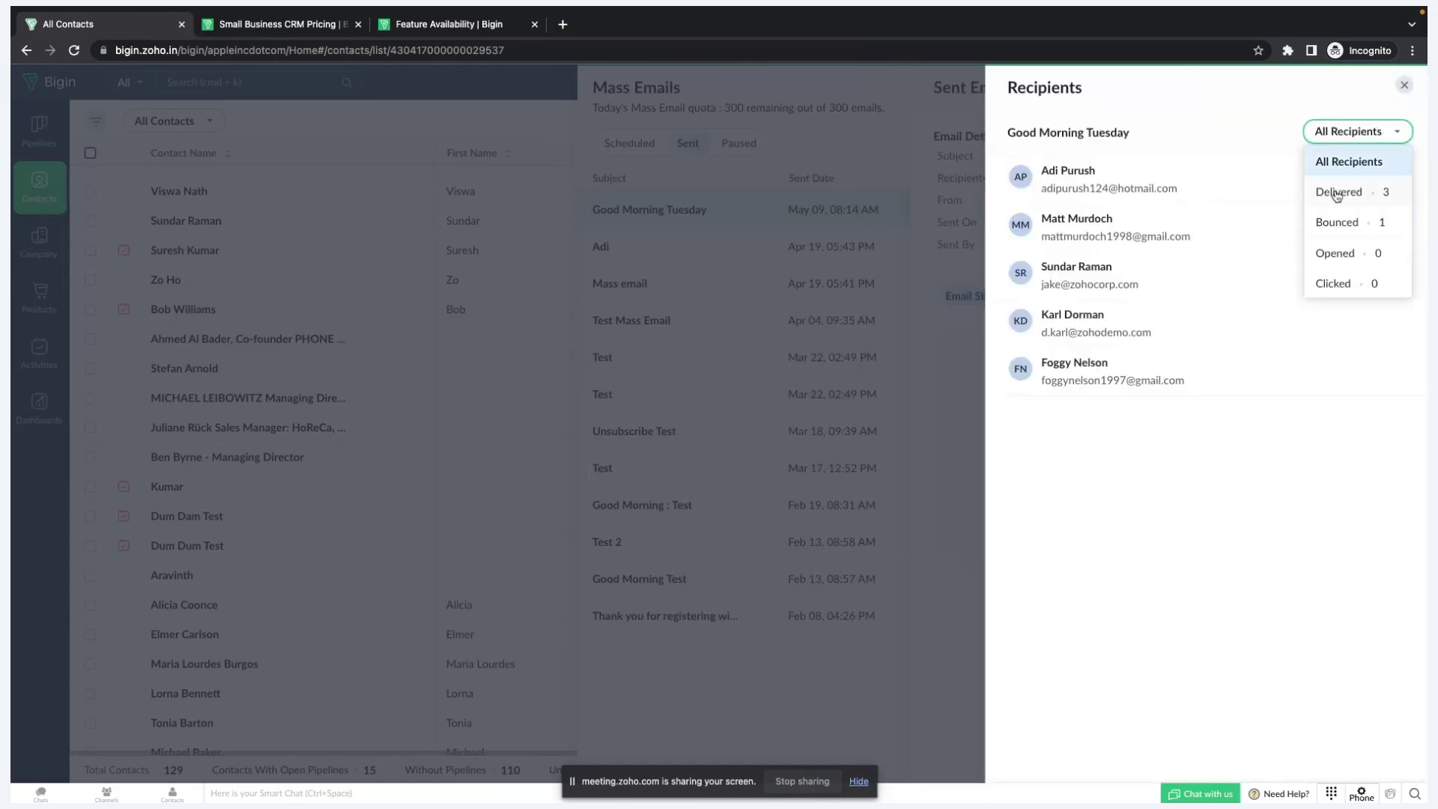
click(1336, 191)
click(1357, 142)
click(1351, 219)
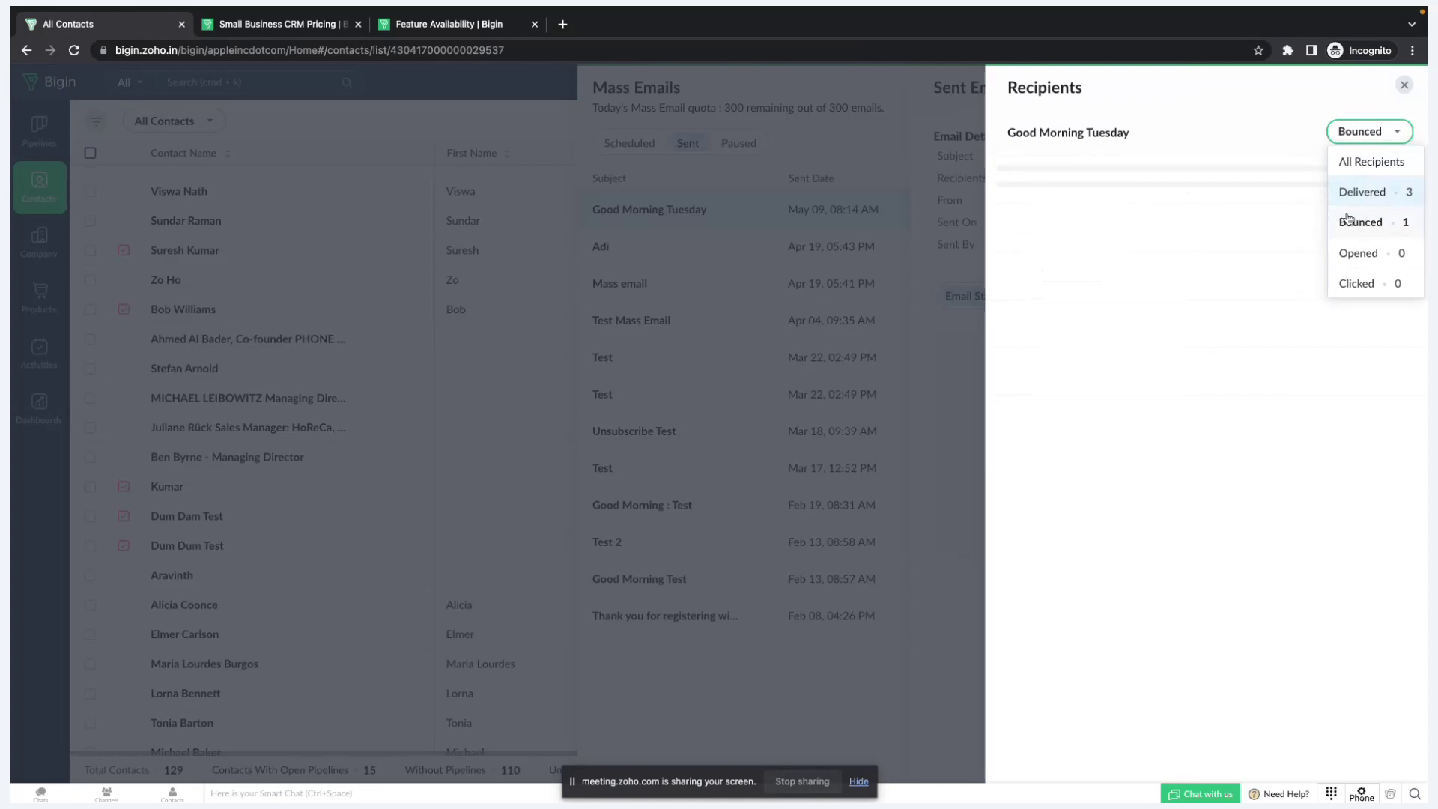
click(1404, 86)
click(1404, 87)
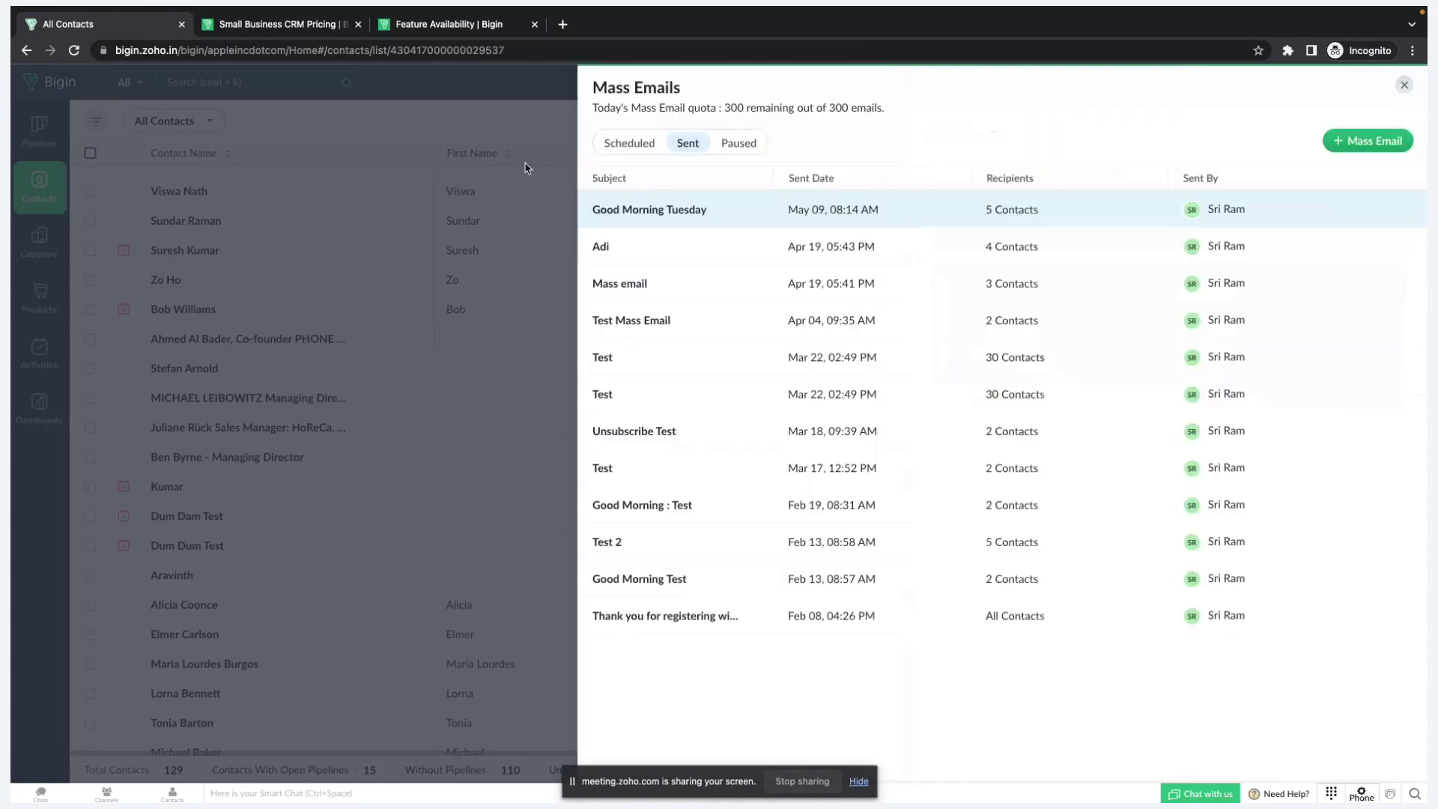
Step: Back on the pricing page, highlight Mass emails with email insights, the Premier plan name and No-code web forms for lead capture
click(306, 18)
drag(802, 410, 633, 410)
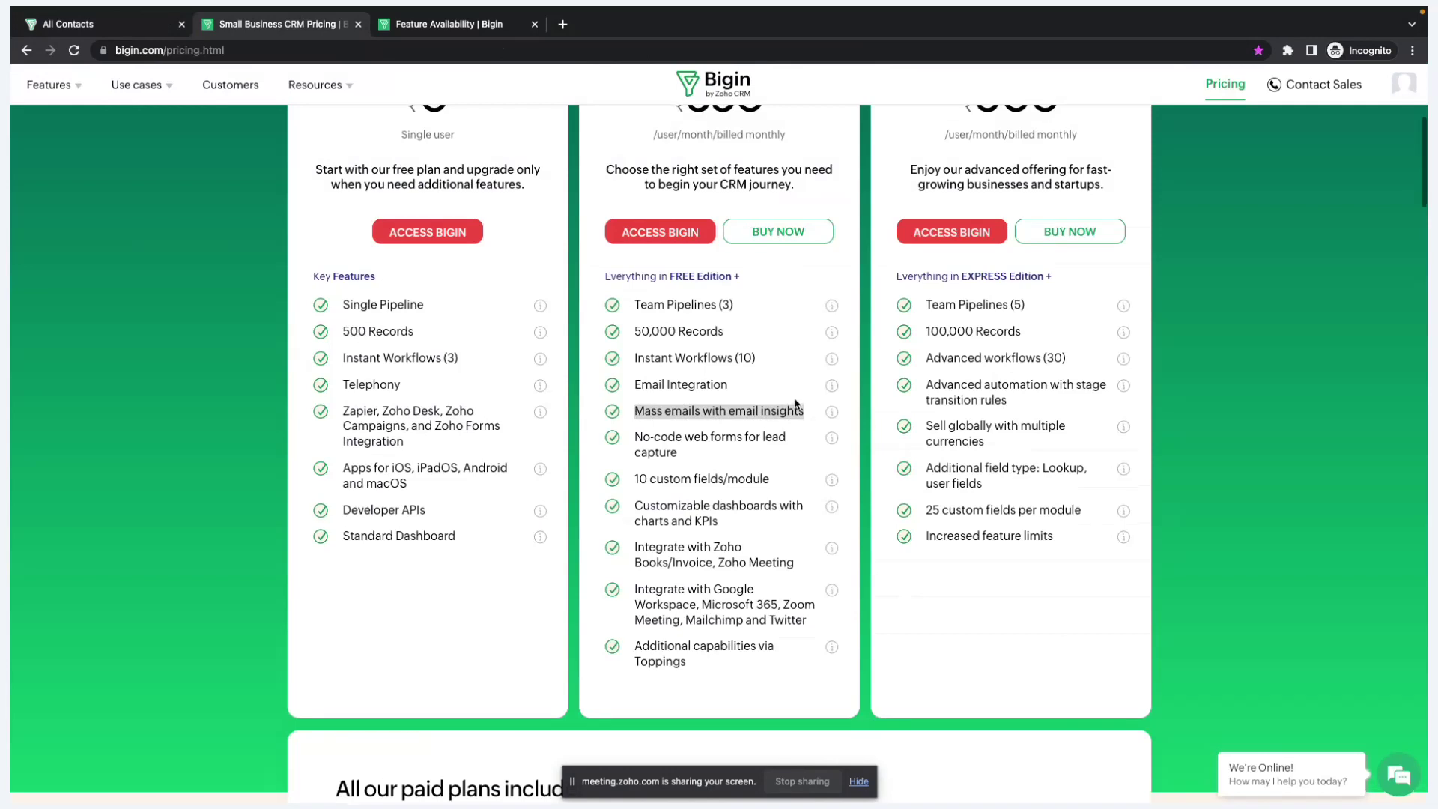
scroll(795, 404, up, 1)
drag(1070, 137, 969, 171)
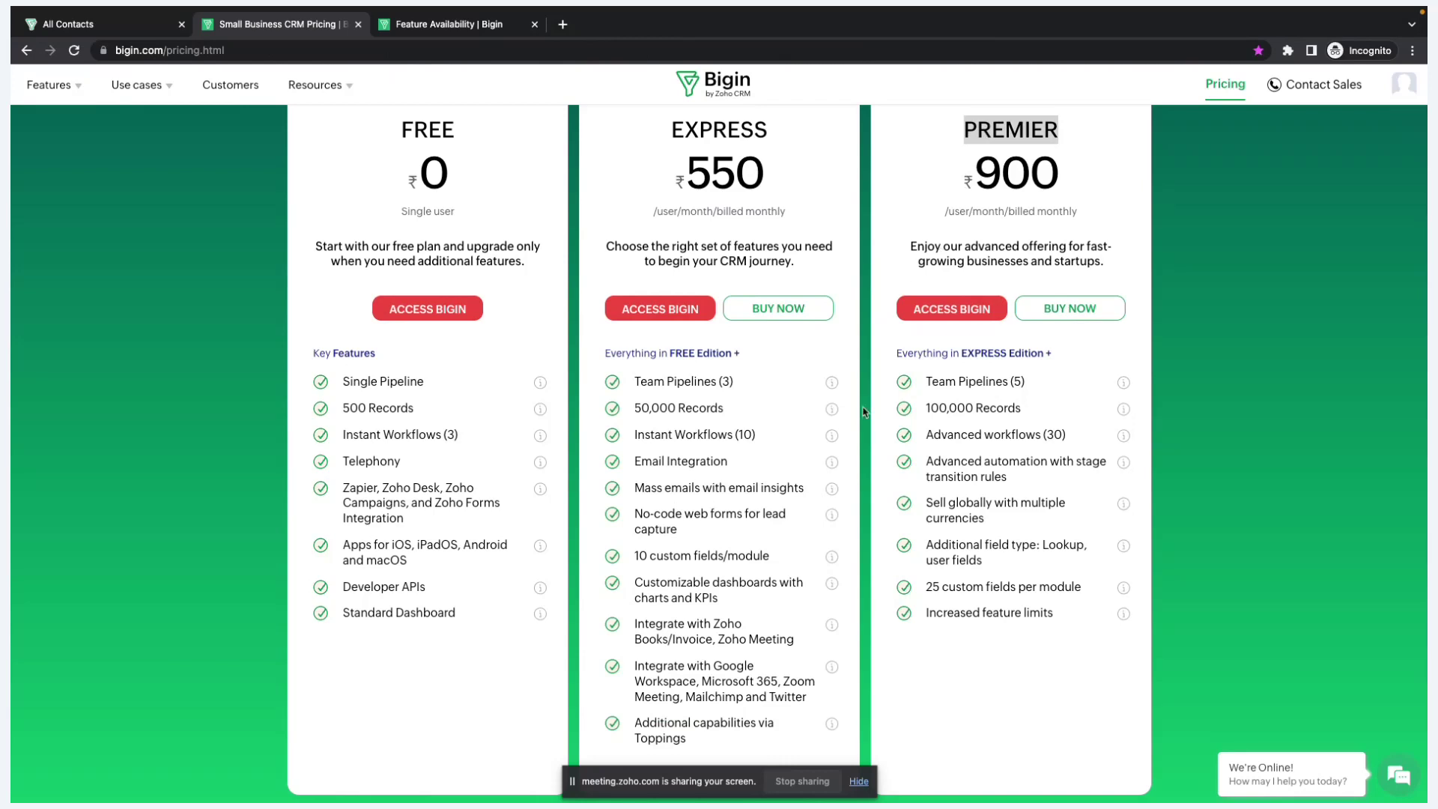
scroll(866, 412, down, 1)
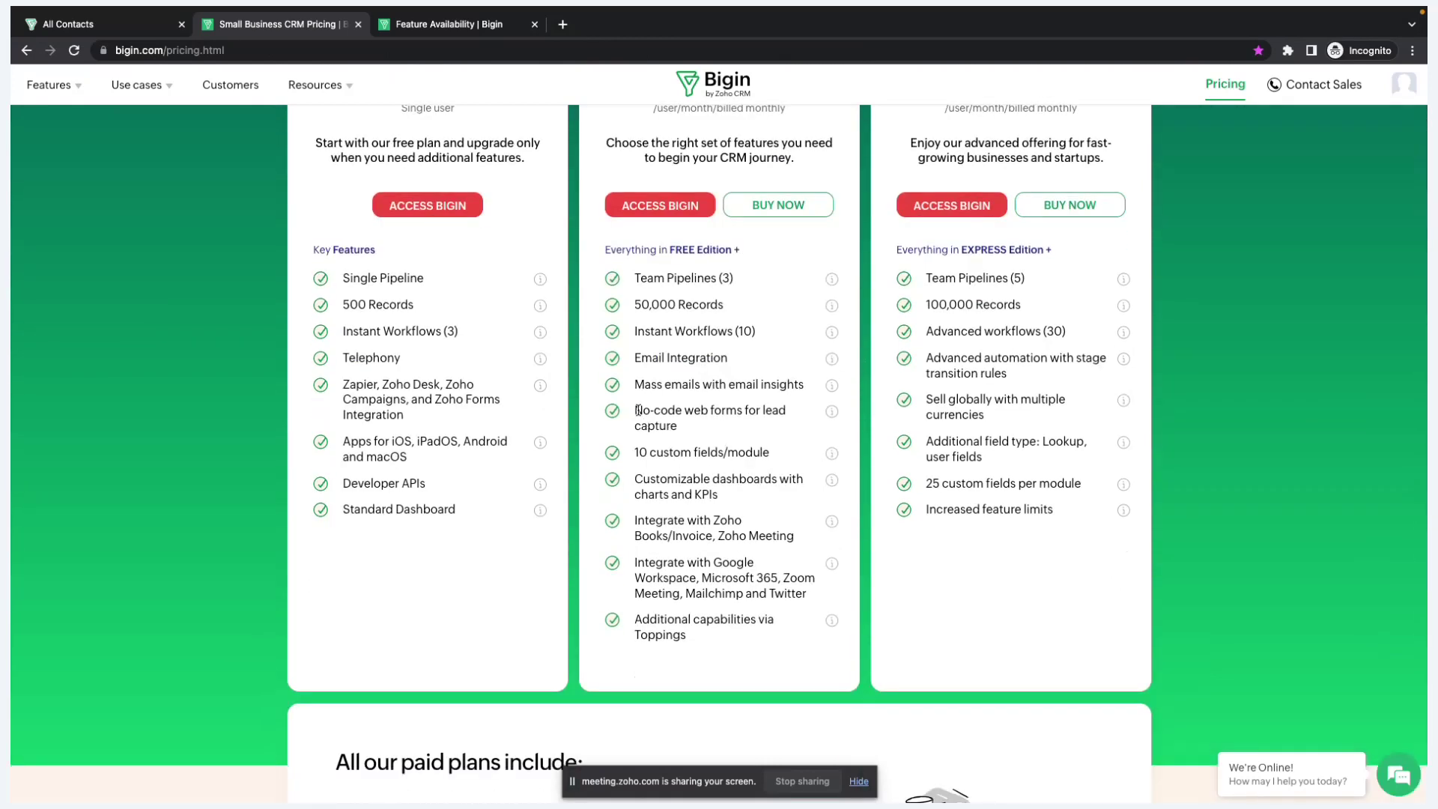
drag(637, 410, 683, 435)
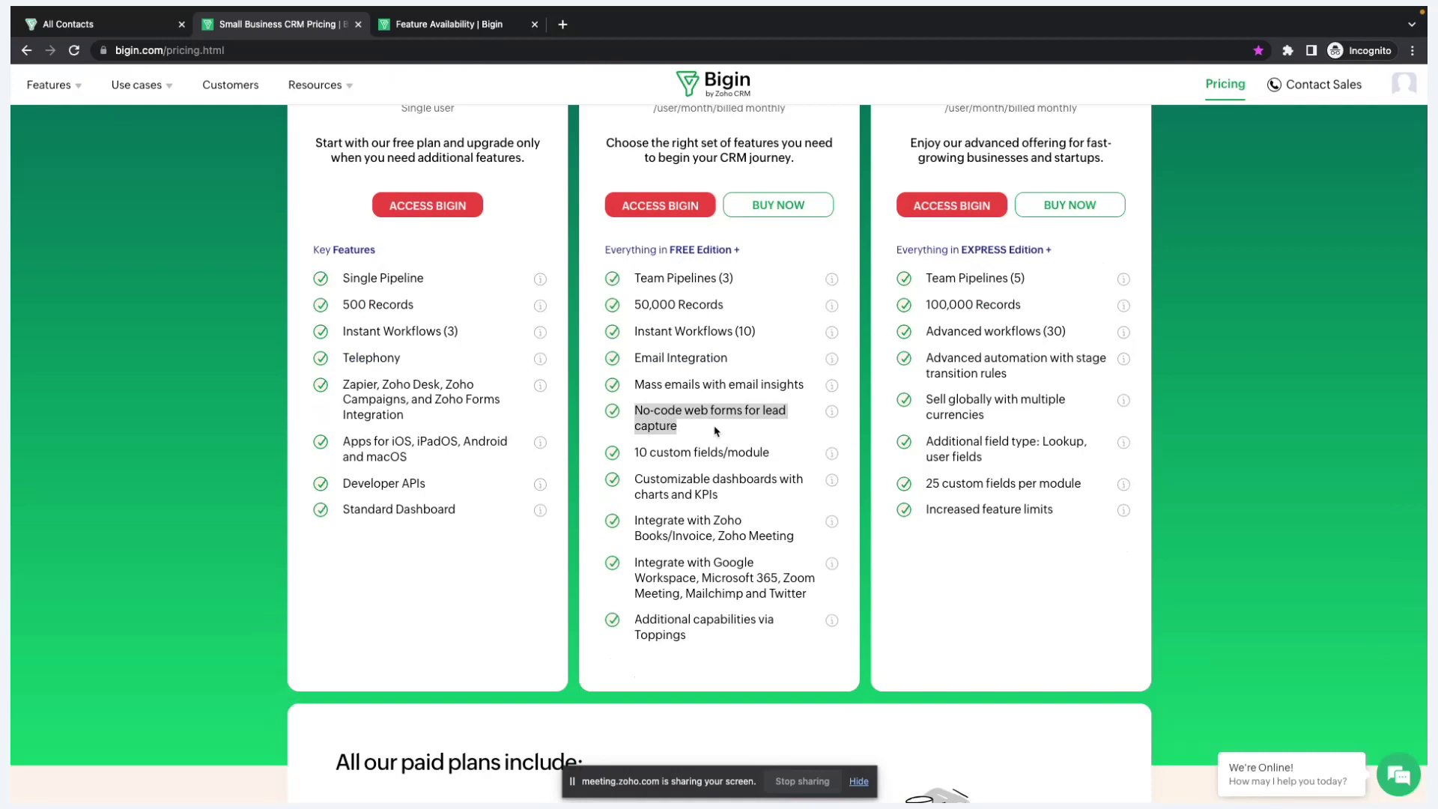
Step: Open the Forms settings in the Bigin CRM and examine the fields of the Bigin Demo Request Form
click(134, 24)
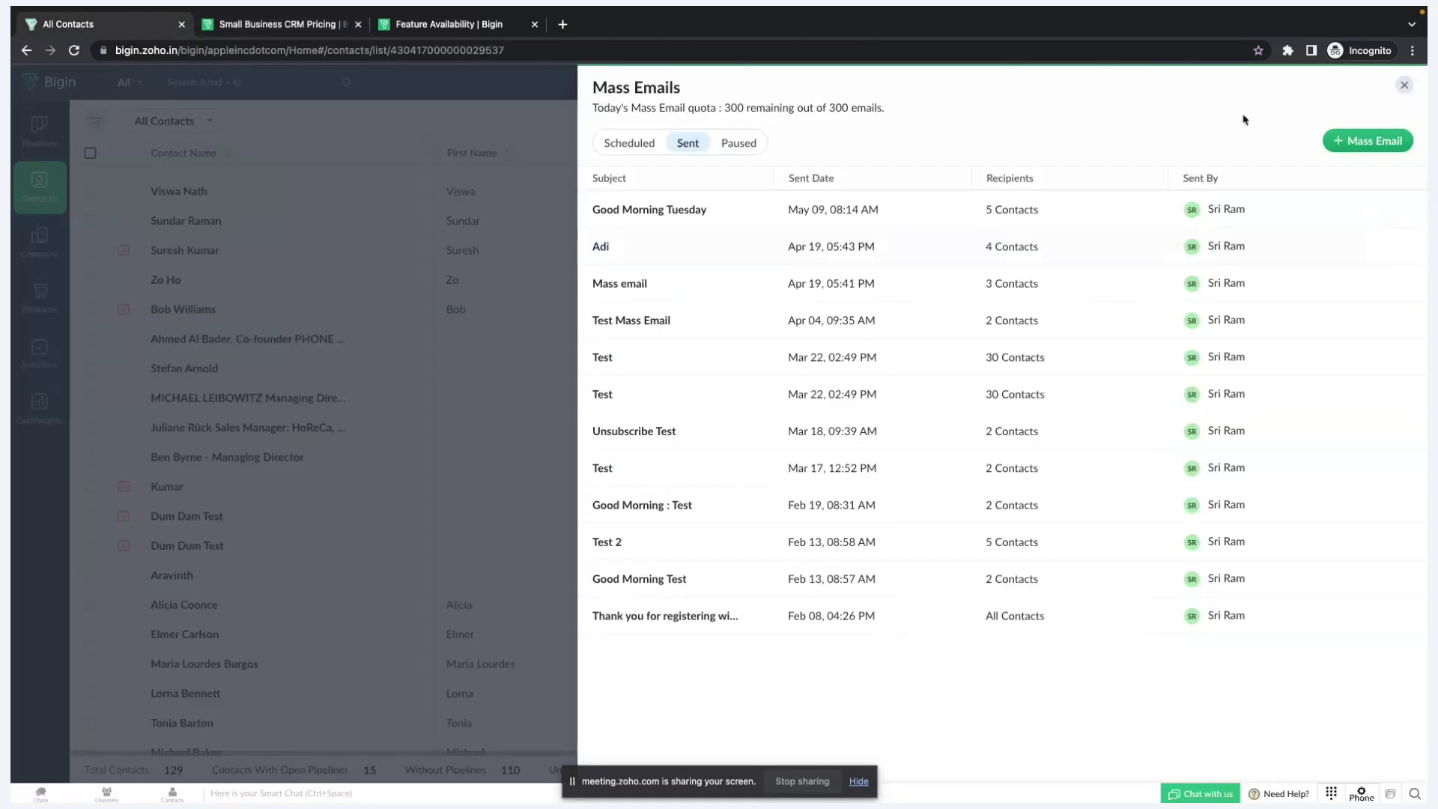
click(1402, 85)
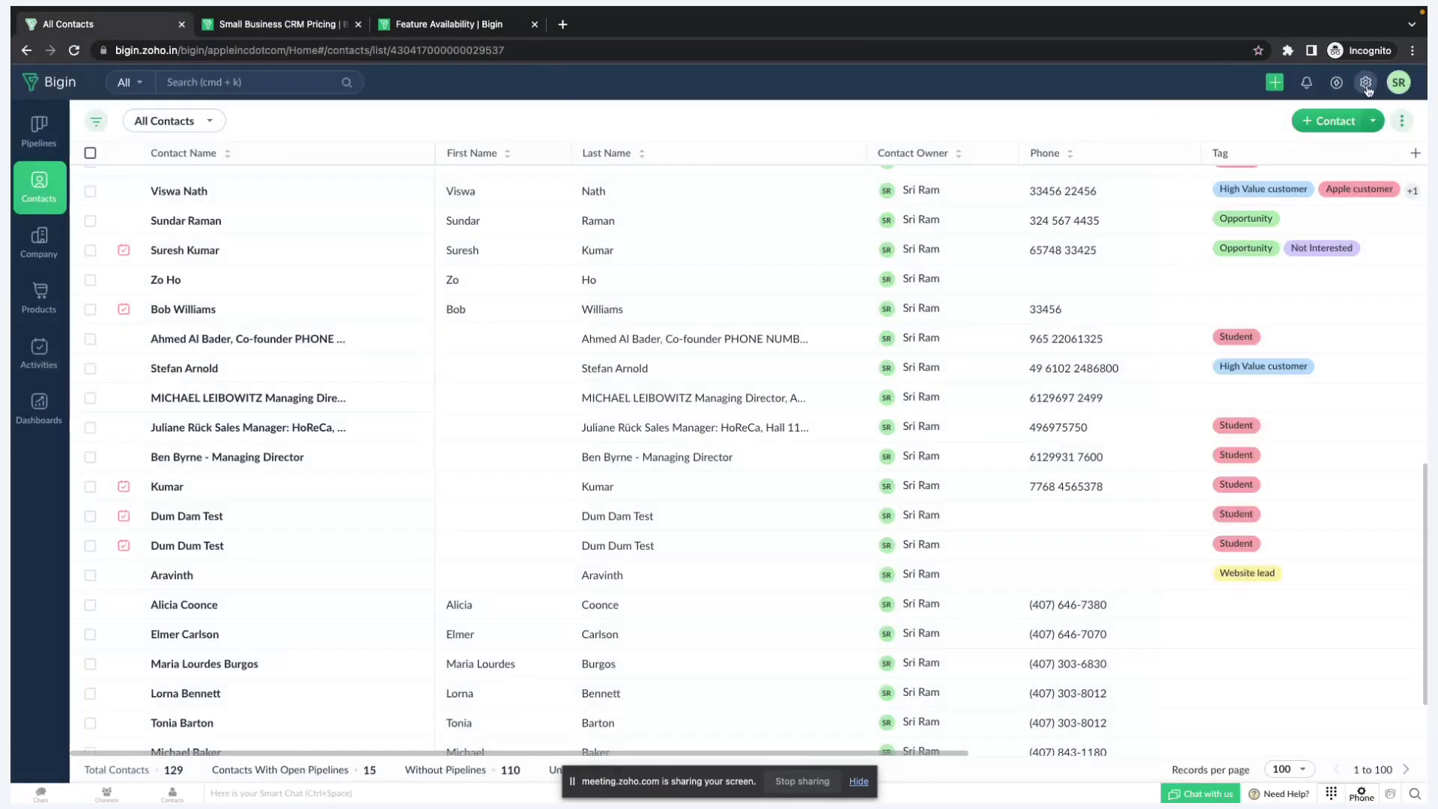
click(1365, 82)
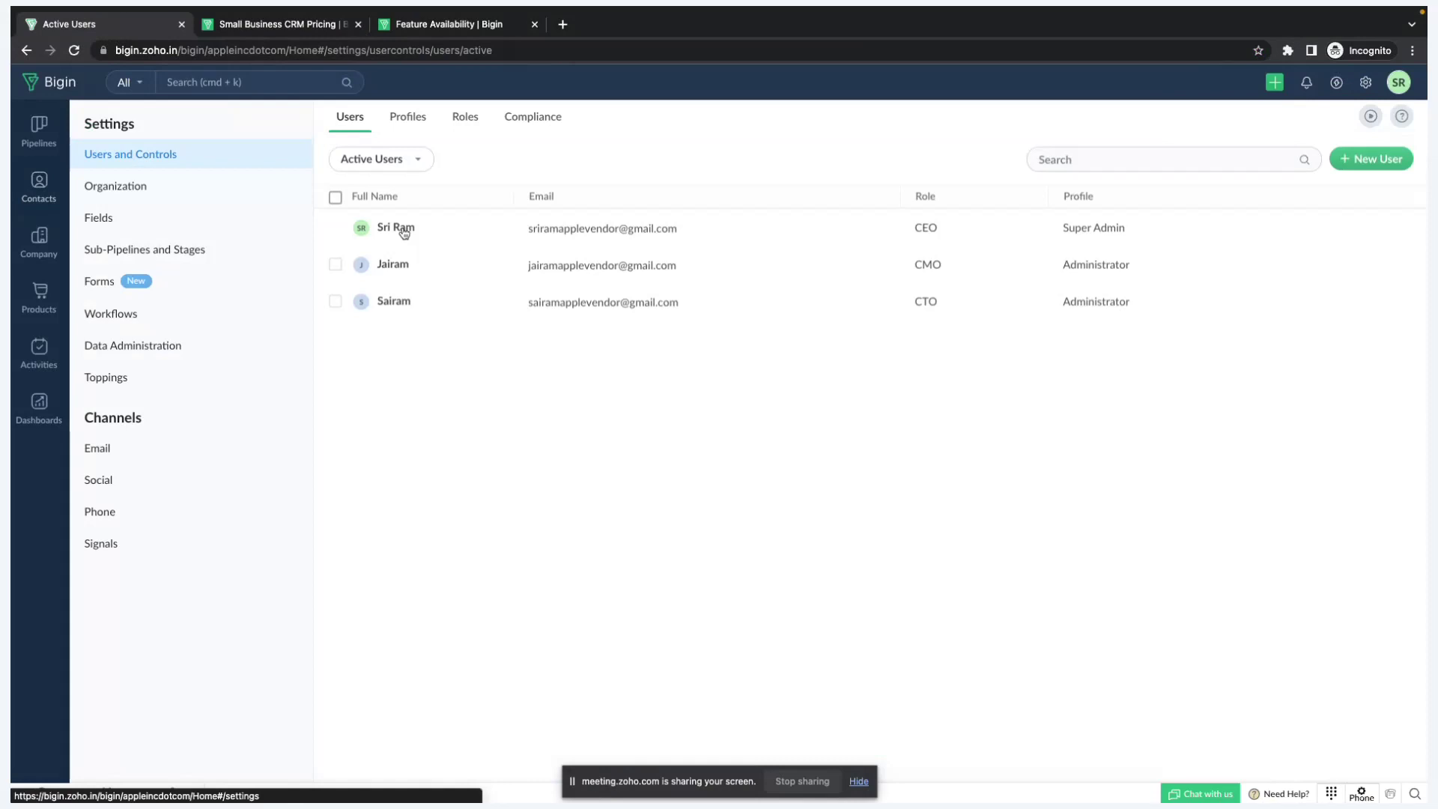
click(171, 280)
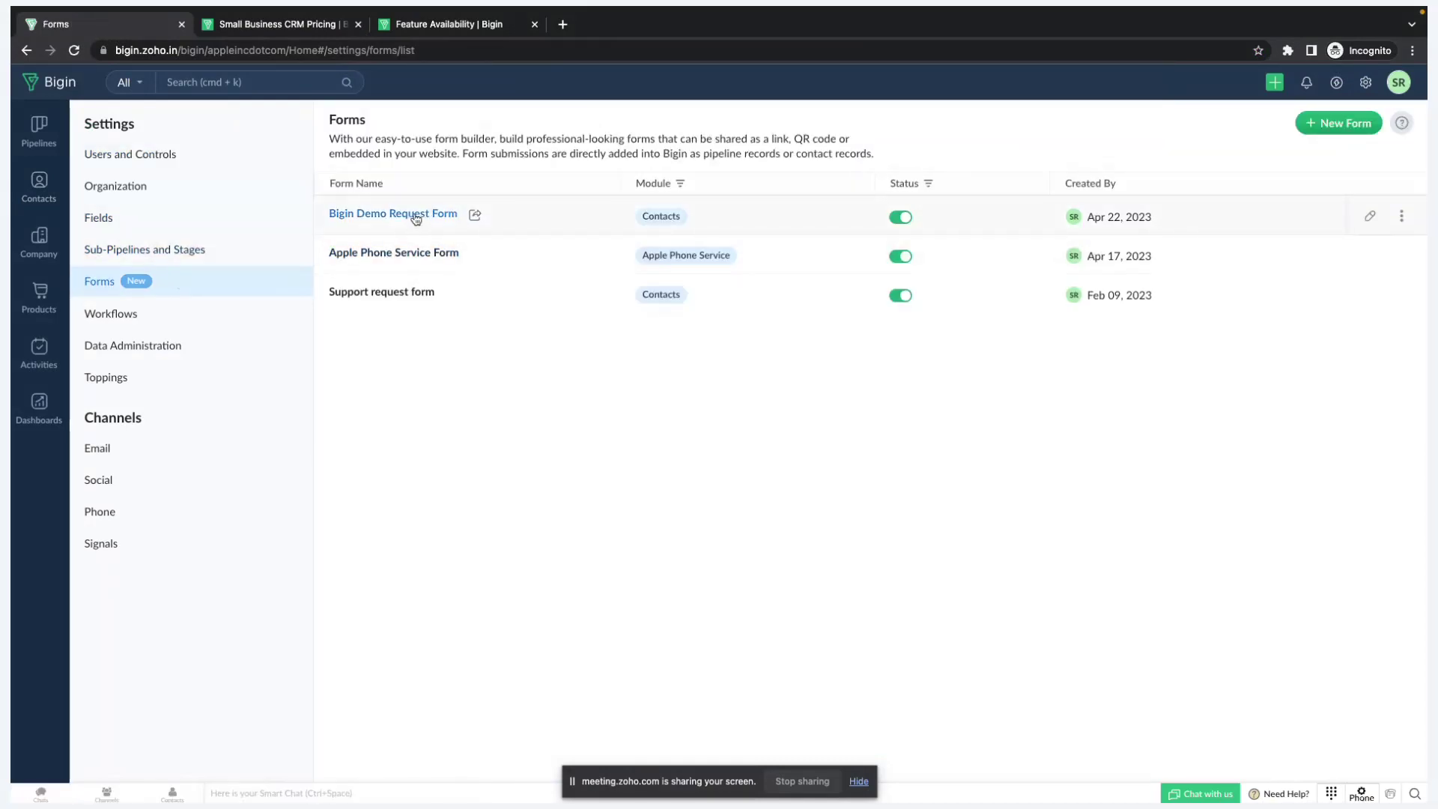
click(411, 216)
scroll(900, 488, down, 1)
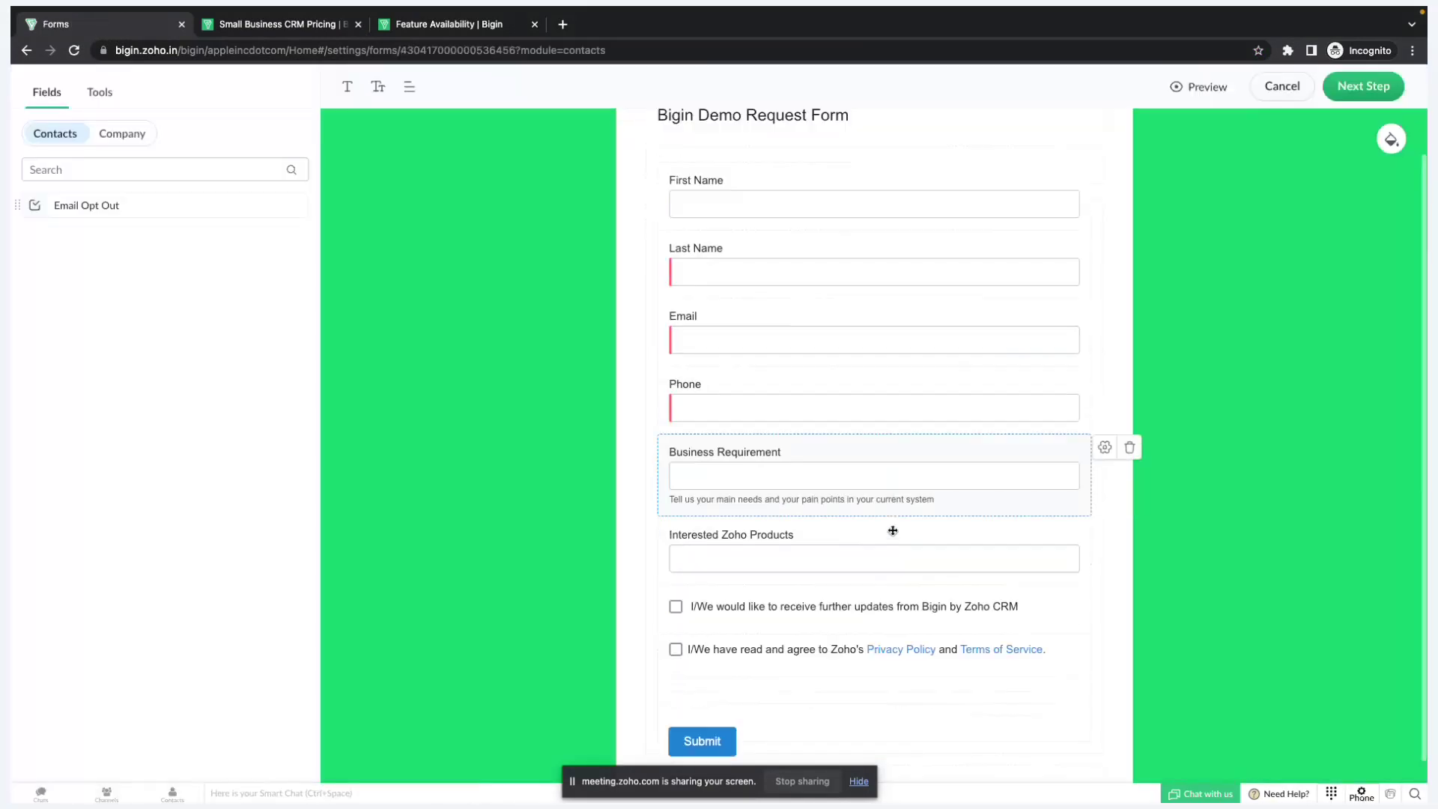
Step: Proceed from the Bigin Demo Request Form's layout to its link-sharing and web page embedding options
scroll(972, 440, up, 1)
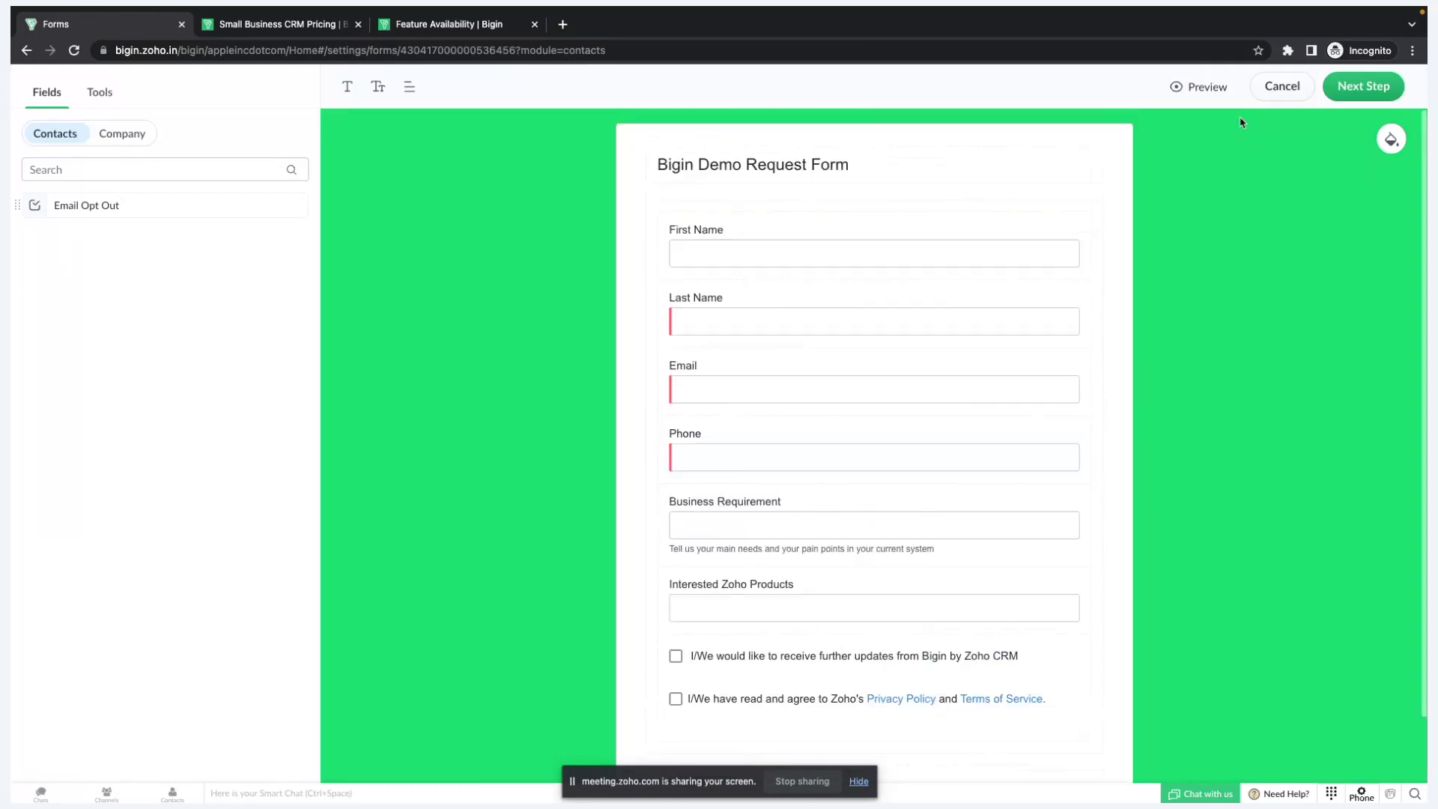
click(1364, 89)
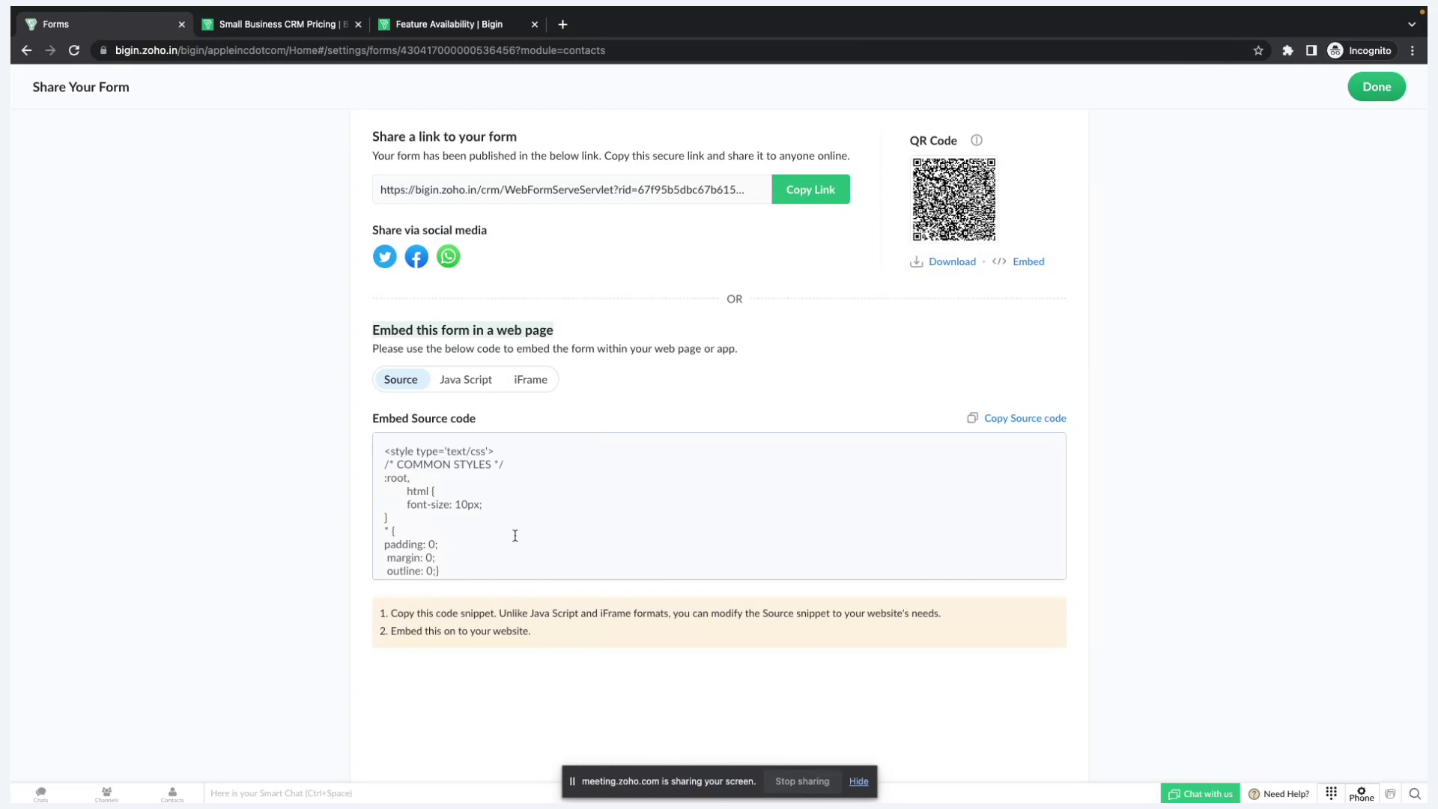
Step: On the pricing page, highlight the Express plan's 10 custom fields and the Premier plan's 25 custom fields per module
click(257, 29)
scroll(607, 195, up, 2)
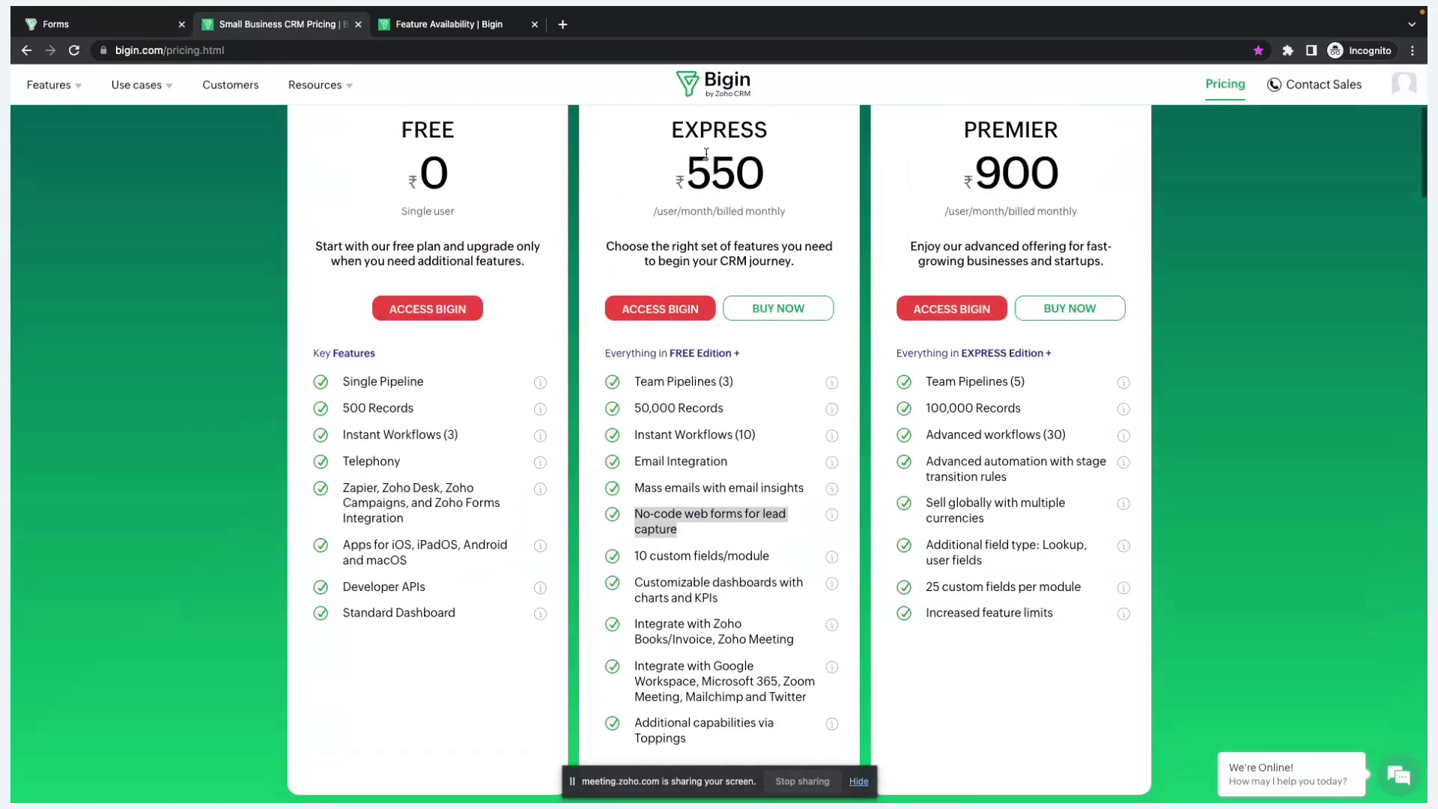
scroll(748, 327, down, 2)
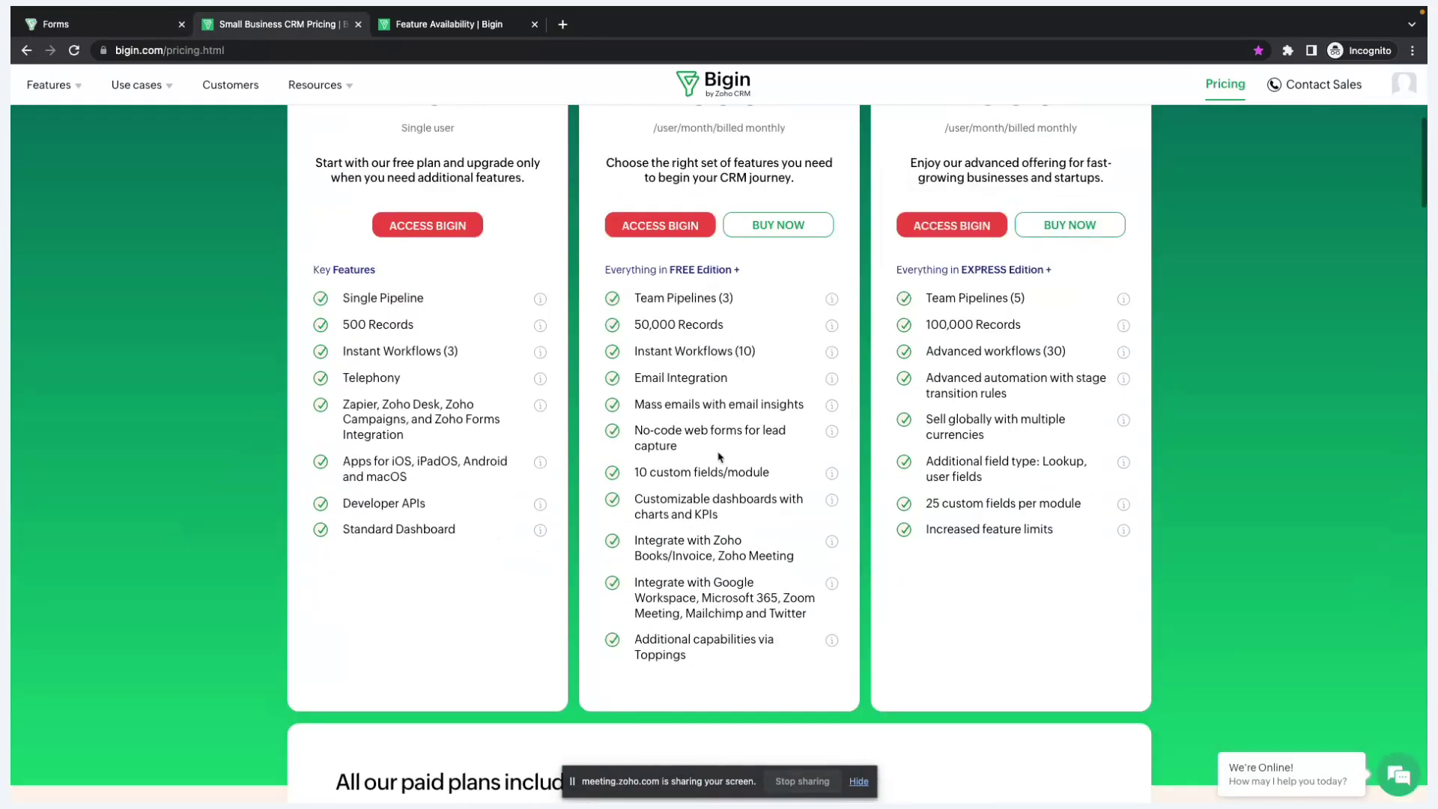
drag(724, 468, 635, 469)
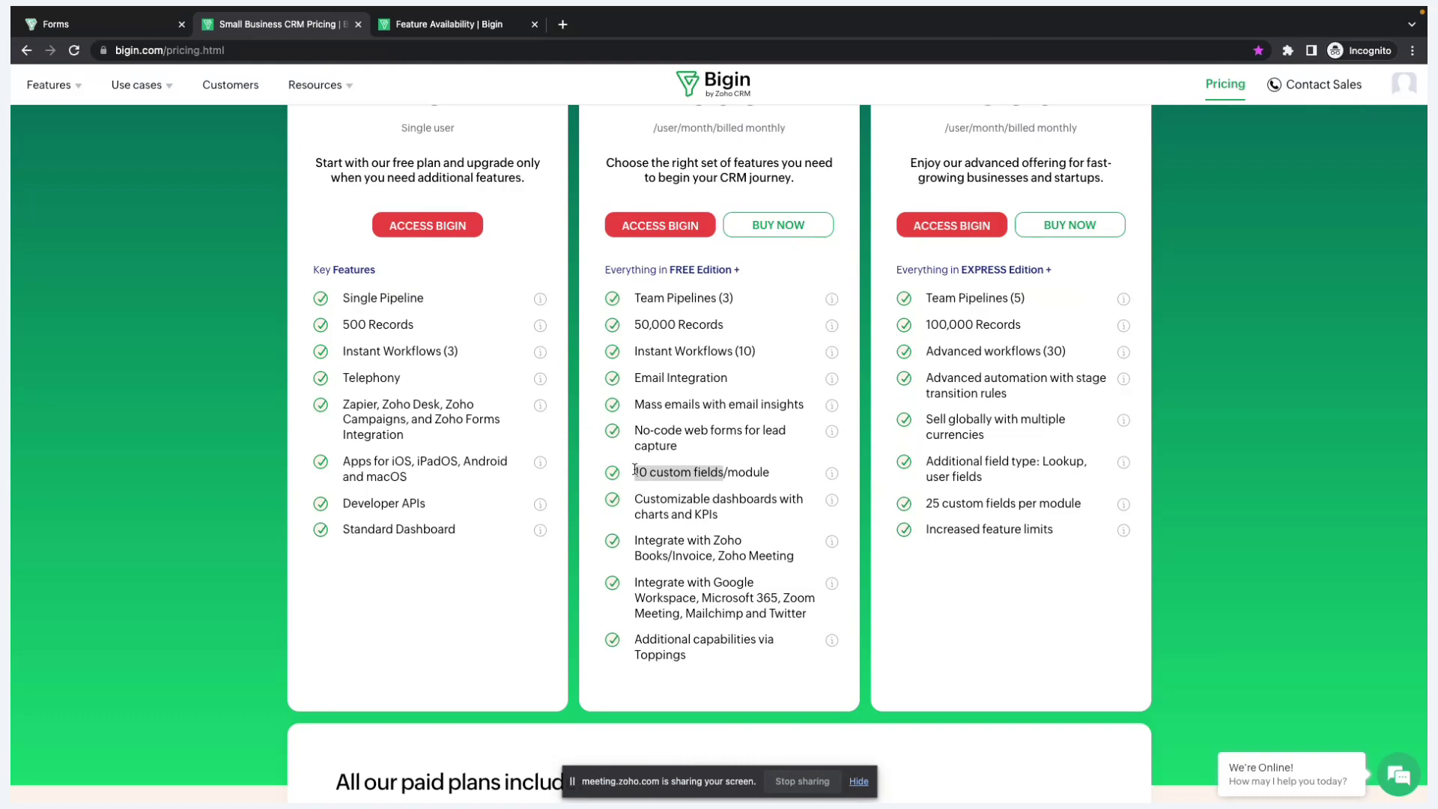
scroll(709, 465, up, 1)
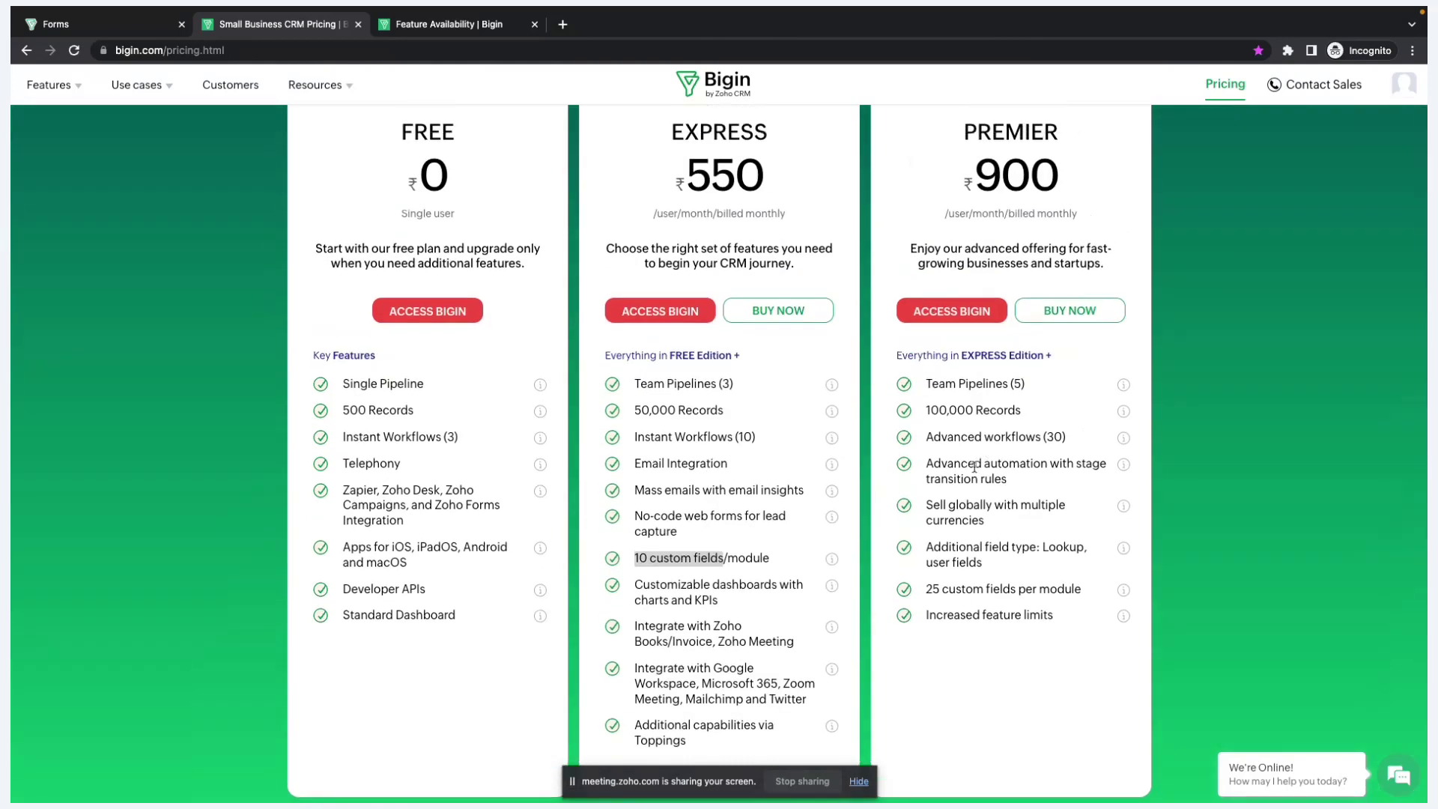
drag(1078, 586, 922, 588)
Step: Open the Fields settings in the Bigin CRM and check how many custom fields each module uses
click(116, 31)
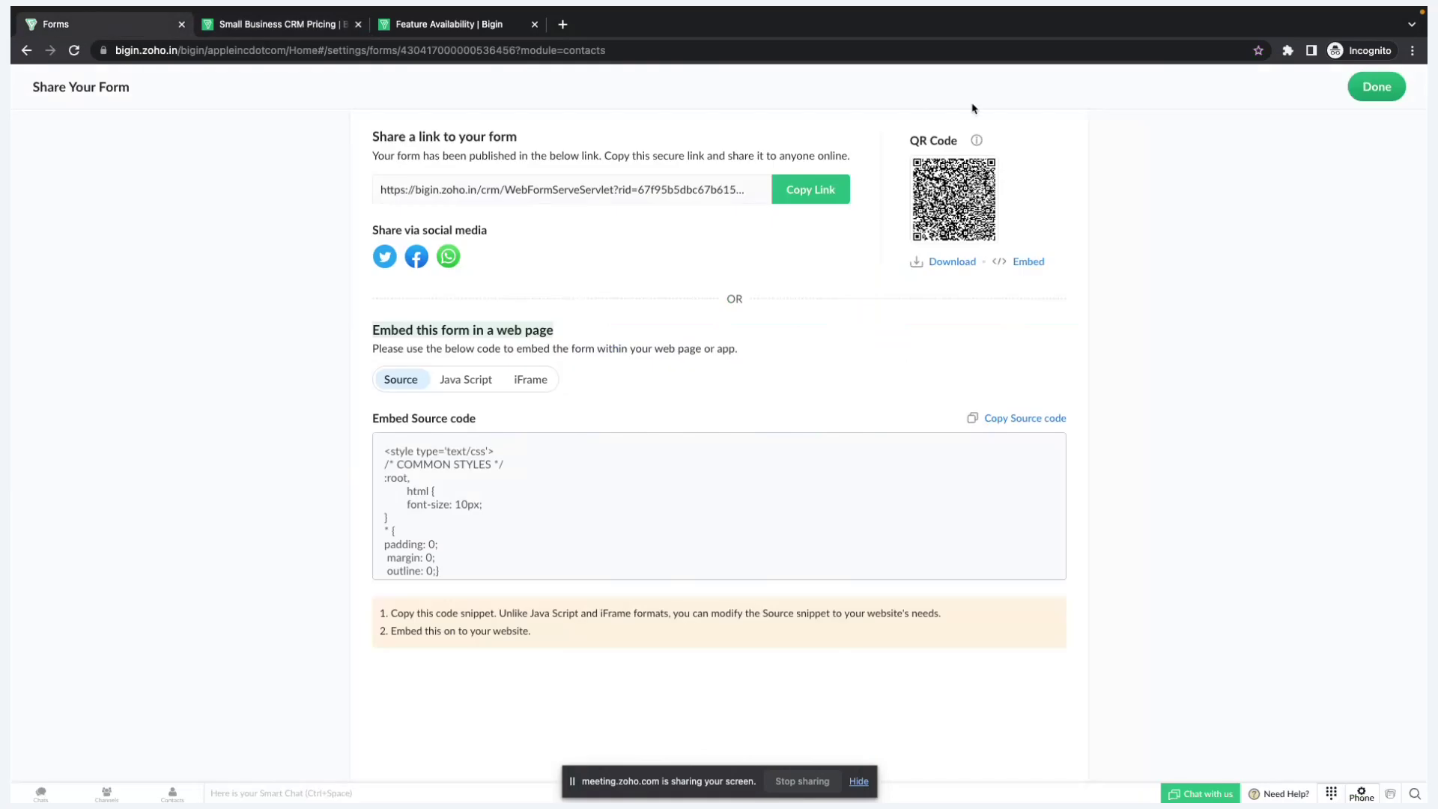
click(26, 49)
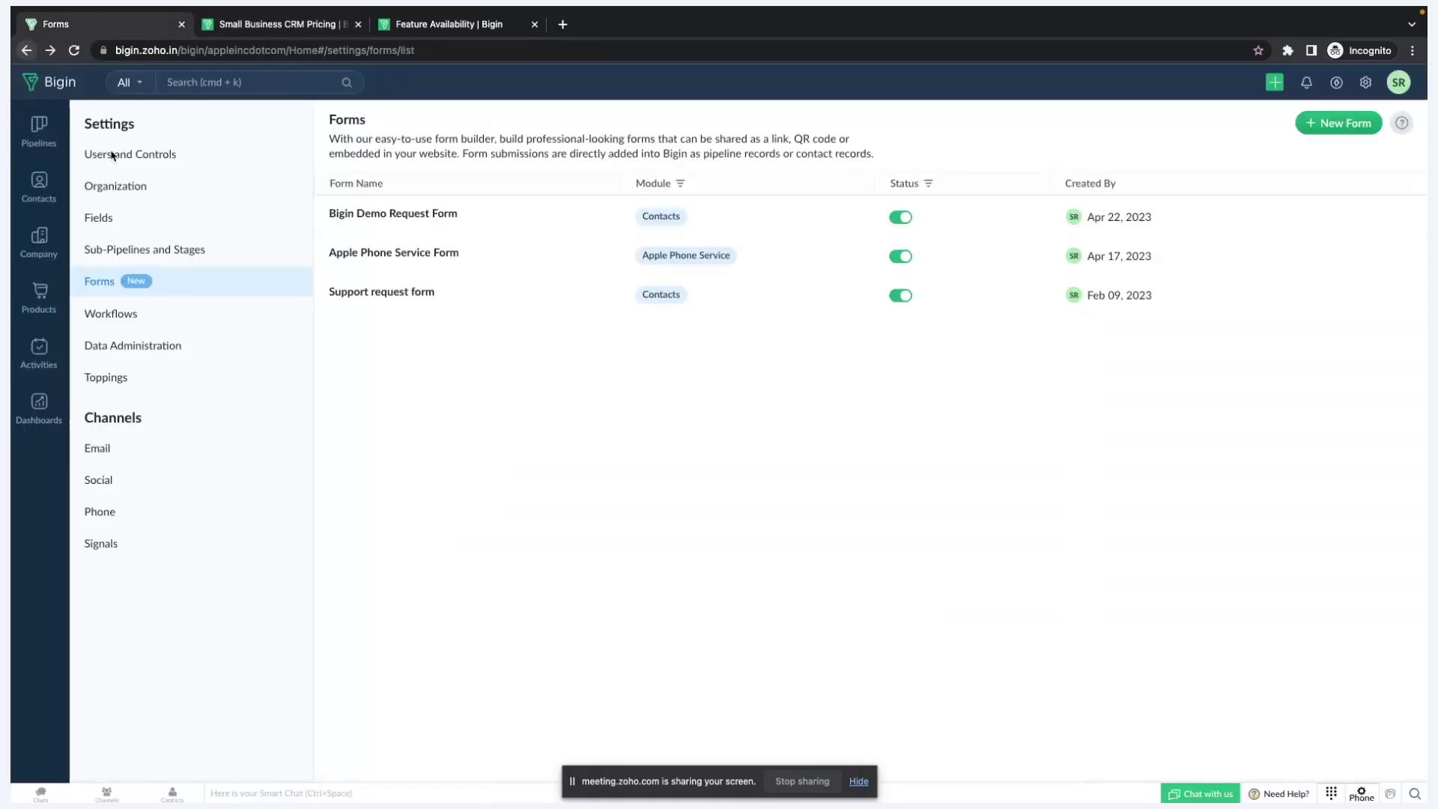
click(116, 217)
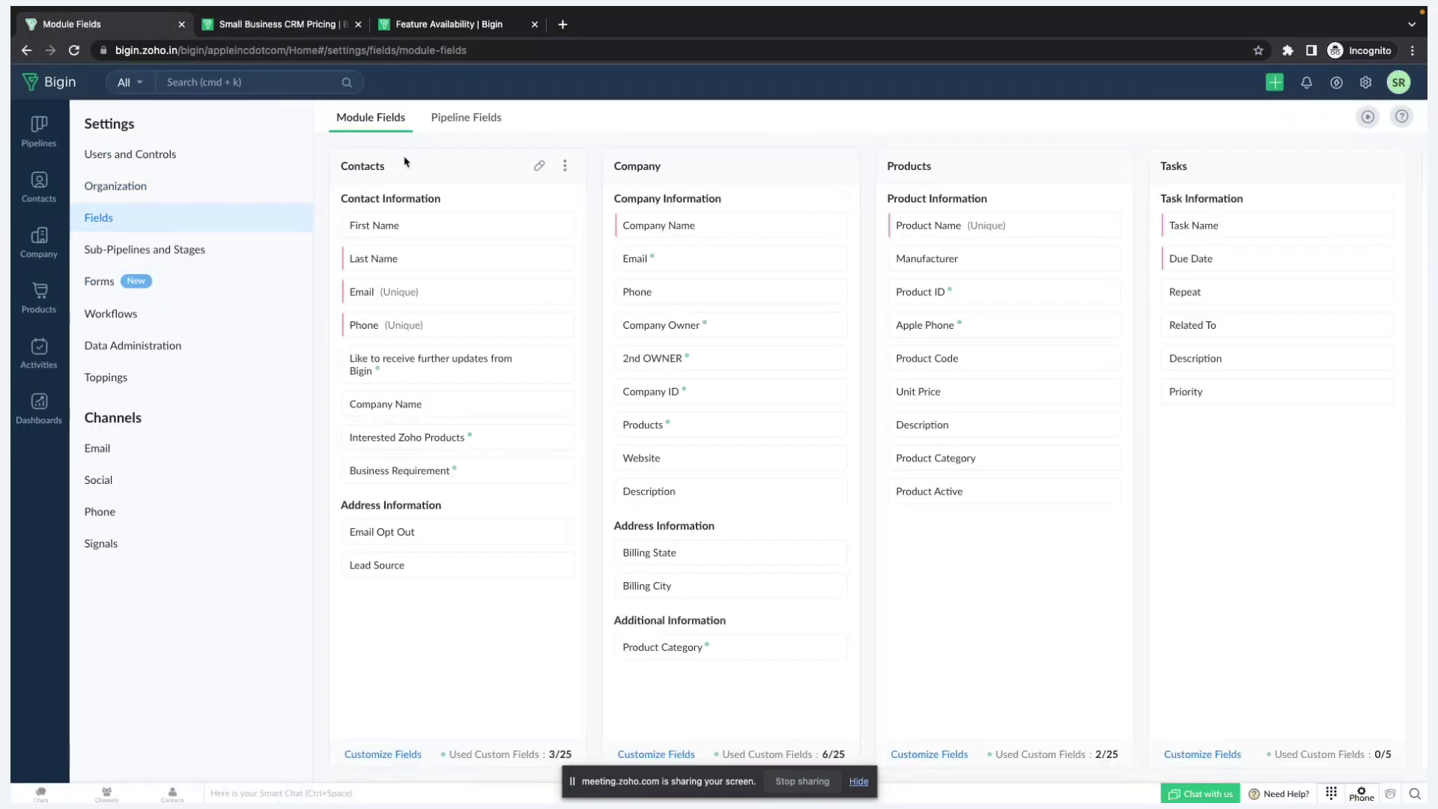
drag(605, 773, 761, 738)
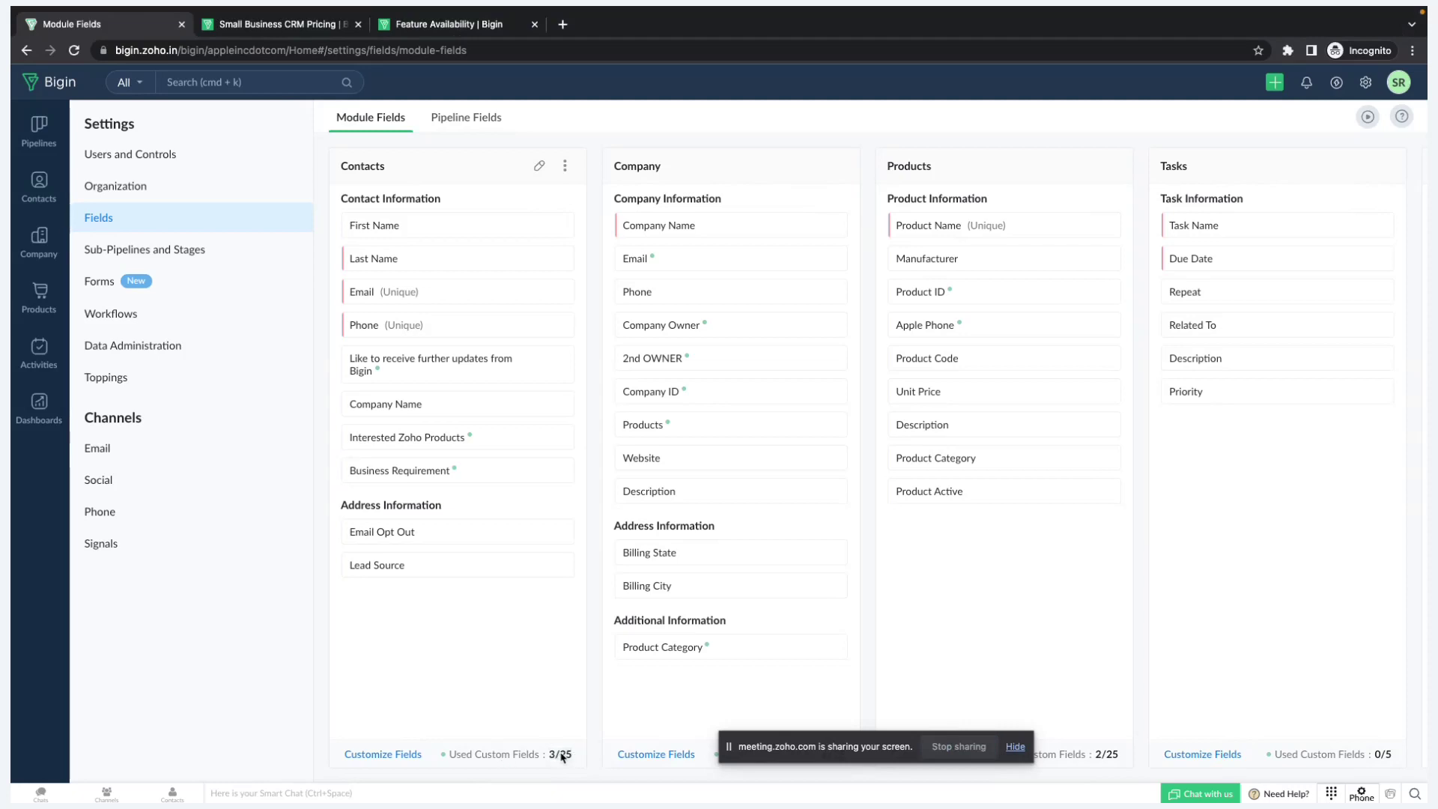
Step: Highlight the Express plan name on the pricing page, and return to the CRM's module fields
click(277, 24)
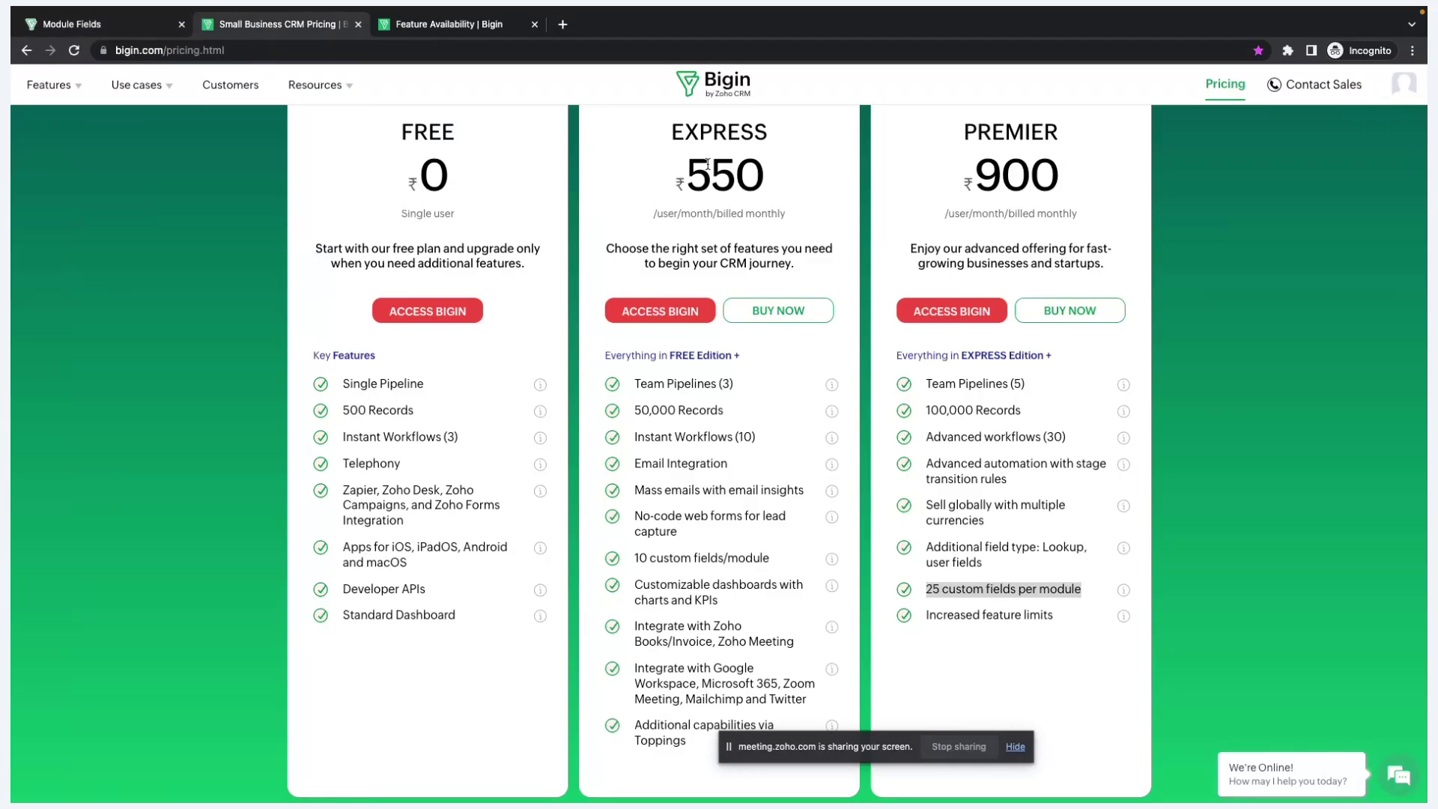
drag(774, 148, 659, 129)
click(161, 27)
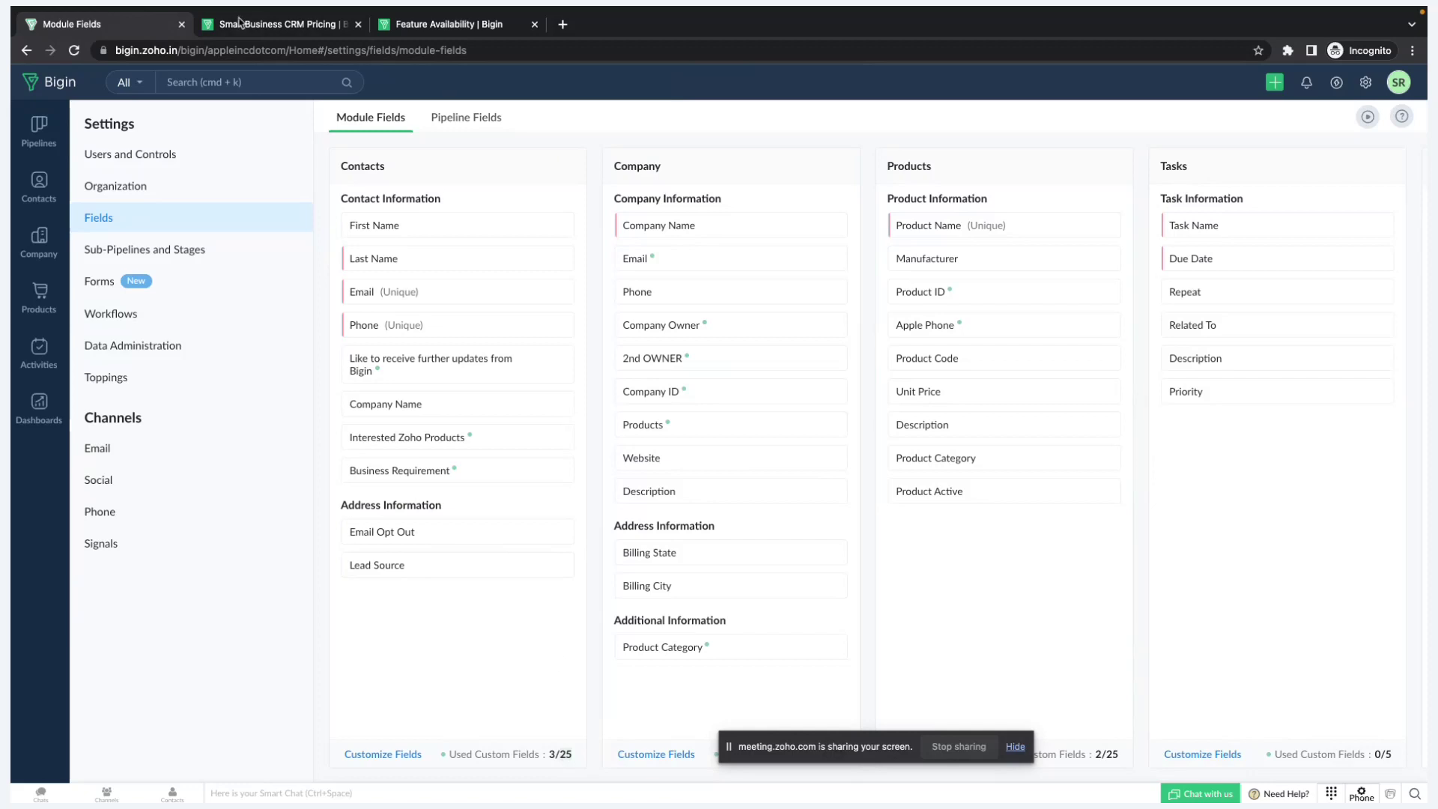
Step: On the pricing page, highlight both plans' custom field limits and the Express plan's Customizable dashboards with charts and KPIs
click(240, 22)
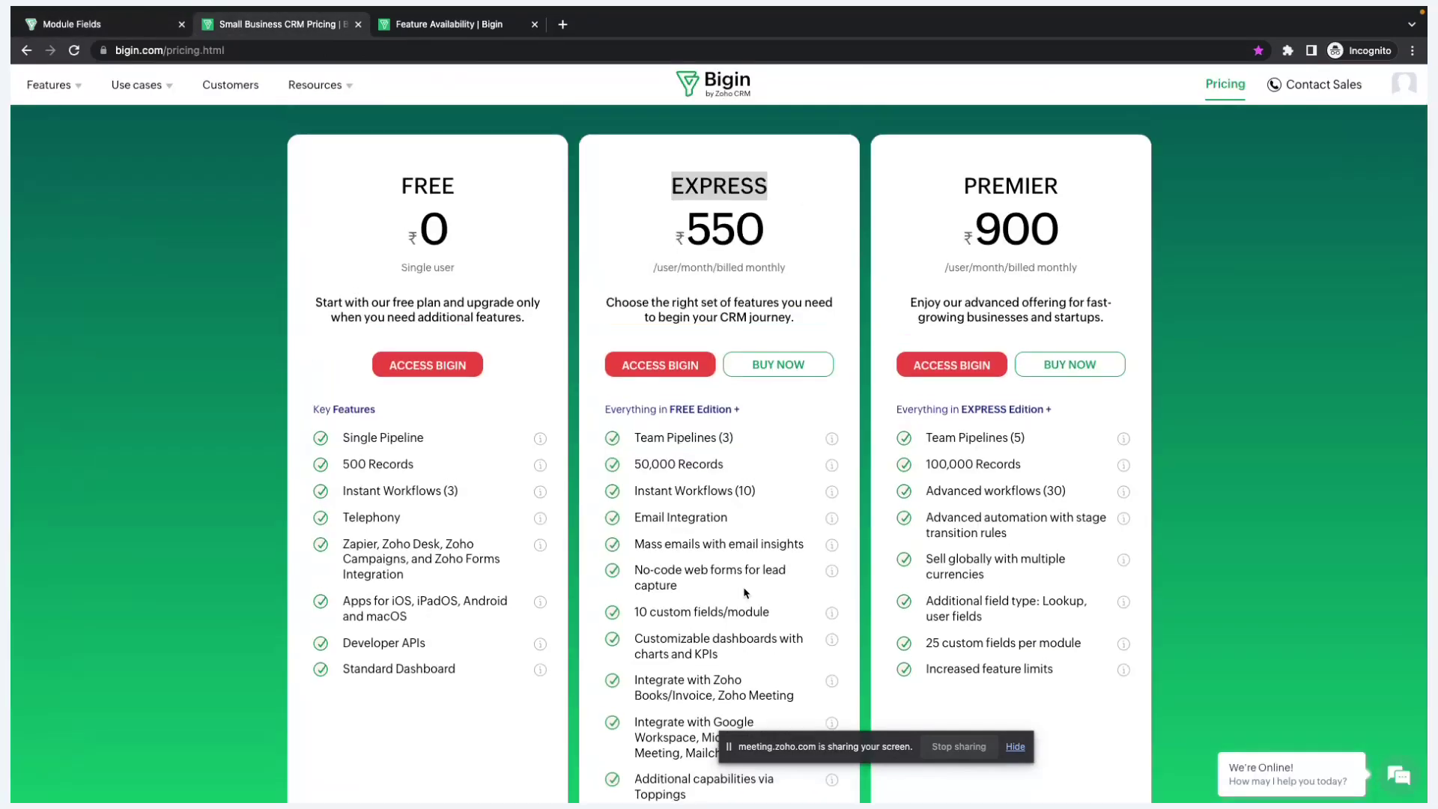
scroll(744, 593, down, 1)
drag(786, 519, 633, 520)
drag(1102, 552, 922, 546)
scroll(800, 497, down, 1)
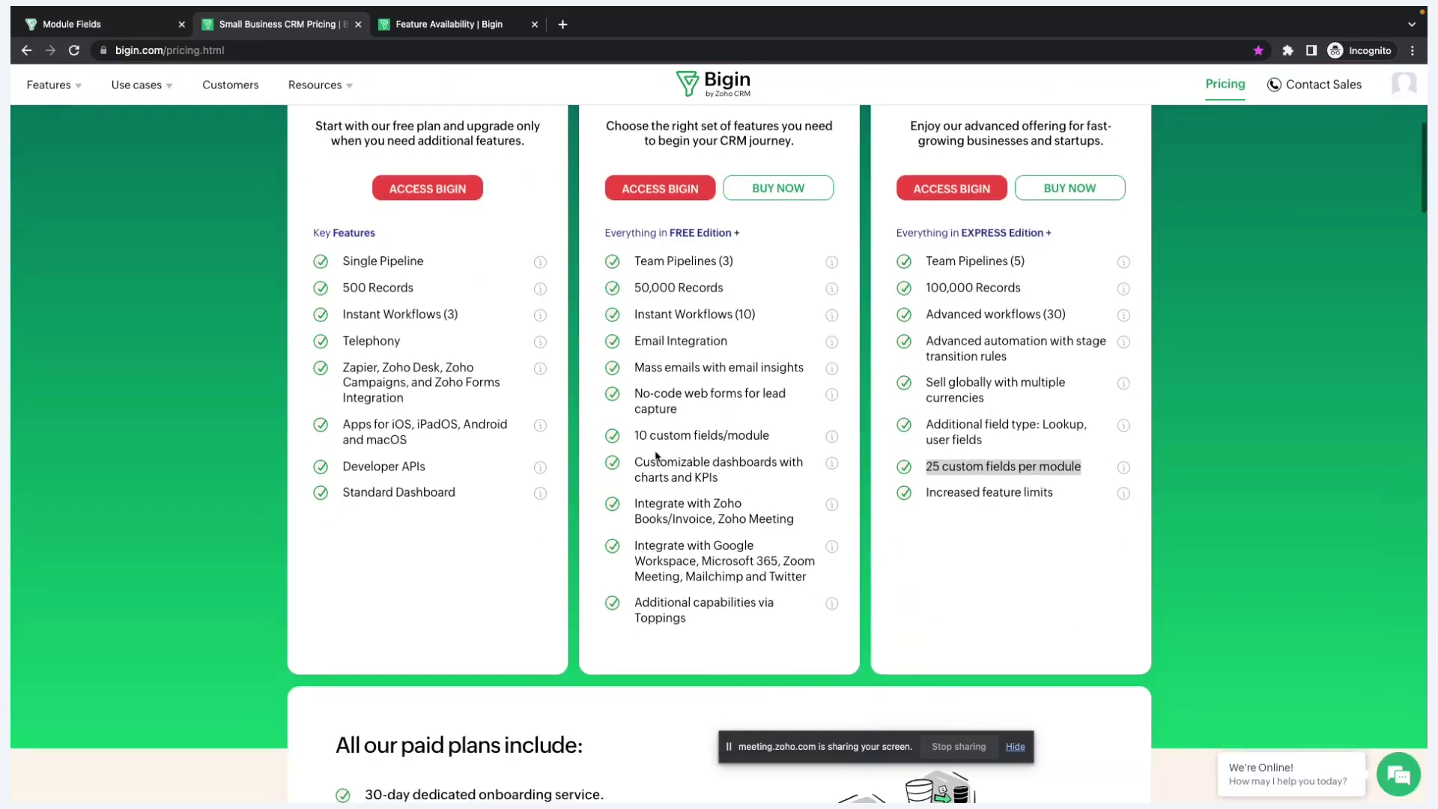
drag(635, 460, 745, 480)
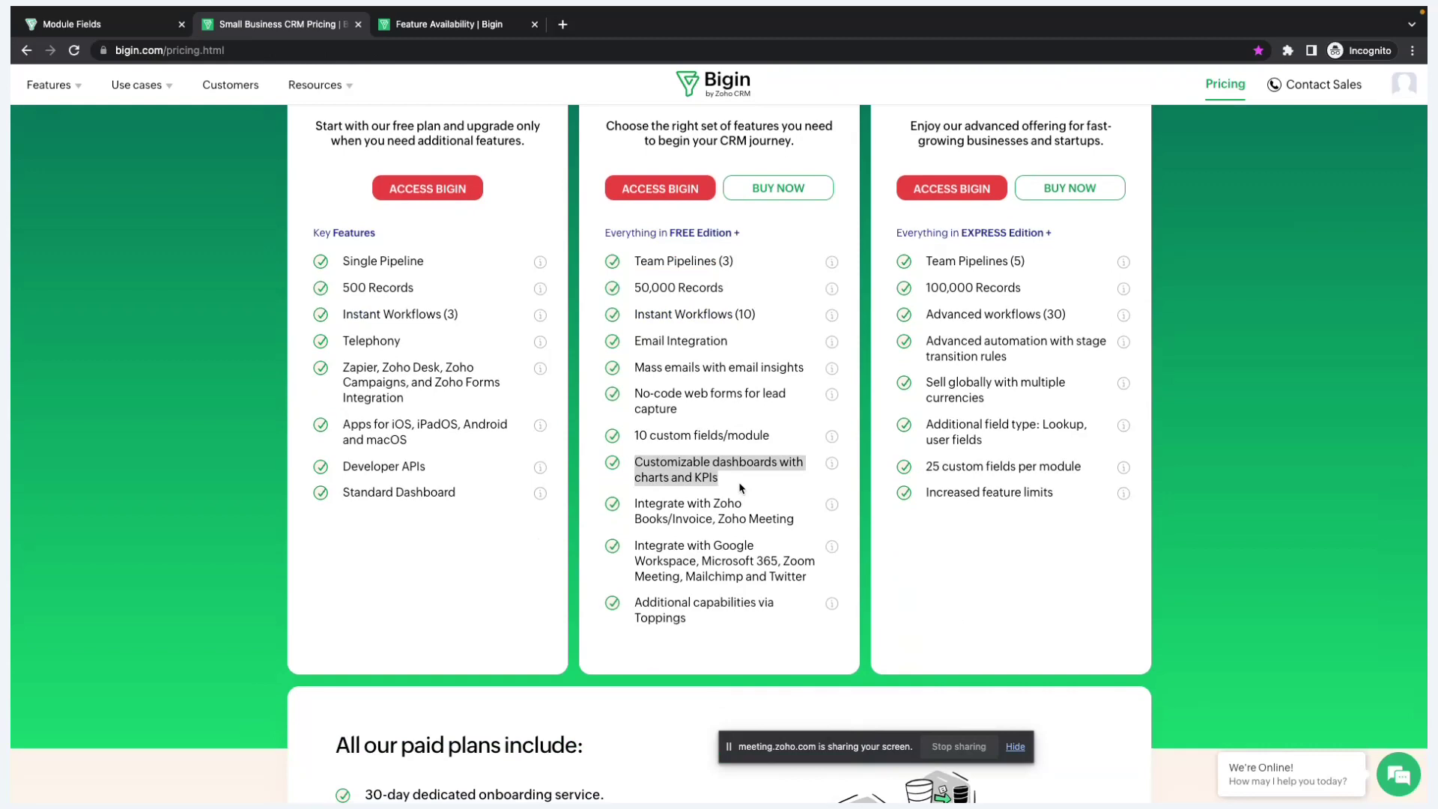
Step: Start a new dashboard in the Bigin CRM and view its sharing options
click(139, 23)
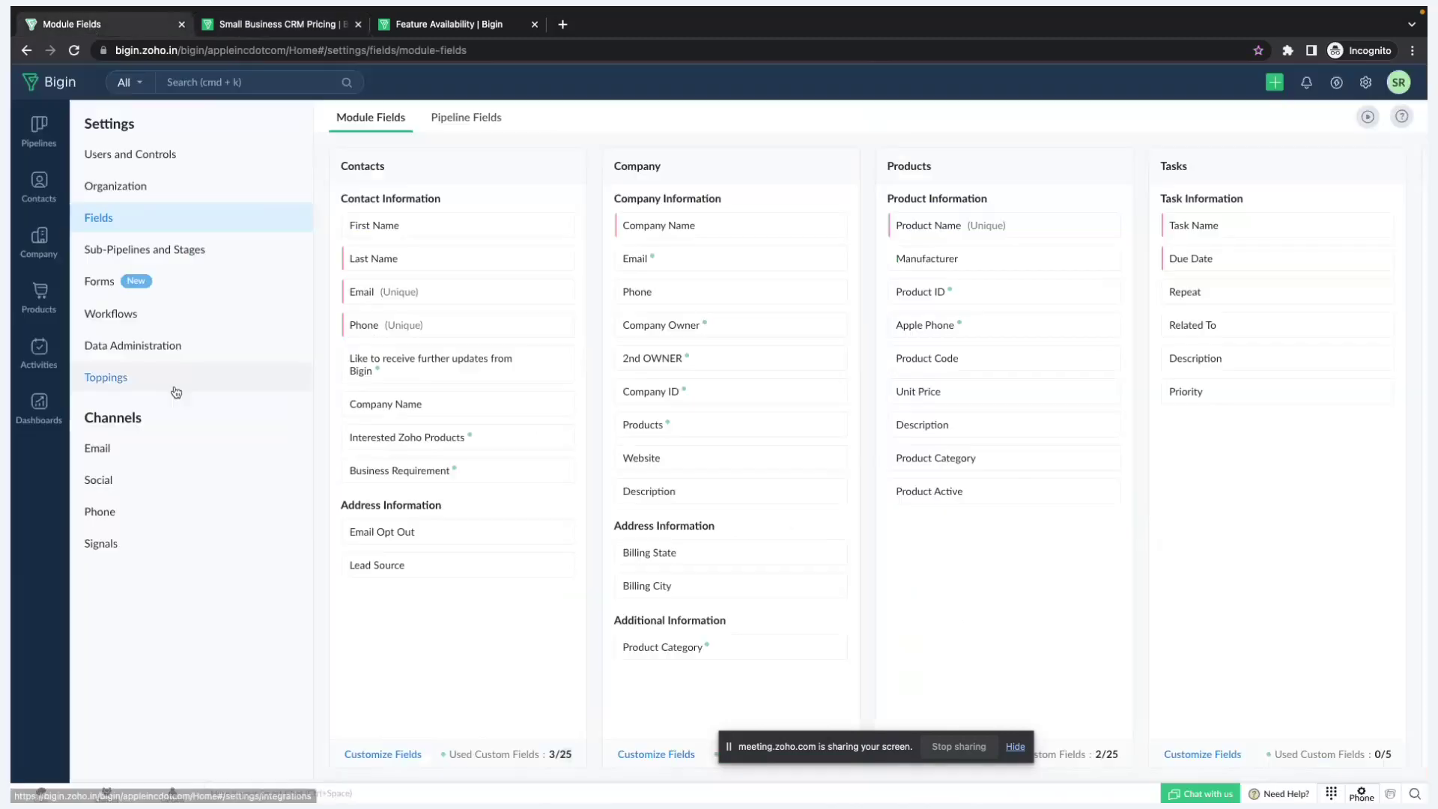
click(45, 408)
click(126, 120)
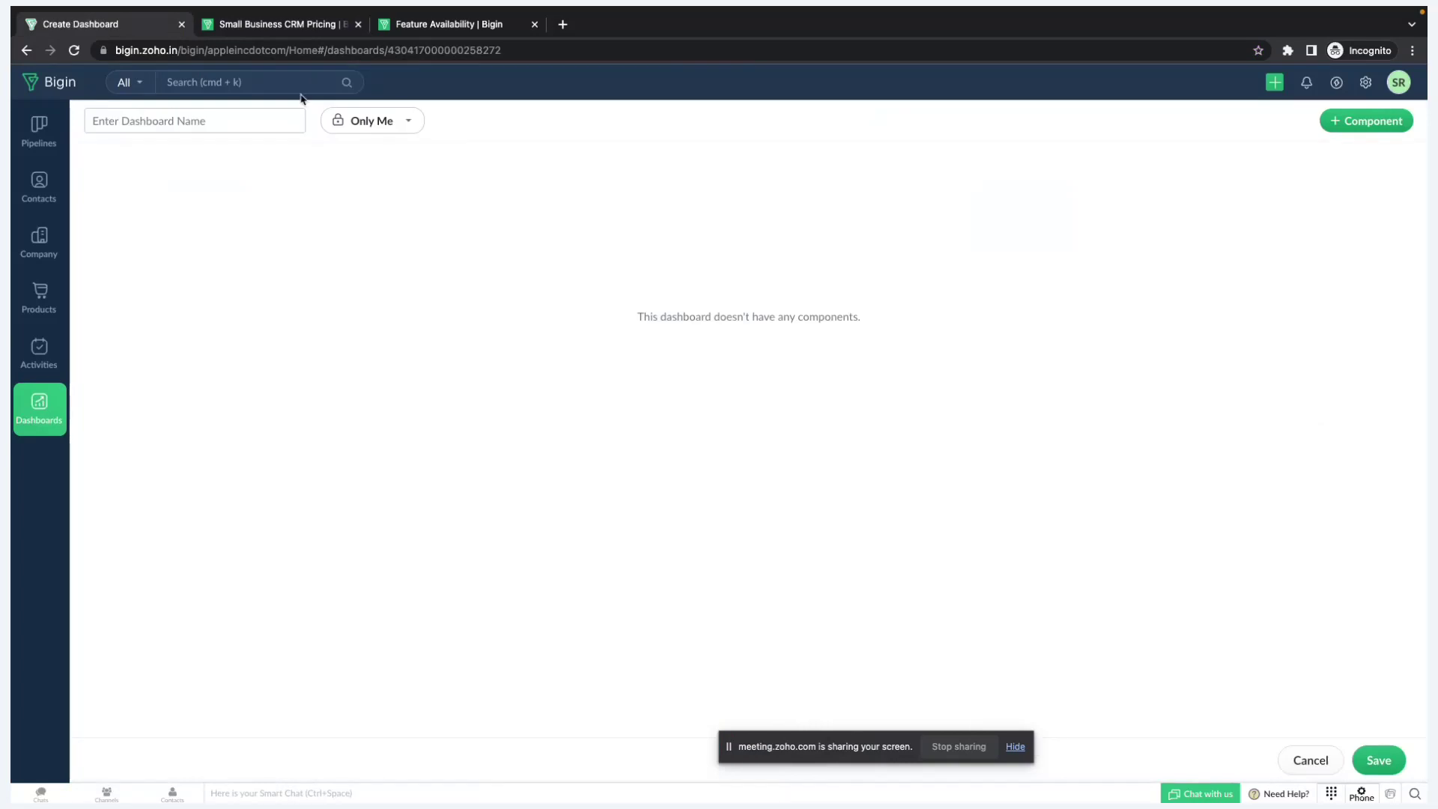
click(373, 123)
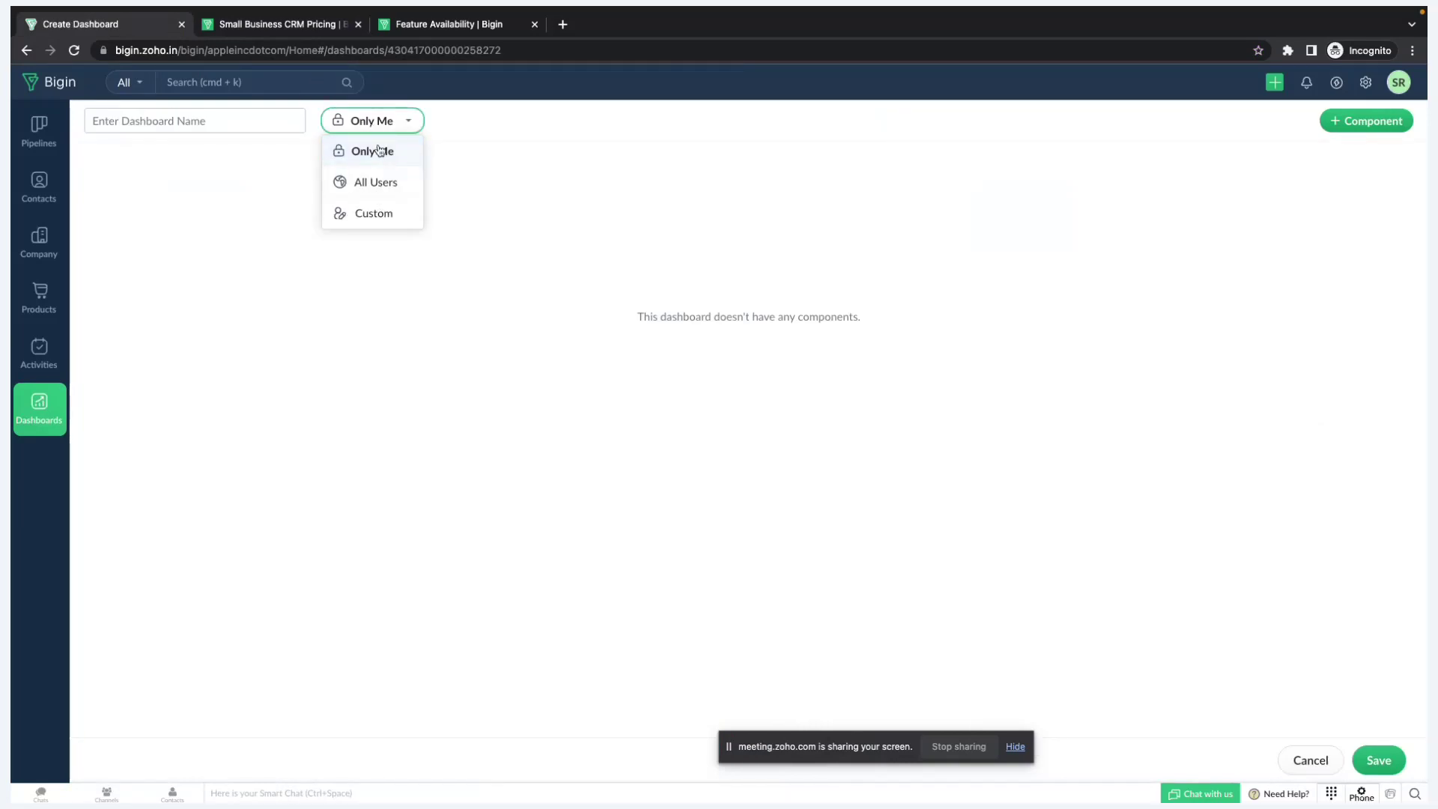
Step: Start a Standard KPI component for the Company module, and examine its KPI metric and duration options
click(1361, 125)
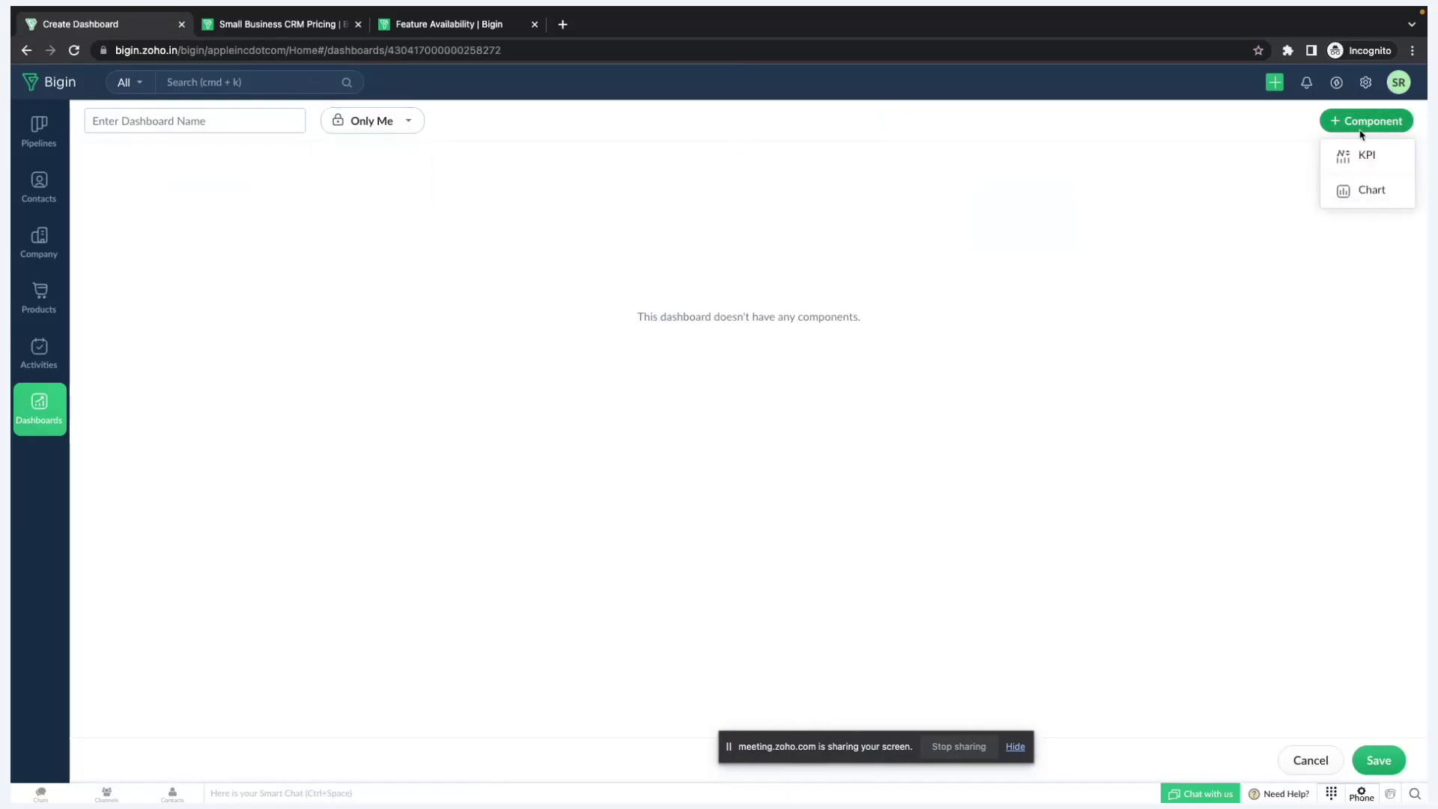
click(1363, 155)
click(923, 215)
click(899, 222)
click(890, 302)
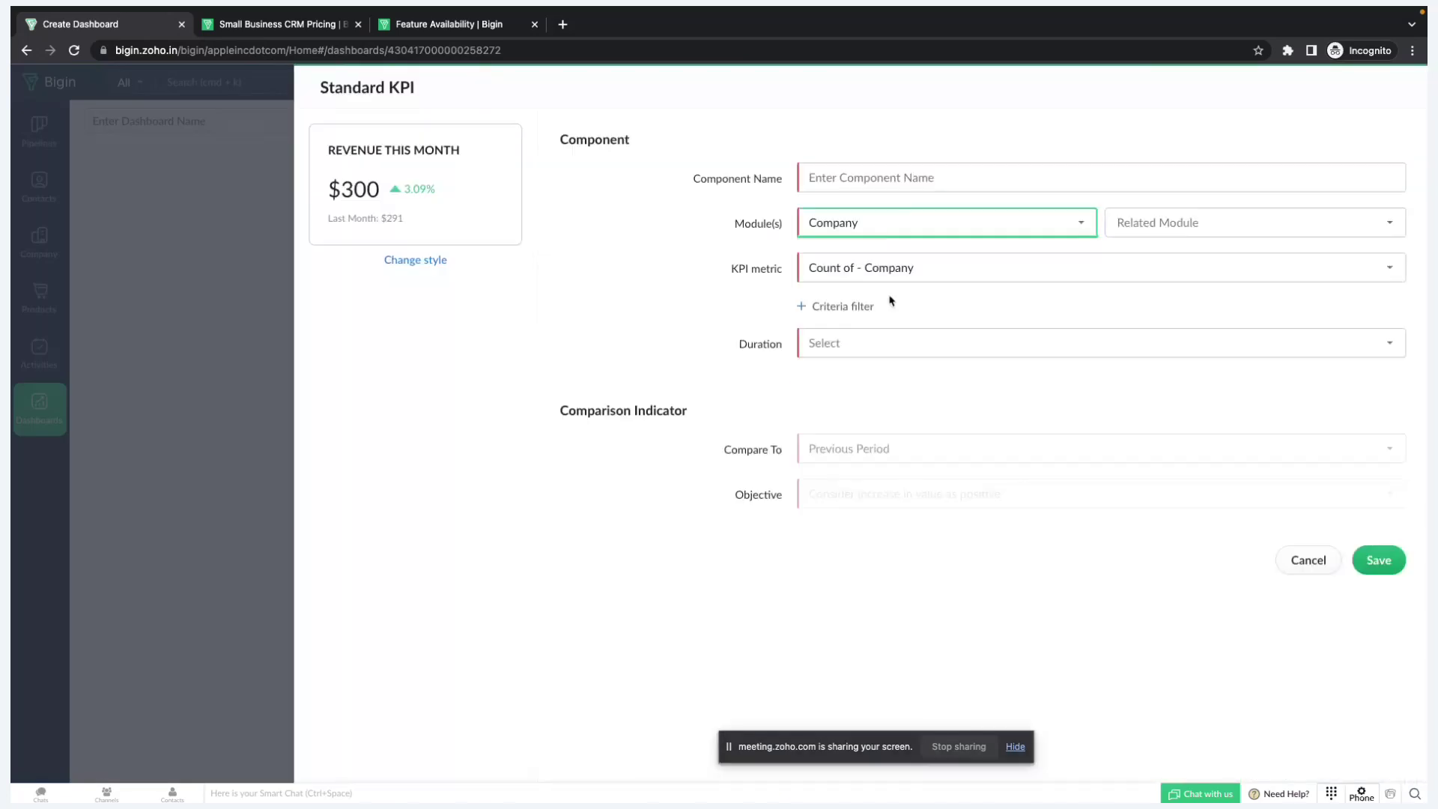
click(861, 268)
click(908, 300)
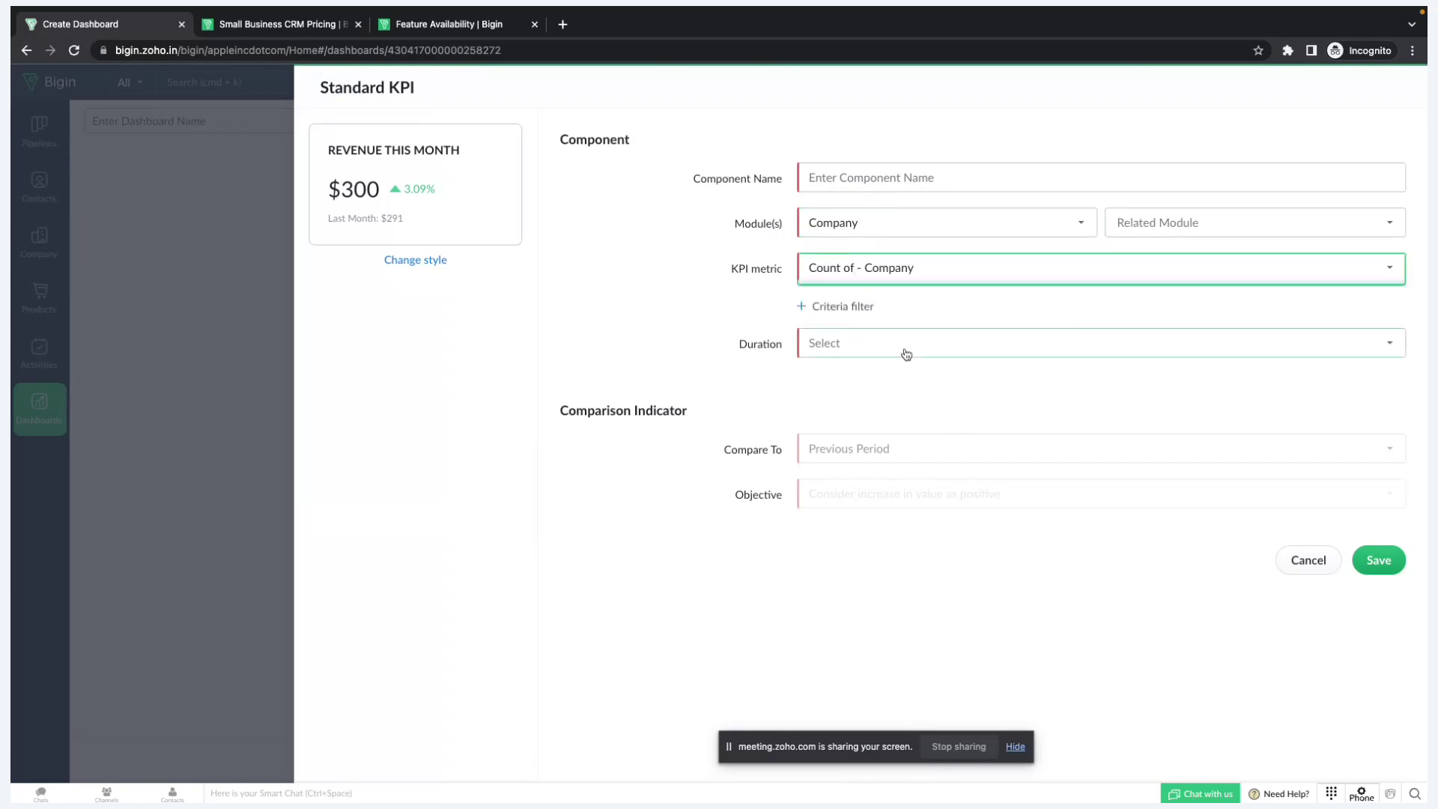
click(906, 354)
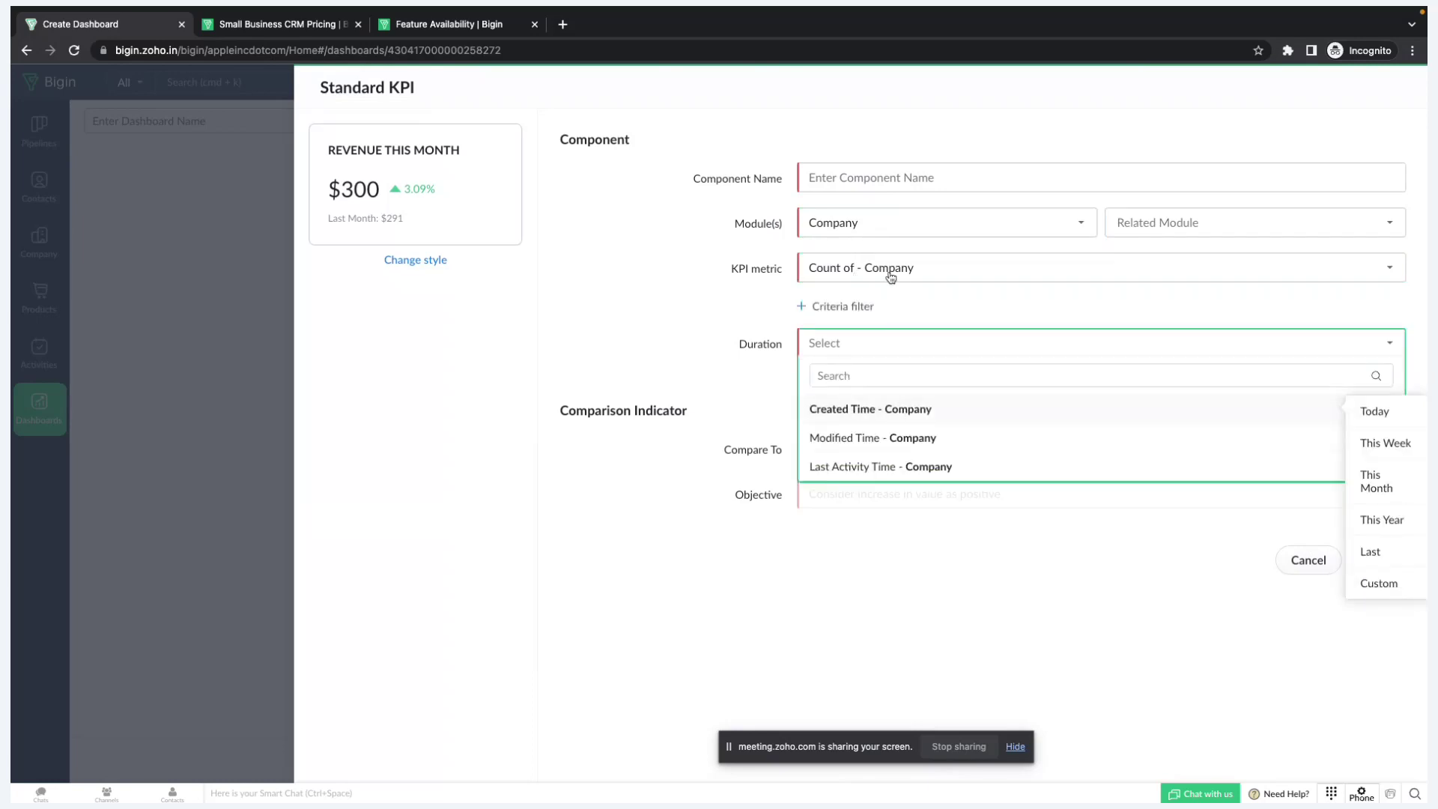
Step: Switch the KPI component to the Phone Sales pipeline, examine its deal metrics, and cancel the component
click(898, 228)
mouse_move(891, 250)
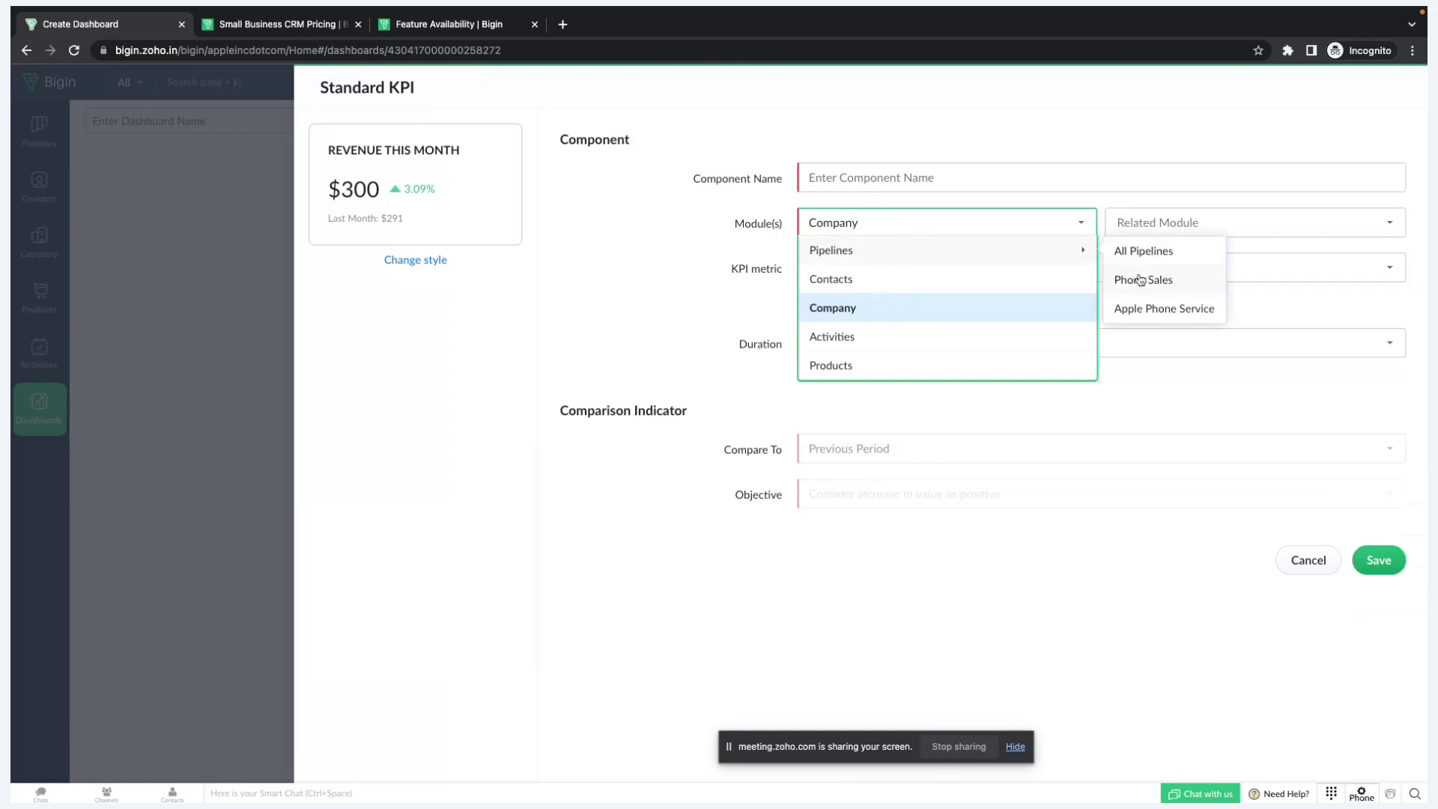
click(1146, 278)
click(926, 279)
scroll(964, 409, down, 3)
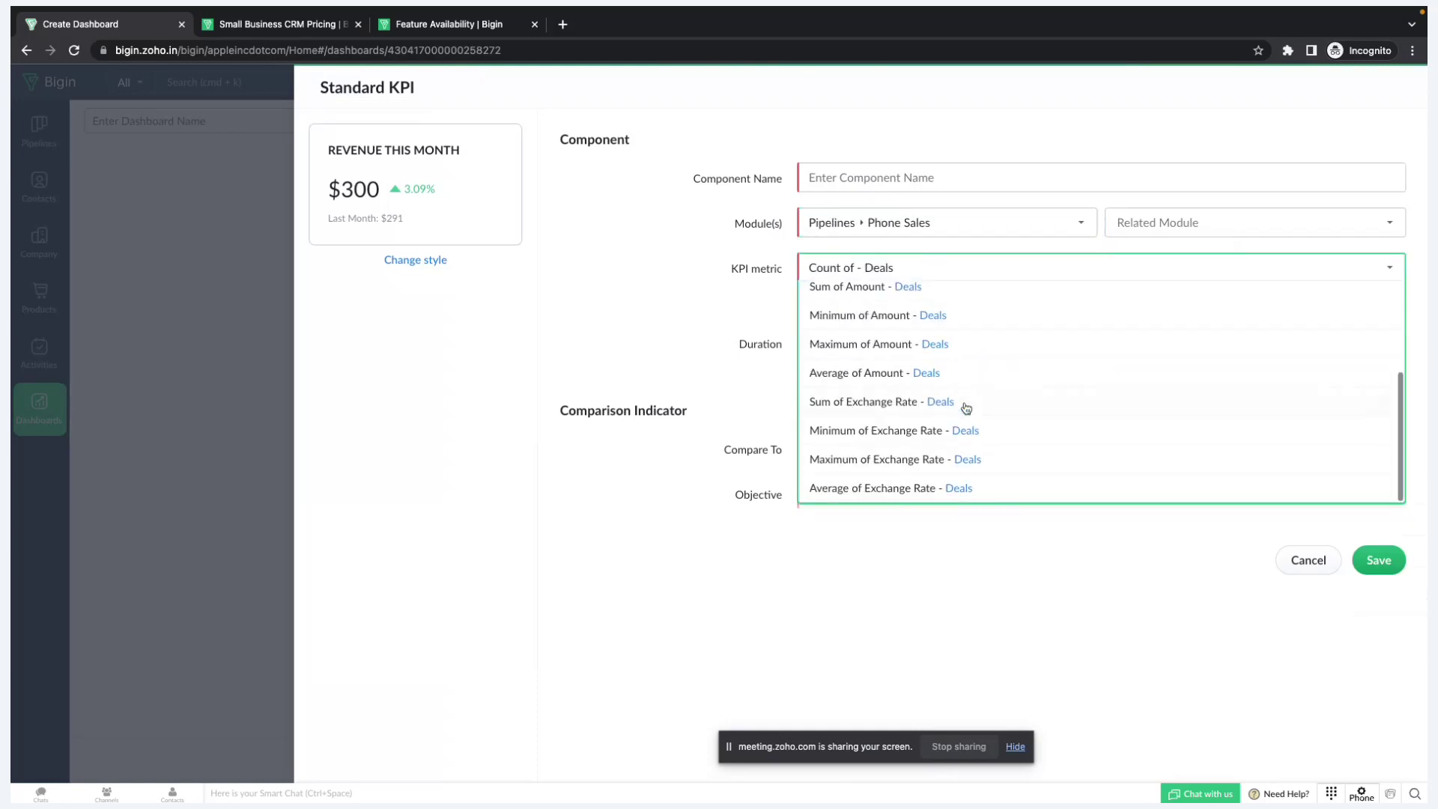
click(1303, 563)
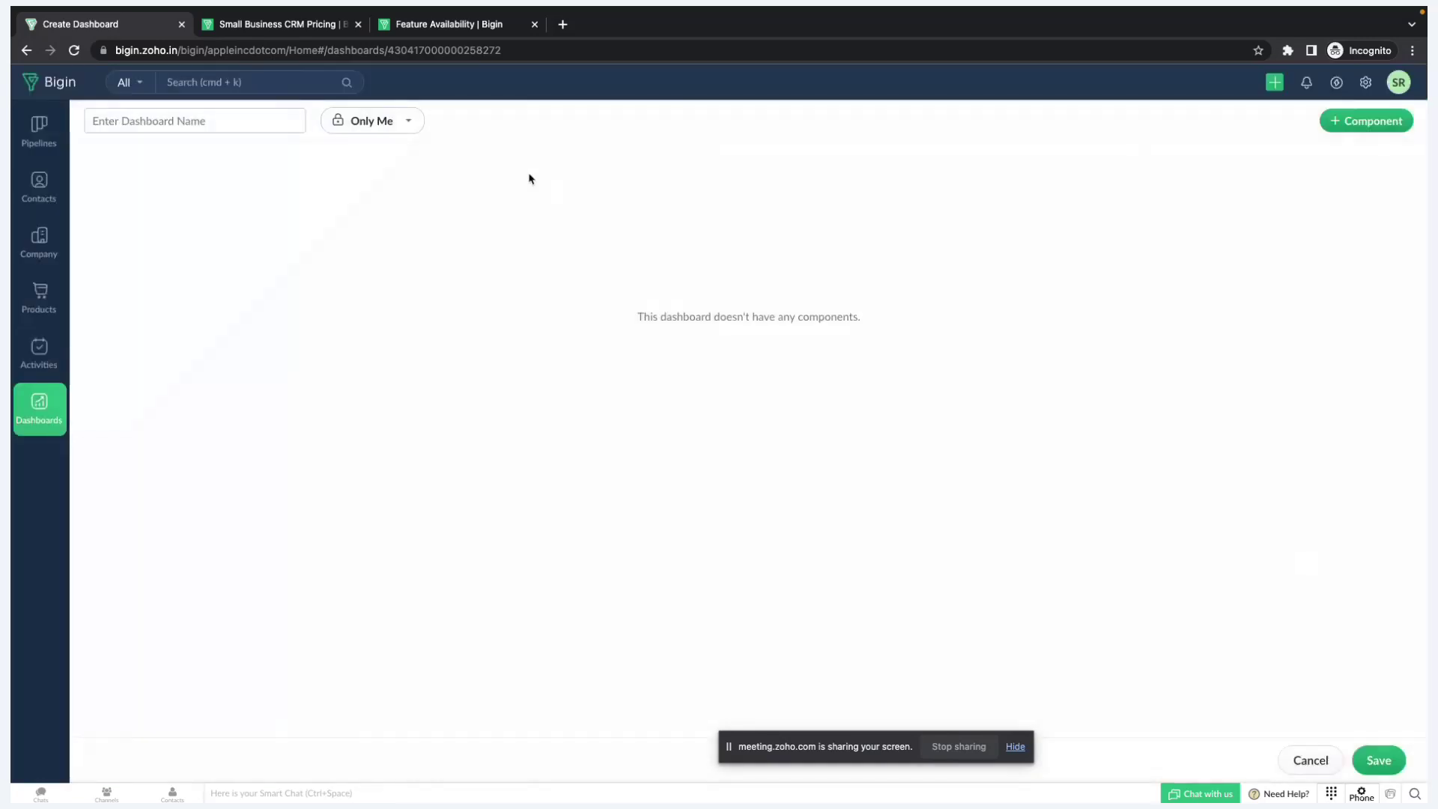
Step: On the pricing page, highlight the Express plan's Zoho integrations, its third-party integrations and Additional capabilities via Toppings
click(273, 24)
scroll(705, 417, down, 1)
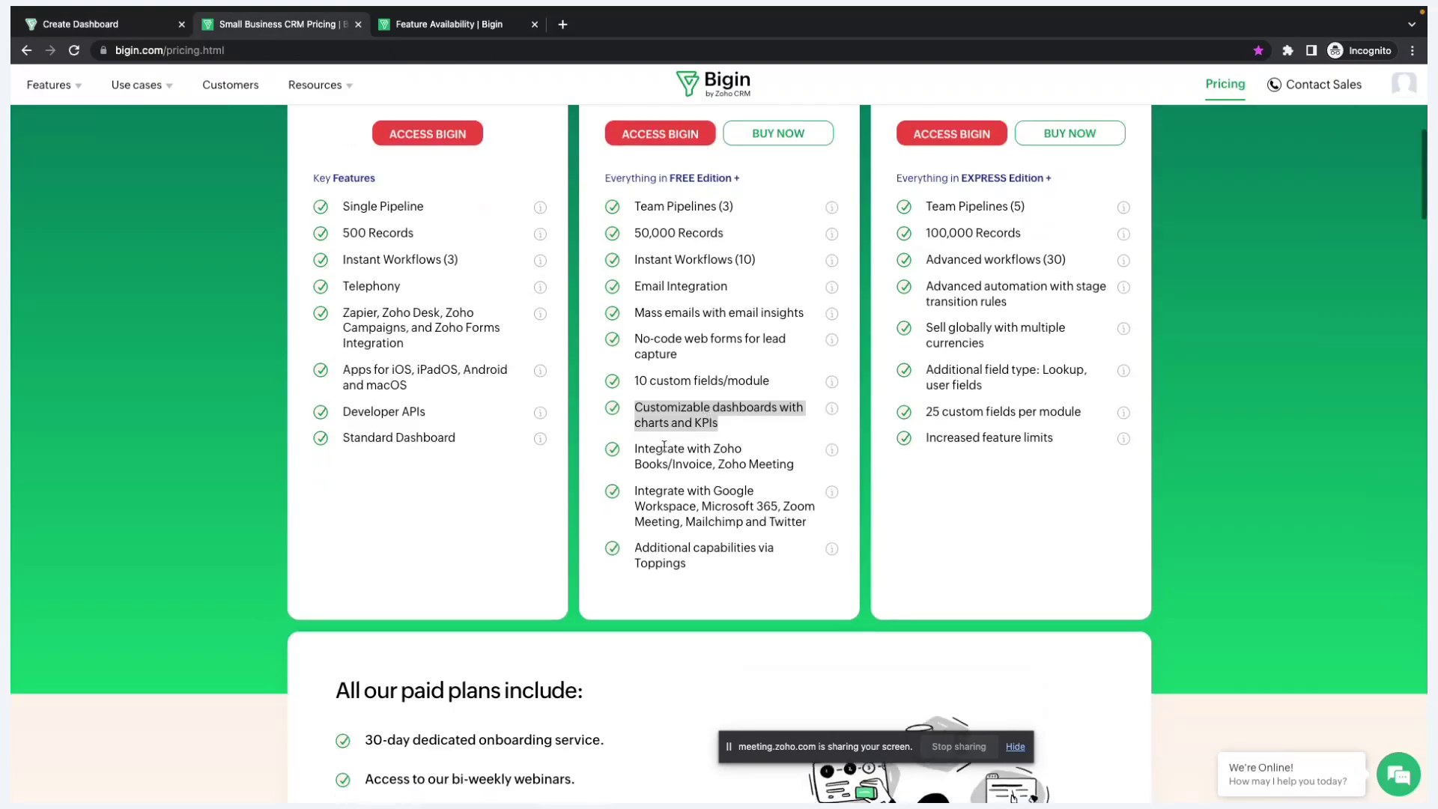
drag(632, 449, 808, 479)
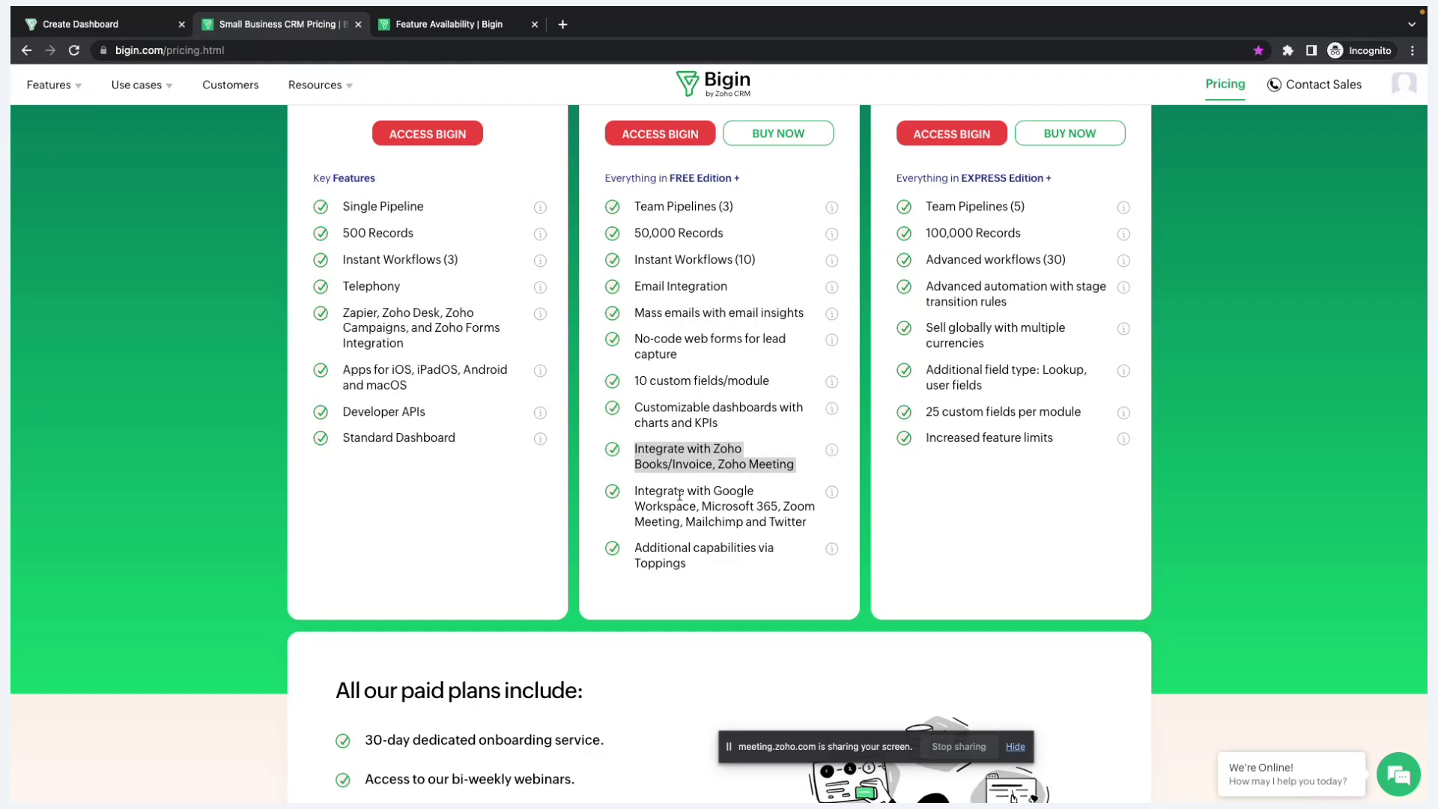
drag(625, 491, 789, 528)
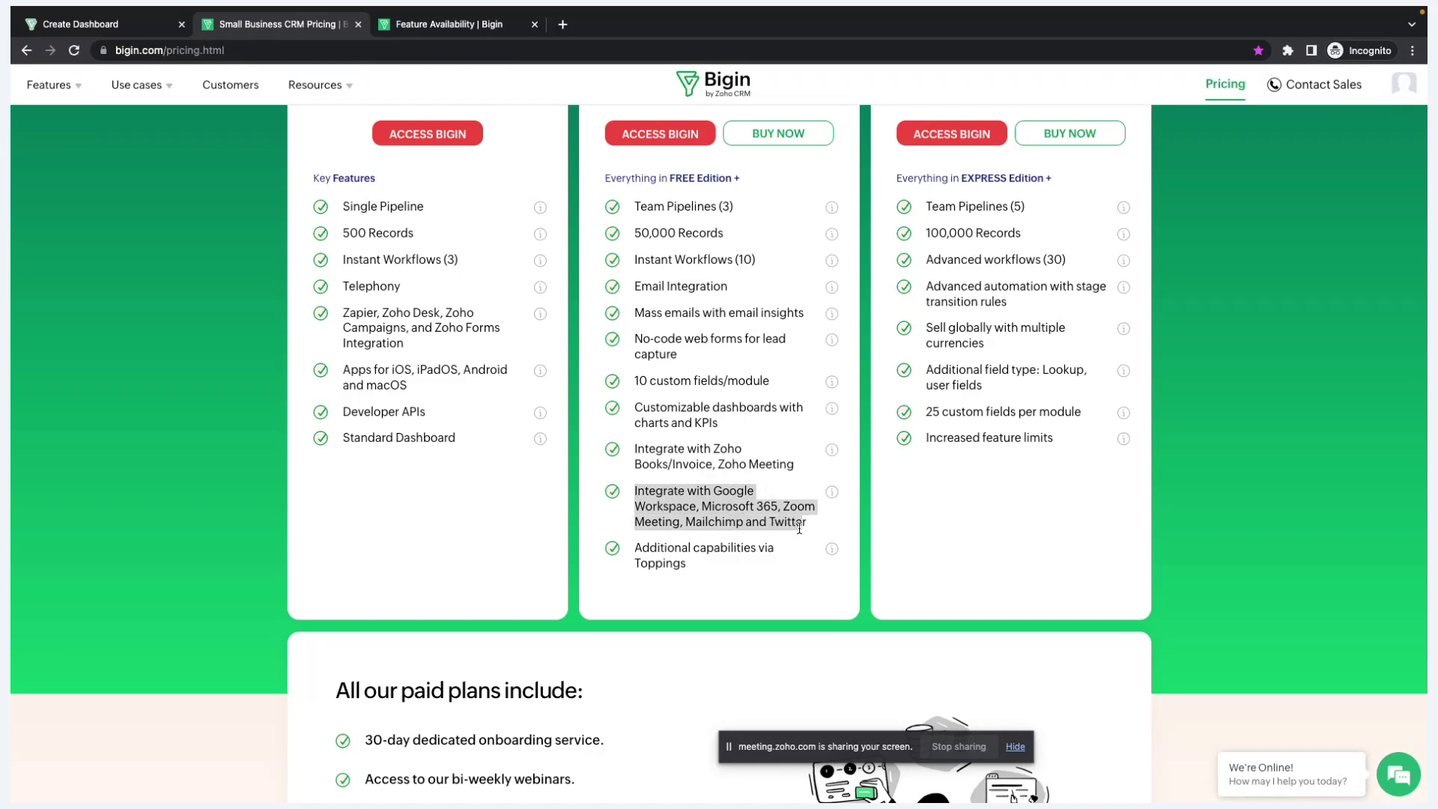
click(784, 548)
scroll(784, 546, down, 1)
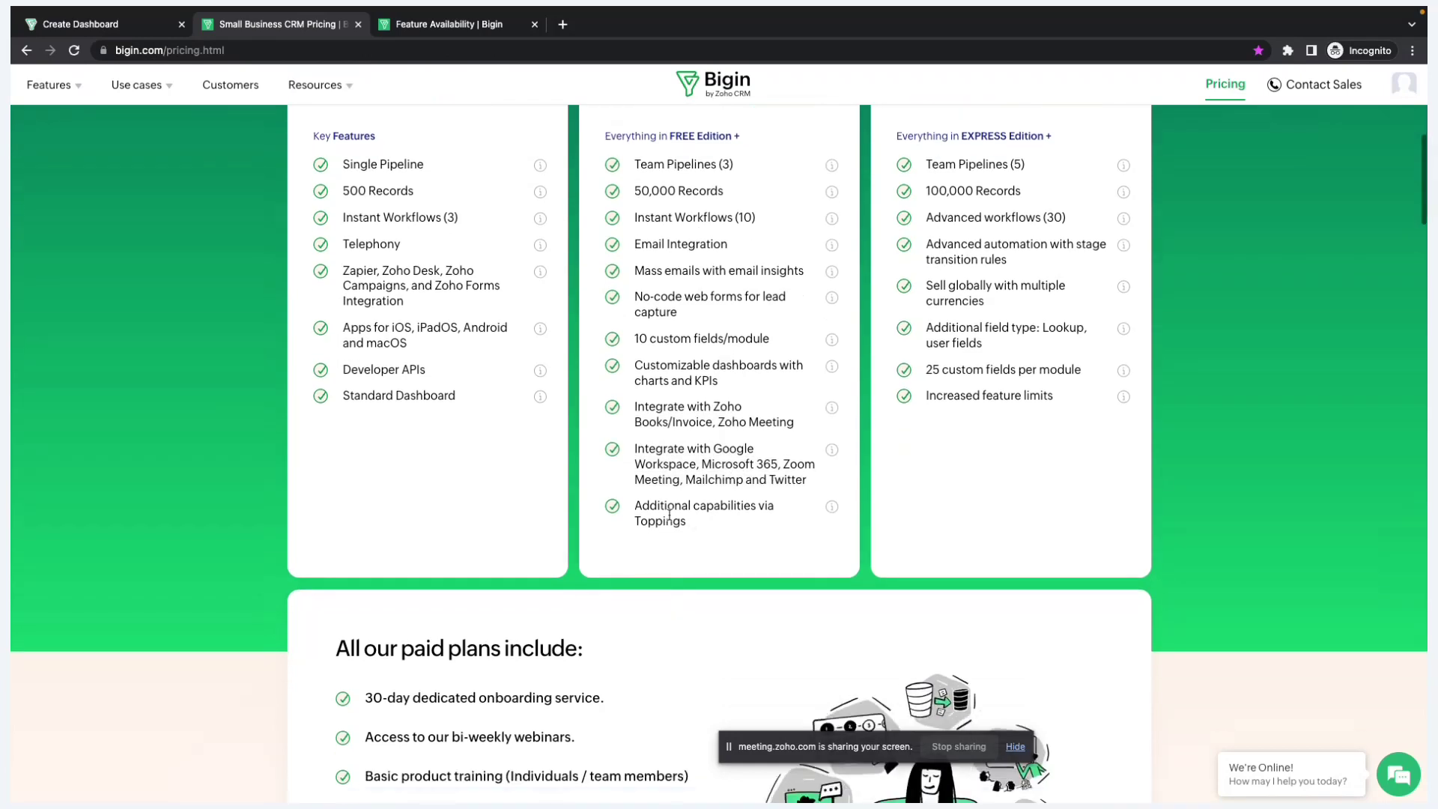
drag(631, 506, 683, 522)
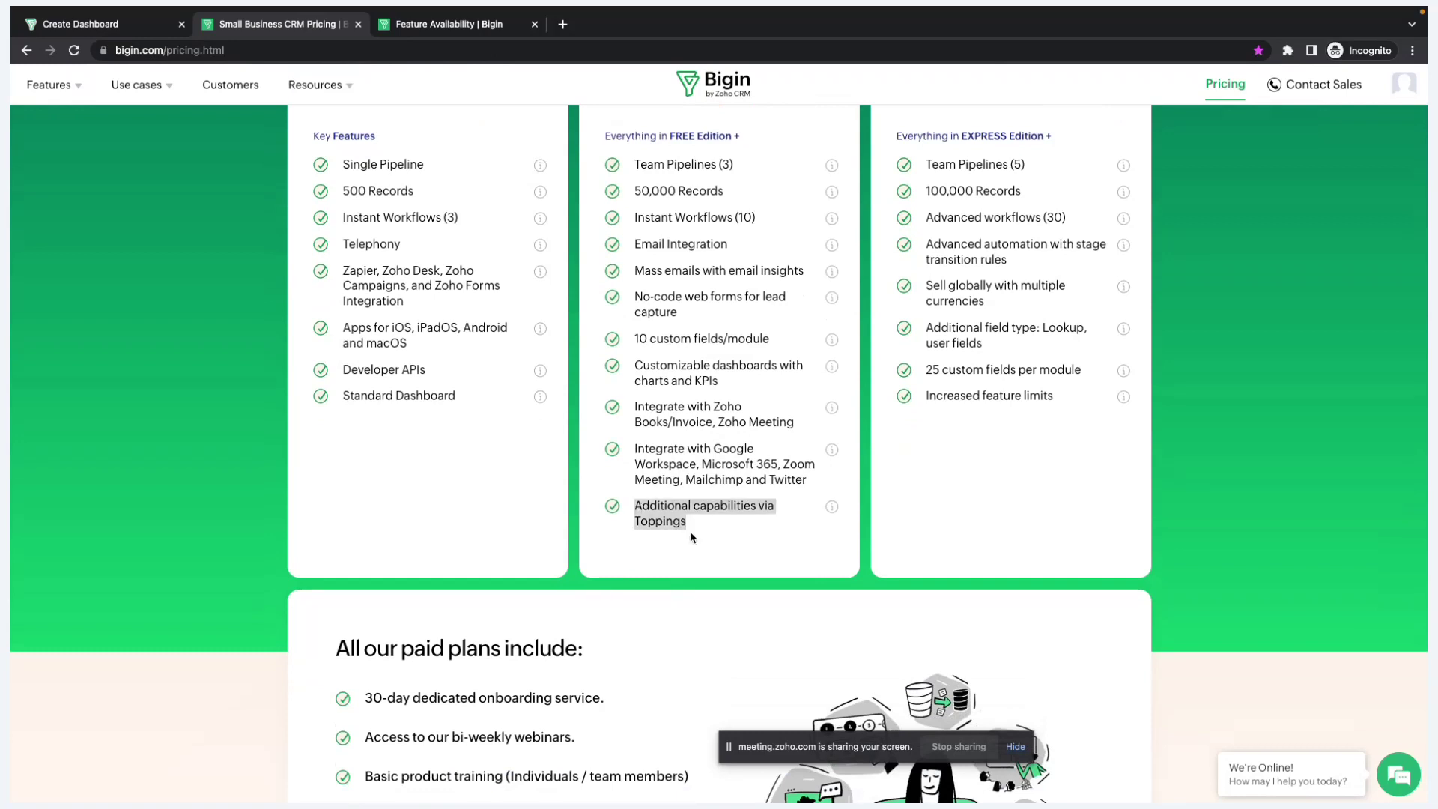
Step: Open the Toppings settings in the Bigin CRM to examine the integrations built by Bigin
click(66, 33)
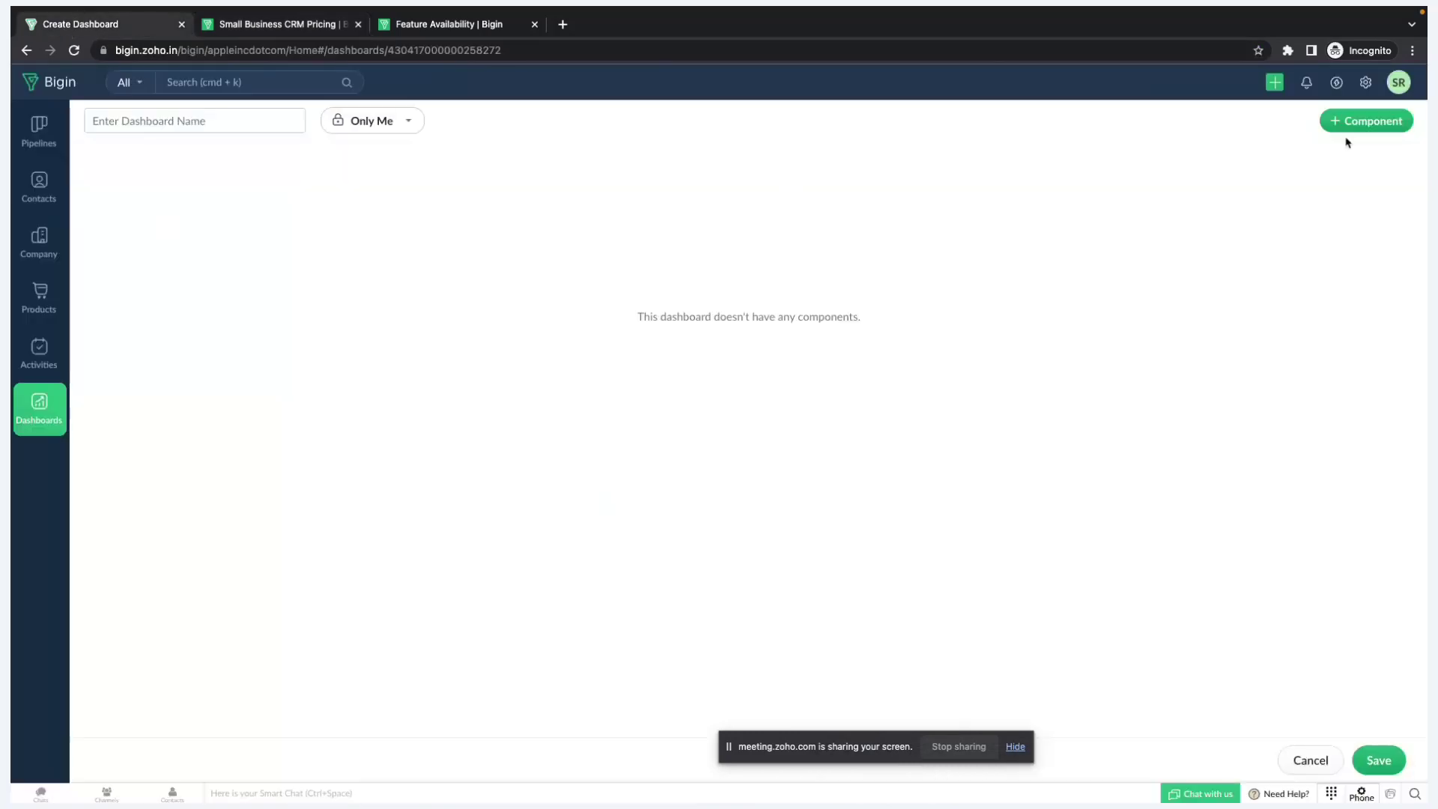
click(1365, 82)
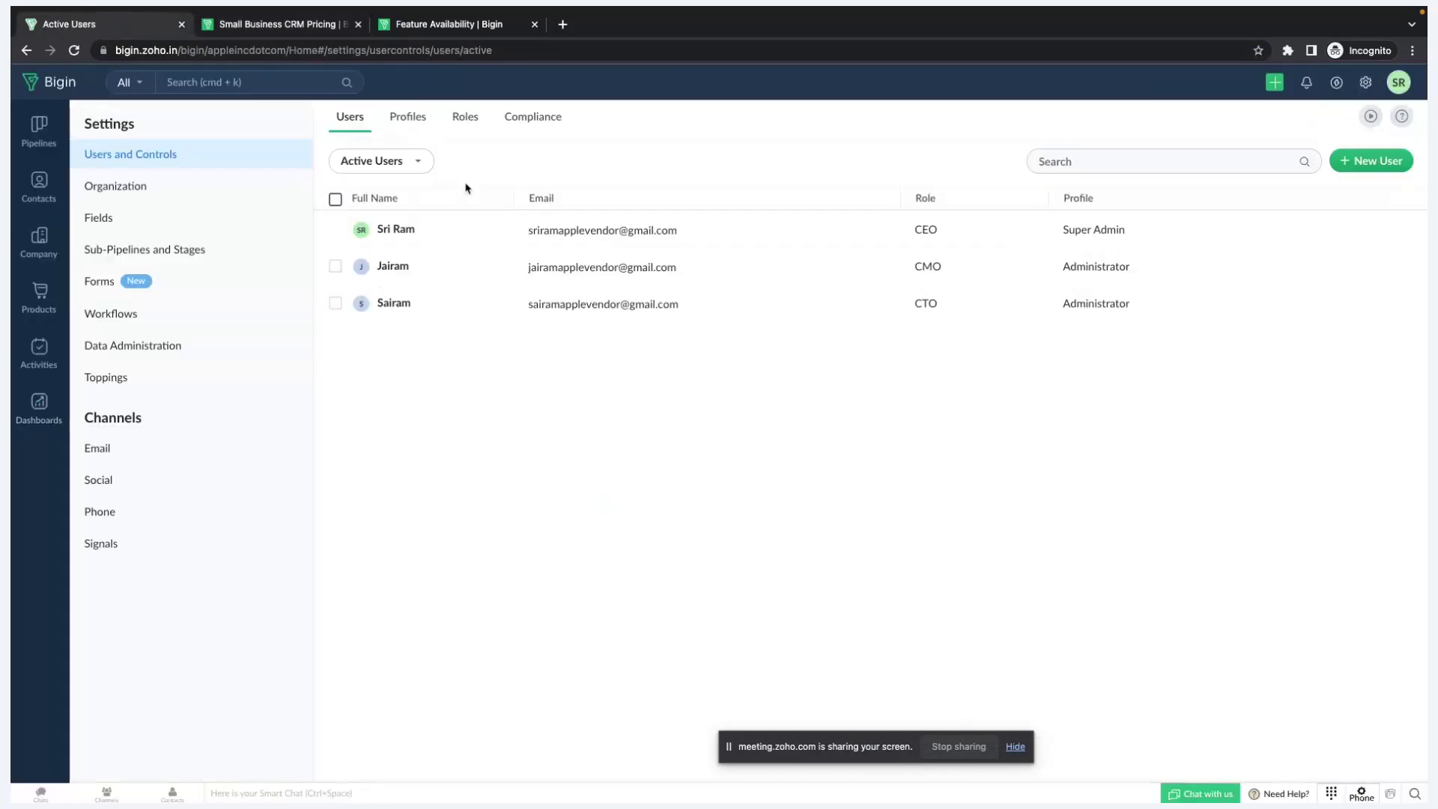
click(142, 384)
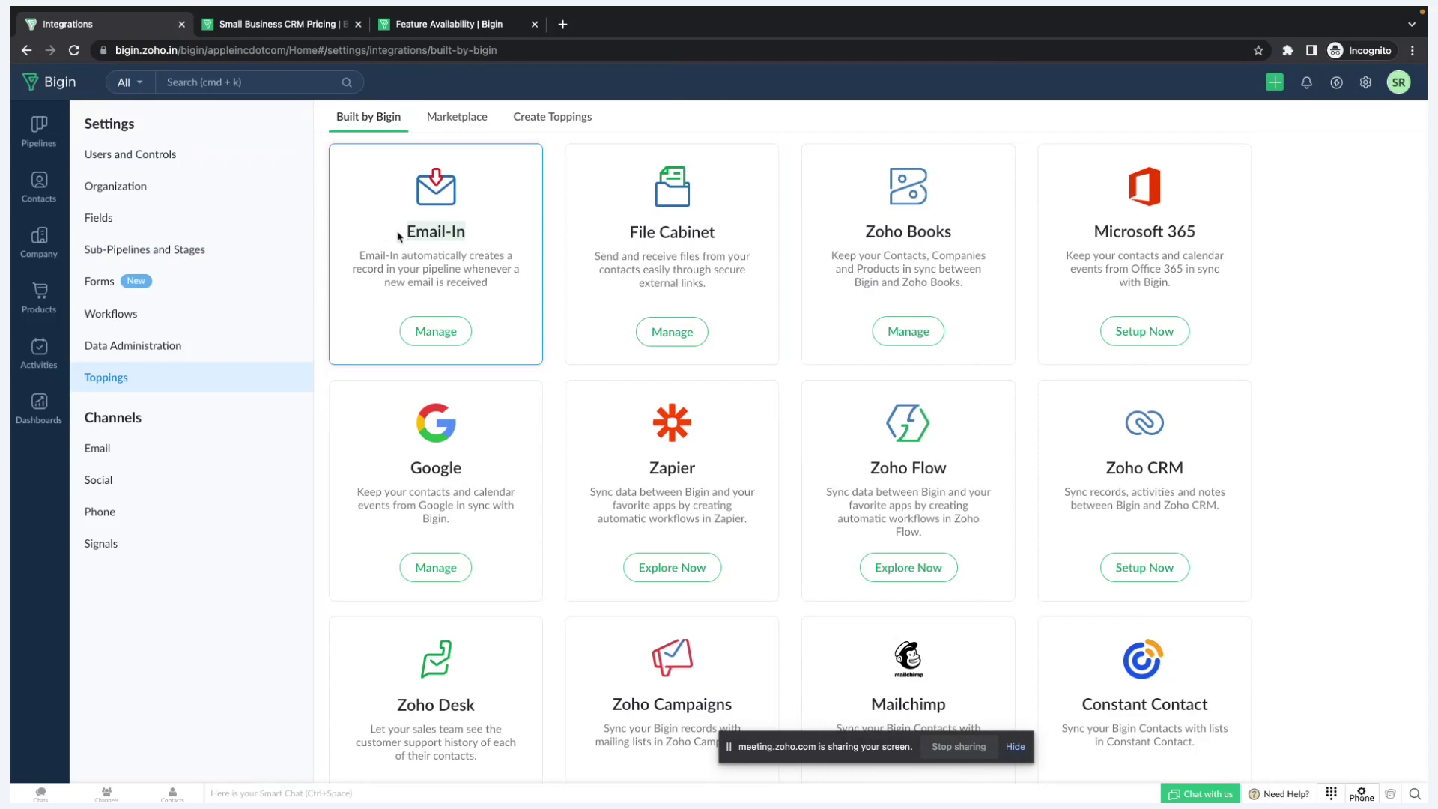
Step: Reopen the Toppings settings in the Bigin CRM and highlight the File Cabinet integration
click(39, 128)
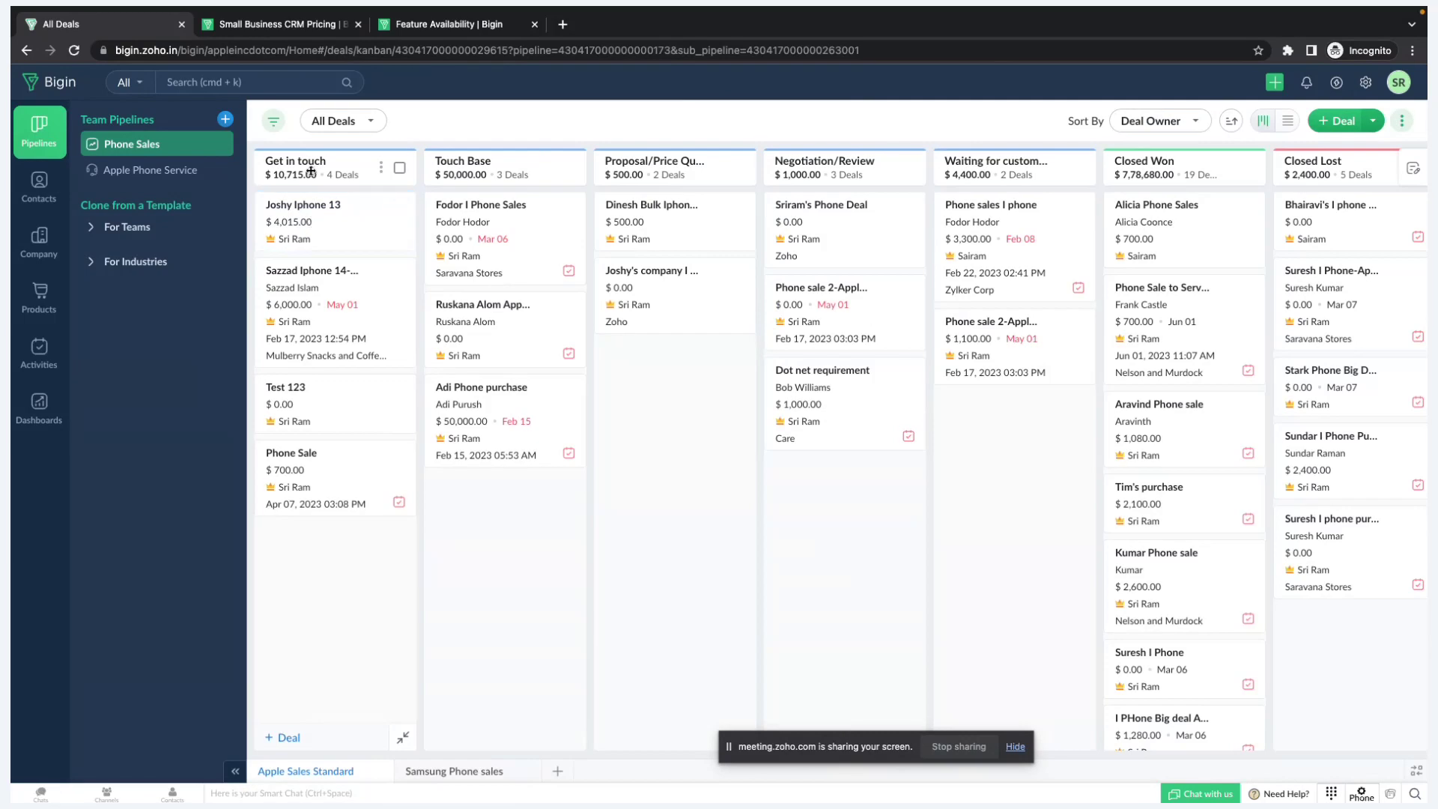
click(1365, 82)
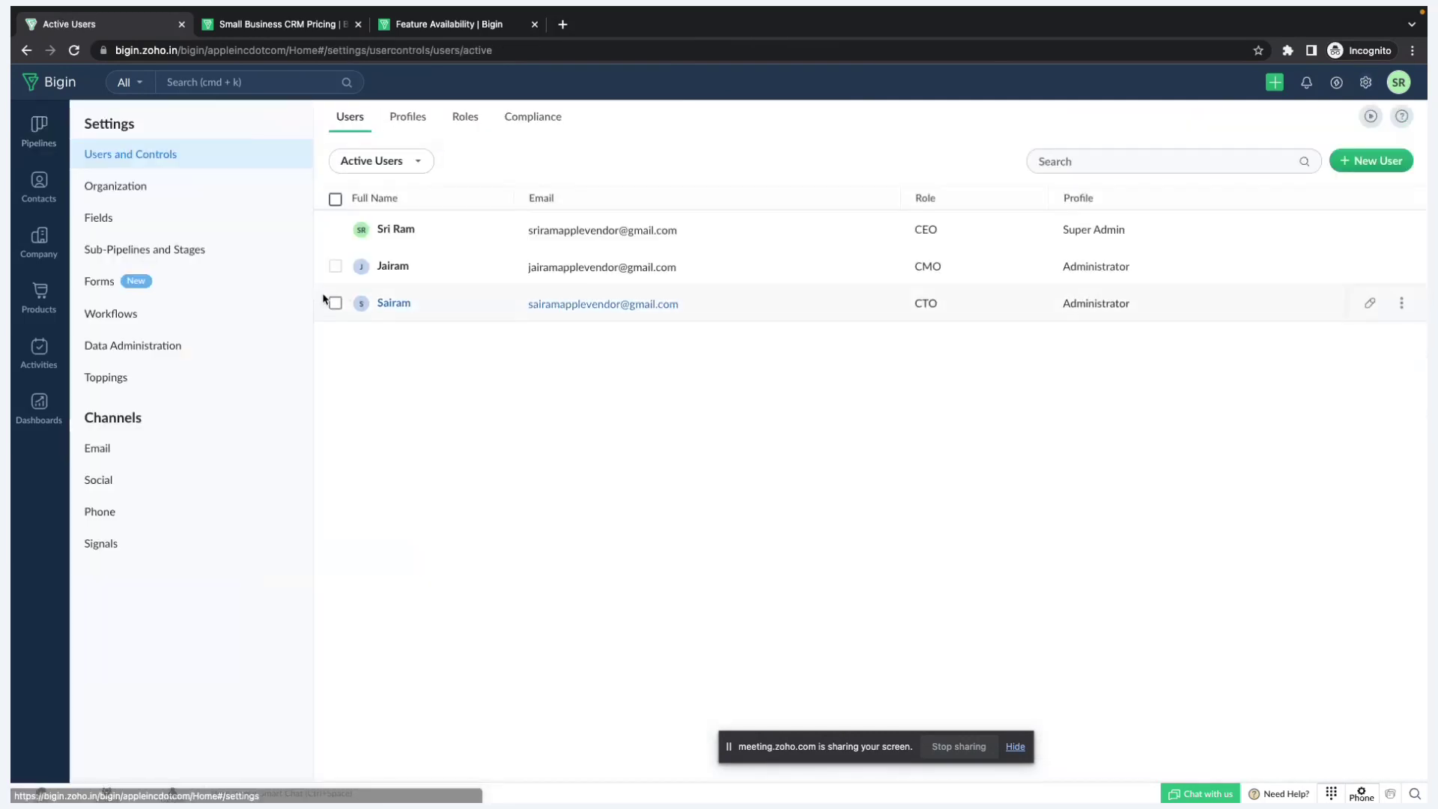
click(196, 374)
drag(733, 238, 627, 239)
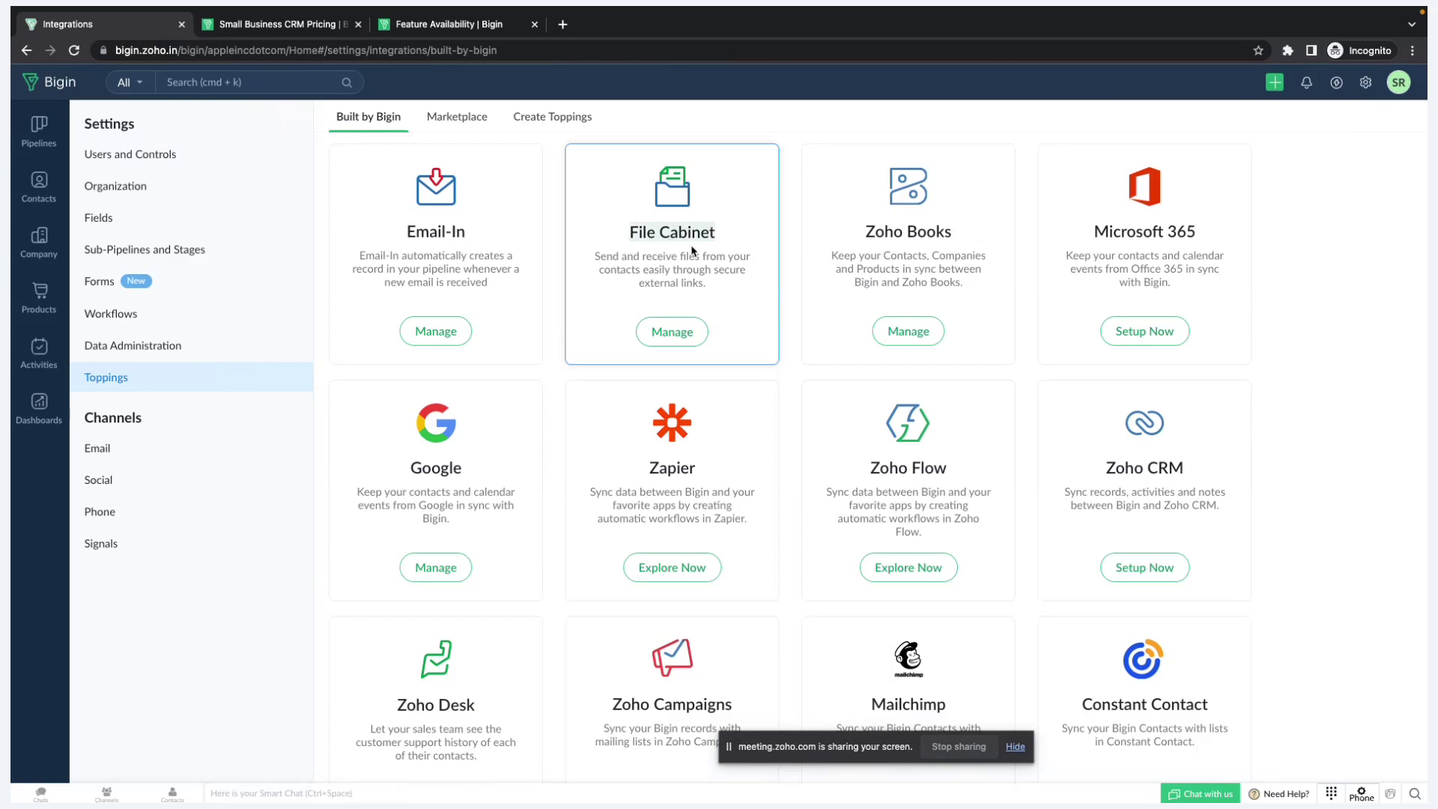
drag(731, 233, 628, 238)
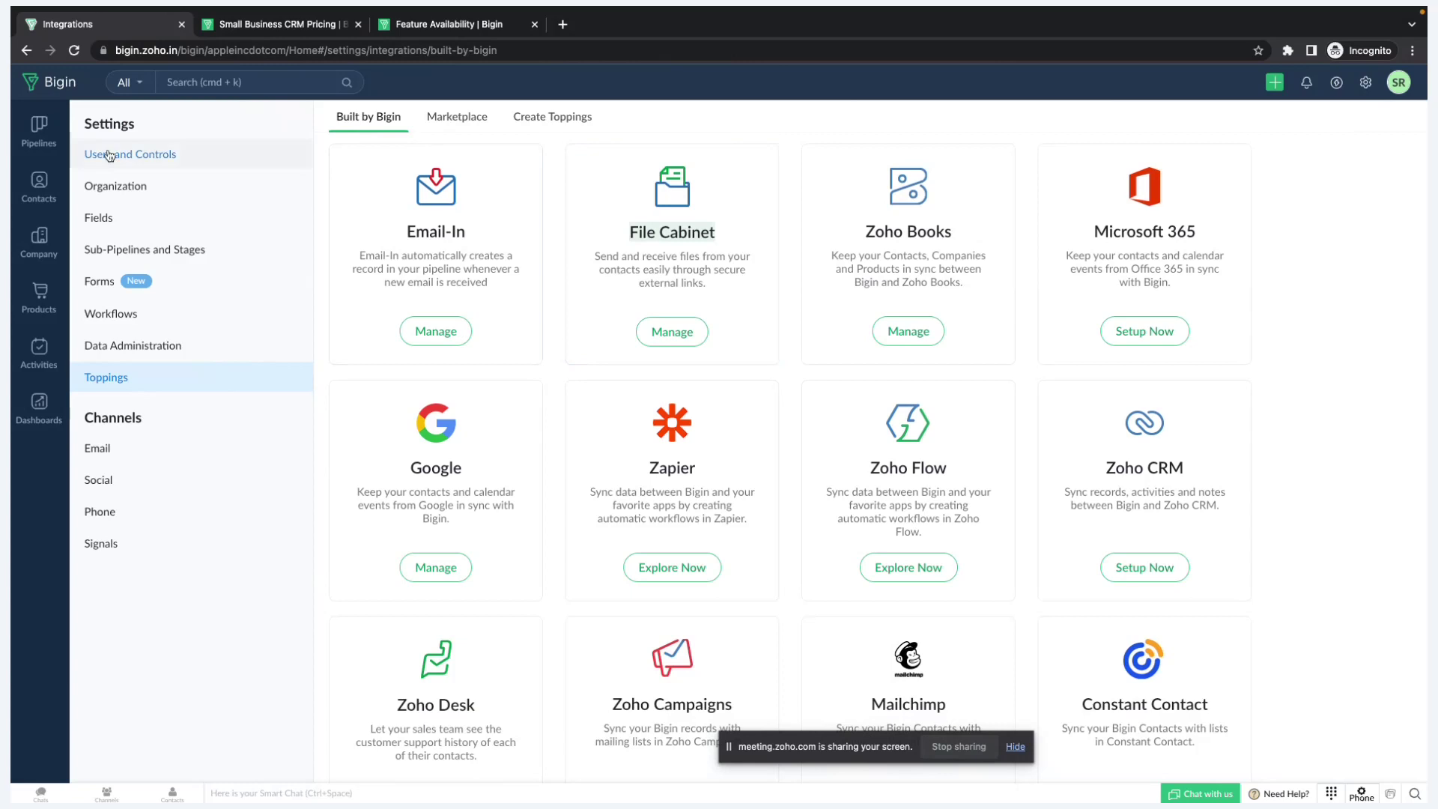
Step: Open the files of the first contact in the contacts list and show the available File Cabinet actions
click(44, 191)
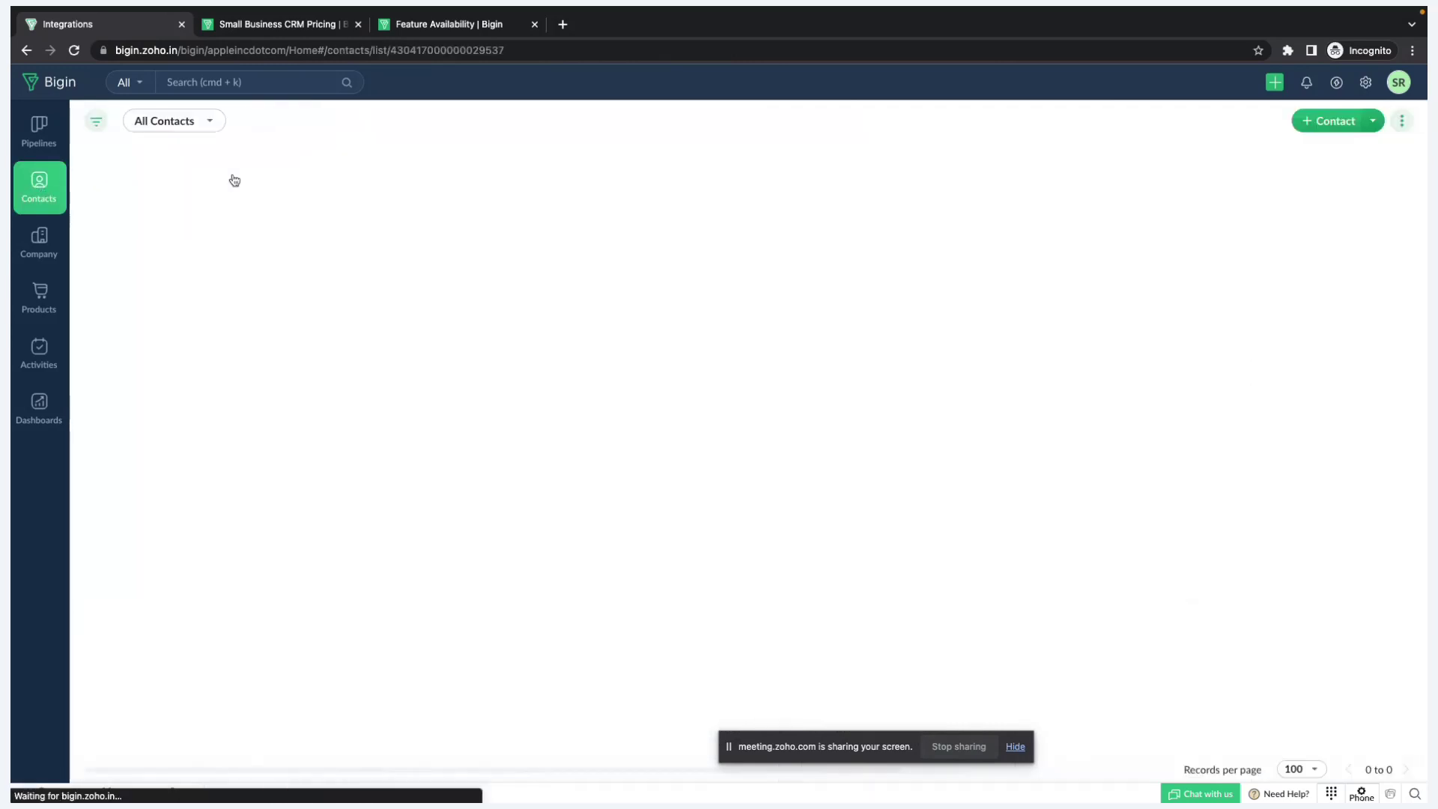
scroll(231, 238, up, 1)
scroll(231, 238, up, 5)
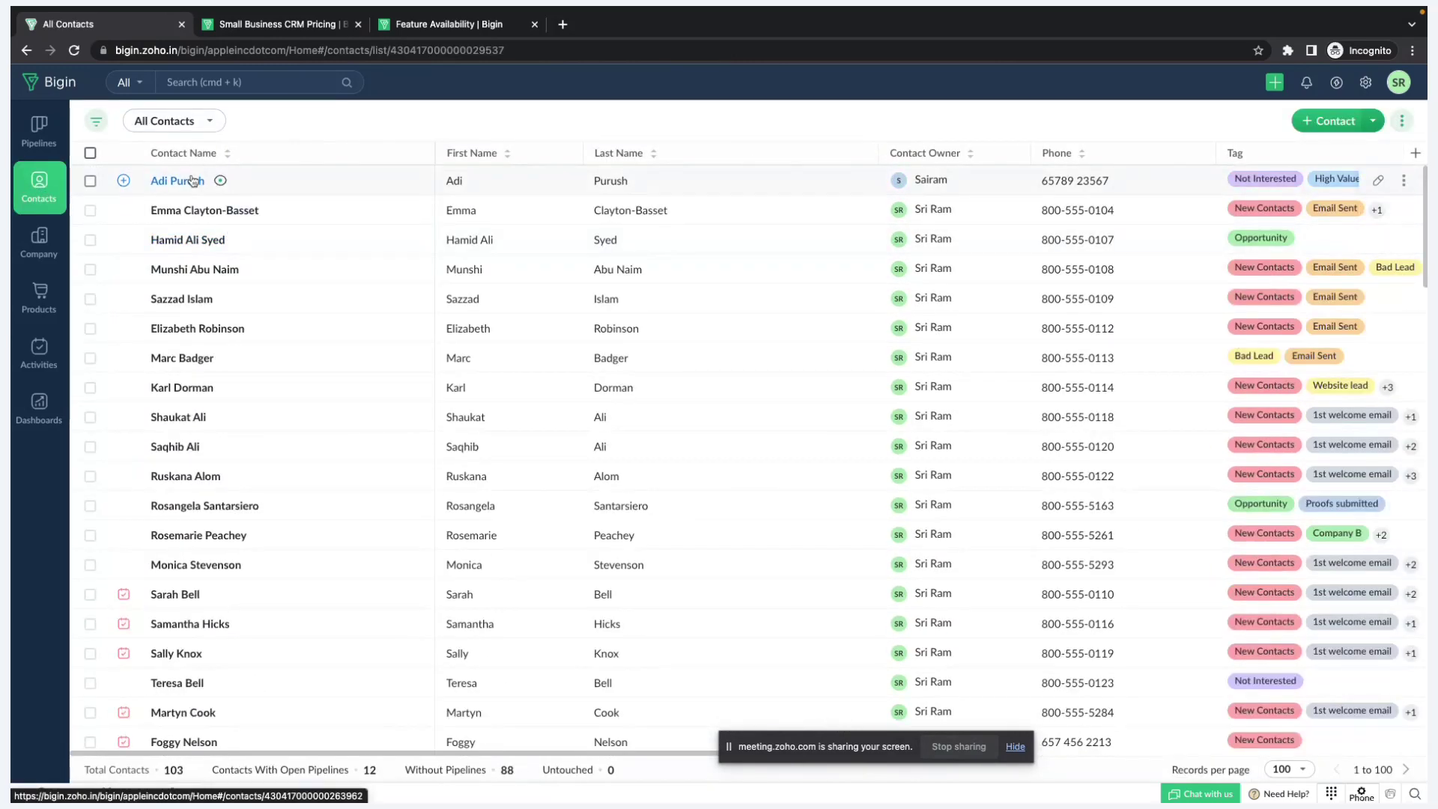
click(199, 181)
click(861, 171)
click(1348, 214)
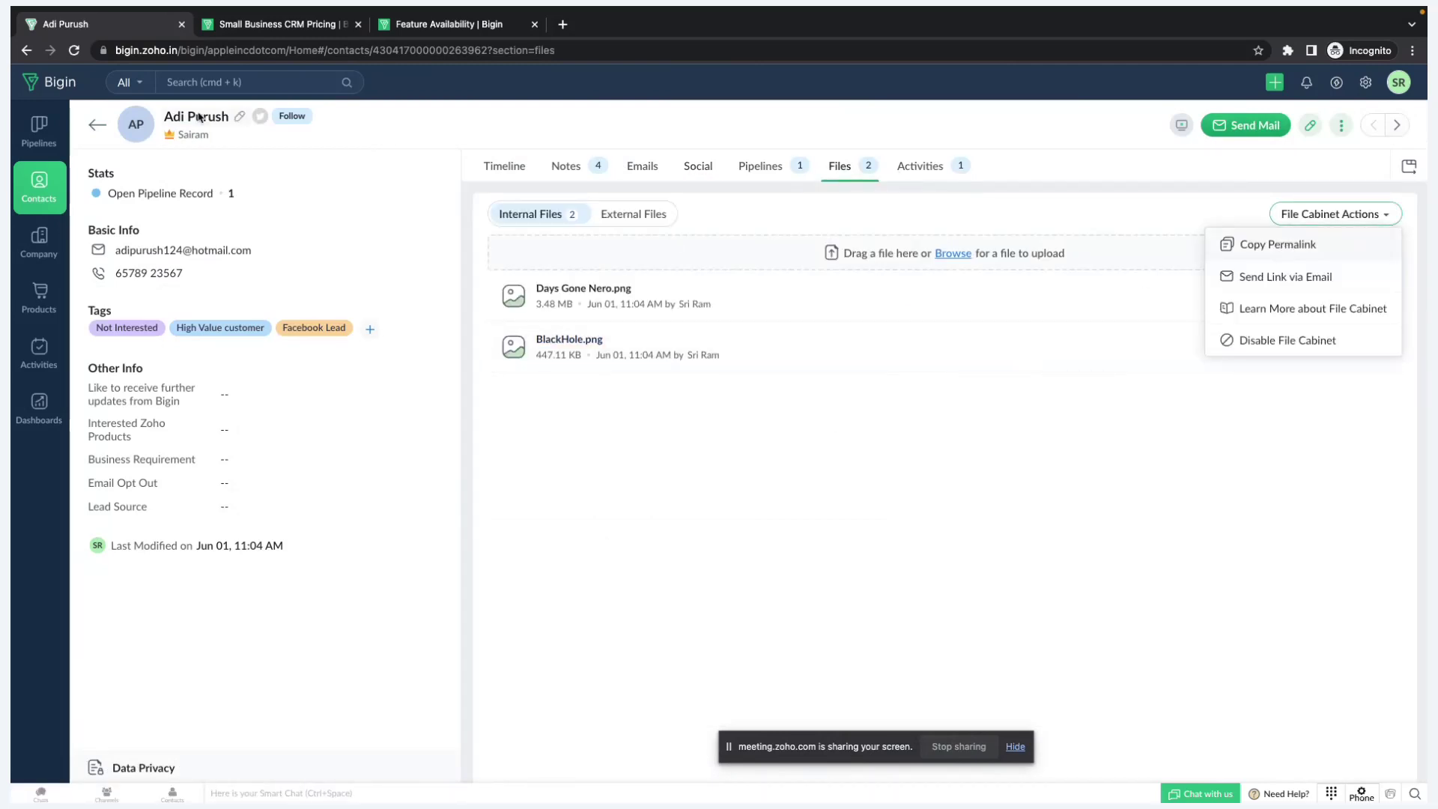
Step: Preview the email that sends the File Cabinet link, cancel it, and view the contact's external files
click(1277, 277)
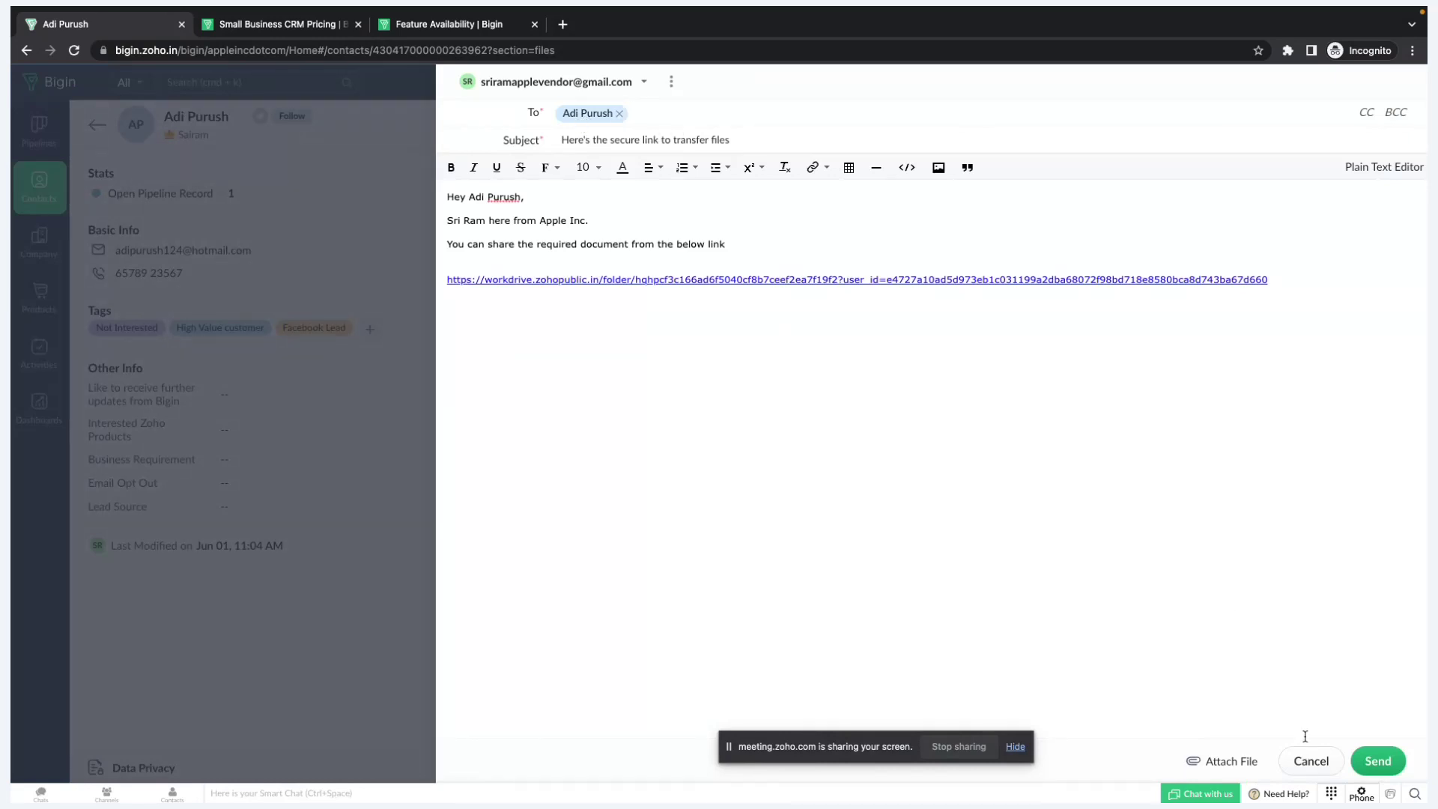
click(1309, 761)
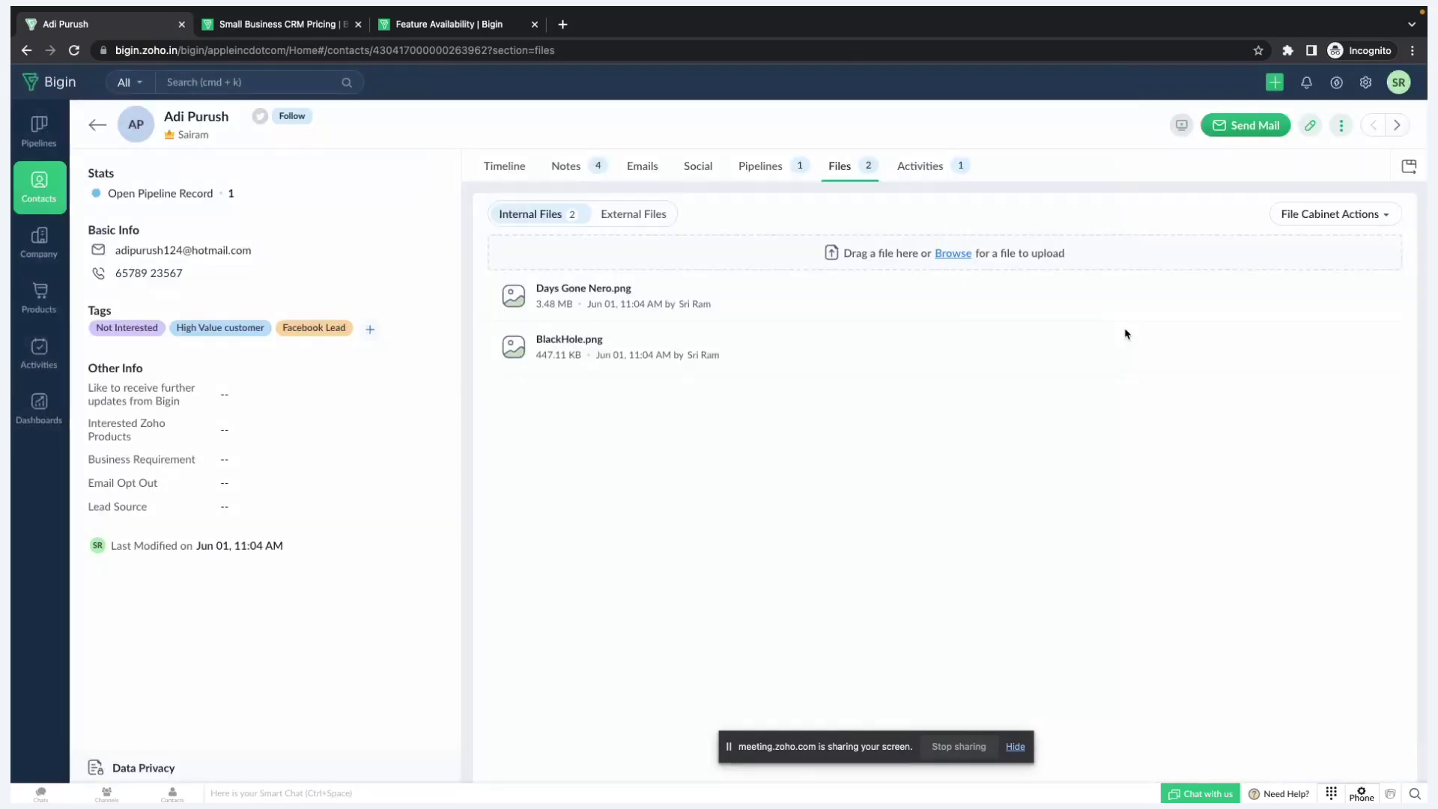
click(634, 216)
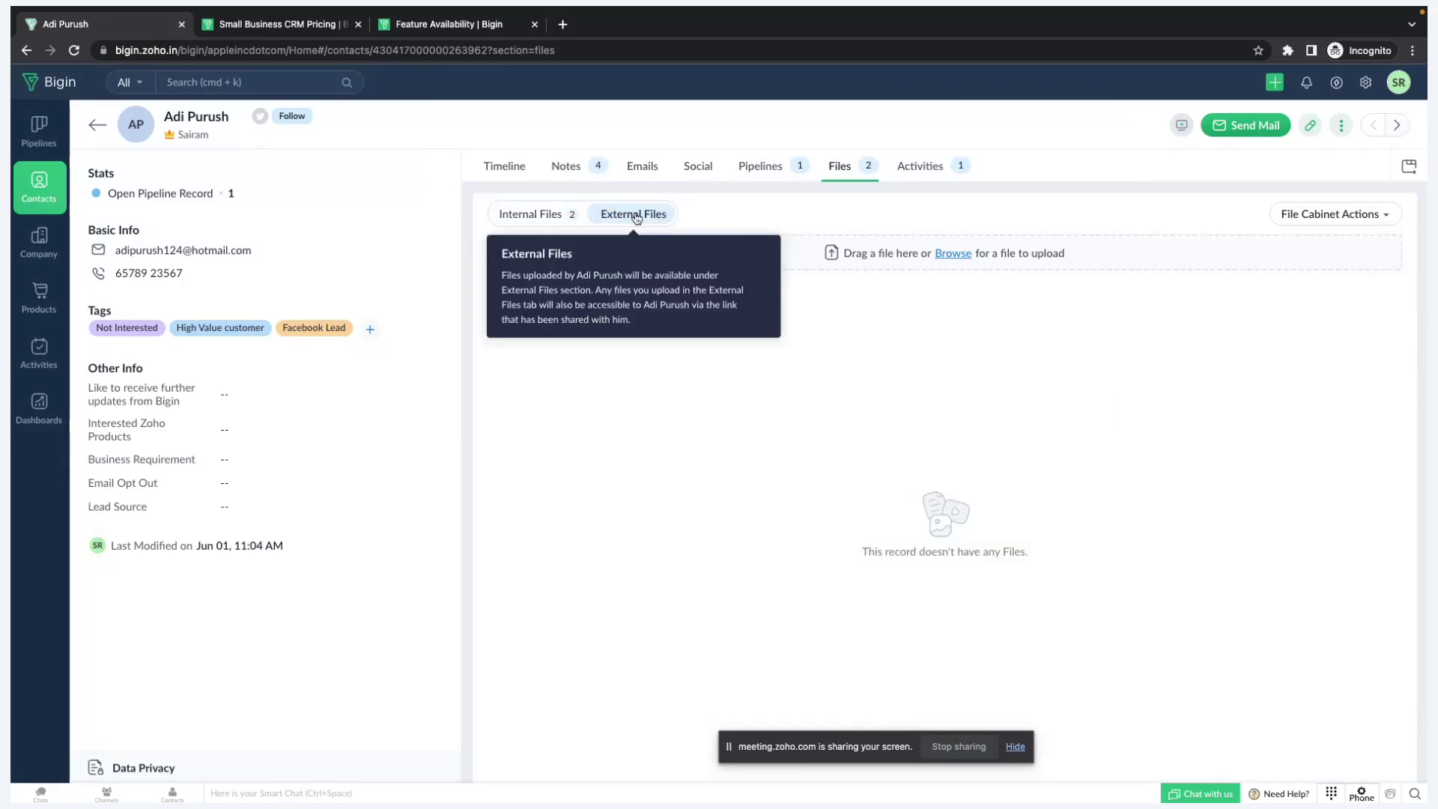
Step: Return to the Bigin pricing page and highlight the Express and Premier plan names
click(330, 28)
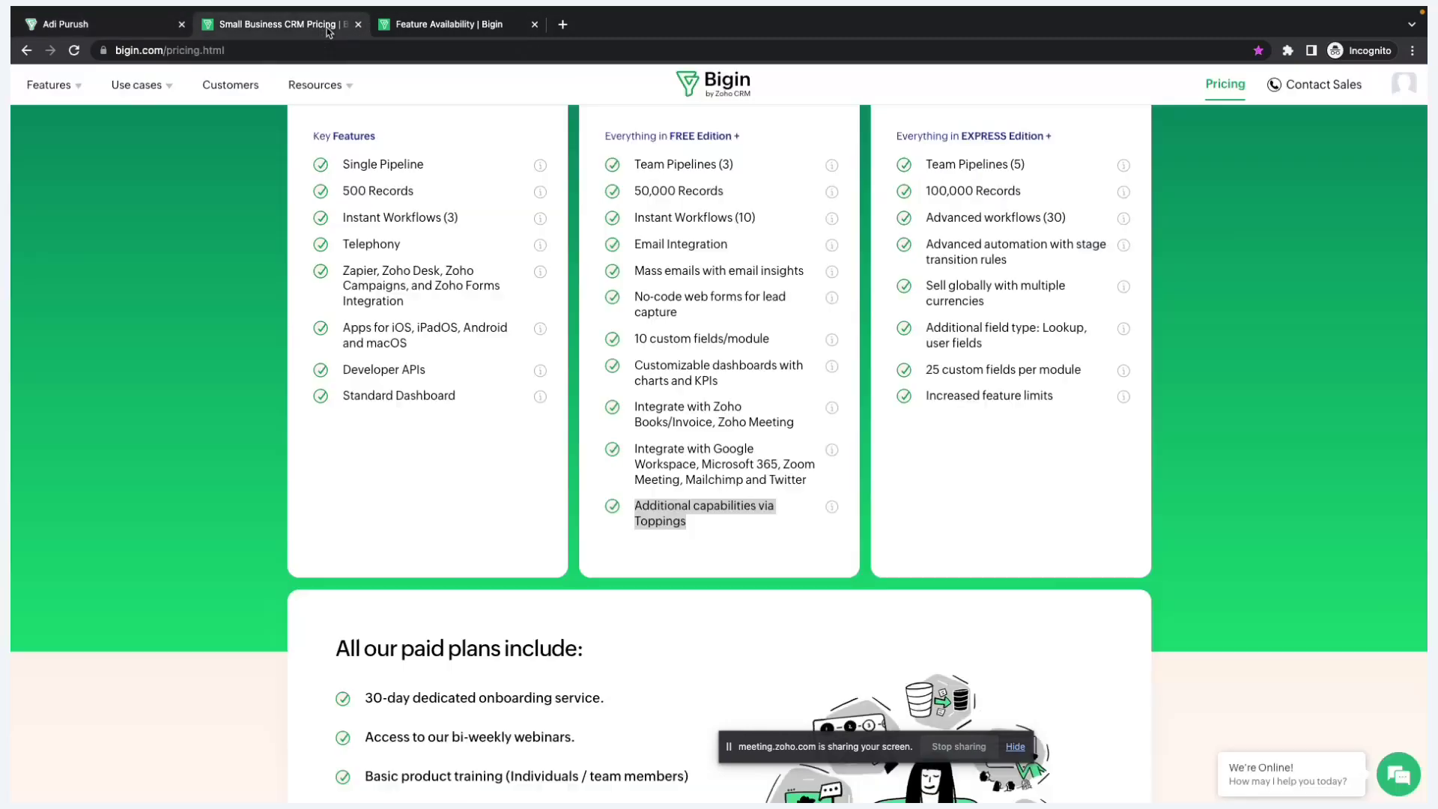
scroll(739, 484, up, 5)
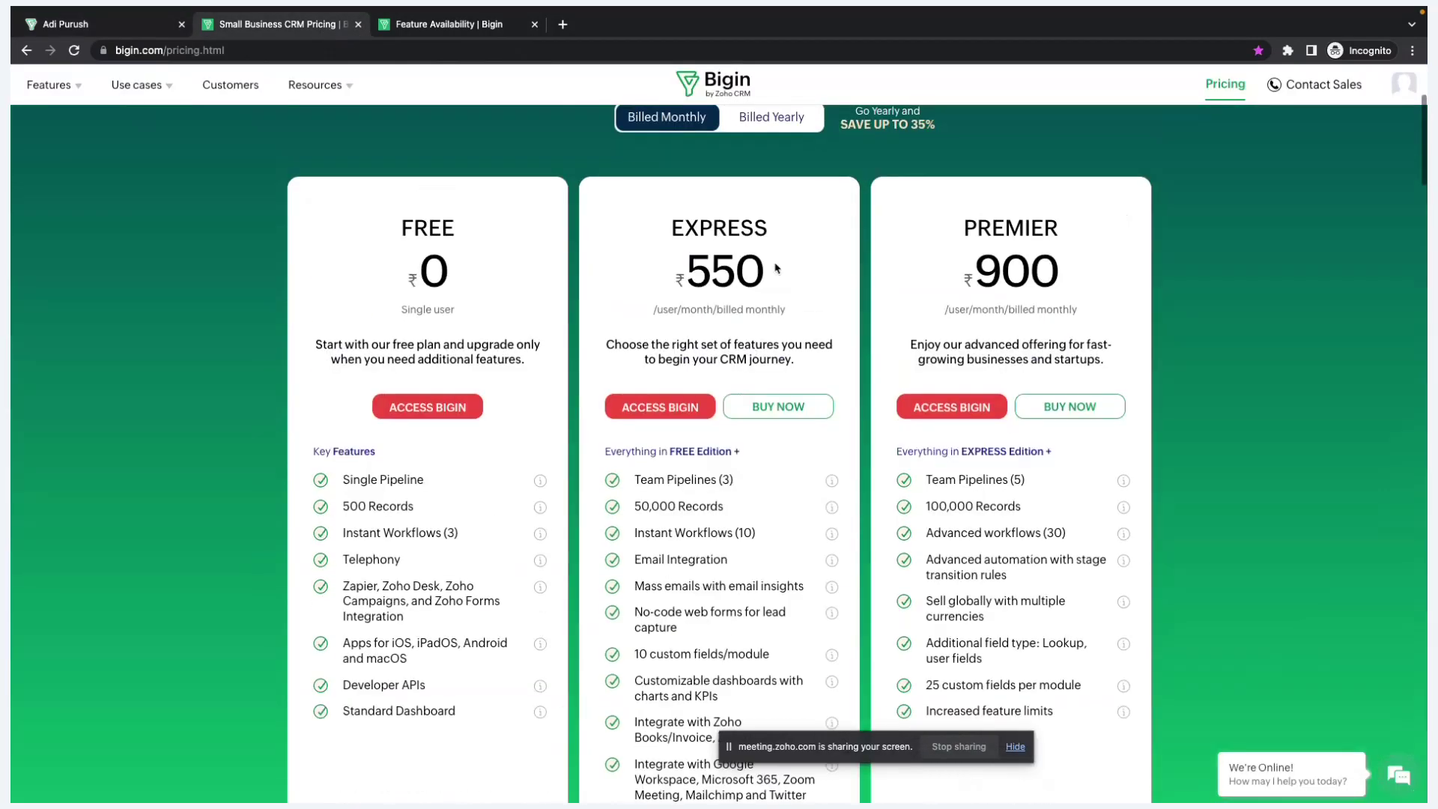
drag(793, 225, 670, 217)
drag(1083, 225, 964, 226)
scroll(1016, 260, down, 1)
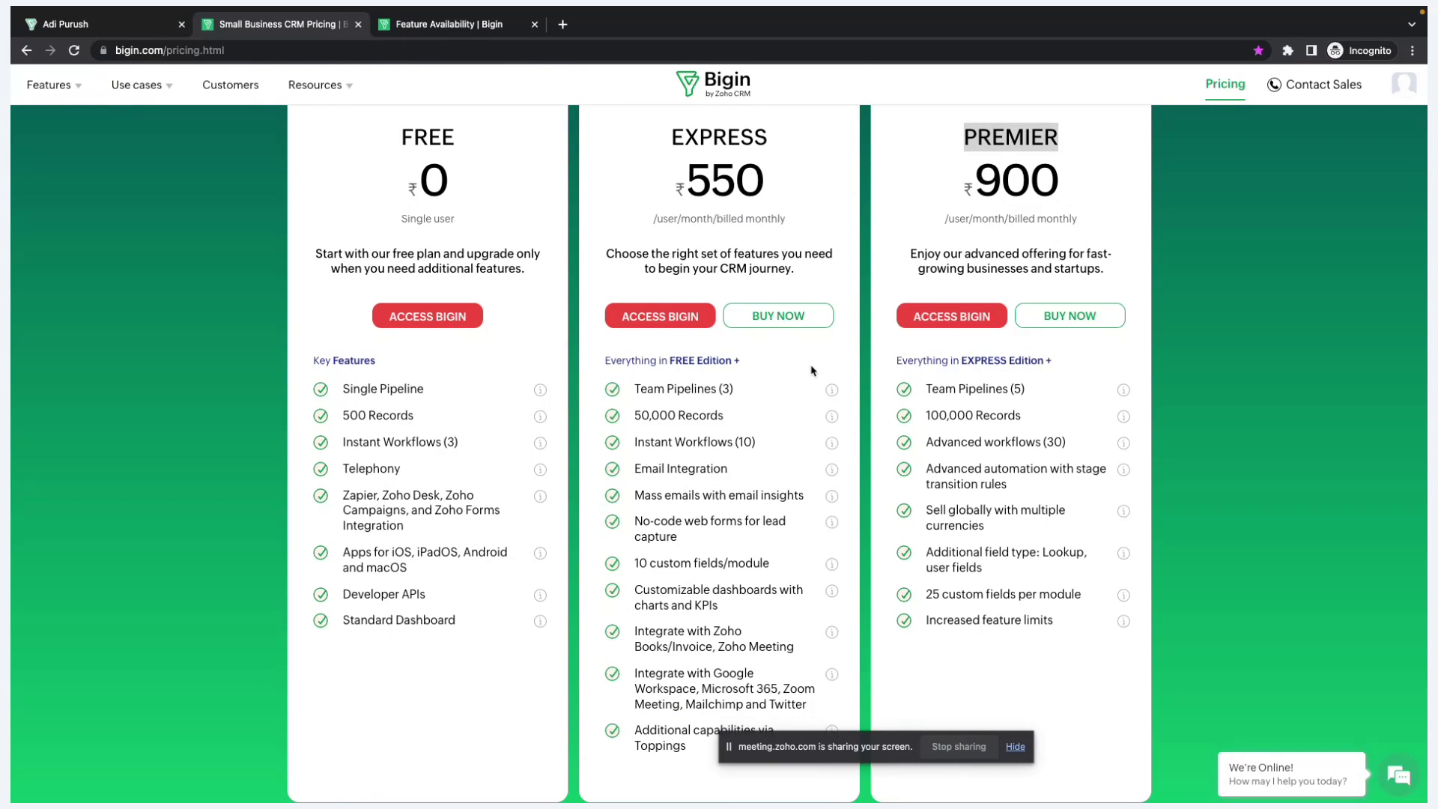
Step: Highlight the team pipeline and record limits of the Express and Premier plans for comparison
drag(760, 389, 628, 391)
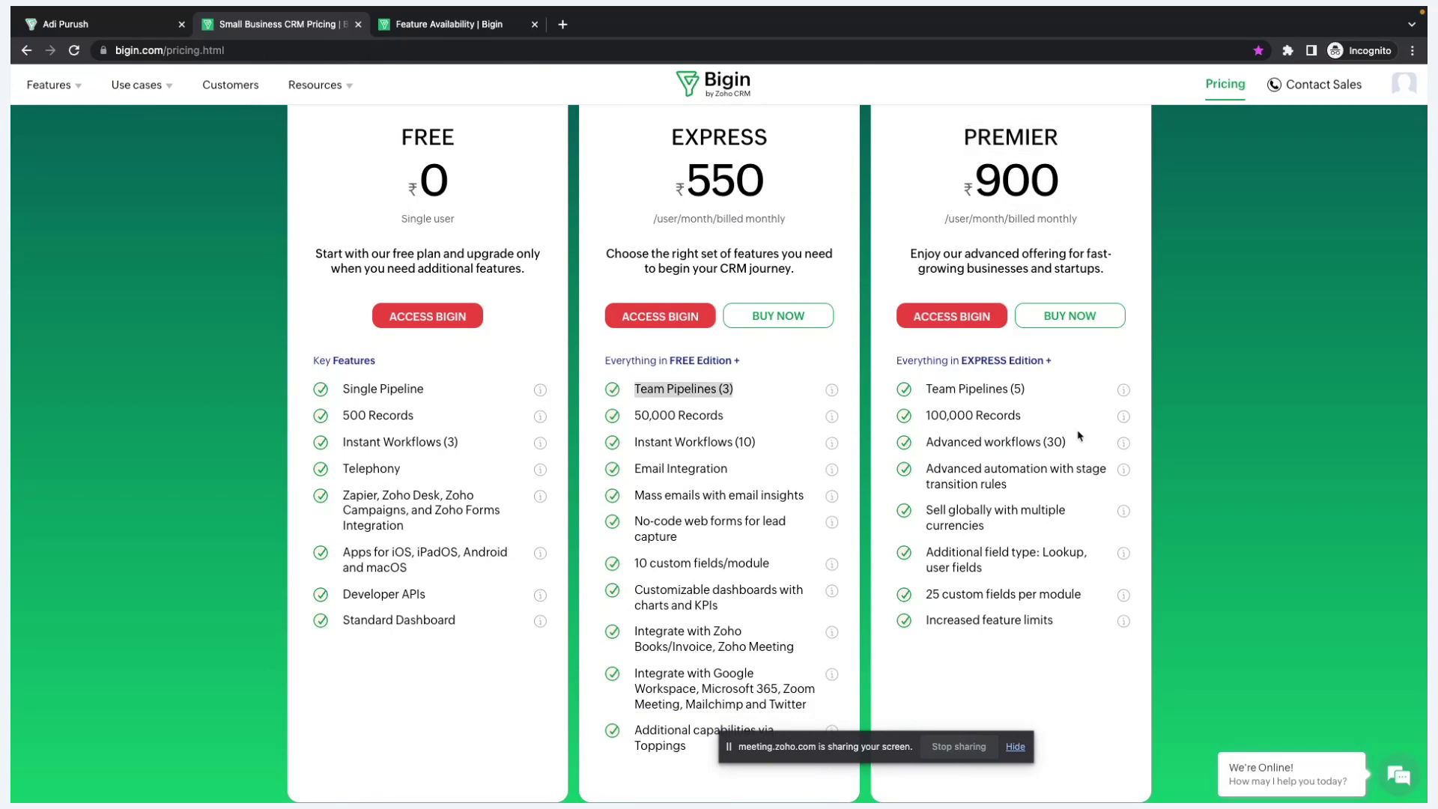
drag(1037, 389, 927, 387)
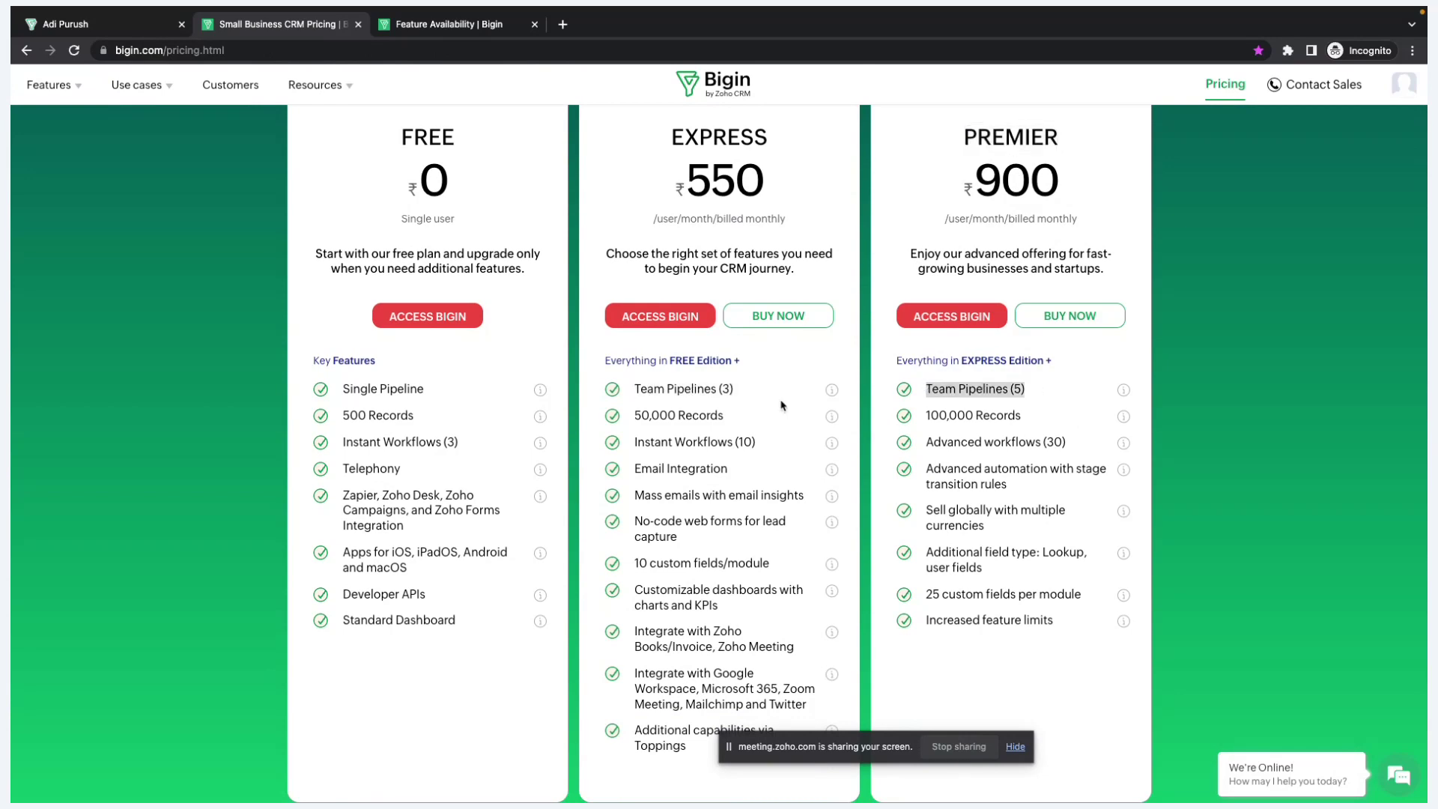
drag(733, 419, 626, 419)
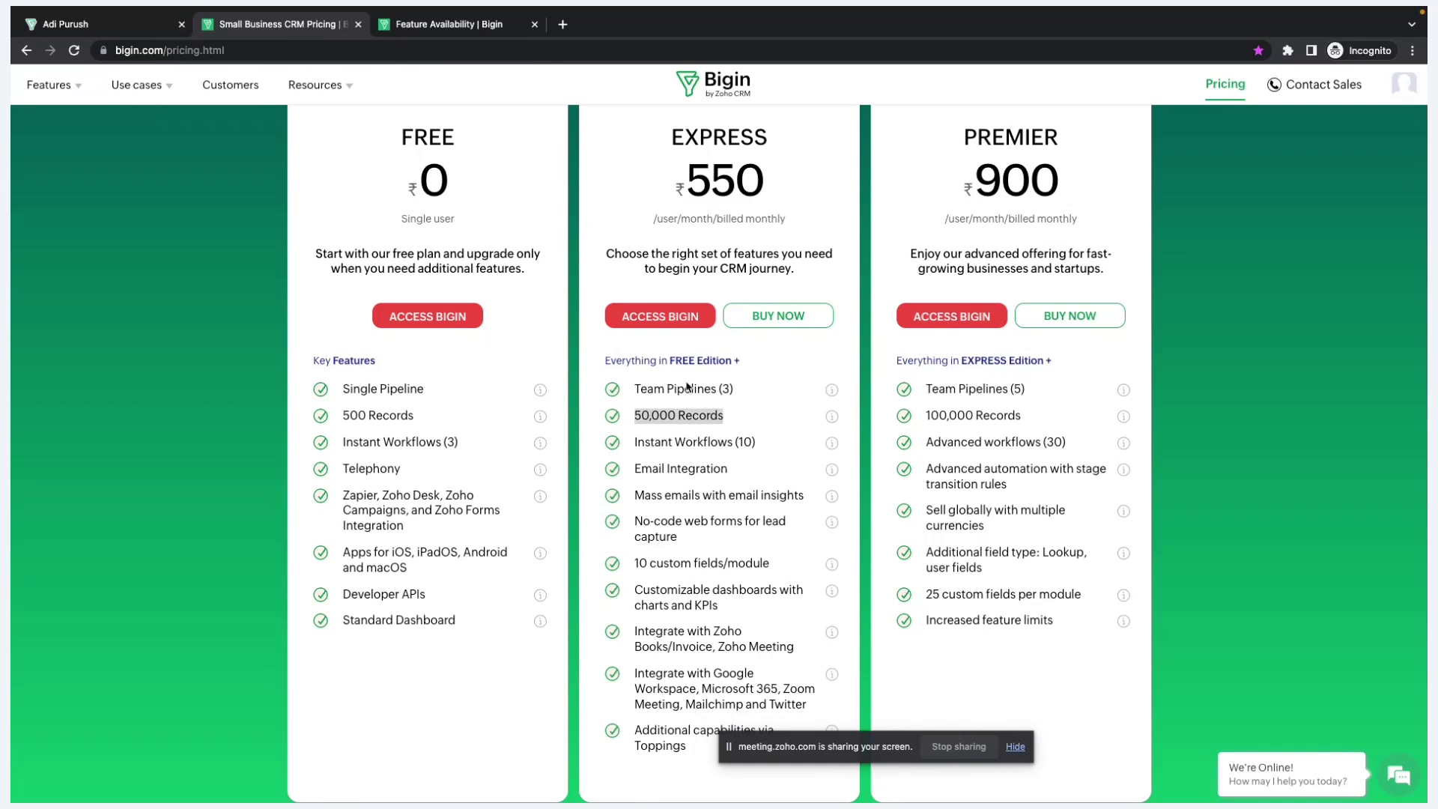
drag(1023, 417, 927, 413)
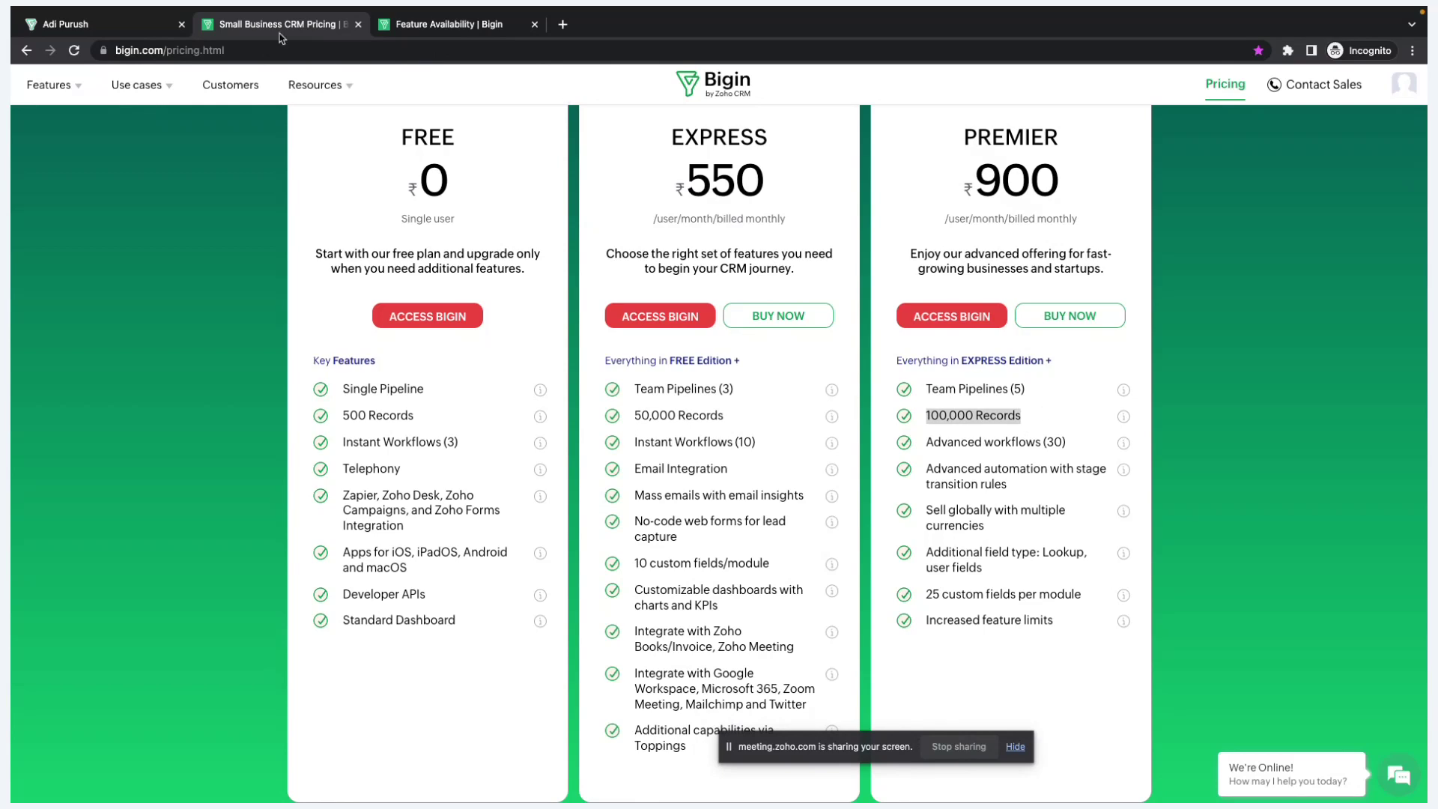
Step: On the feature availability page, highlight the Premier plan's add-on price for additional records
click(479, 26)
scroll(733, 442, down, 1)
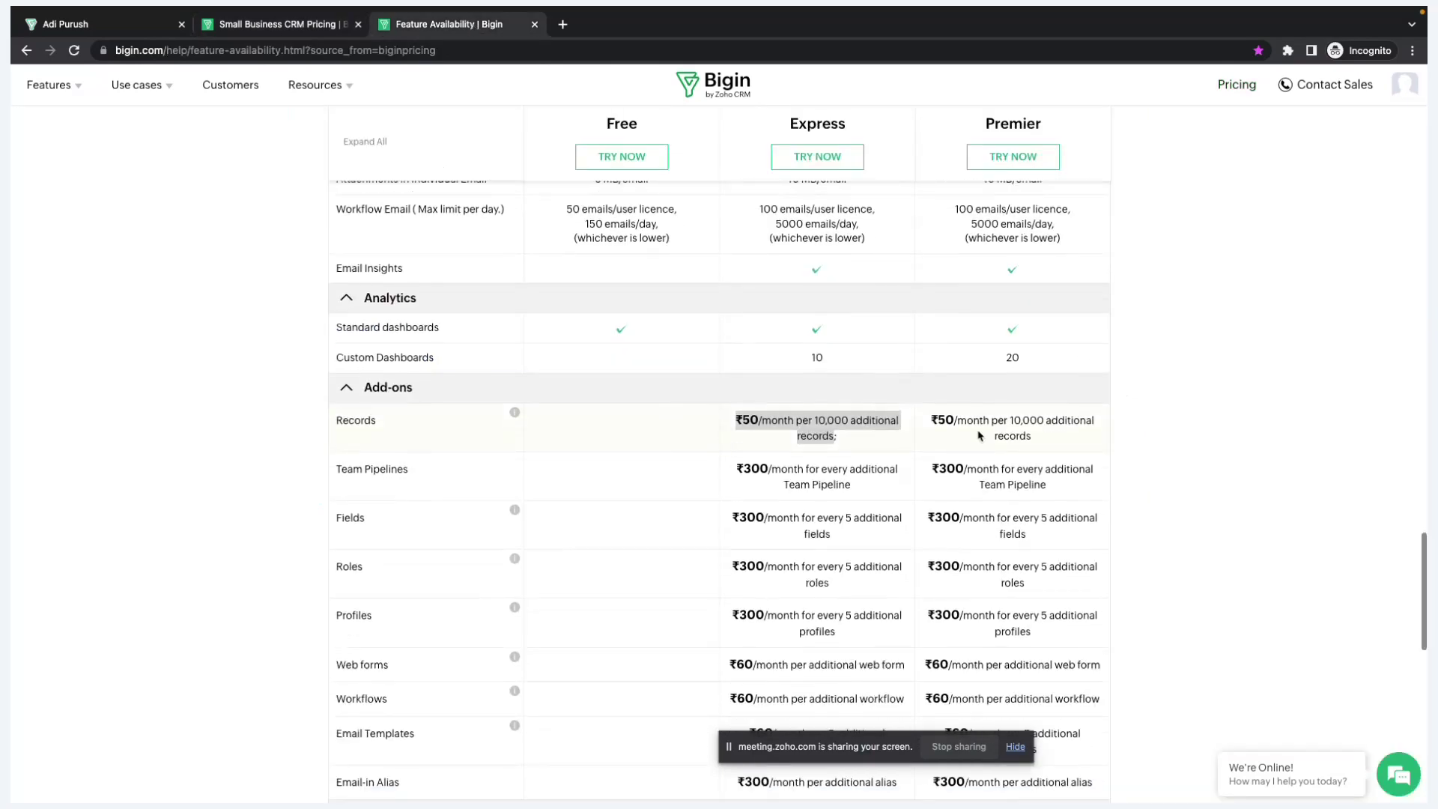
drag(925, 421, 1070, 447)
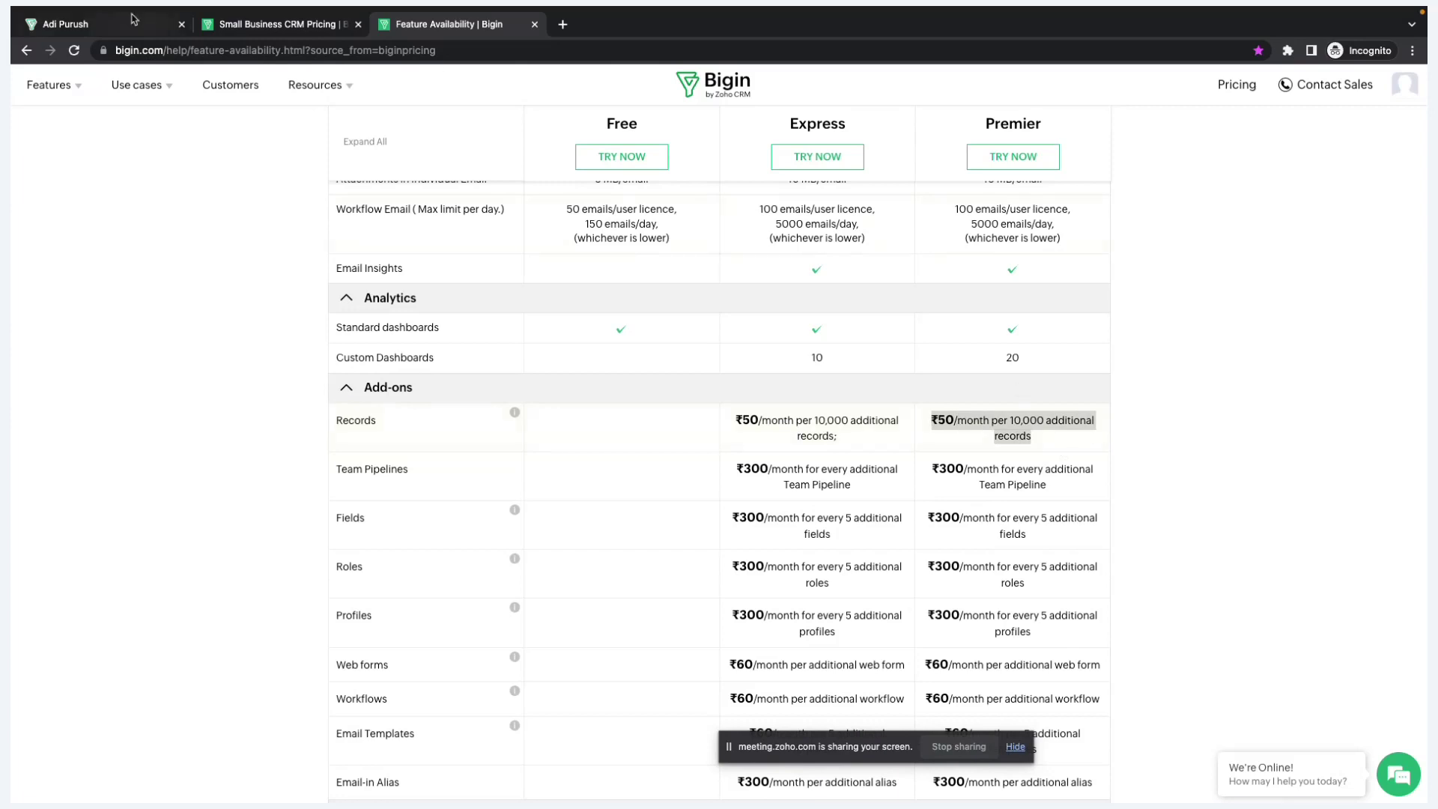
Step: Back on the pricing page, highlight Premier's Advanced workflows (30) and compare the Express and Premier plan headings
click(277, 24)
drag(1067, 443, 927, 441)
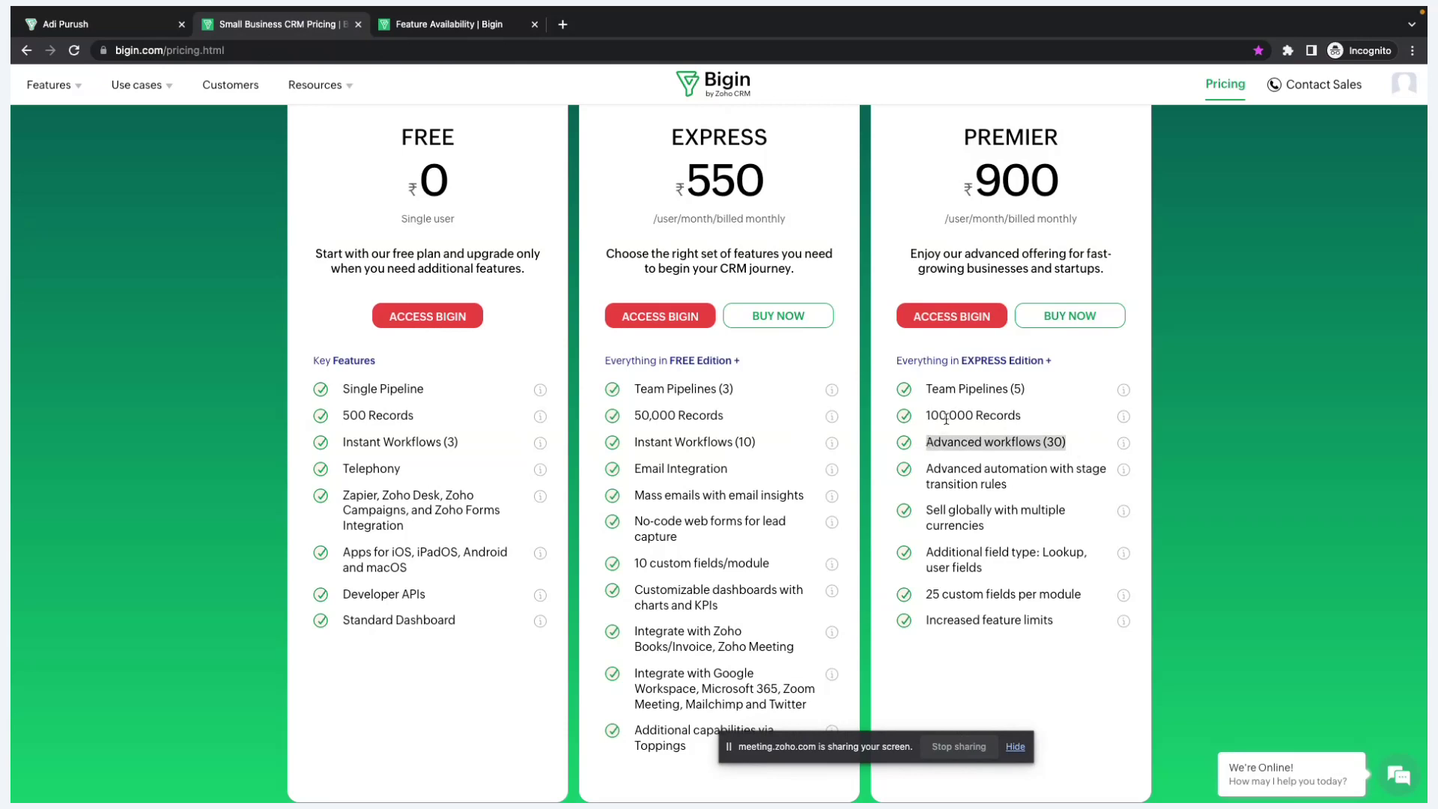
scroll(946, 419, up, 1)
drag(775, 164, 644, 163)
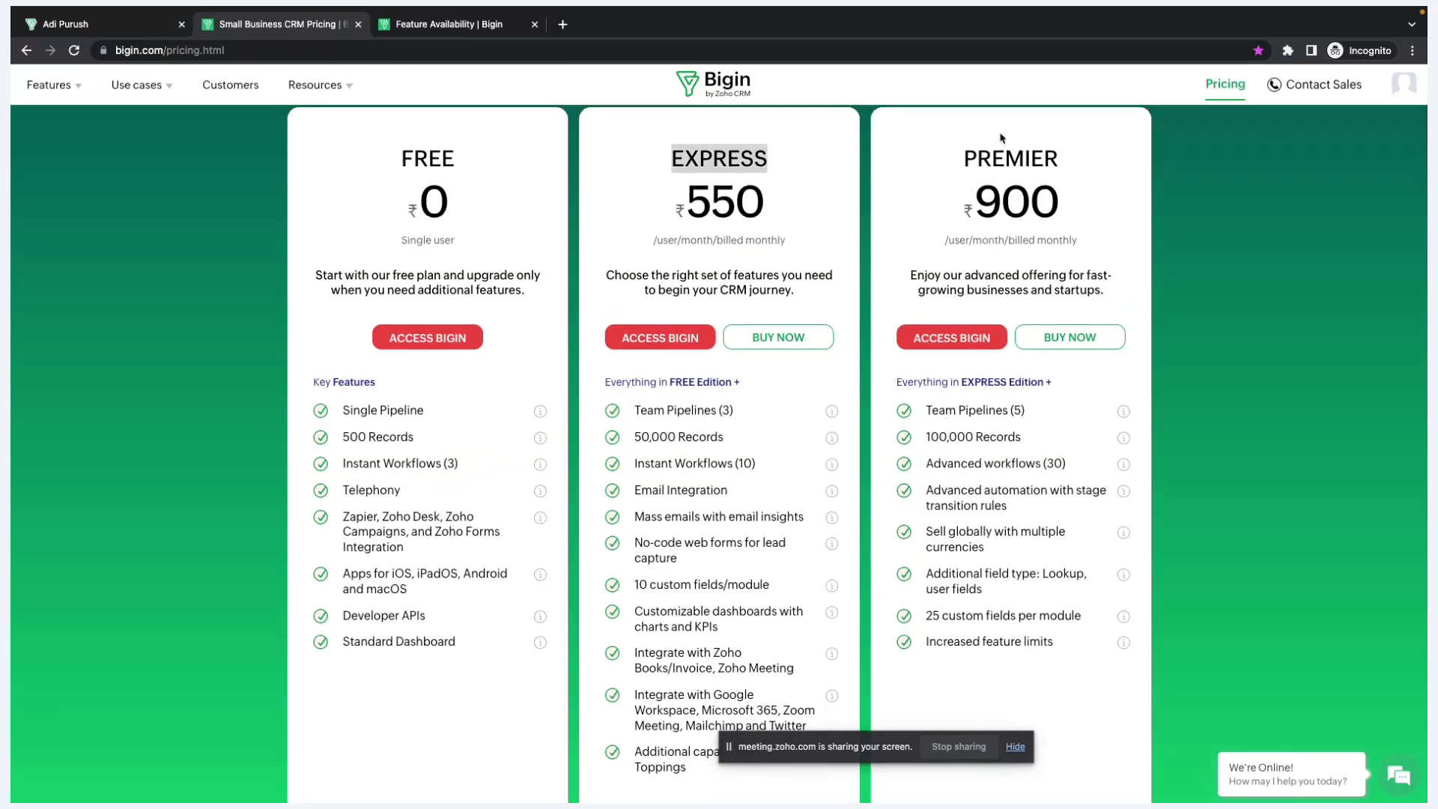
drag(1091, 155, 951, 154)
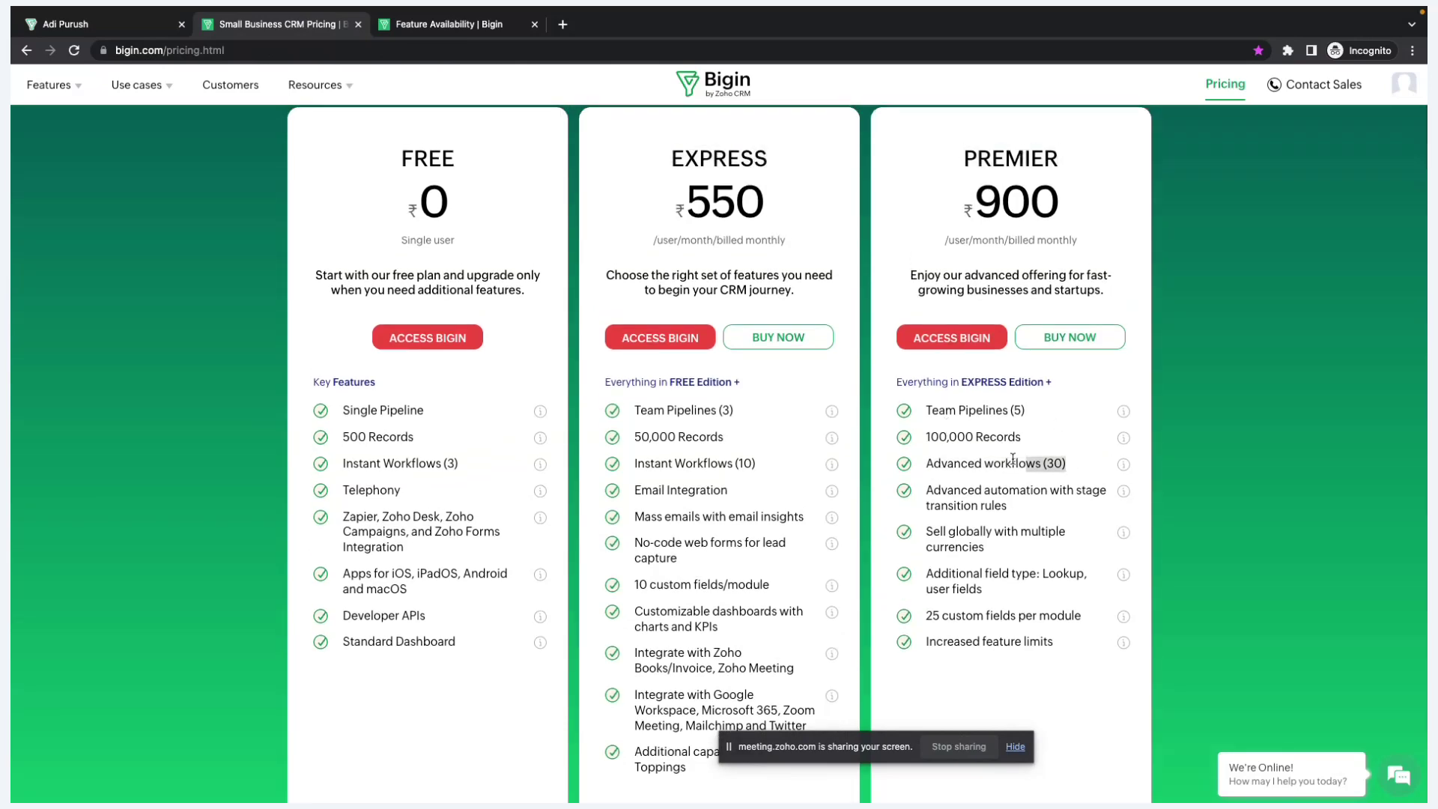
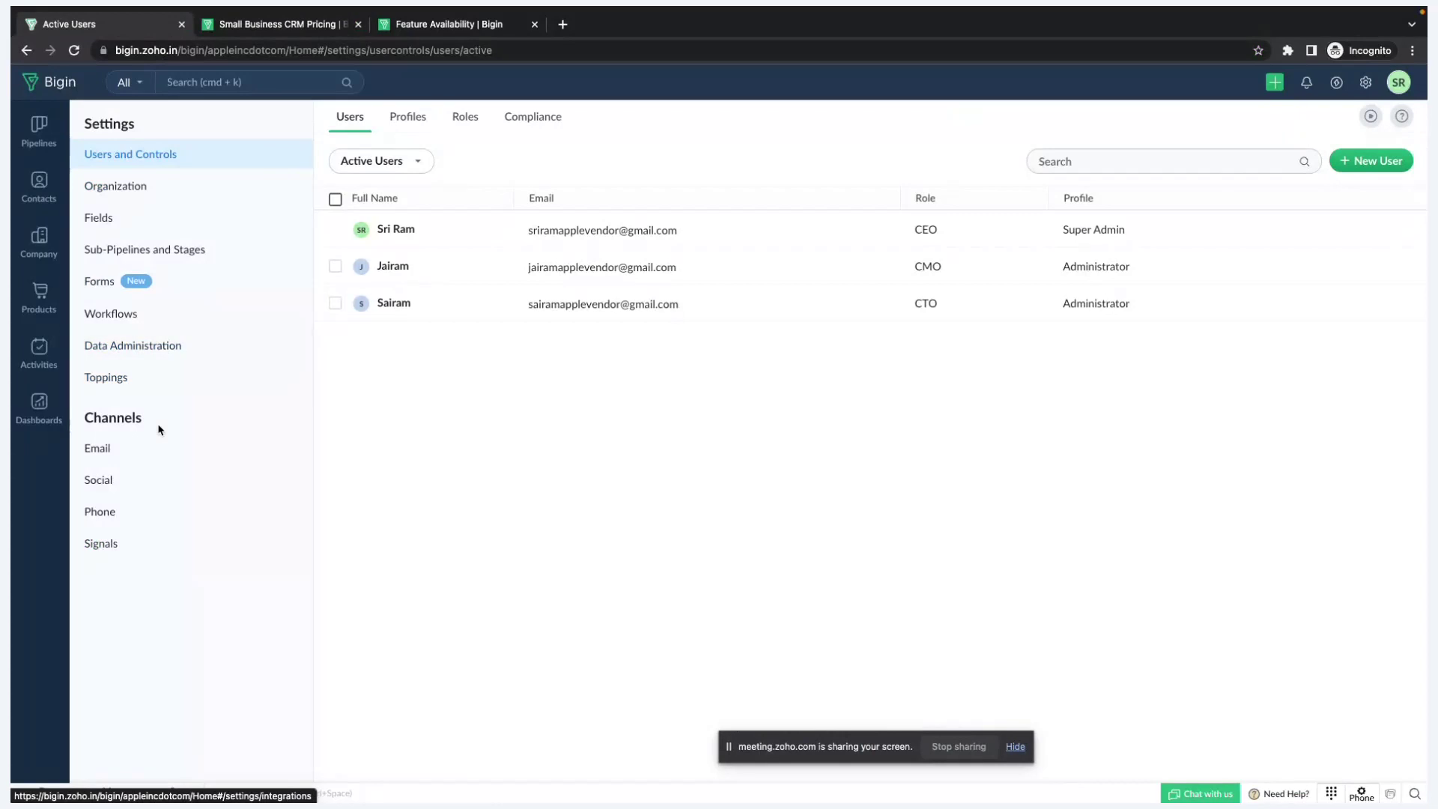
Step: Open the workflow settings and start a new workflow named Test for the Phone Sales pipeline
click(169, 310)
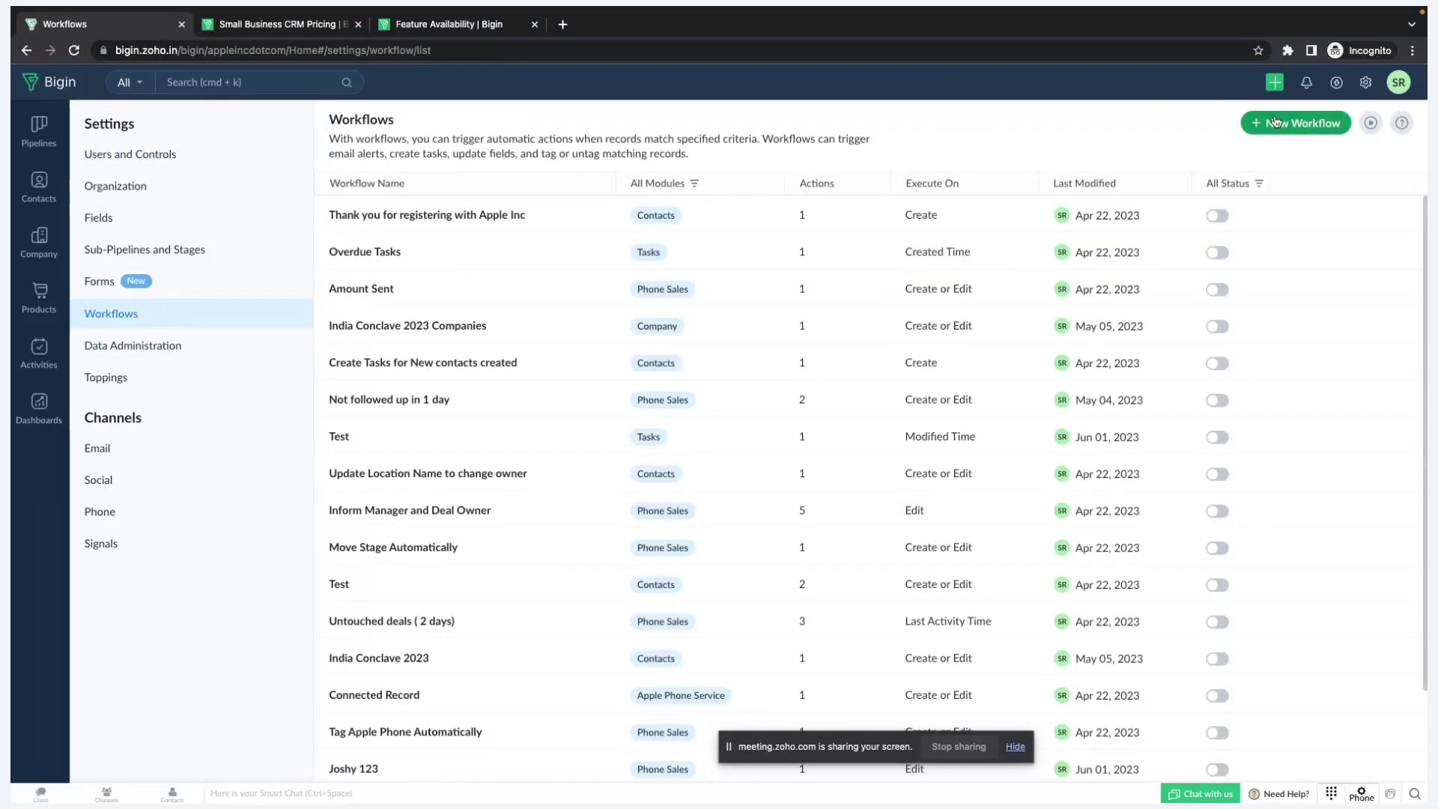
click(1296, 123)
text(T)
key(BackSpace)
text(Test)
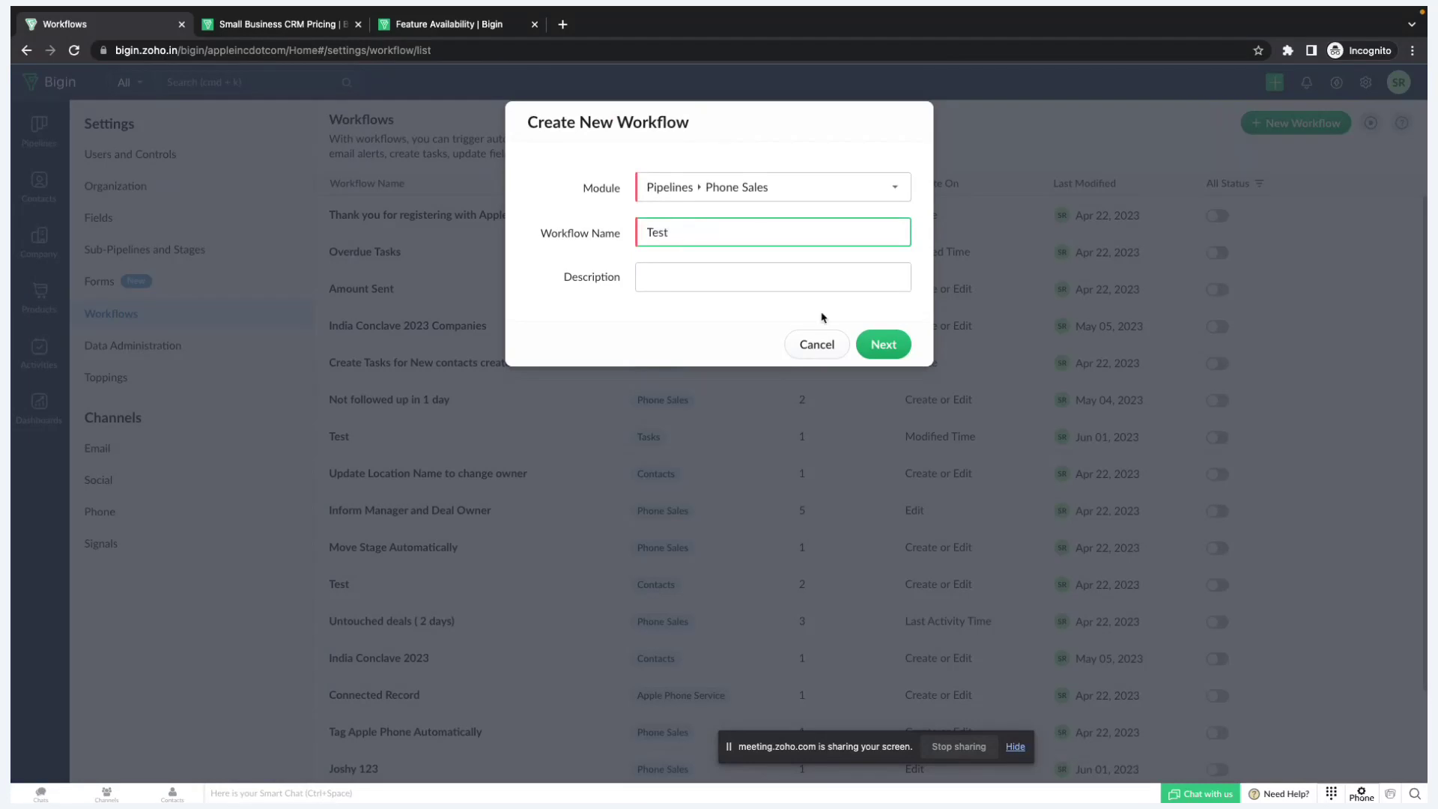
click(883, 344)
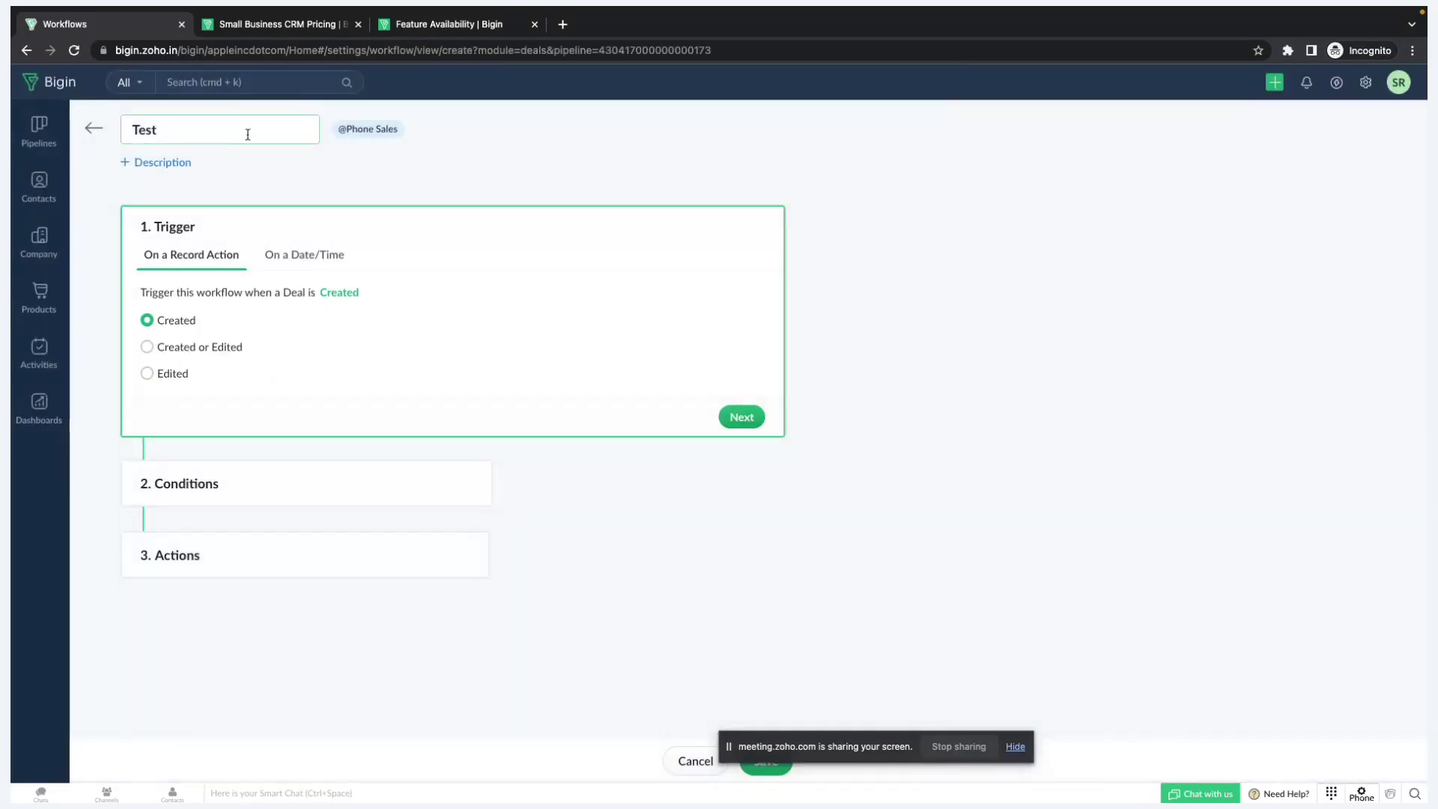
Step: Examine the date fields offered for a date/time trigger in the Phone Sales workflow, and leave it unsaved
click(302, 257)
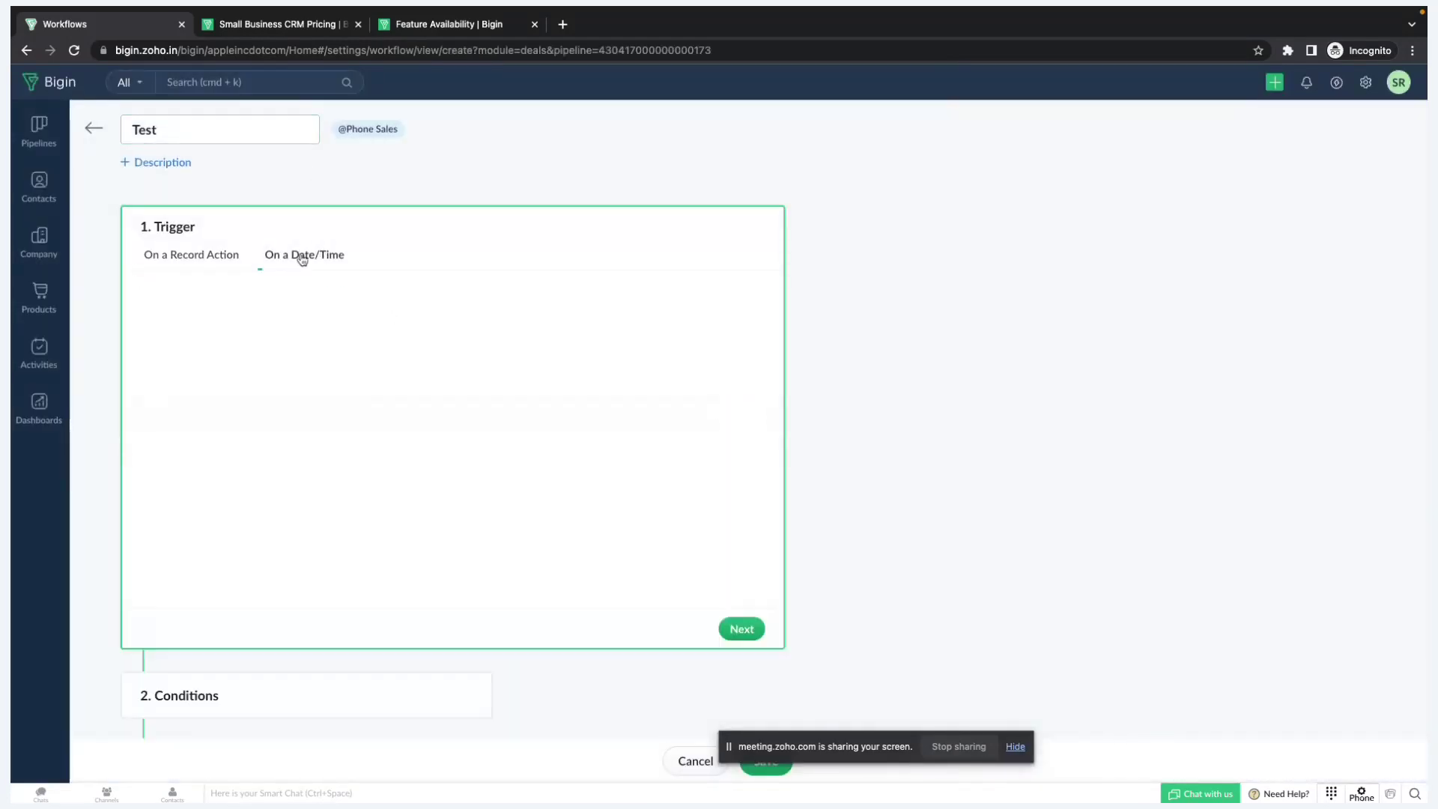
click(476, 321)
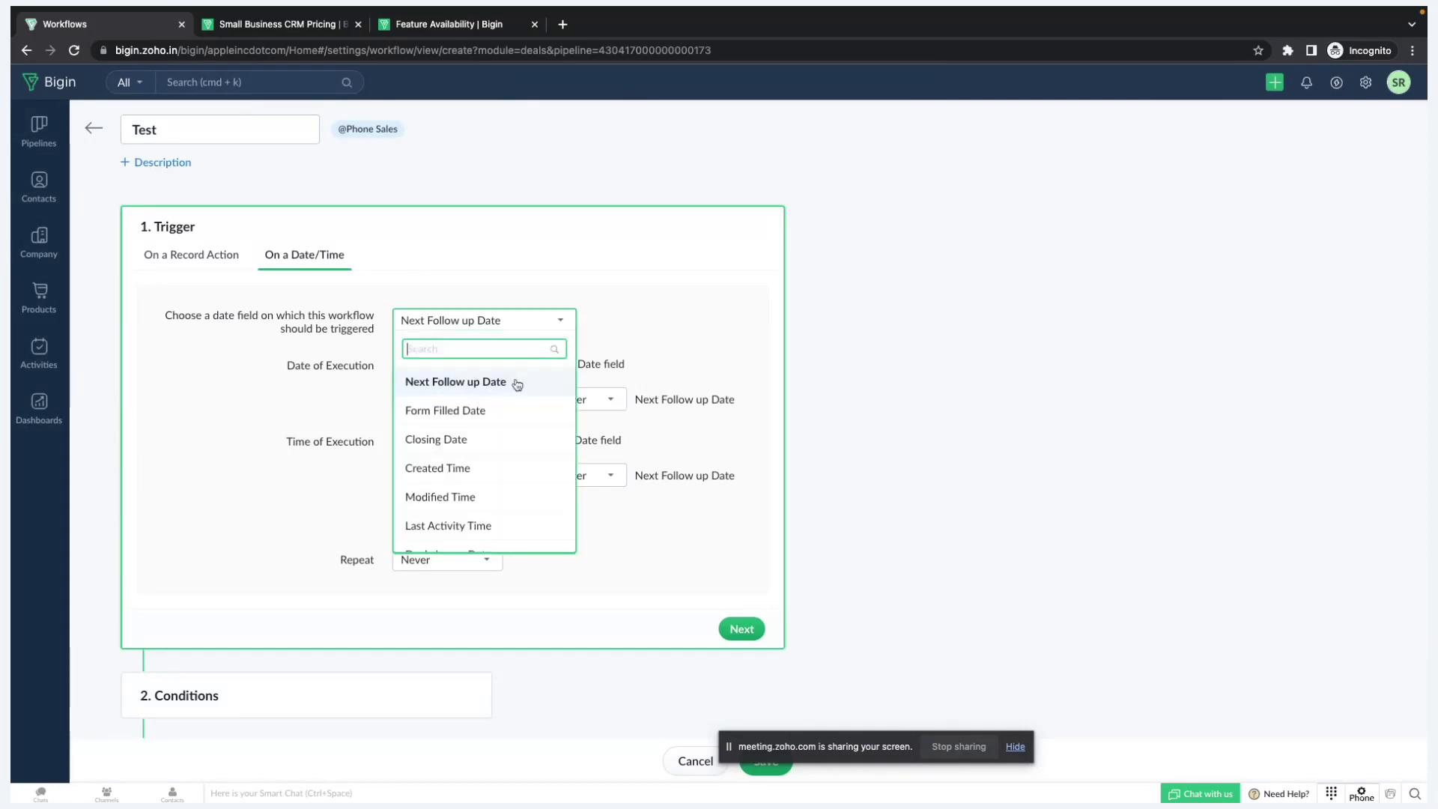
scroll(505, 491, down, 1)
scroll(506, 494, up, 1)
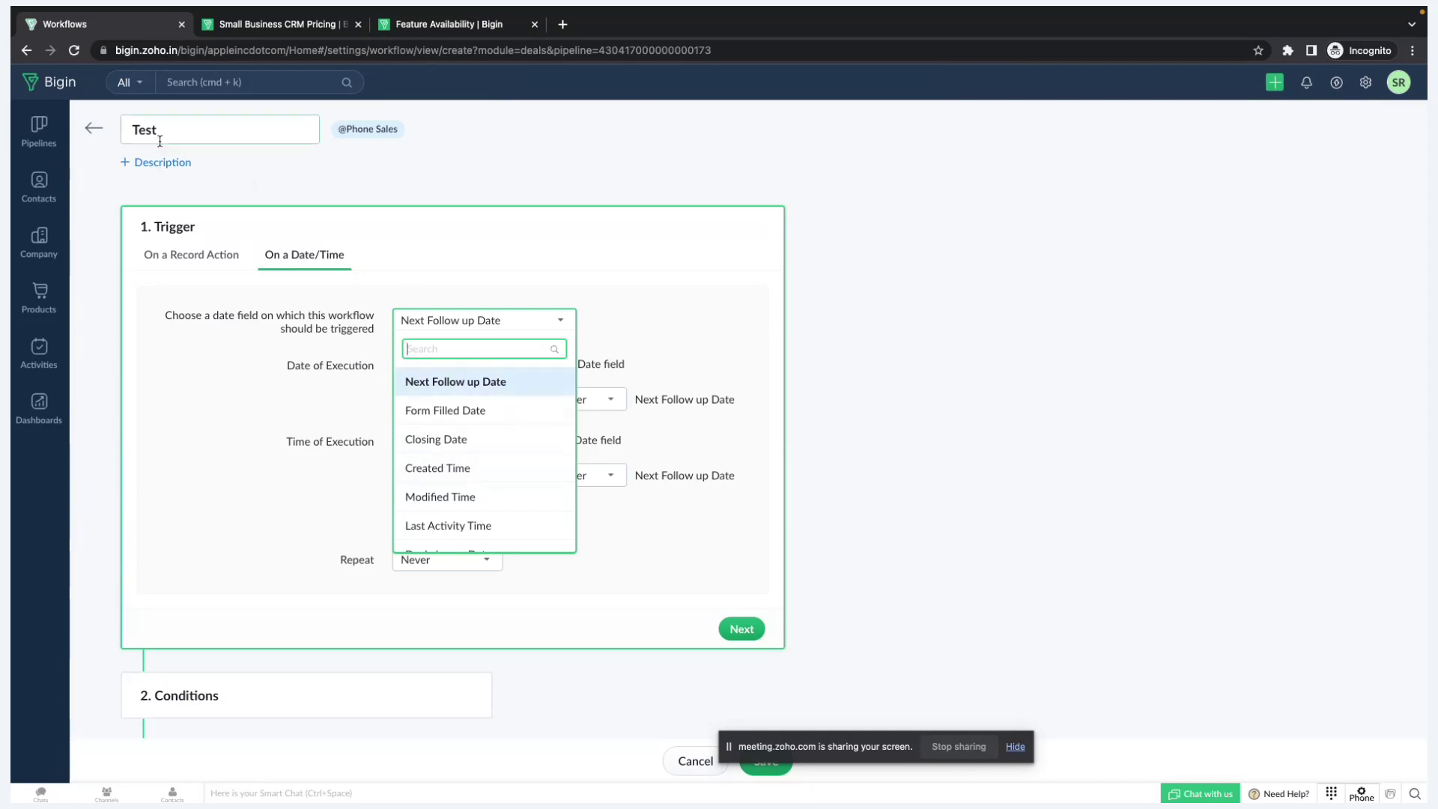
click(92, 135)
Step: Start a new workflow named Test for the Apple Phone Service pipeline
click(1295, 123)
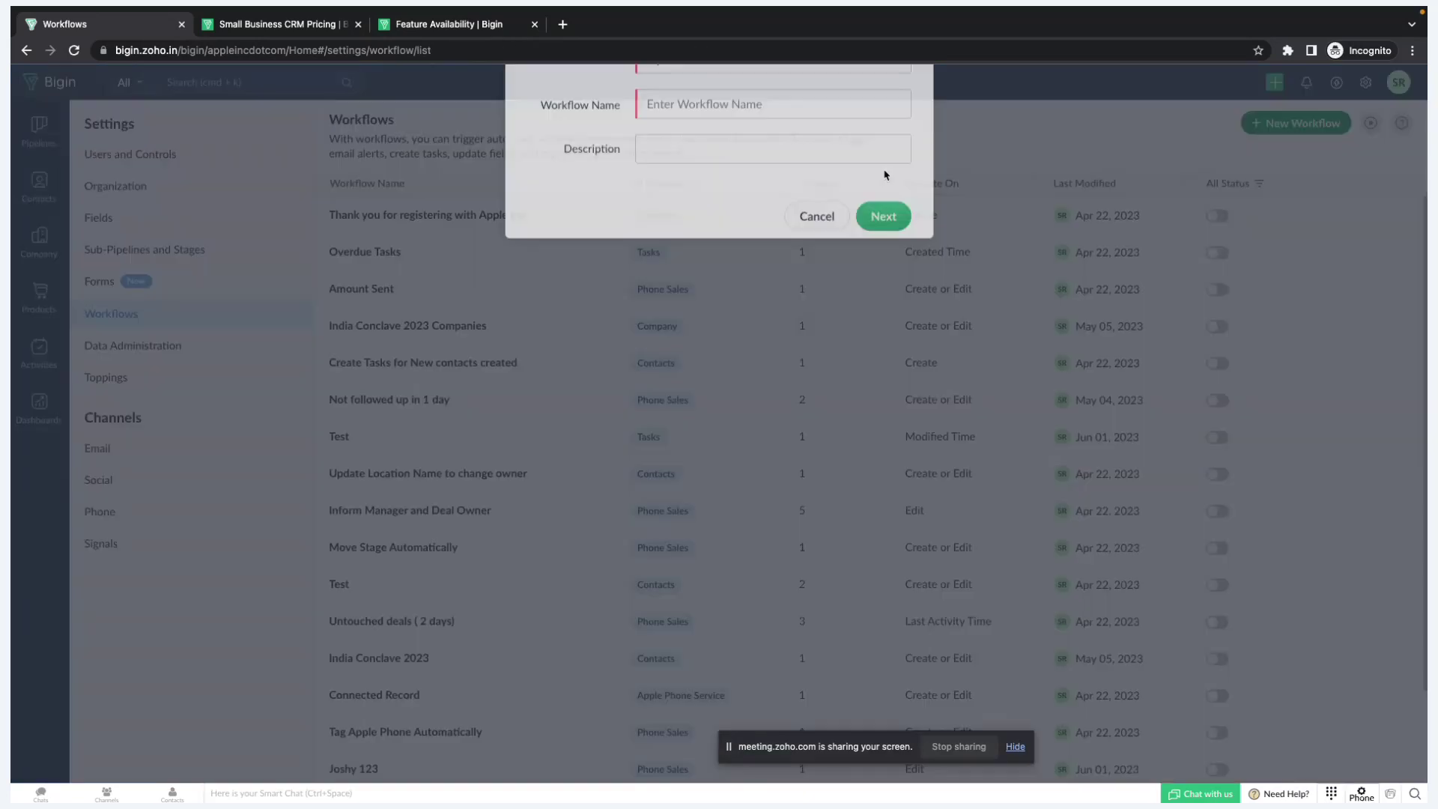
click(674, 188)
mouse_move(822, 225)
click(966, 241)
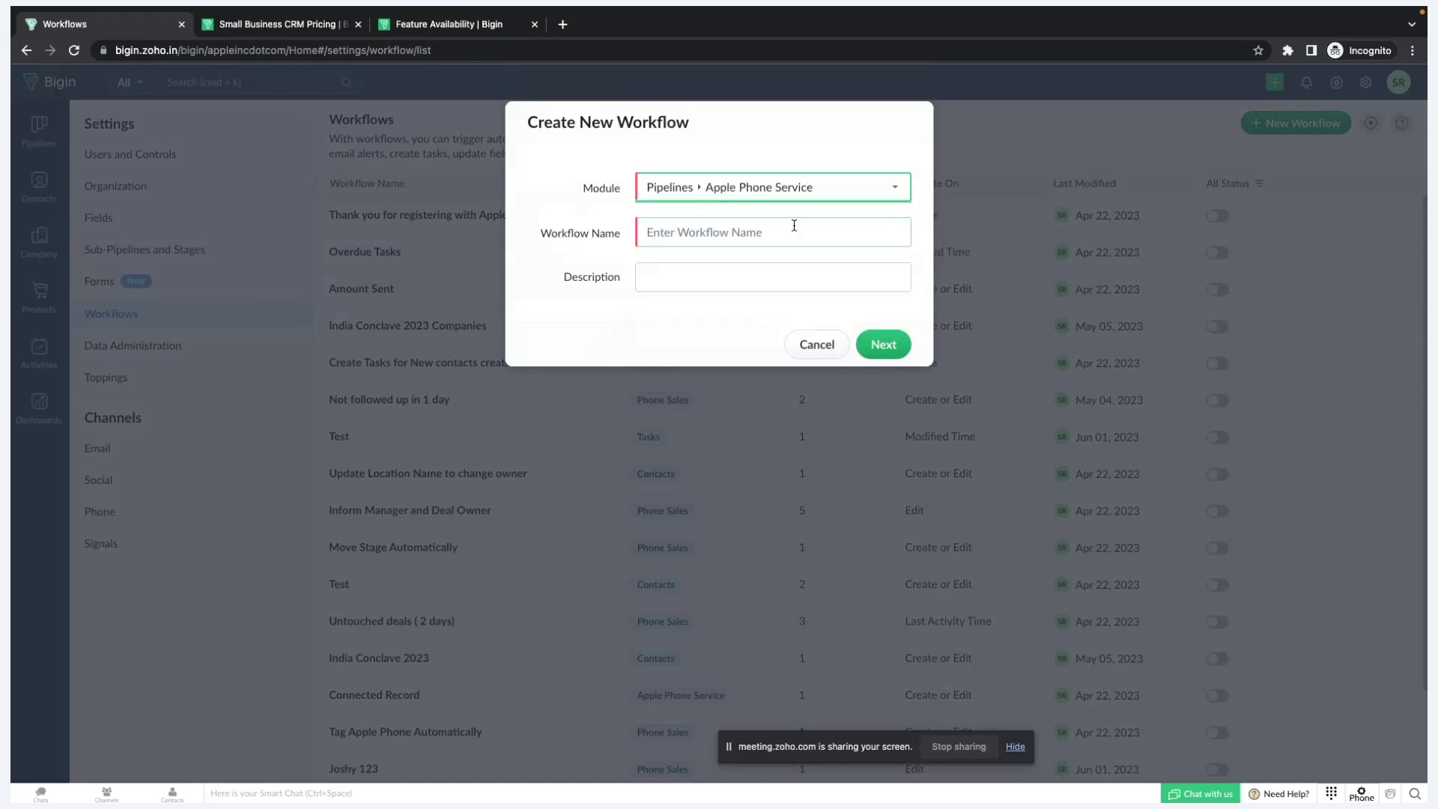
click(717, 231)
text(Test)
click(884, 344)
Step: Set the workflow to trigger on a date/time using the Birthday Date field, and highlight execution on that date
click(313, 256)
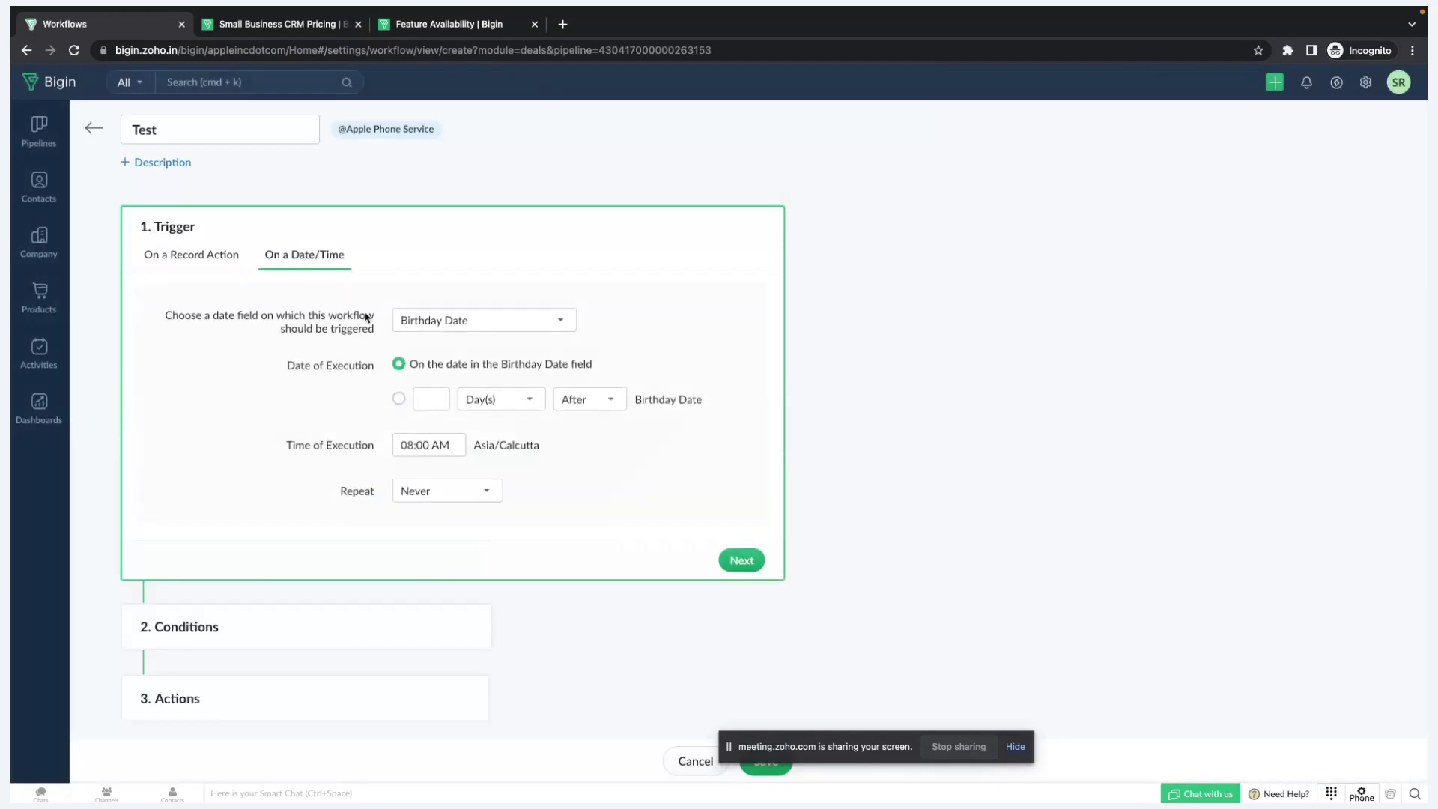
click(460, 322)
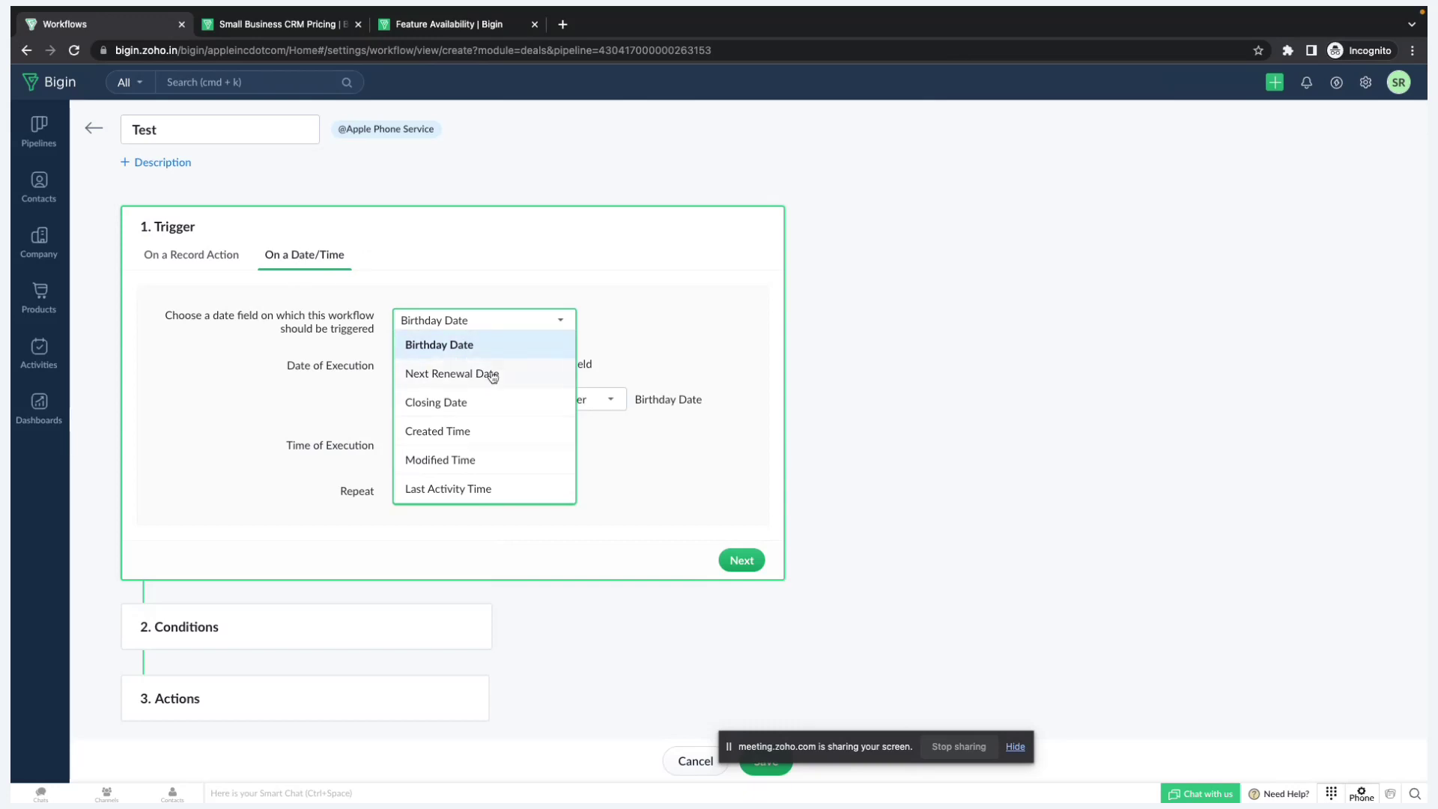
click(475, 343)
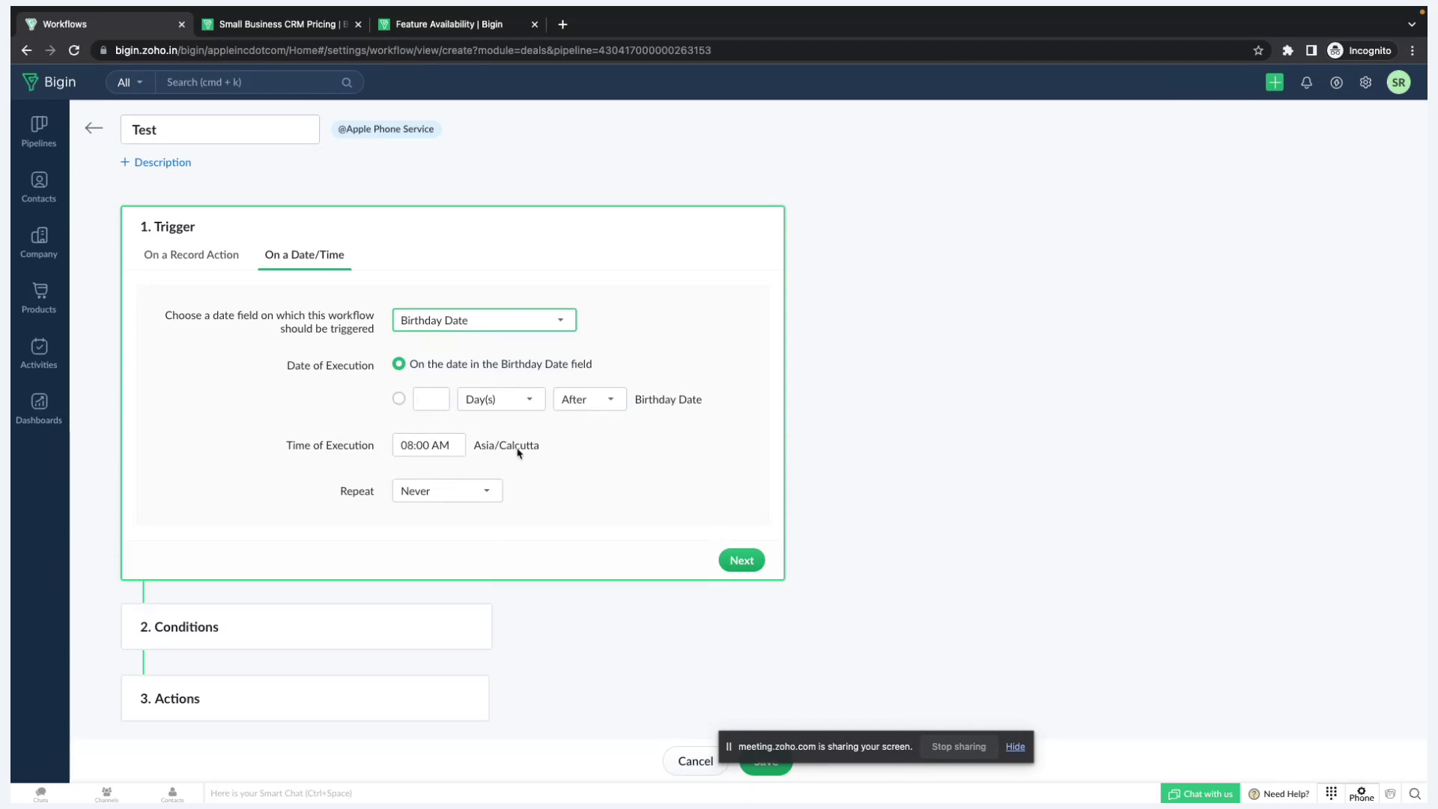
click(643, 369)
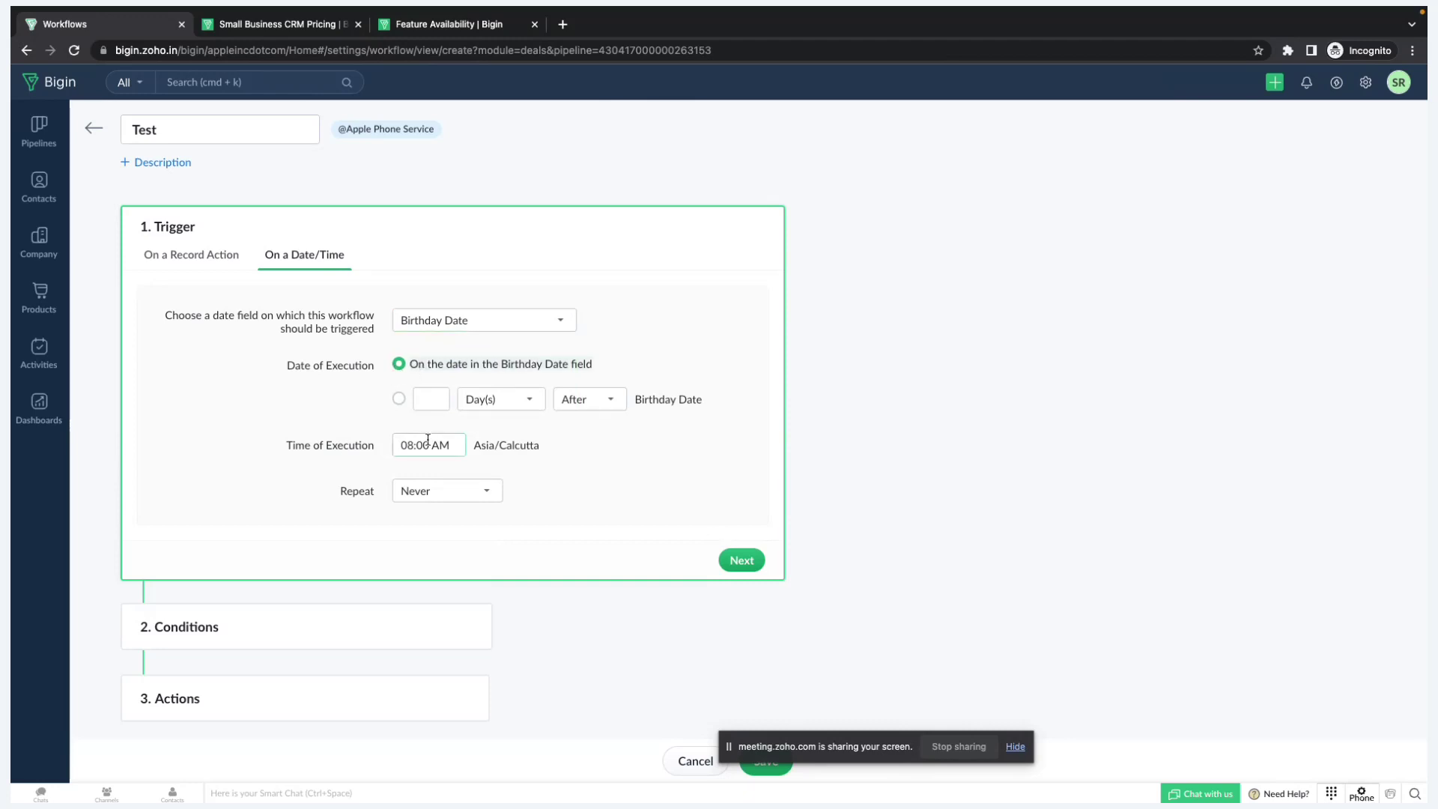
Step: Keep the trigger's execution settings and apply the Test workflow to all enquiries
click(740, 560)
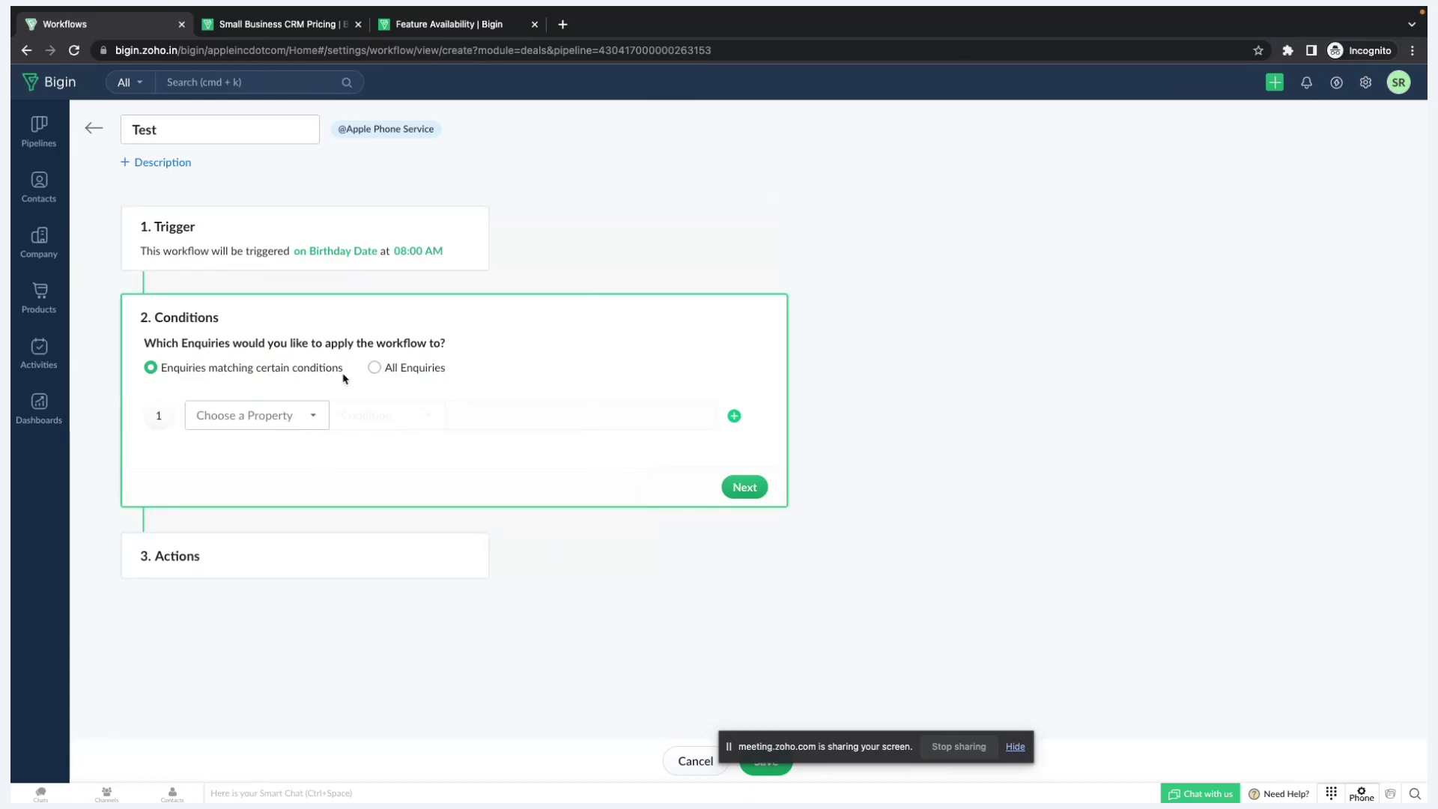
click(374, 367)
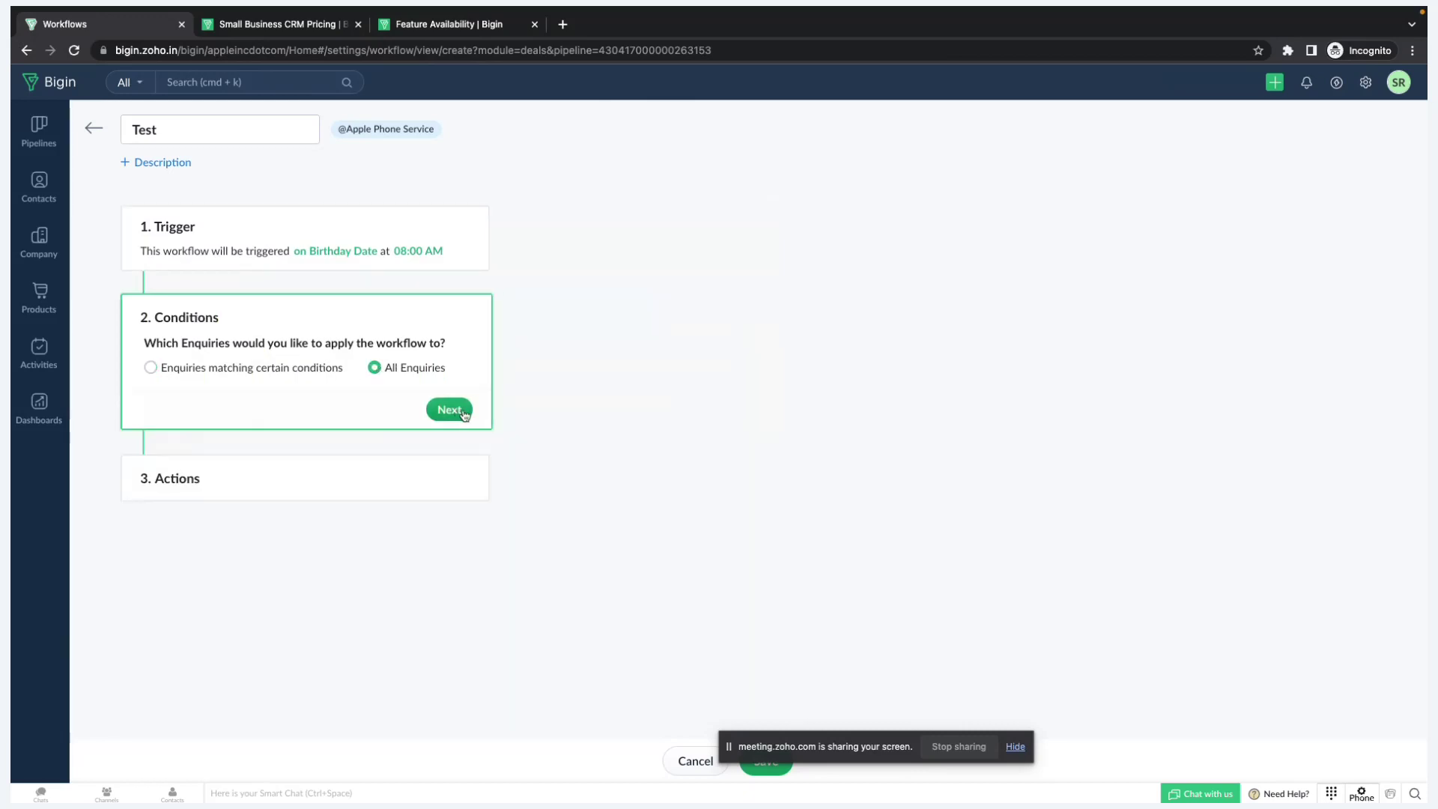
click(449, 409)
Step: Draft an email notification named Happy BorthdAY for the Email recipient with the Deal Moved from Price Quote to Negotiation template, and discard it
click(201, 441)
click(1120, 162)
text(Happy BorthdAY)
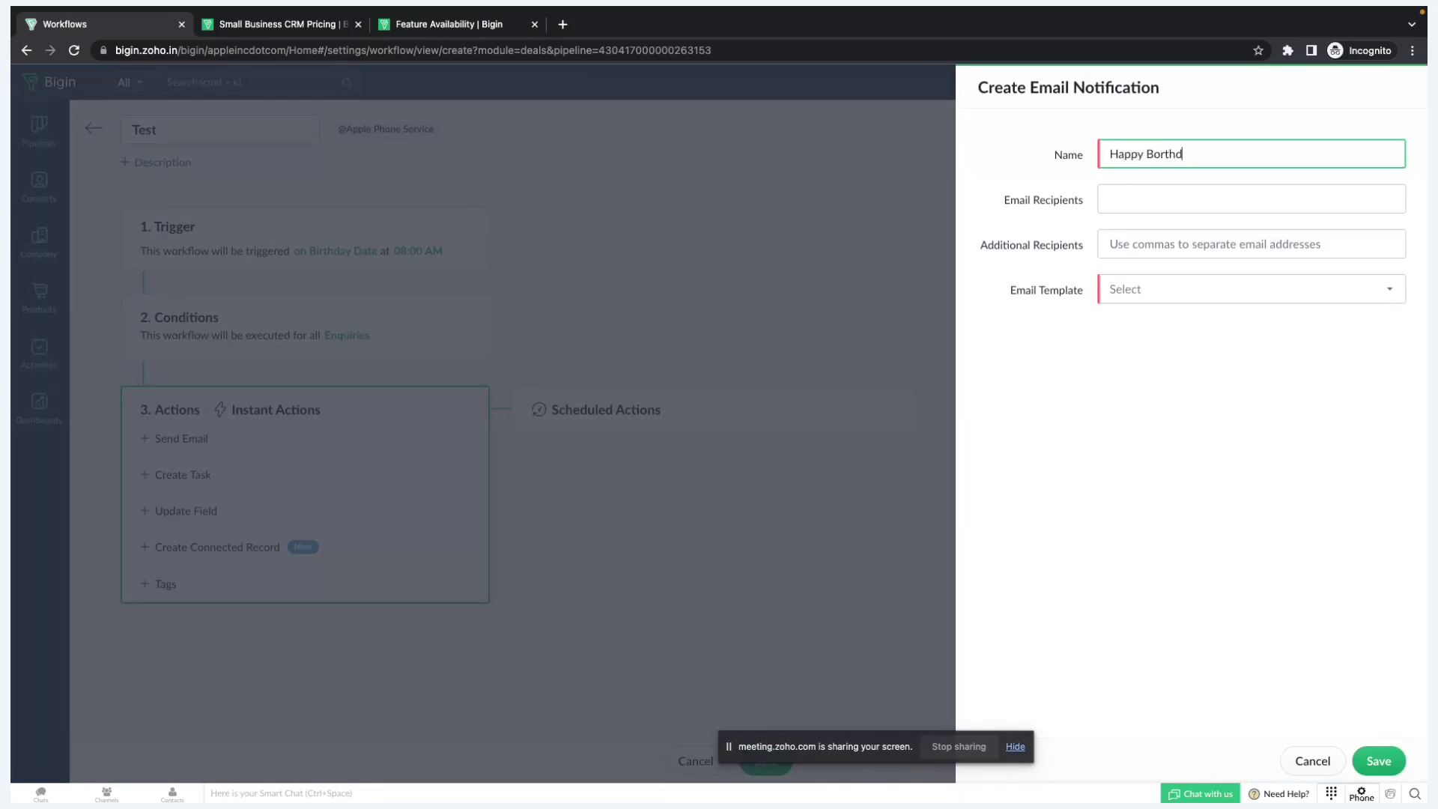
click(1134, 209)
scroll(1156, 314, down, 3)
click(1143, 367)
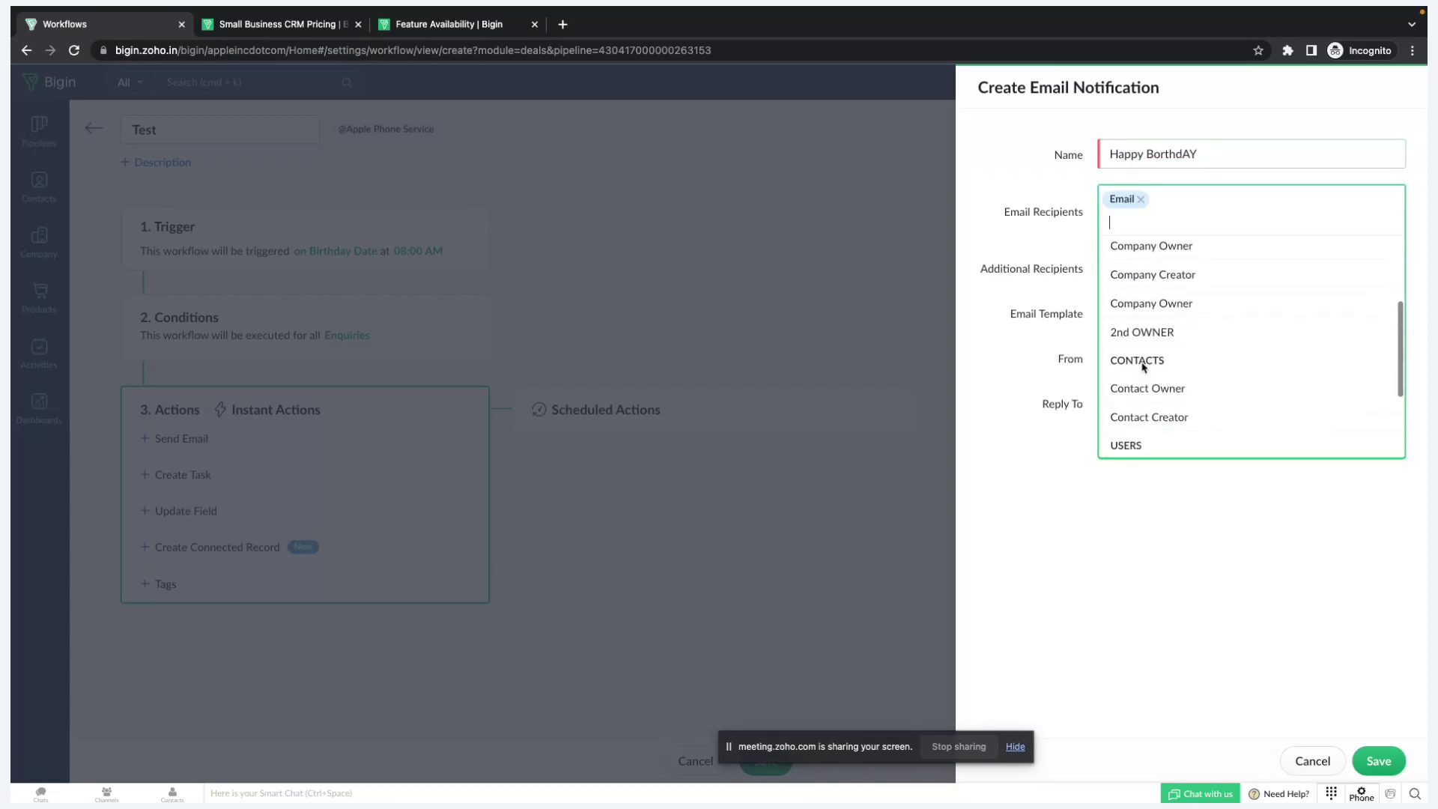
click(1104, 532)
click(1153, 313)
click(1153, 334)
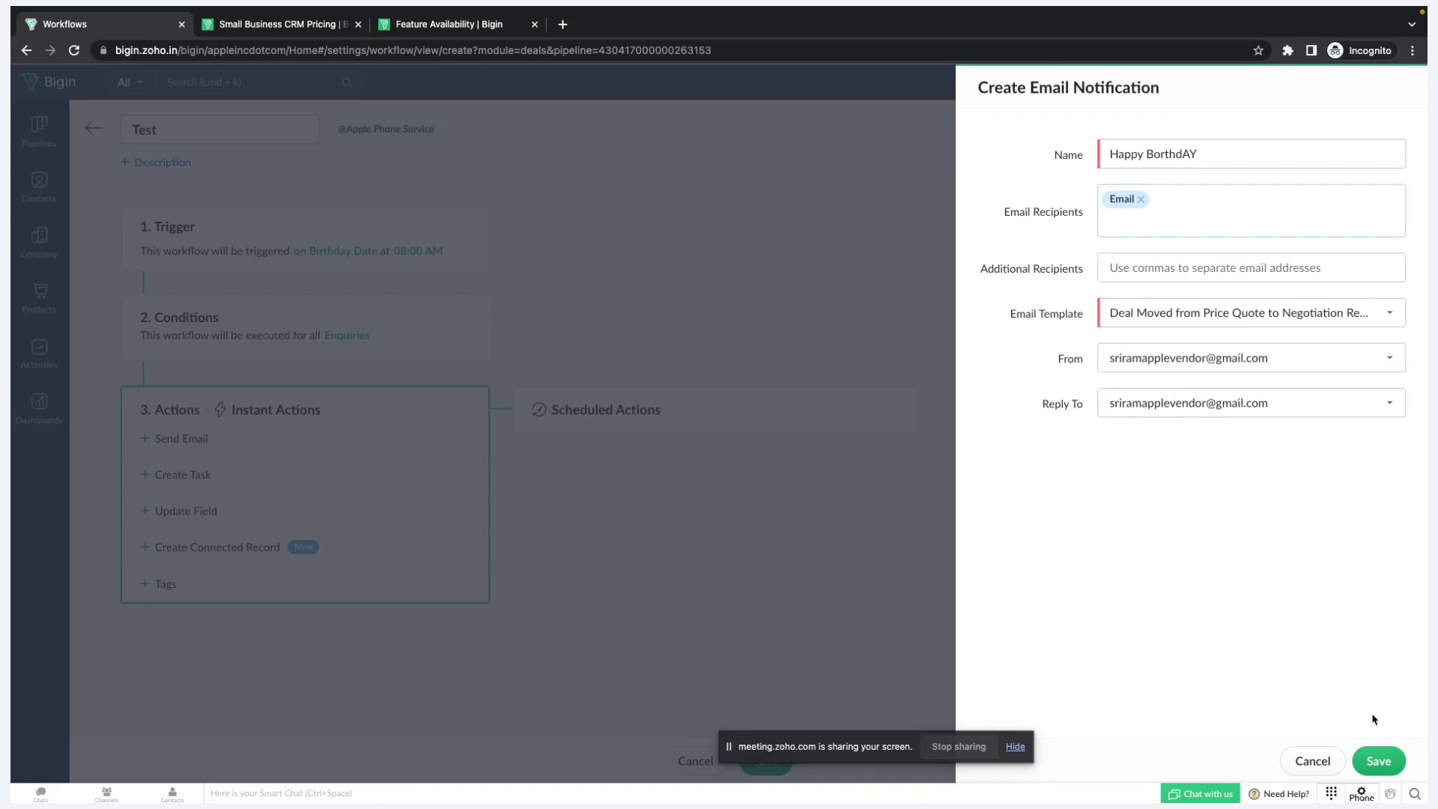
click(1307, 760)
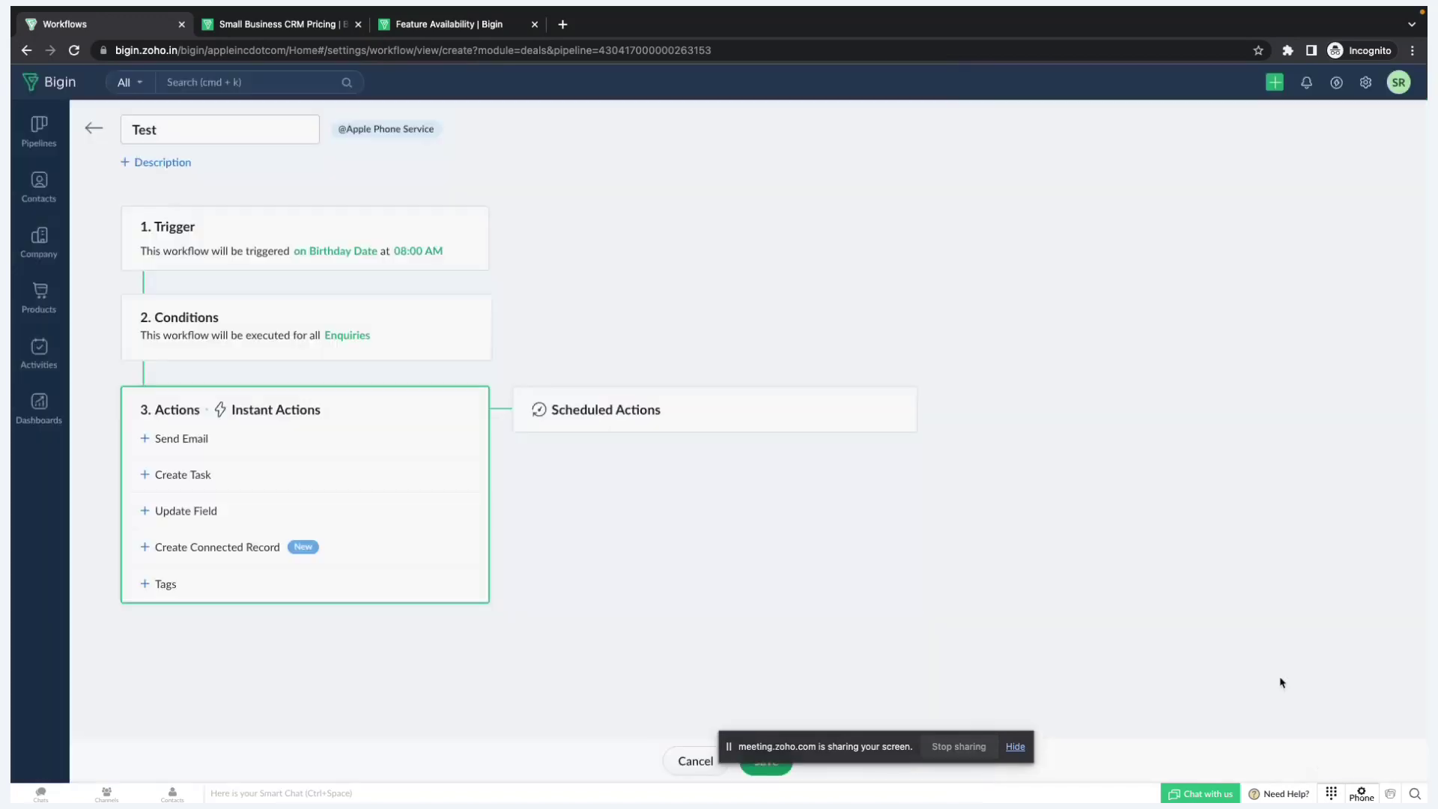
Step: Set the workflow's scheduled actions to execute 2 days after the workflow is triggered
click(574, 411)
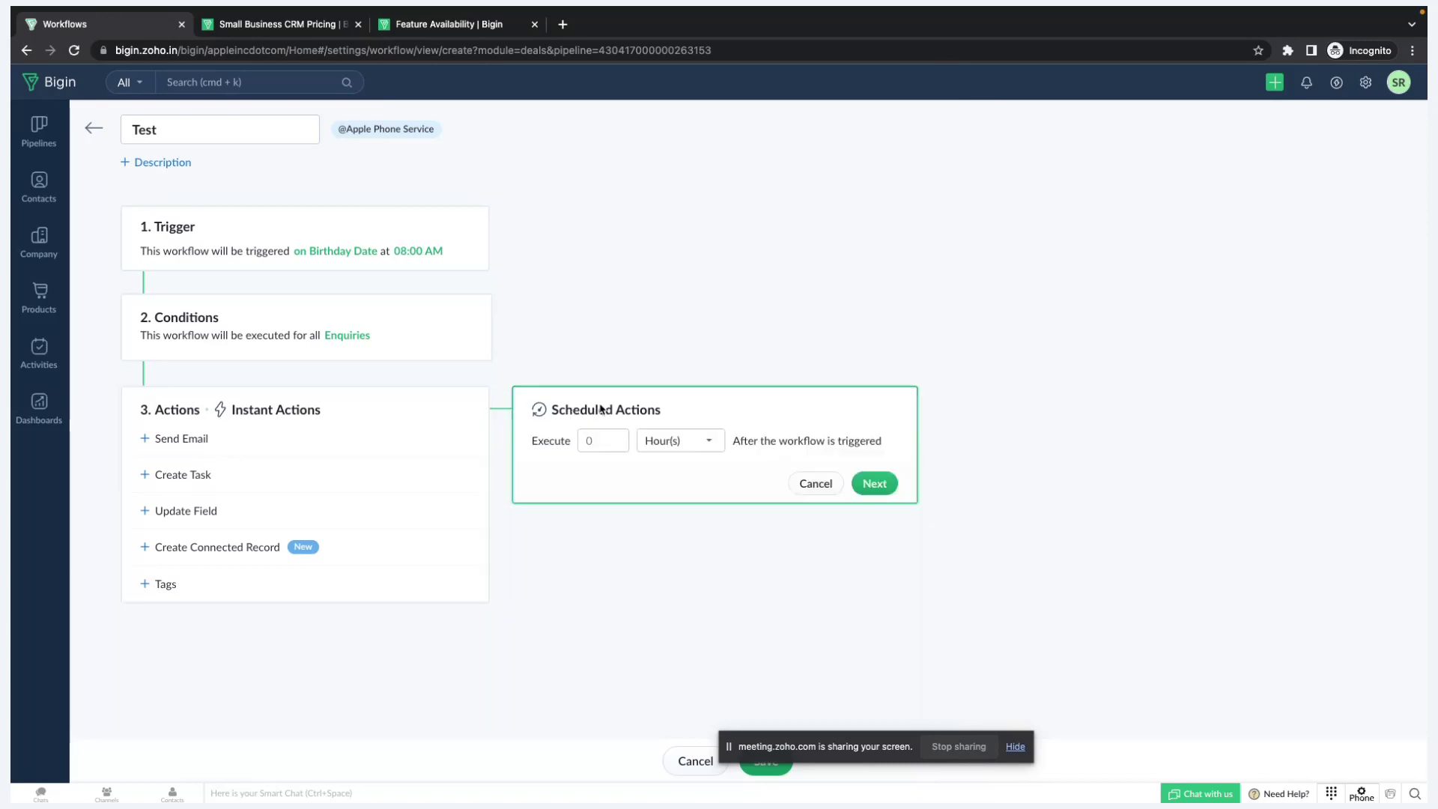
click(598, 442)
text(2)
click(670, 441)
click(676, 491)
click(591, 441)
click(683, 525)
Step: Highlight "Advanced automation with stage transition rules" in the Premier plan on the Bigin pricing page
click(294, 25)
scroll(969, 430, down, 1)
drag(929, 440, 1023, 462)
click(1040, 462)
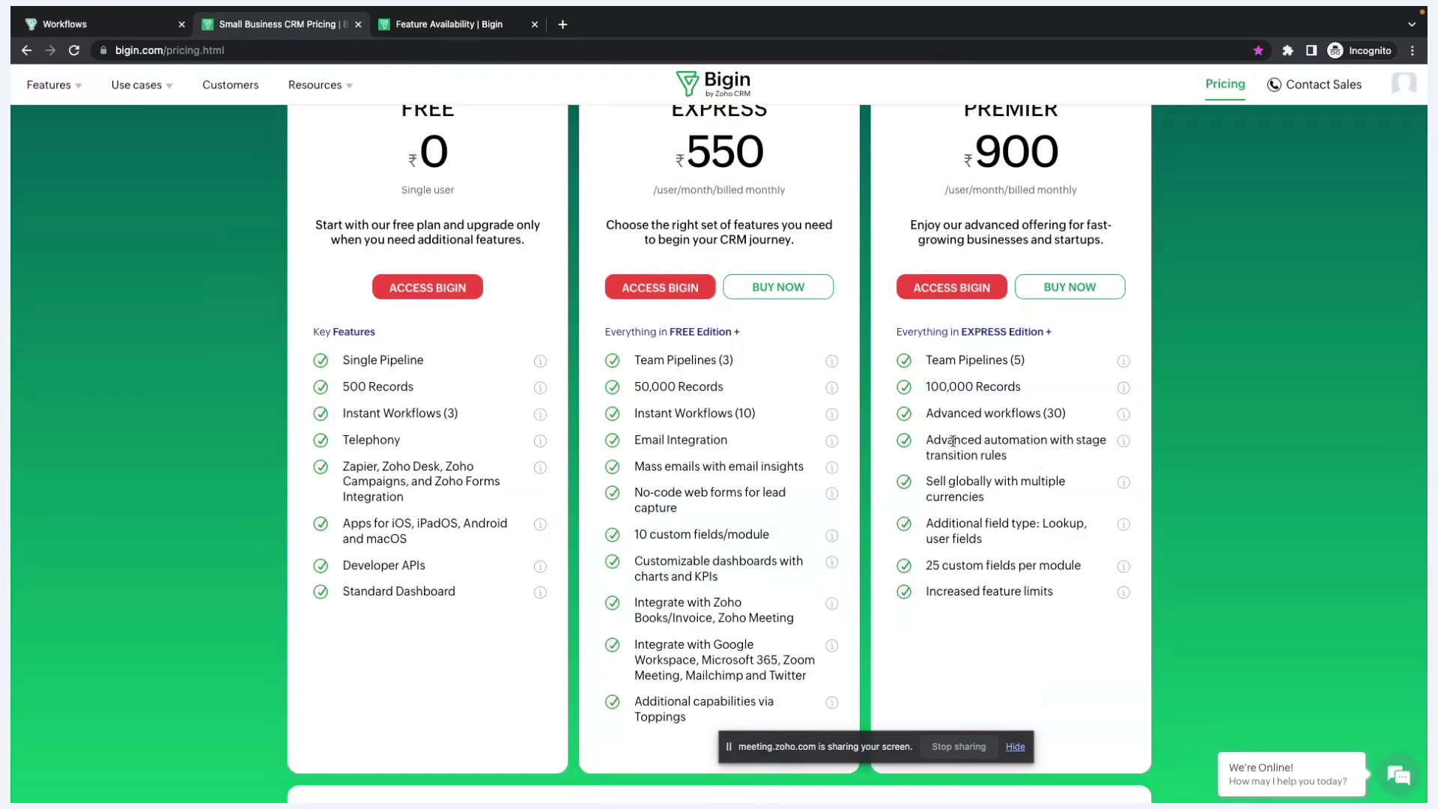
drag(927, 437, 1010, 461)
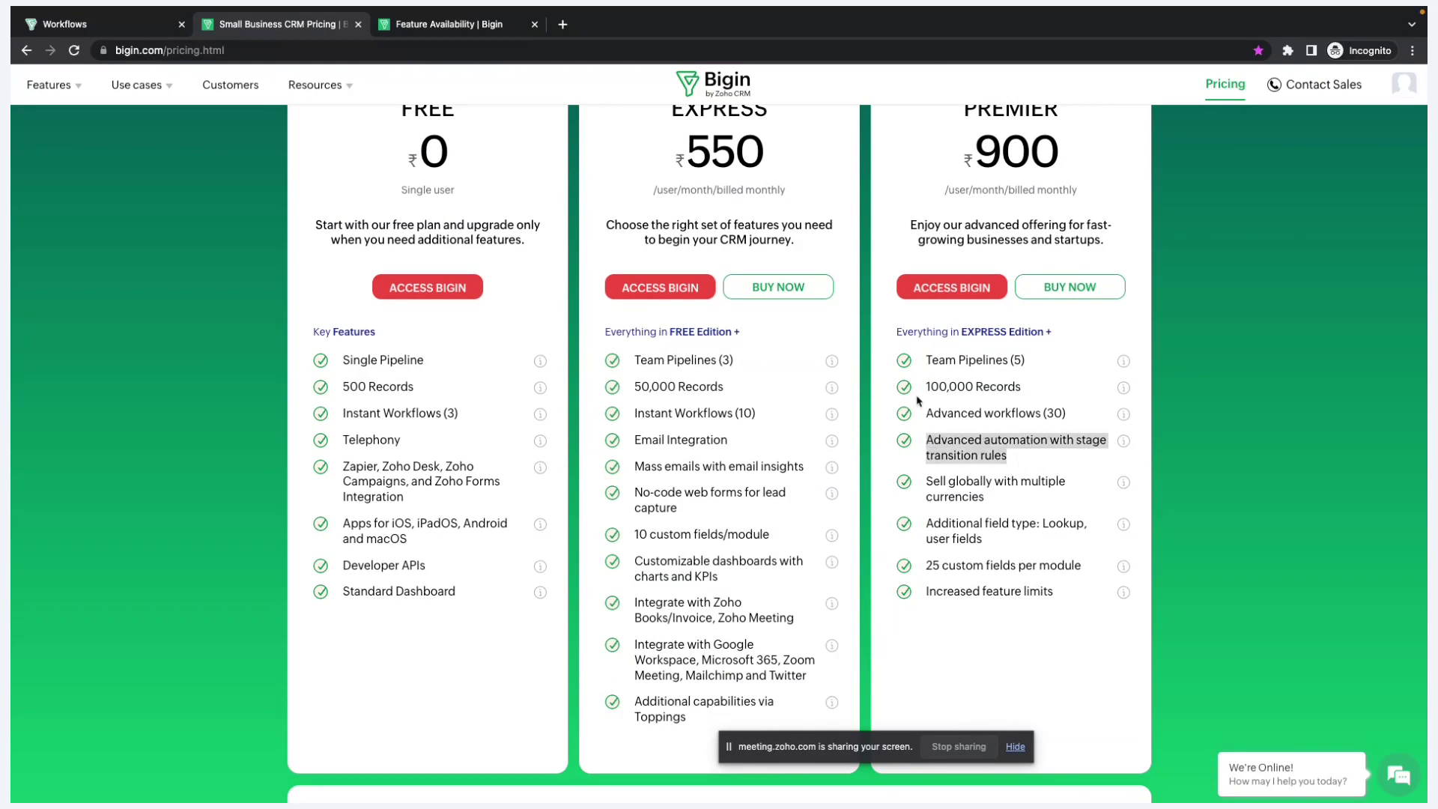
Step: Return to the CRM, open the Phone Sales pipeline and look over its deal stages
click(138, 14)
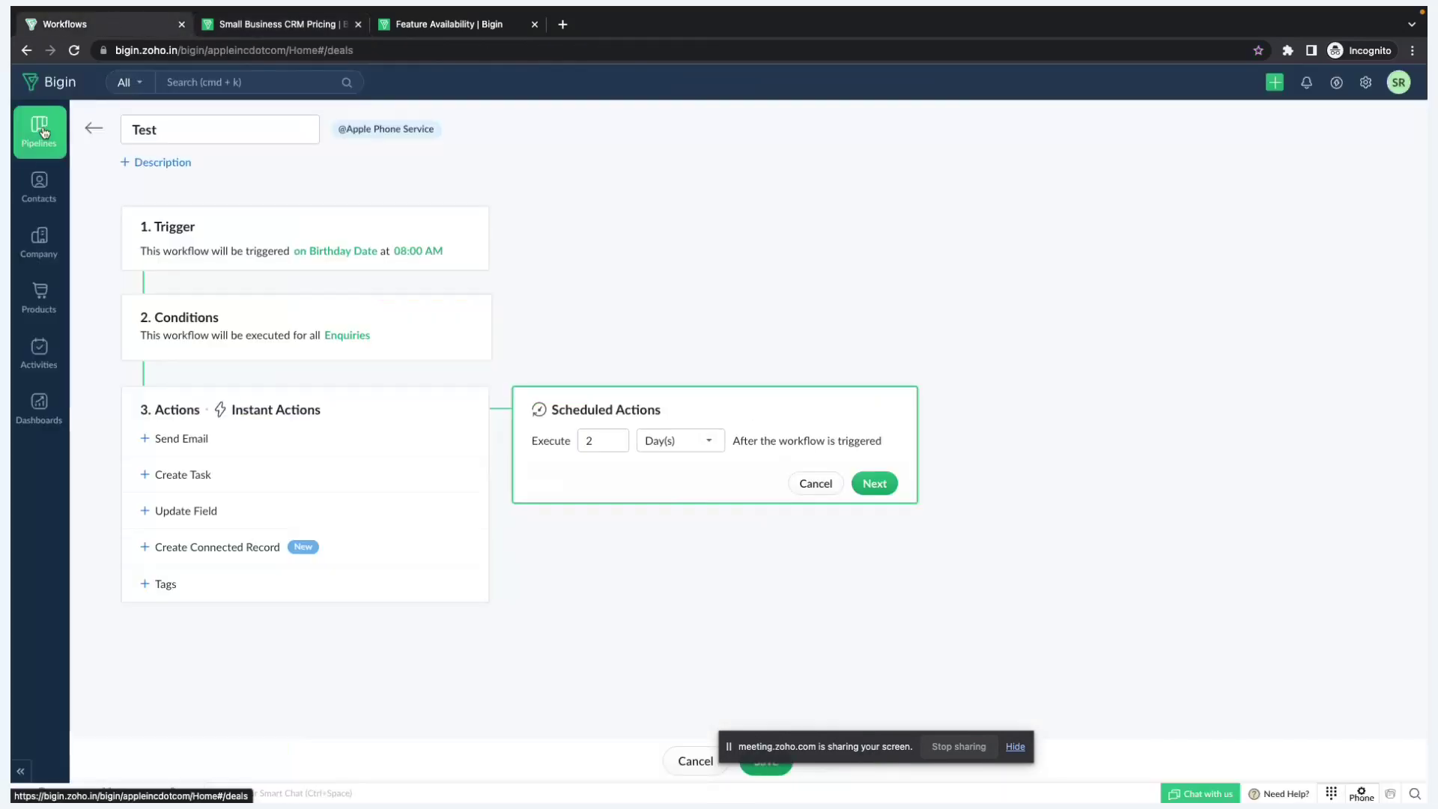
click(42, 131)
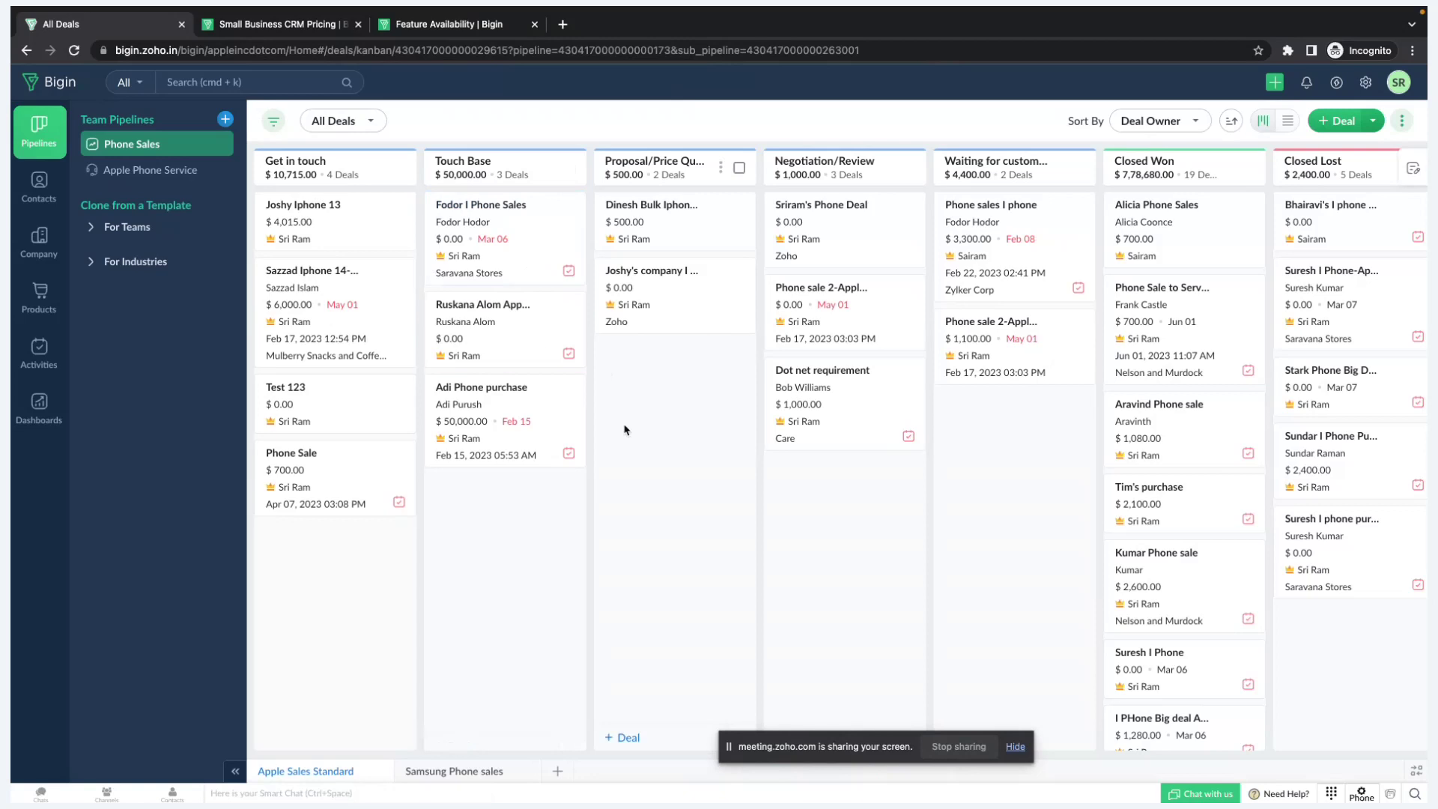
scroll(861, 456, right, 1)
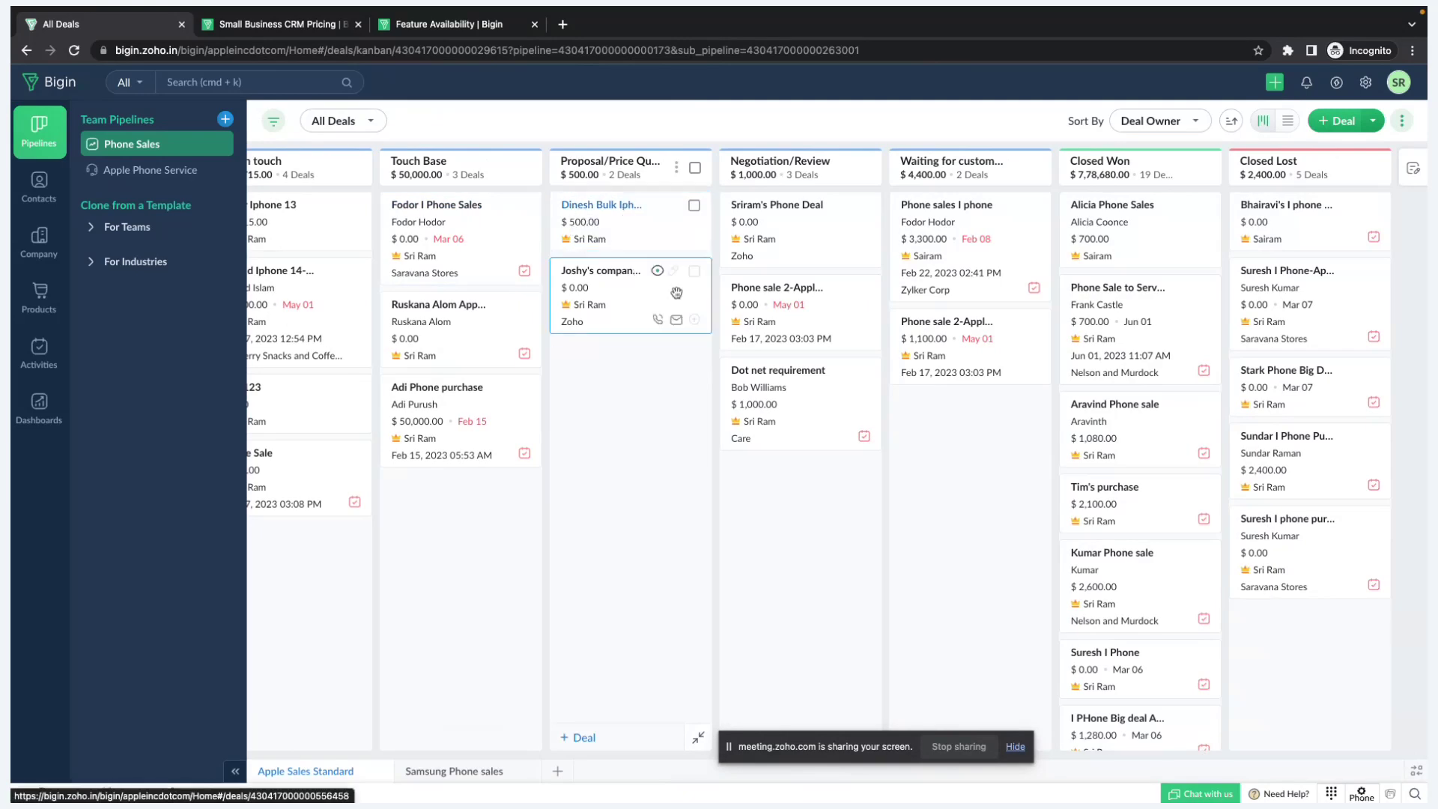
scroll(685, 387, left, 1)
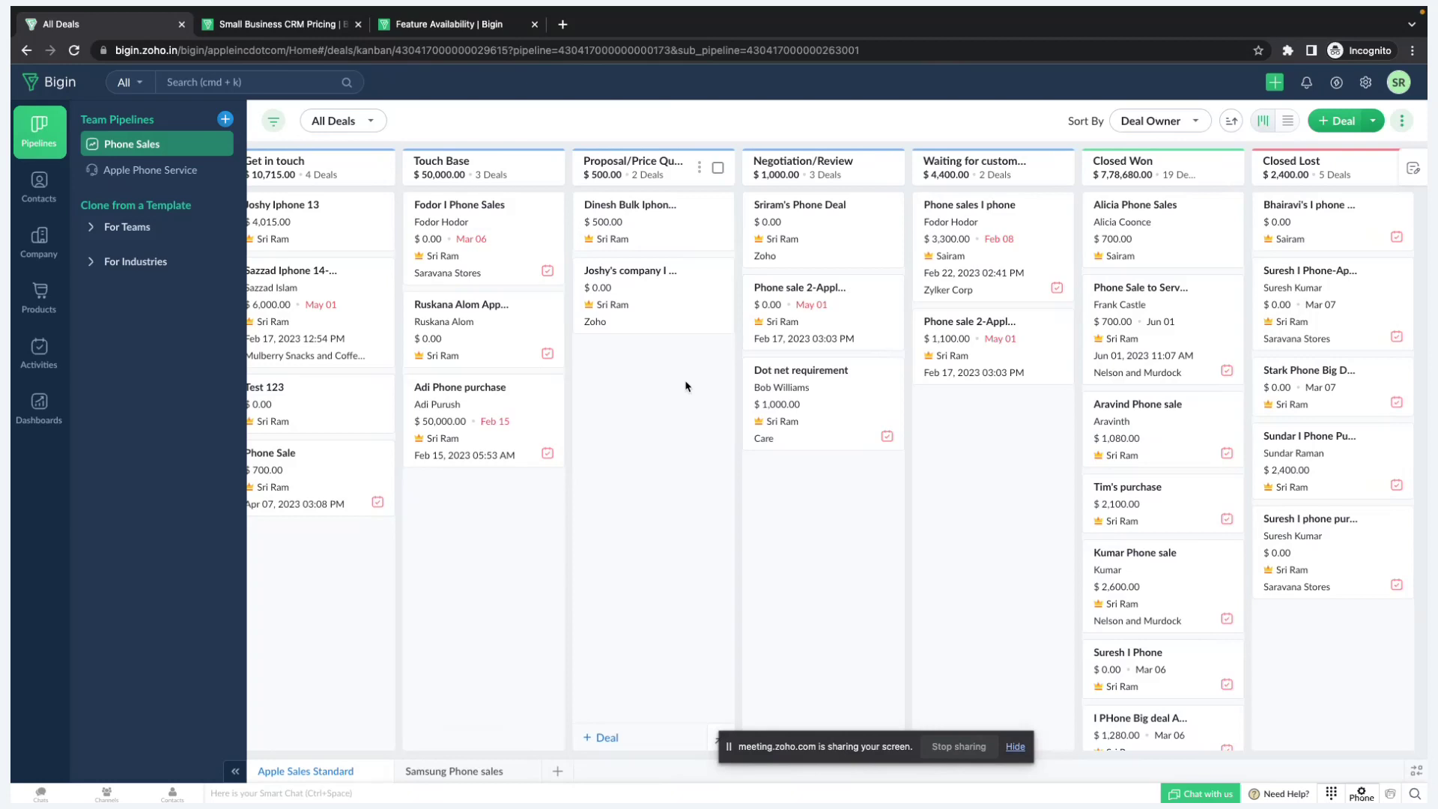
Step: Go back to the pricing page and highlight only the words "stage transition rules" in the Premier plan
click(274, 24)
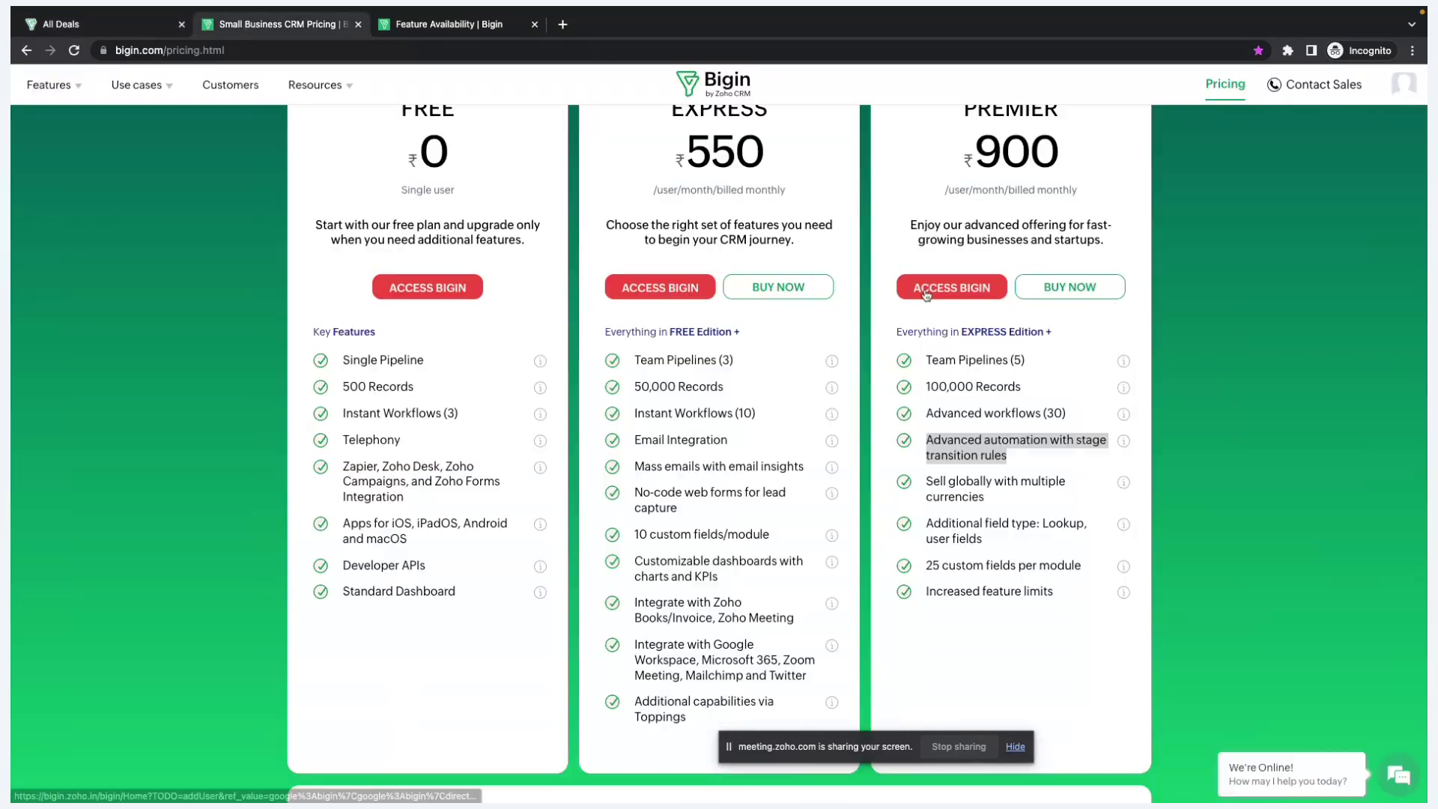
click(1016, 446)
drag(1075, 440, 1081, 462)
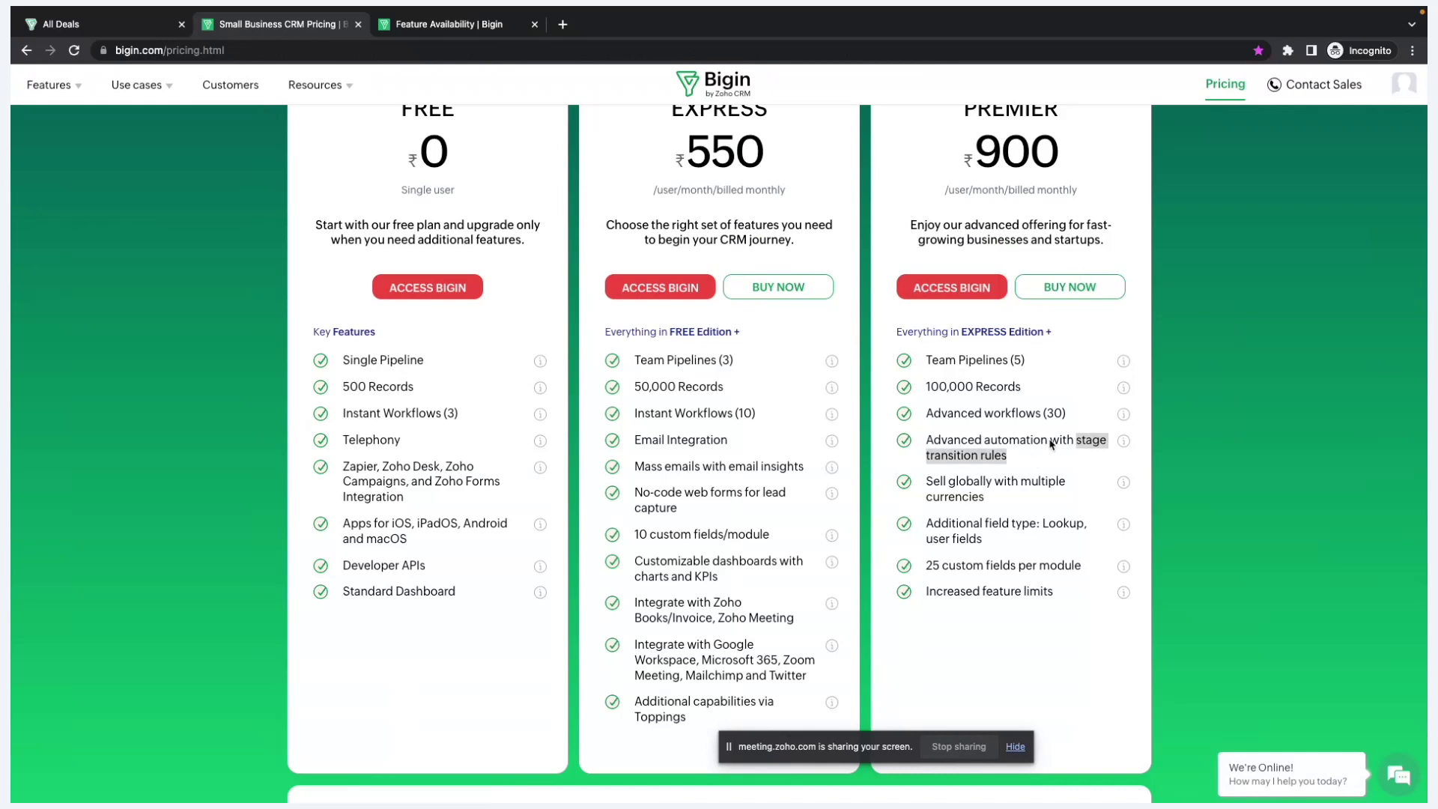
Step: Try moving both Proposal/Price Quote deals to Negotiation/Review, reloading the board between attempts and cancelling the mandatory field update
click(105, 24)
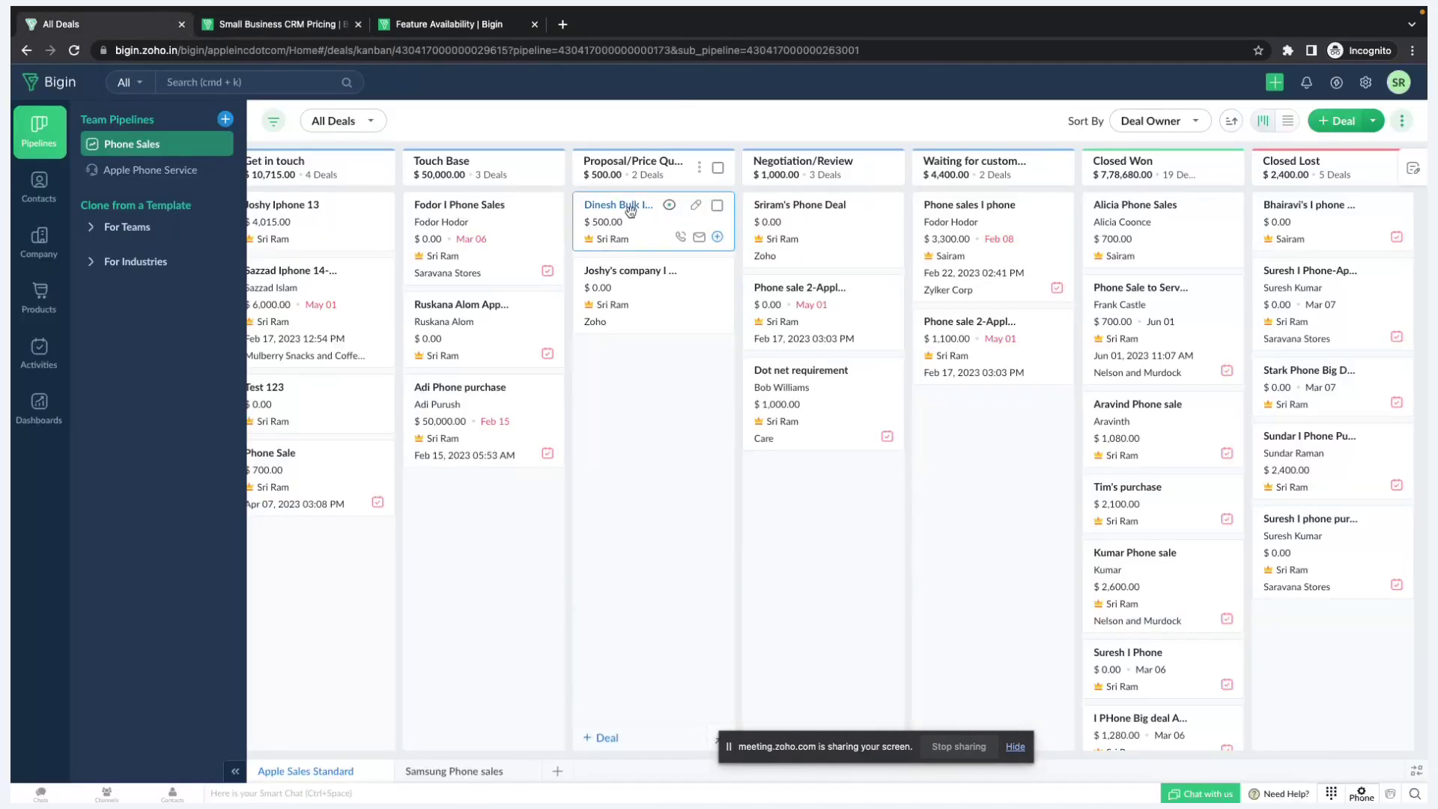
drag(629, 210, 839, 330)
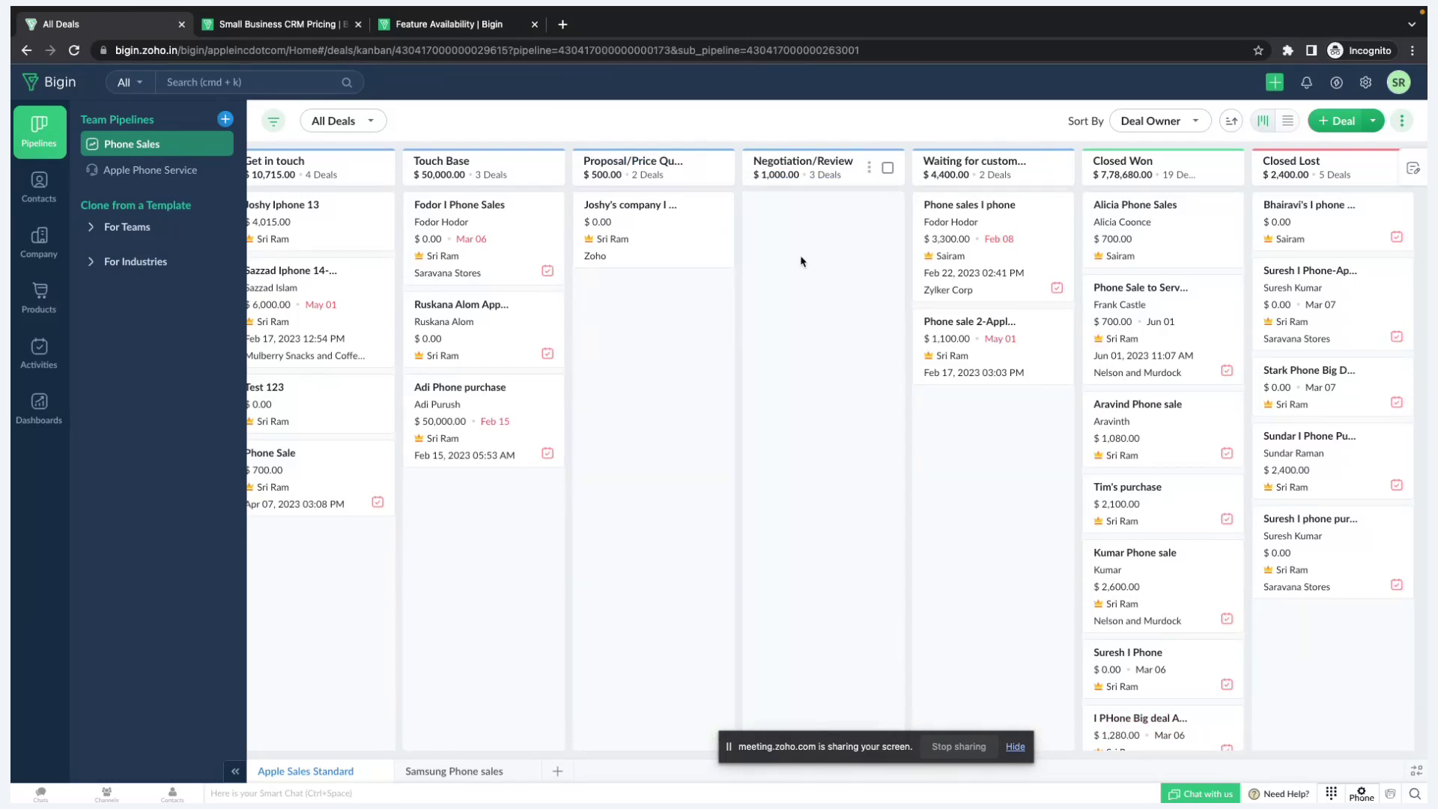
click(74, 51)
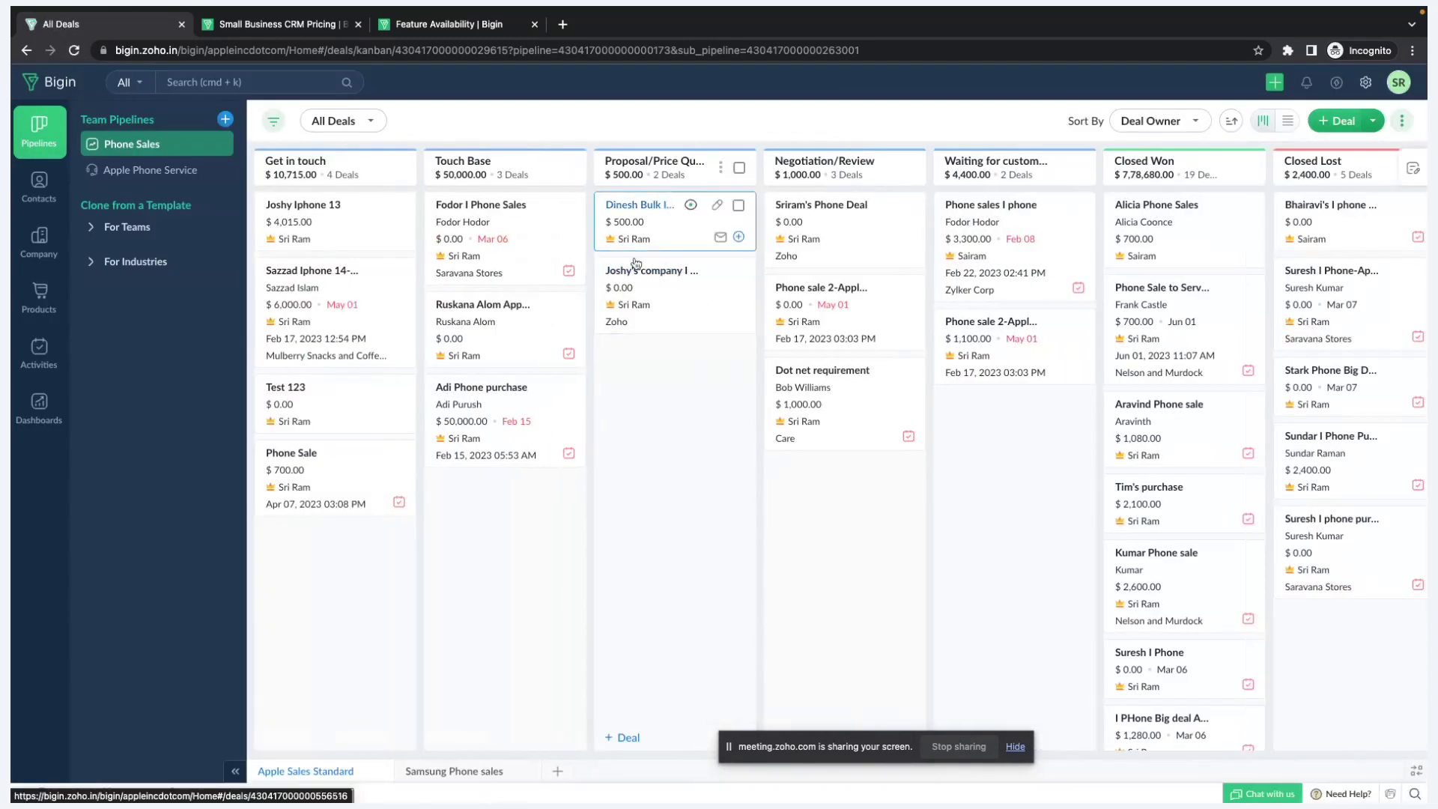
drag(634, 282, 811, 271)
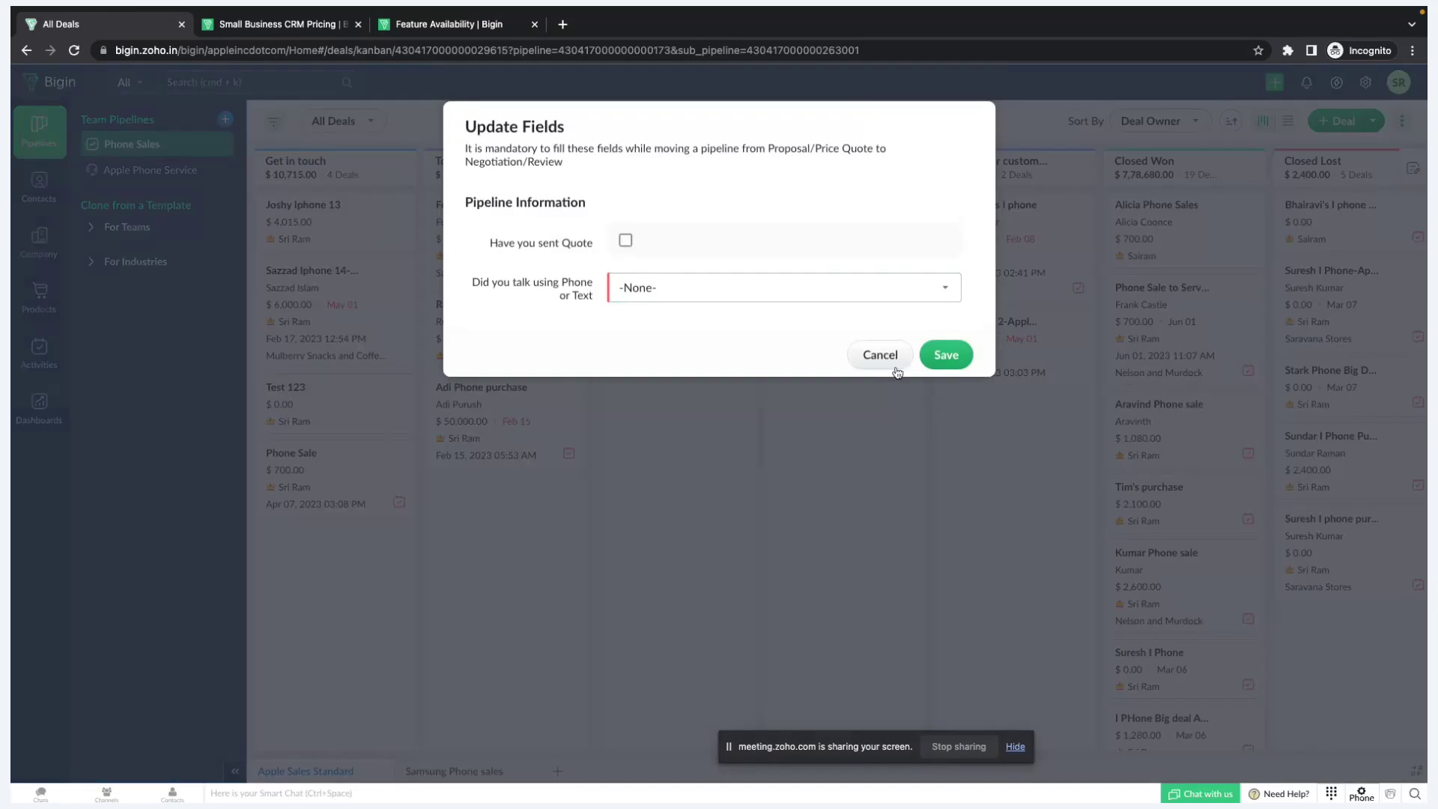
click(886, 363)
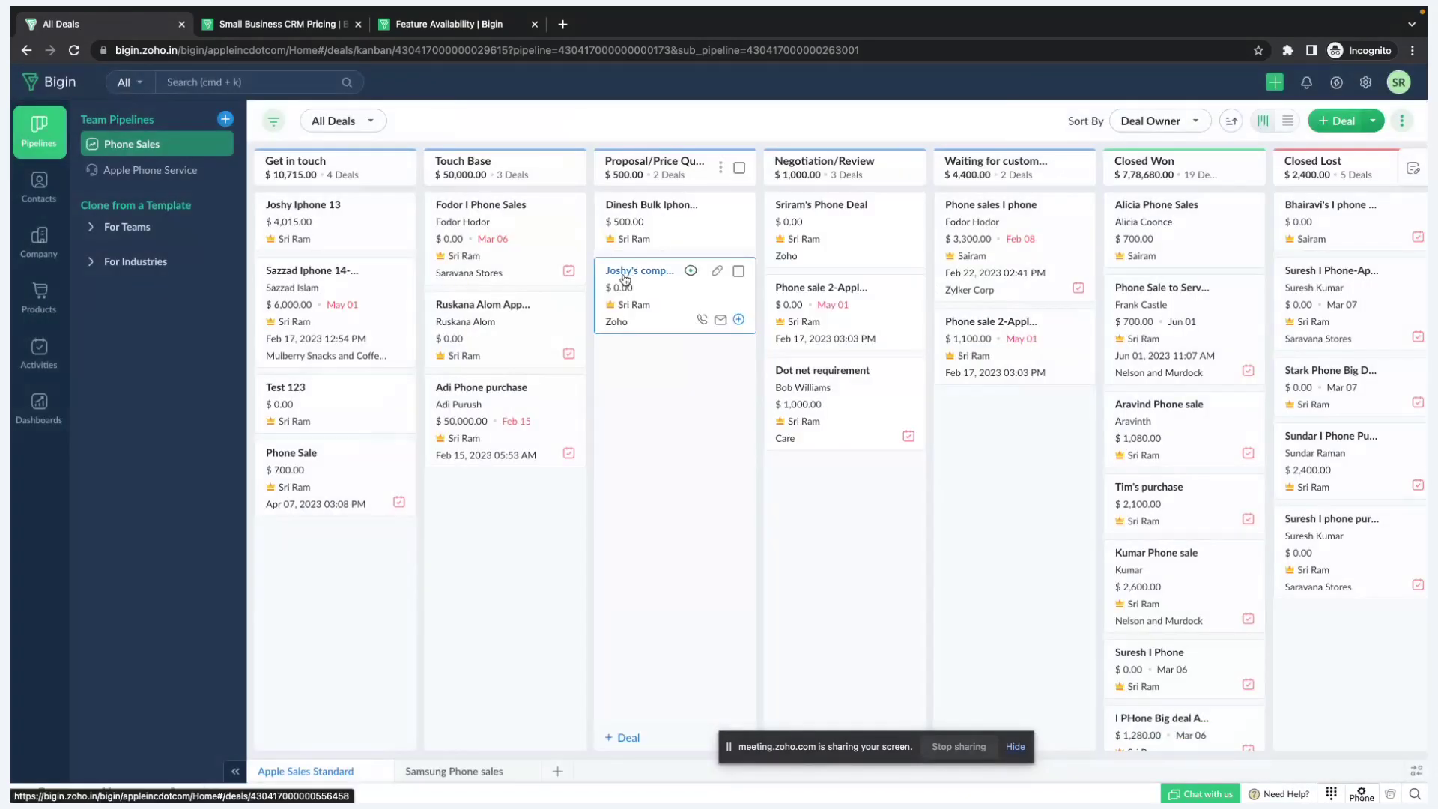
Step: Try moving the second Proposal/Price Quote deal to Negotiation/Review with Have you sent Quote ticked and Phone chosen, and cancel the update
drag(628, 277, 799, 357)
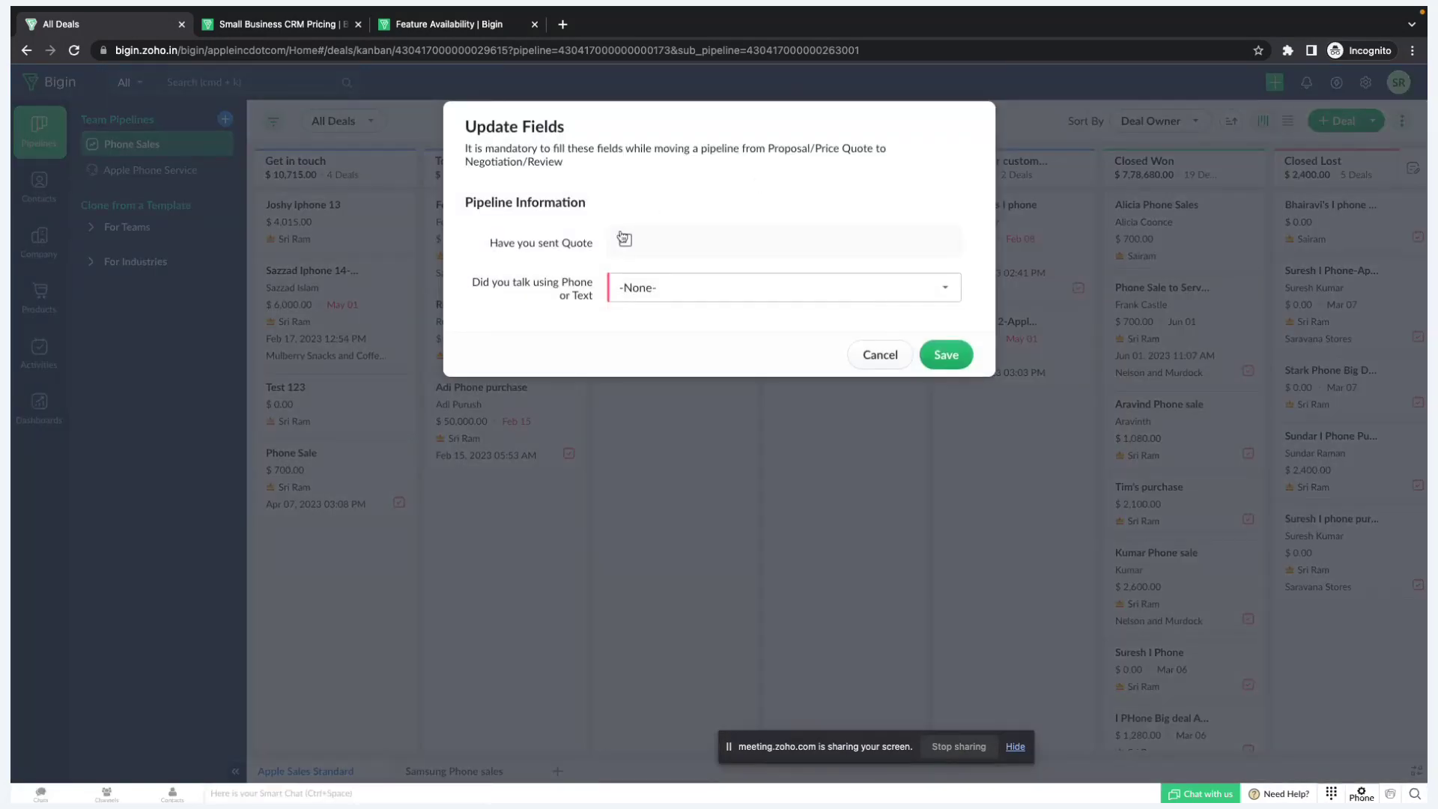
click(642, 293)
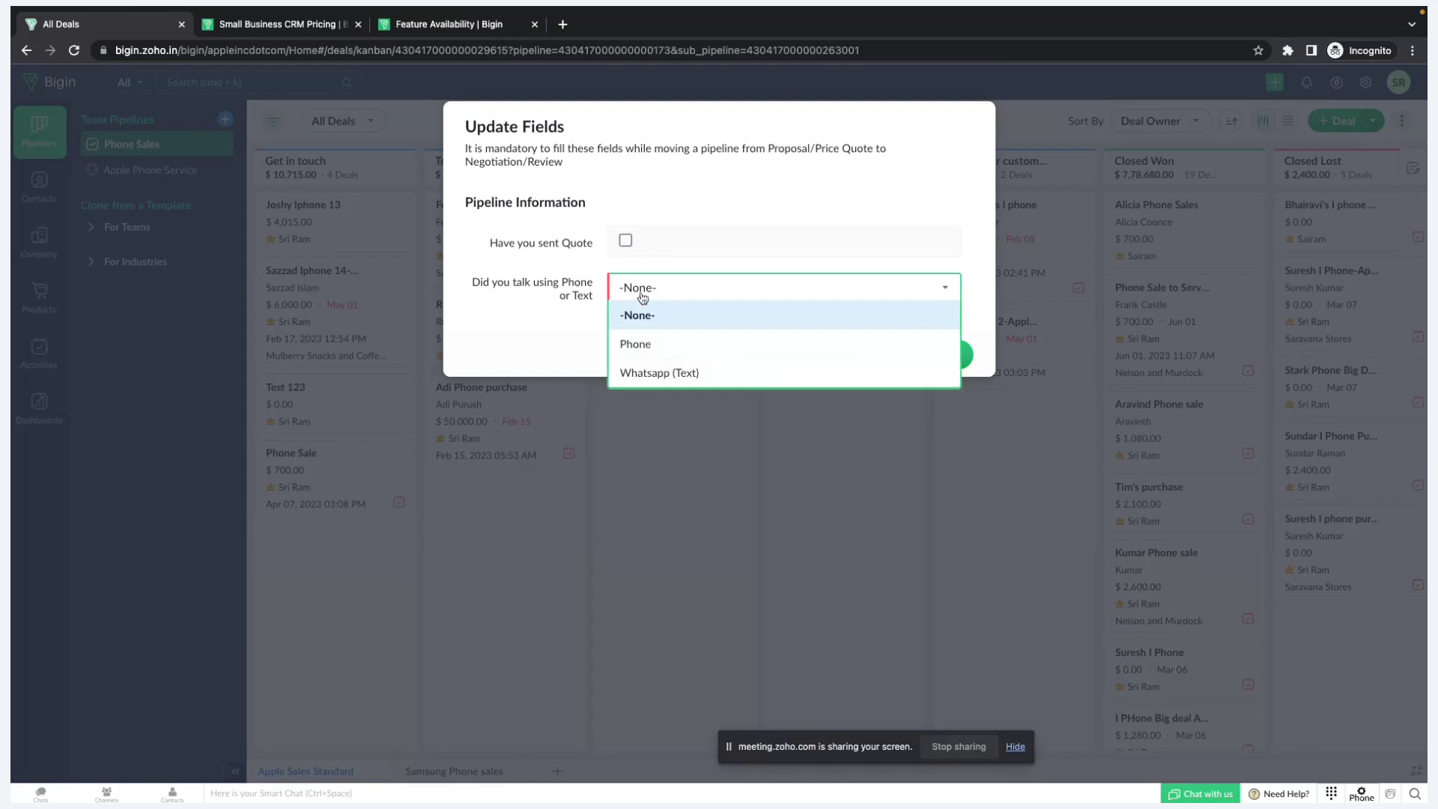
click(635, 344)
click(625, 240)
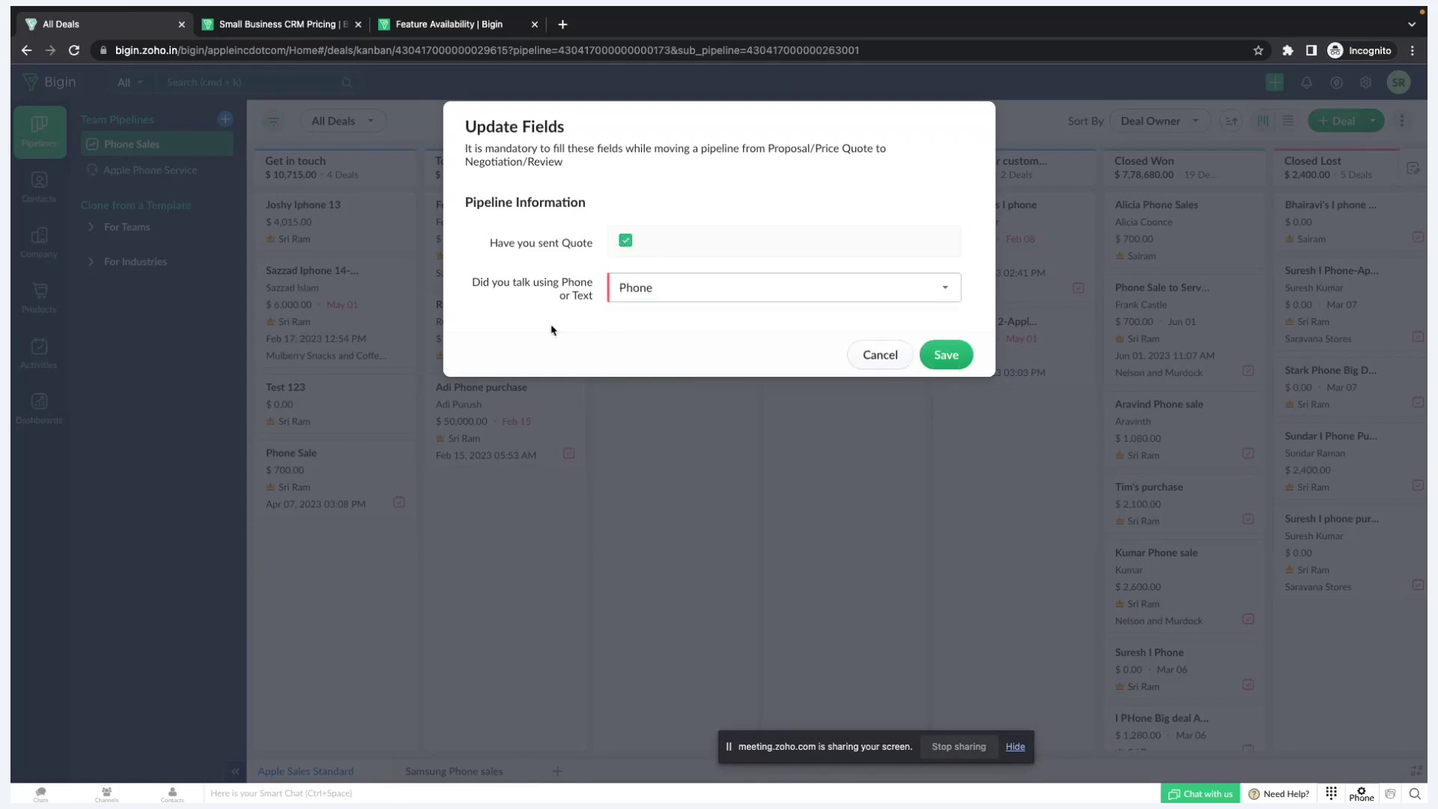
click(868, 356)
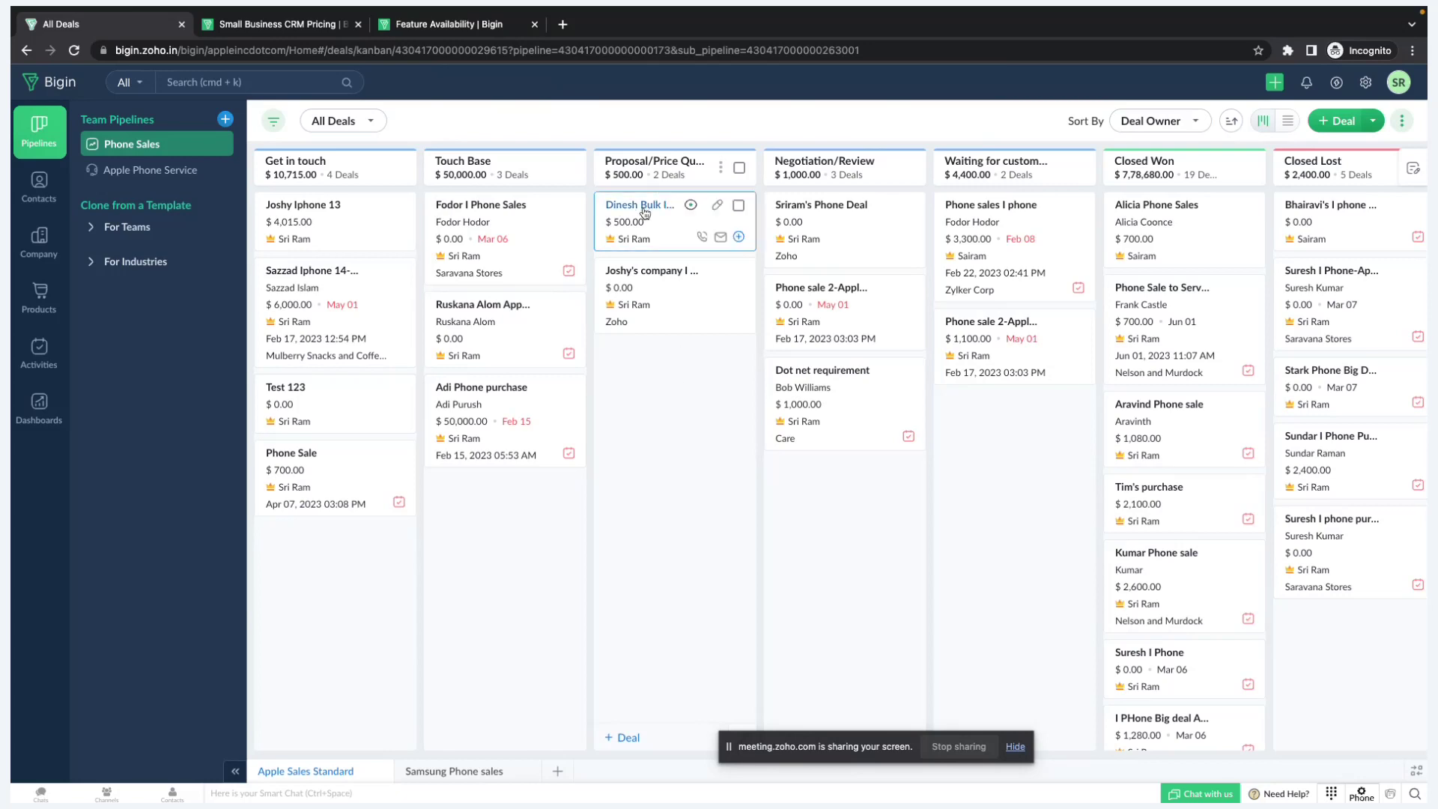
Step: Highlight the Premier feature "Sell globally with multiple currencies" on the pricing page
click(277, 24)
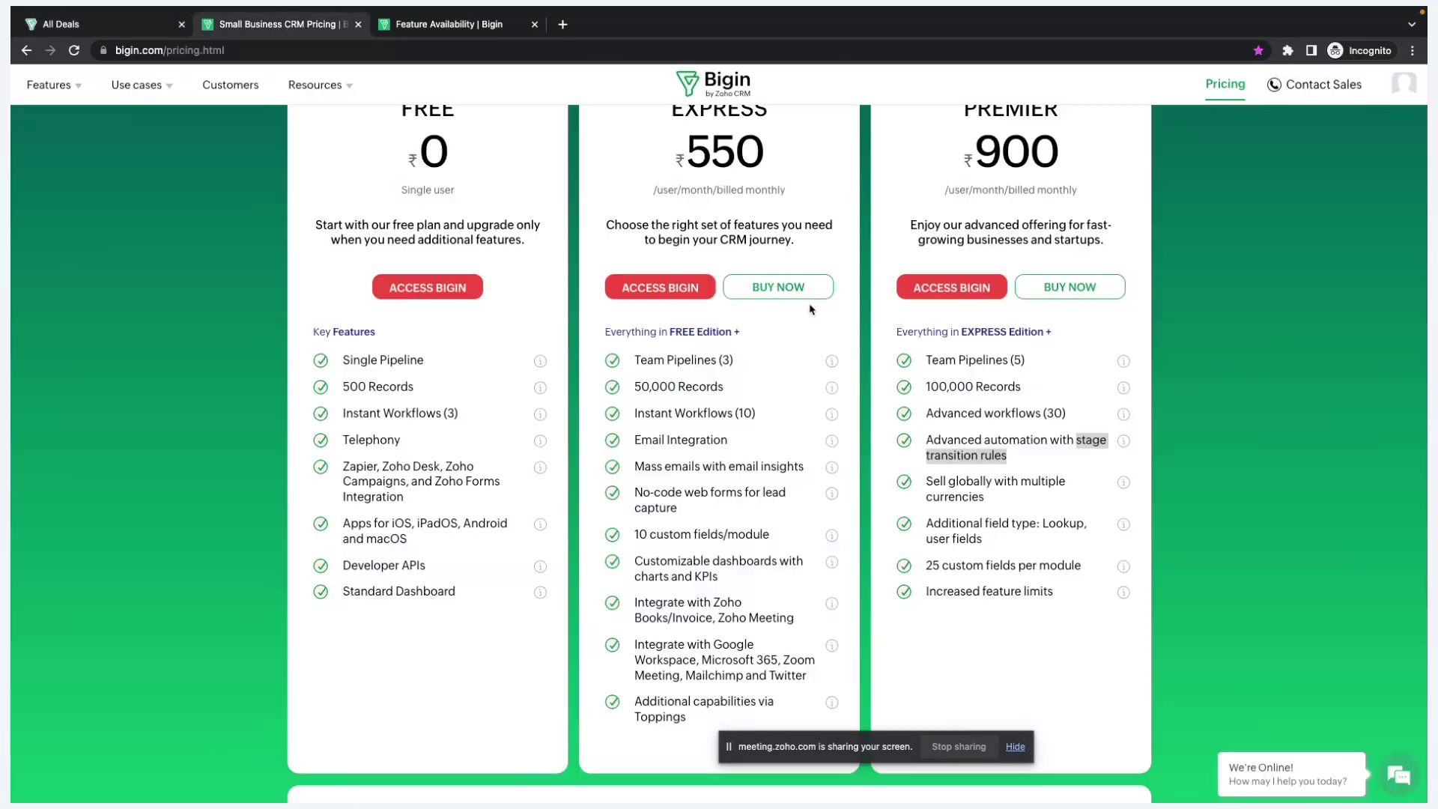
scroll(979, 433, down, 1)
drag(926, 425, 1001, 460)
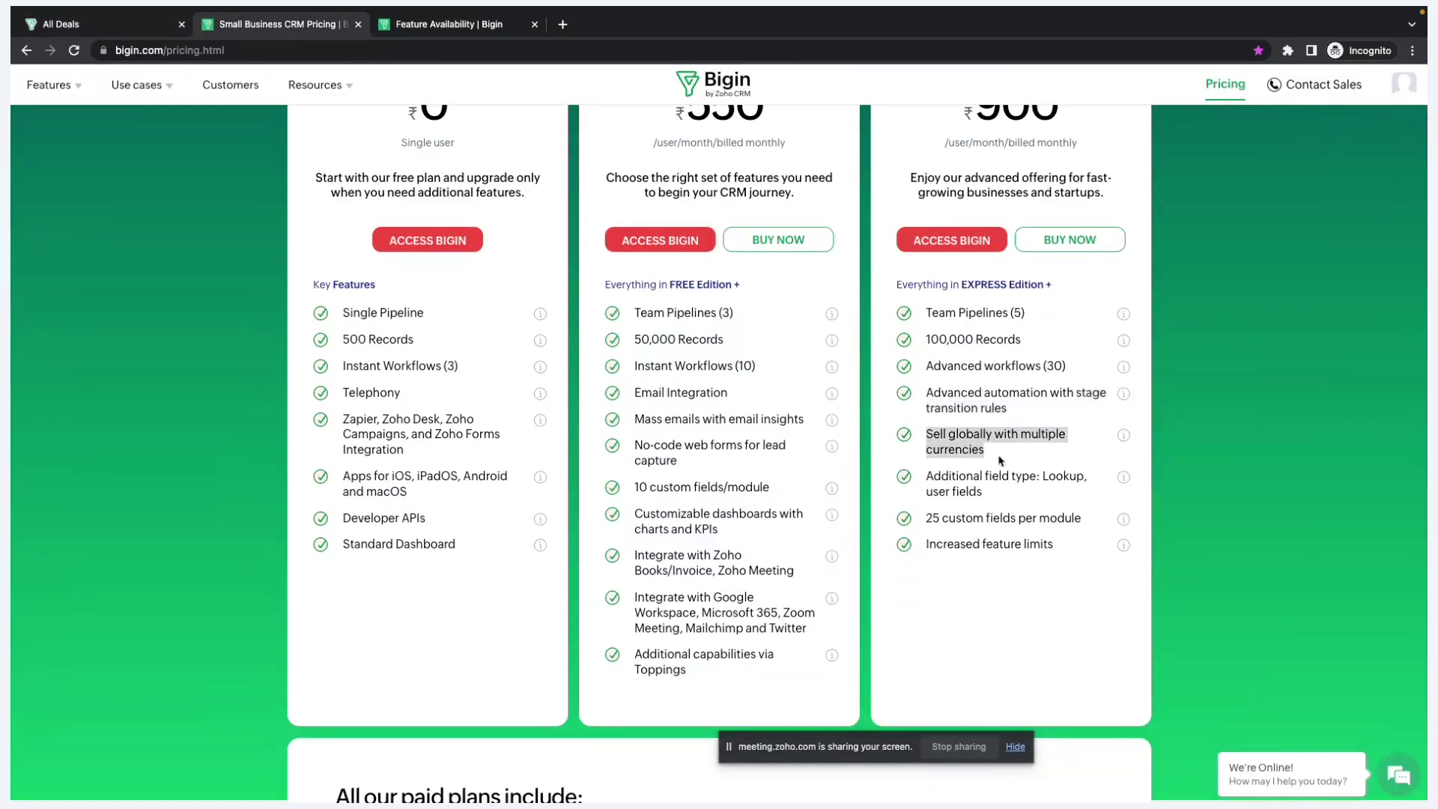
Step: Open the CRM's organization settings and view the configured currencies
click(124, 27)
click(1365, 82)
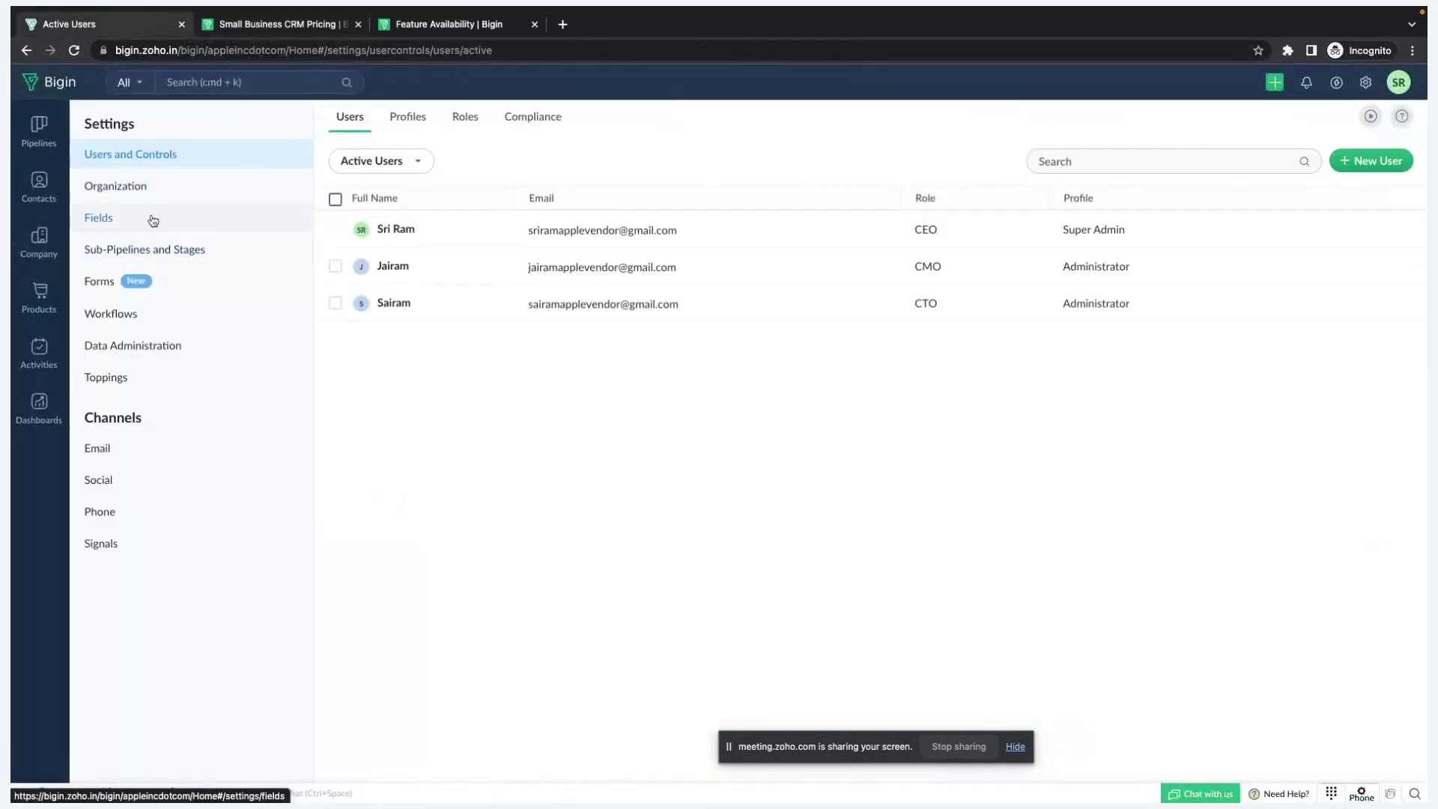
click(147, 187)
click(479, 118)
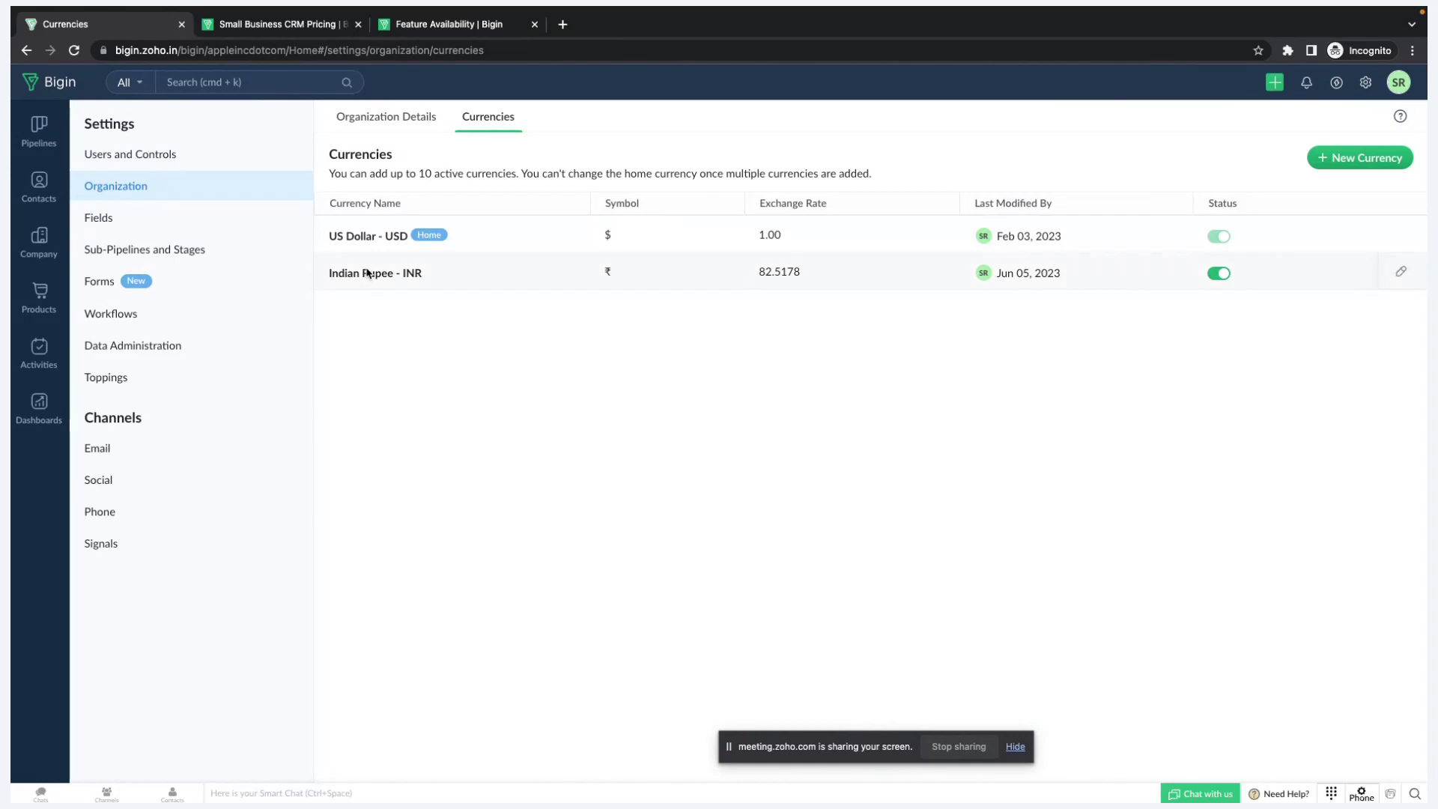
Step: Return to the pricing page and highlight the Premier feature about additional Lookup and user field types
click(281, 24)
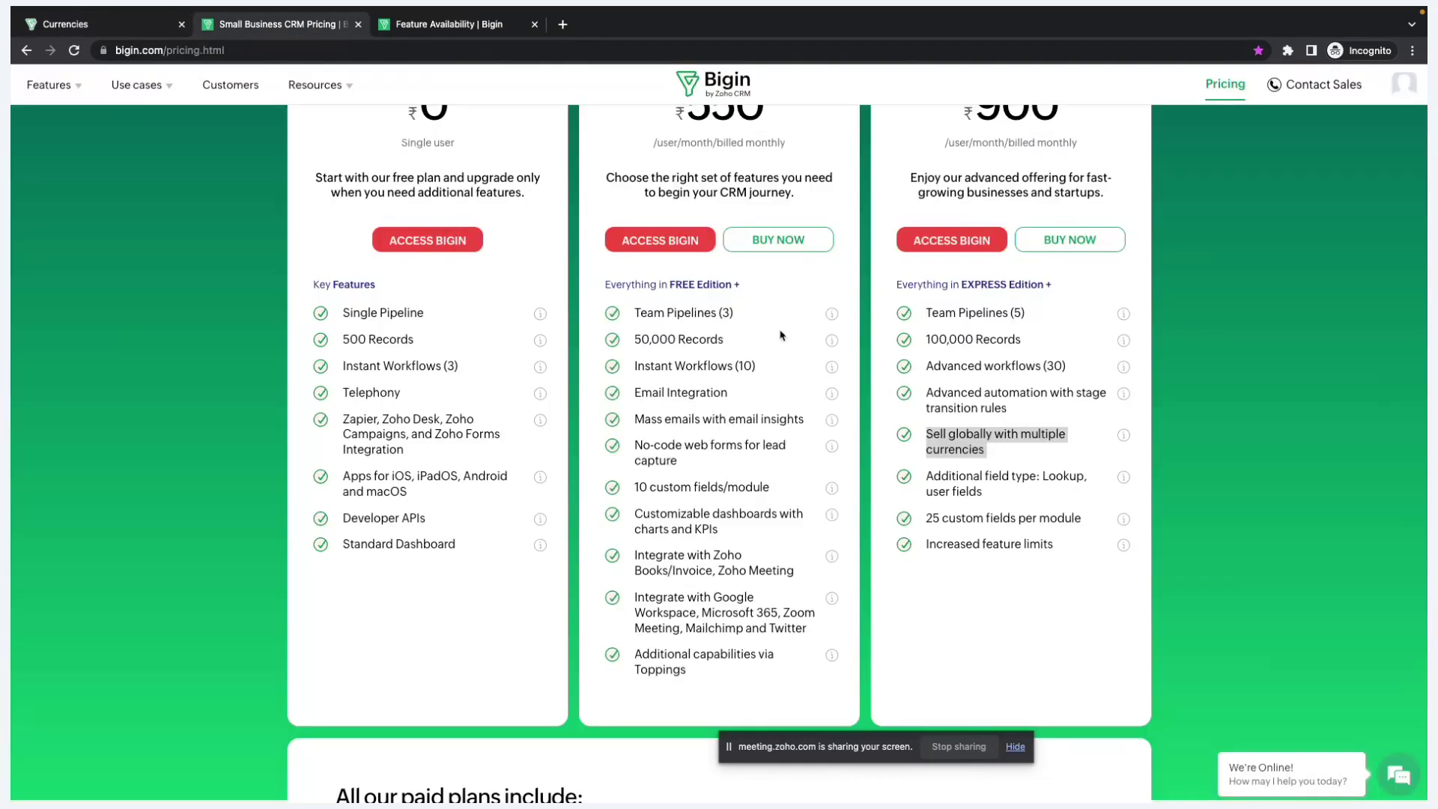
scroll(781, 336, up, 2)
scroll(1007, 398, down, 1)
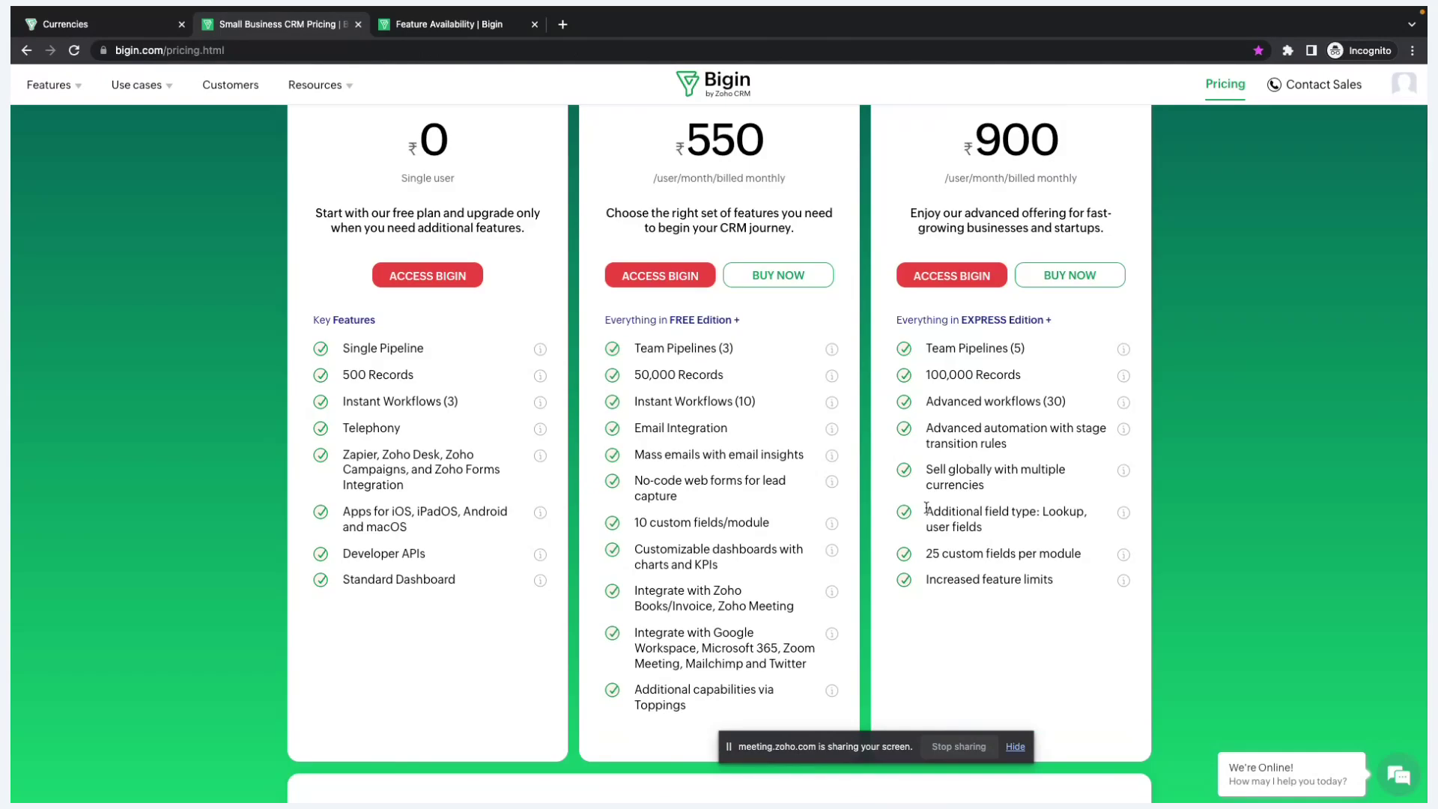
drag(927, 507, 991, 528)
click(1061, 527)
Step: Open the Company module's field customization in the CRM settings and move the screen-sharing bar out of the way
click(72, 24)
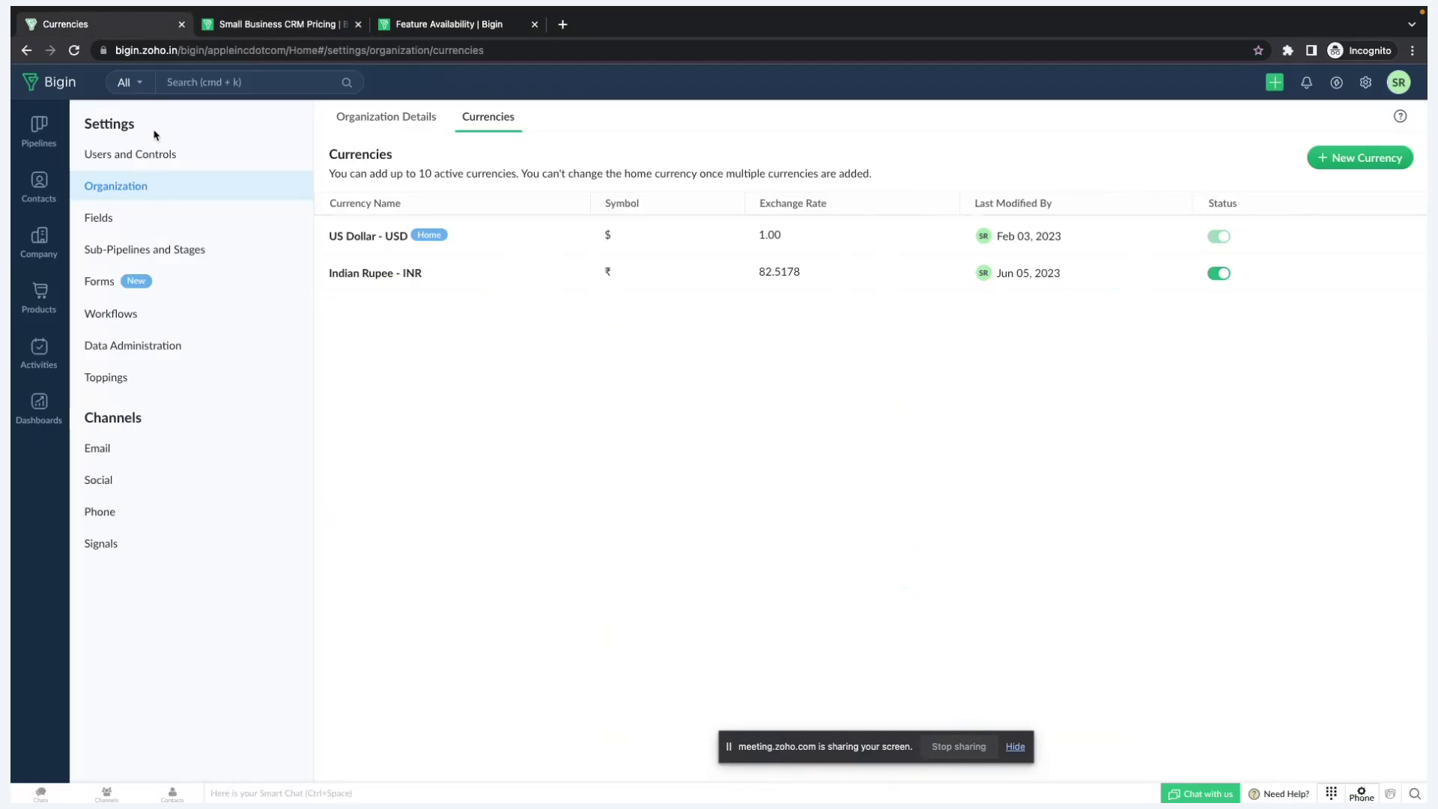
click(98, 217)
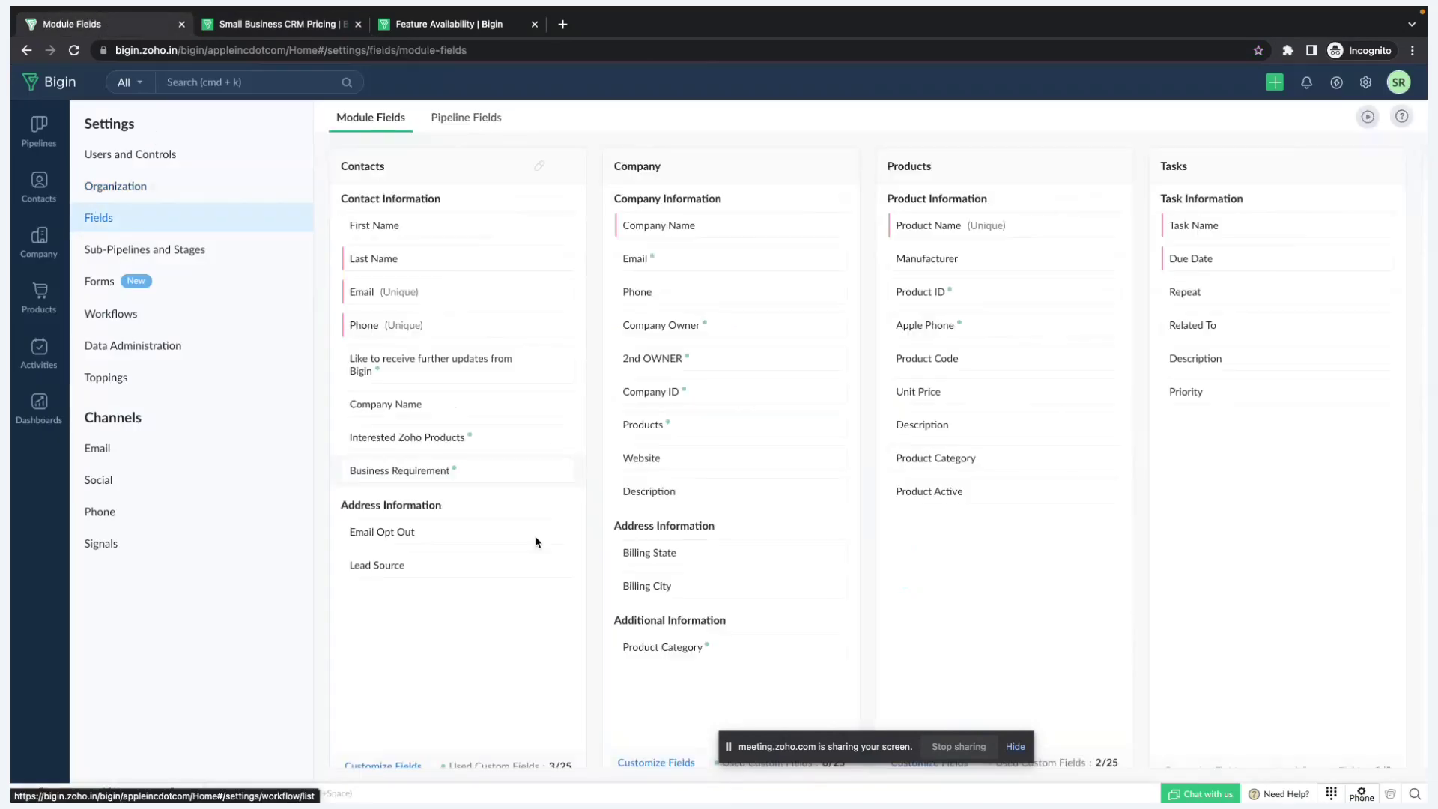
click(657, 760)
drag(776, 755, 366, 698)
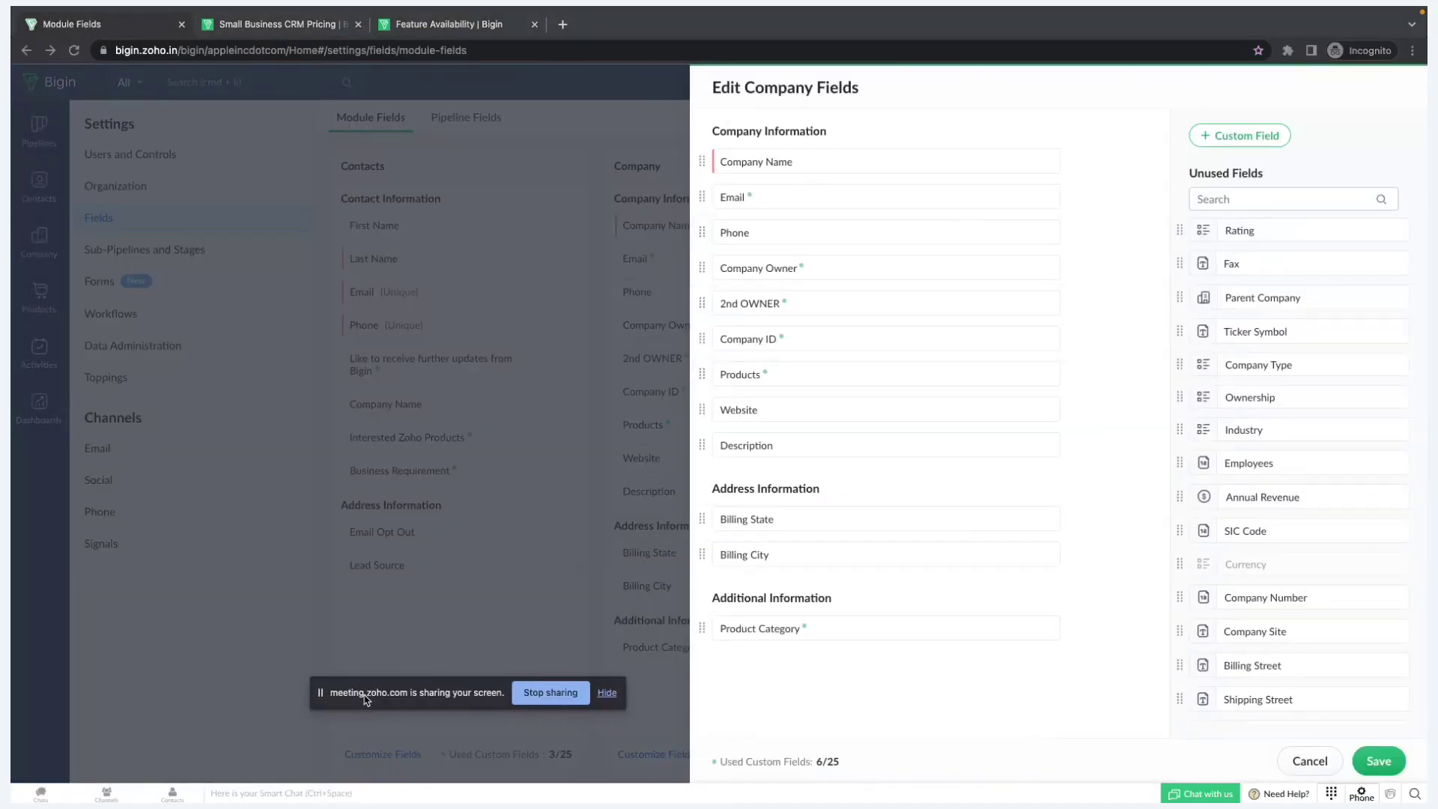
Step: Add a custom field labelled Test to the Company fields, reusing the existing unused field of that name
click(1232, 136)
click(1232, 135)
text(Test)
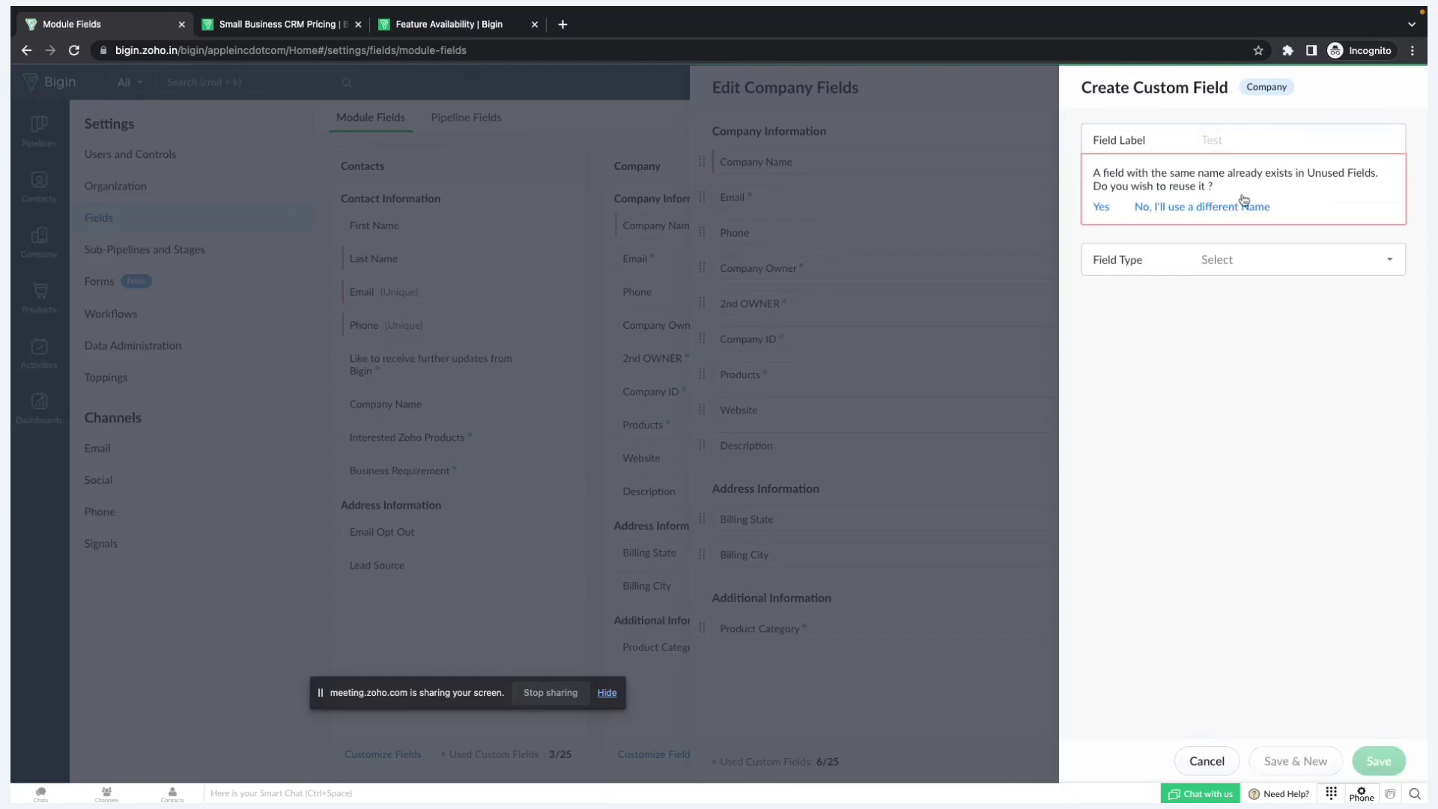
click(1098, 207)
Step: Start another custom field for the Company module, labelled Test 34, and set its field type to Lookup
click(1265, 149)
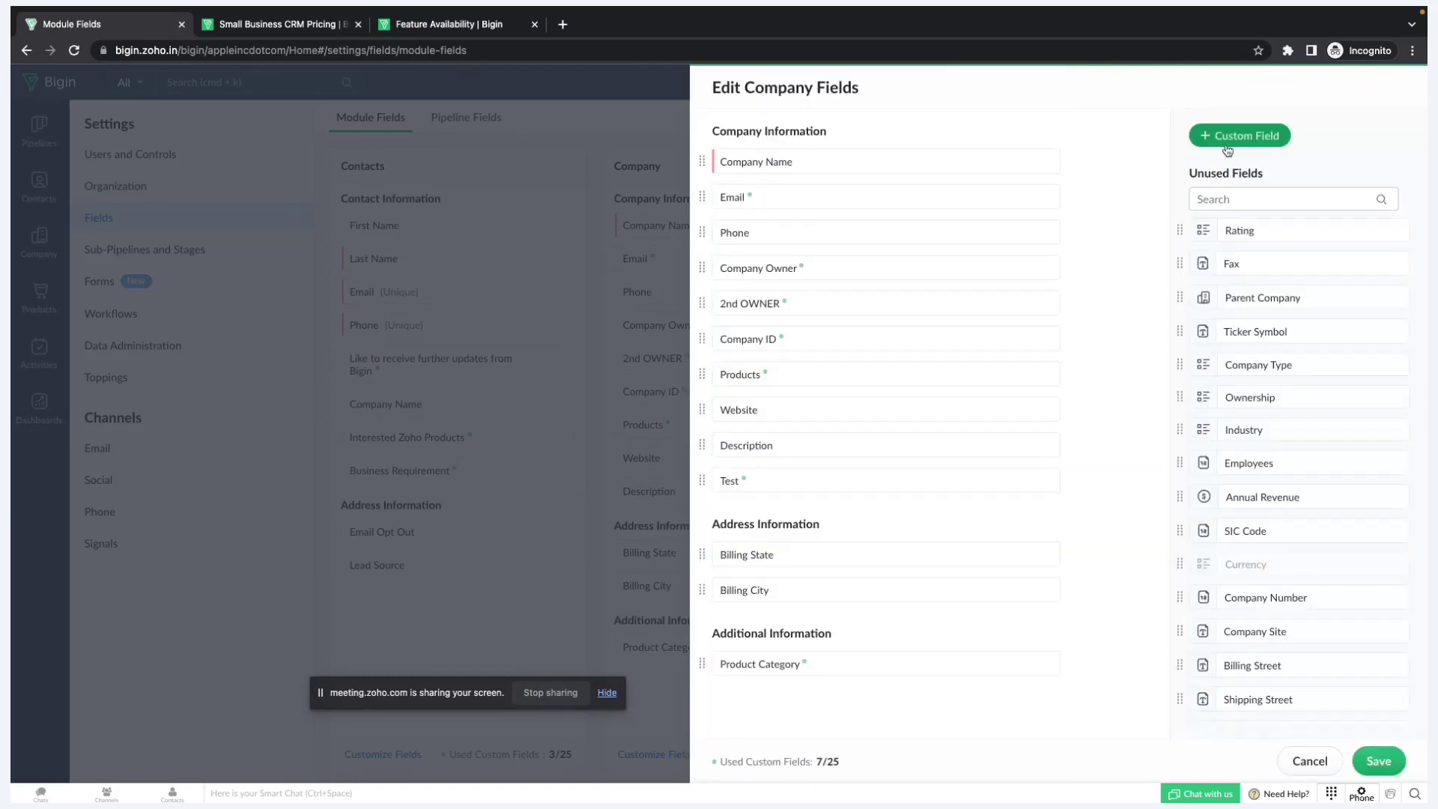
click(1205, 140)
text(Test 34)
click(1224, 189)
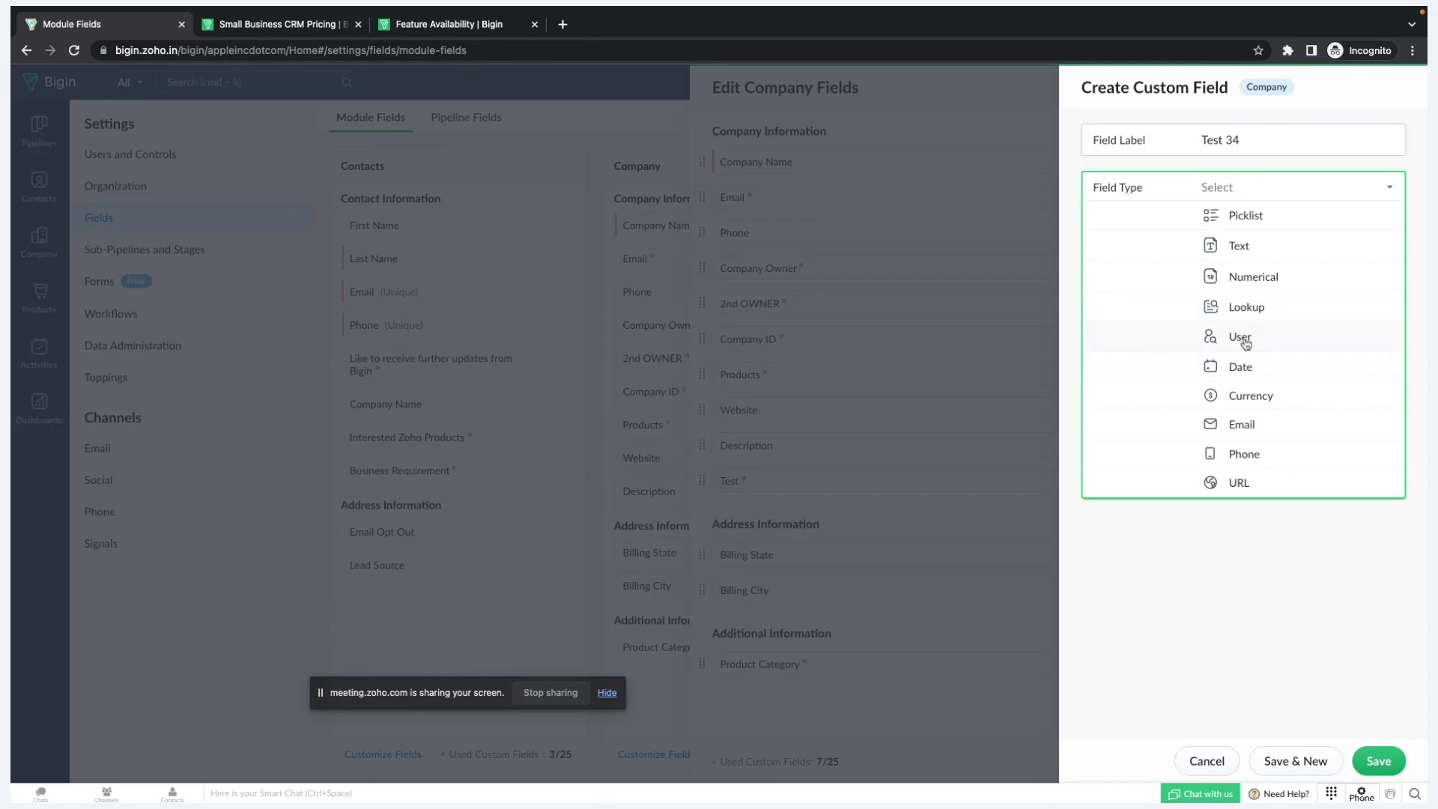
scroll(1157, 375, down, 1)
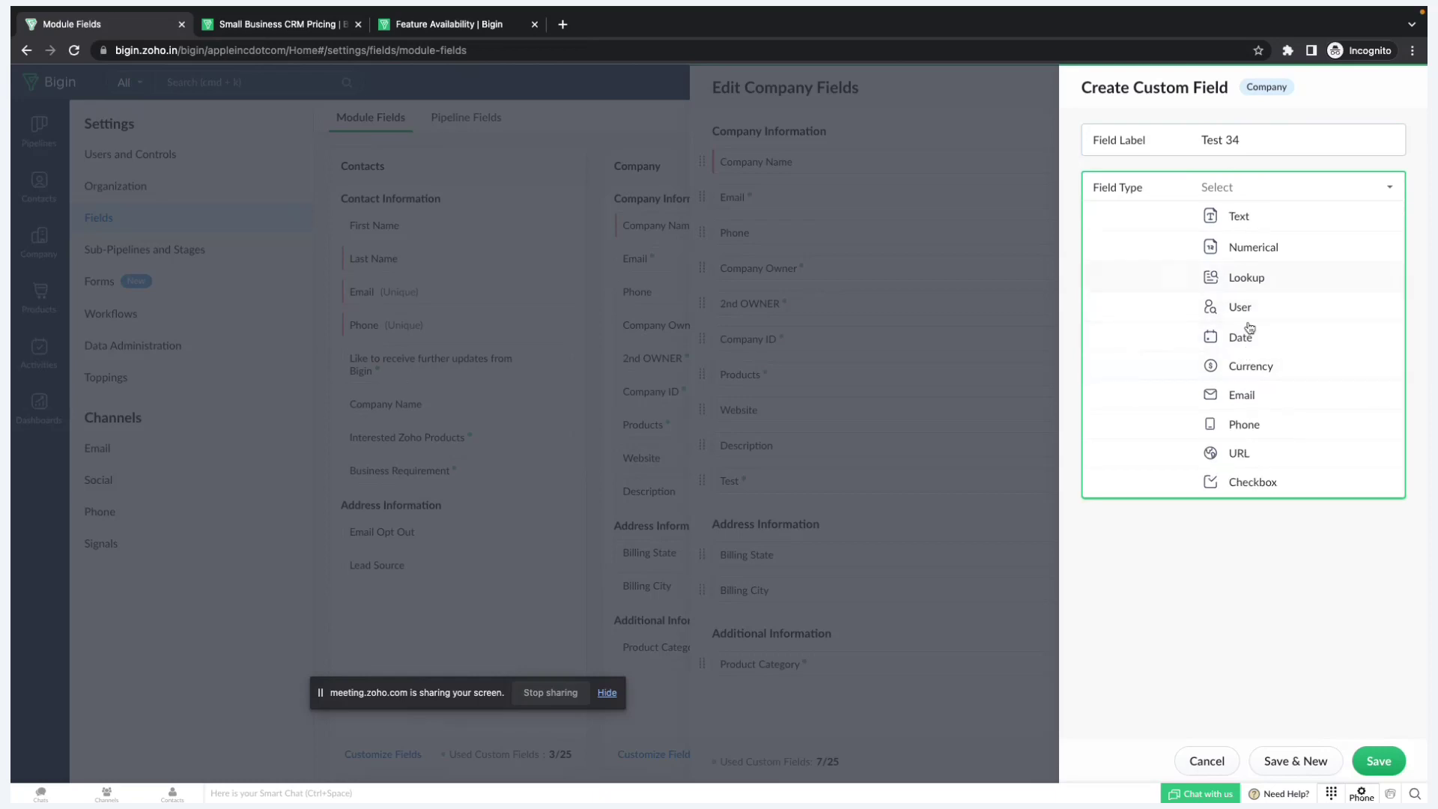
scroll(1259, 330, up, 1)
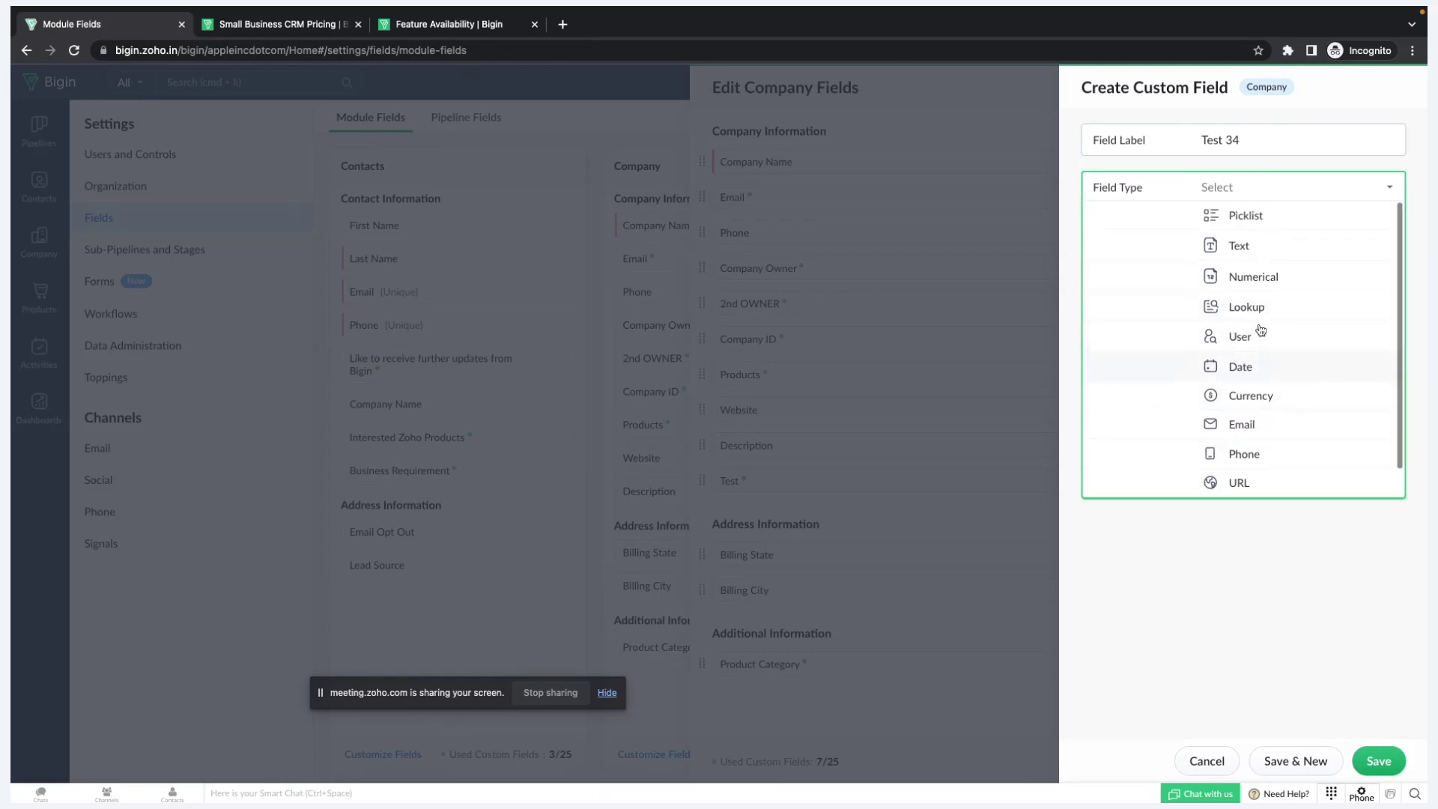
click(1243, 306)
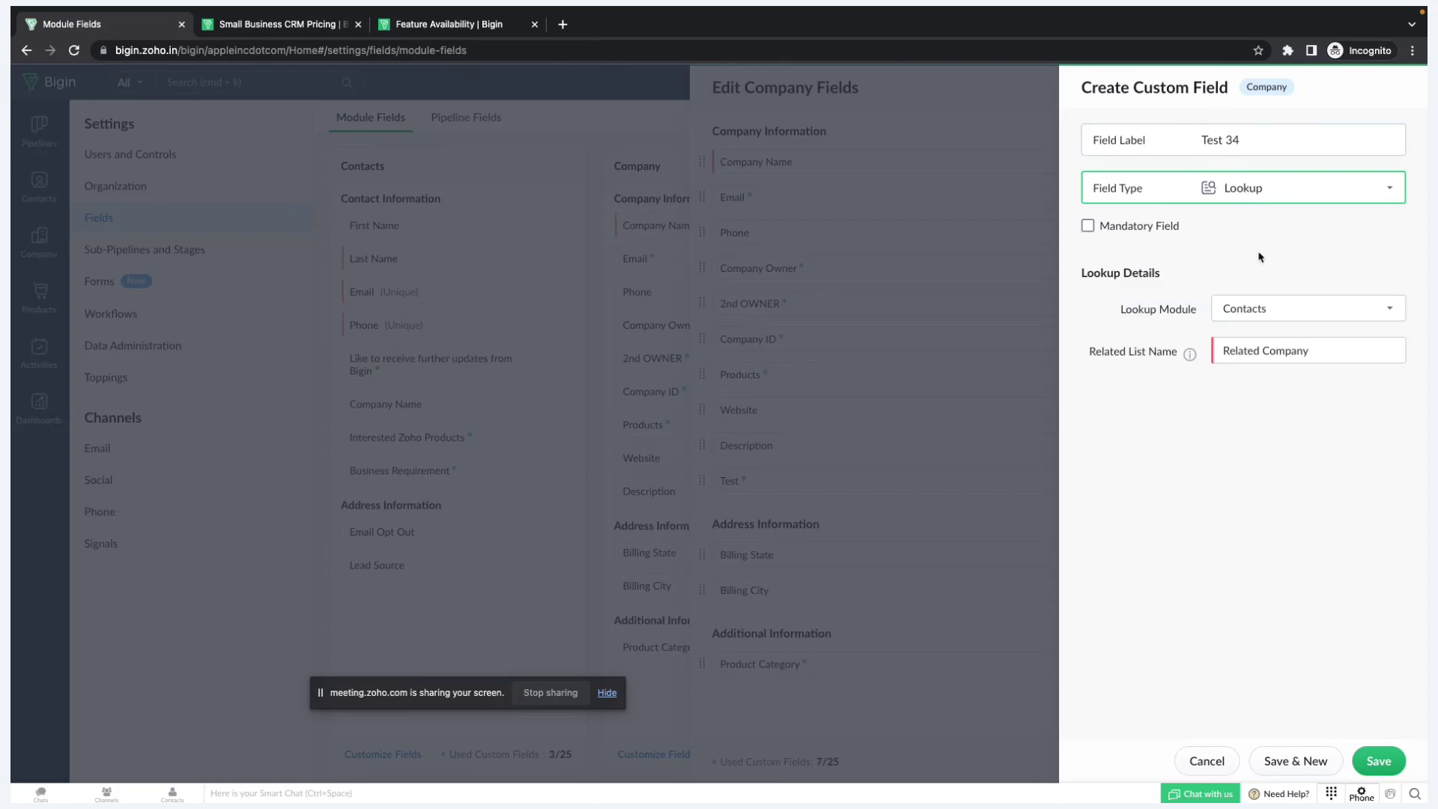
Step: Try Pipelines, Company and Products in turn as the lookup module of the Test 34 field
click(1306, 312)
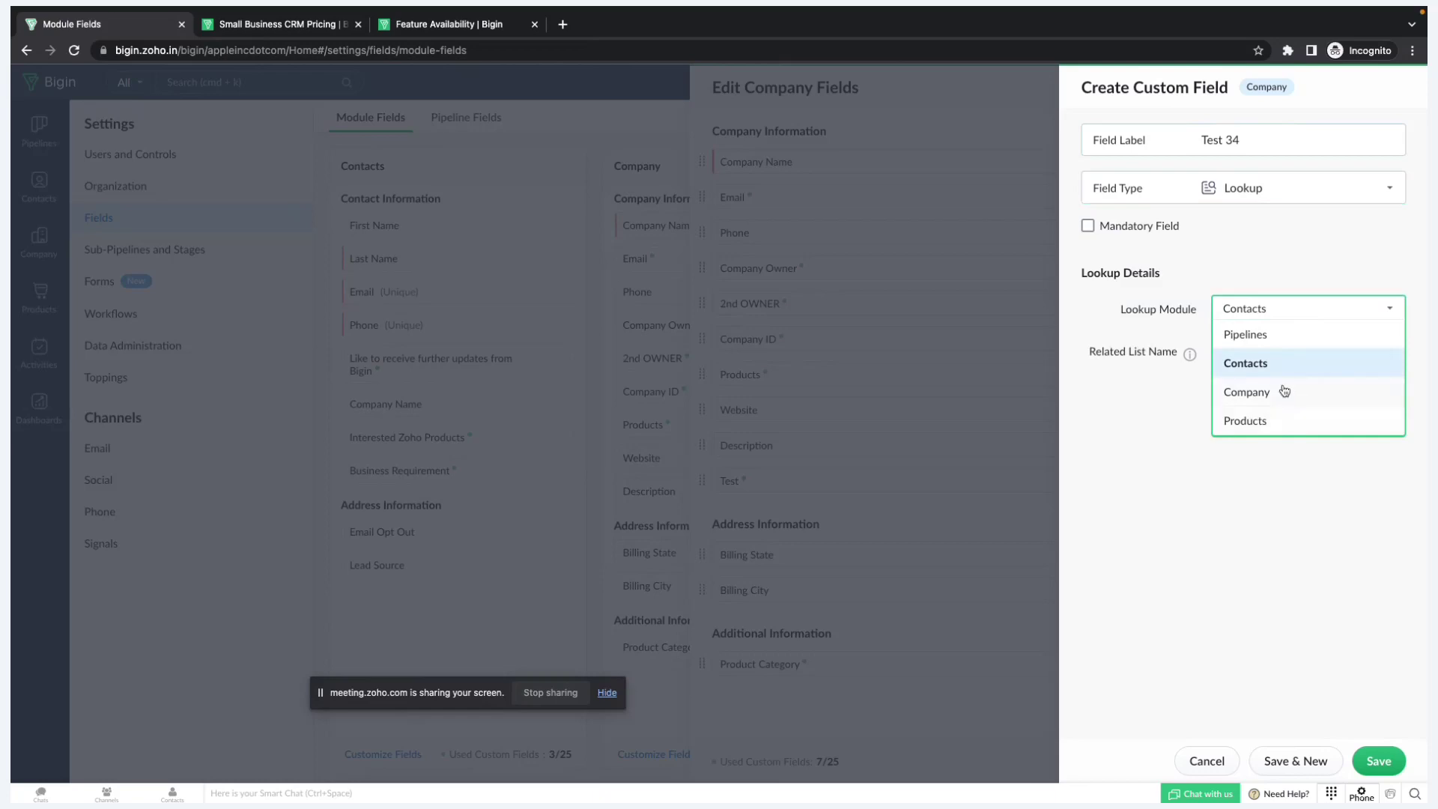
click(1255, 341)
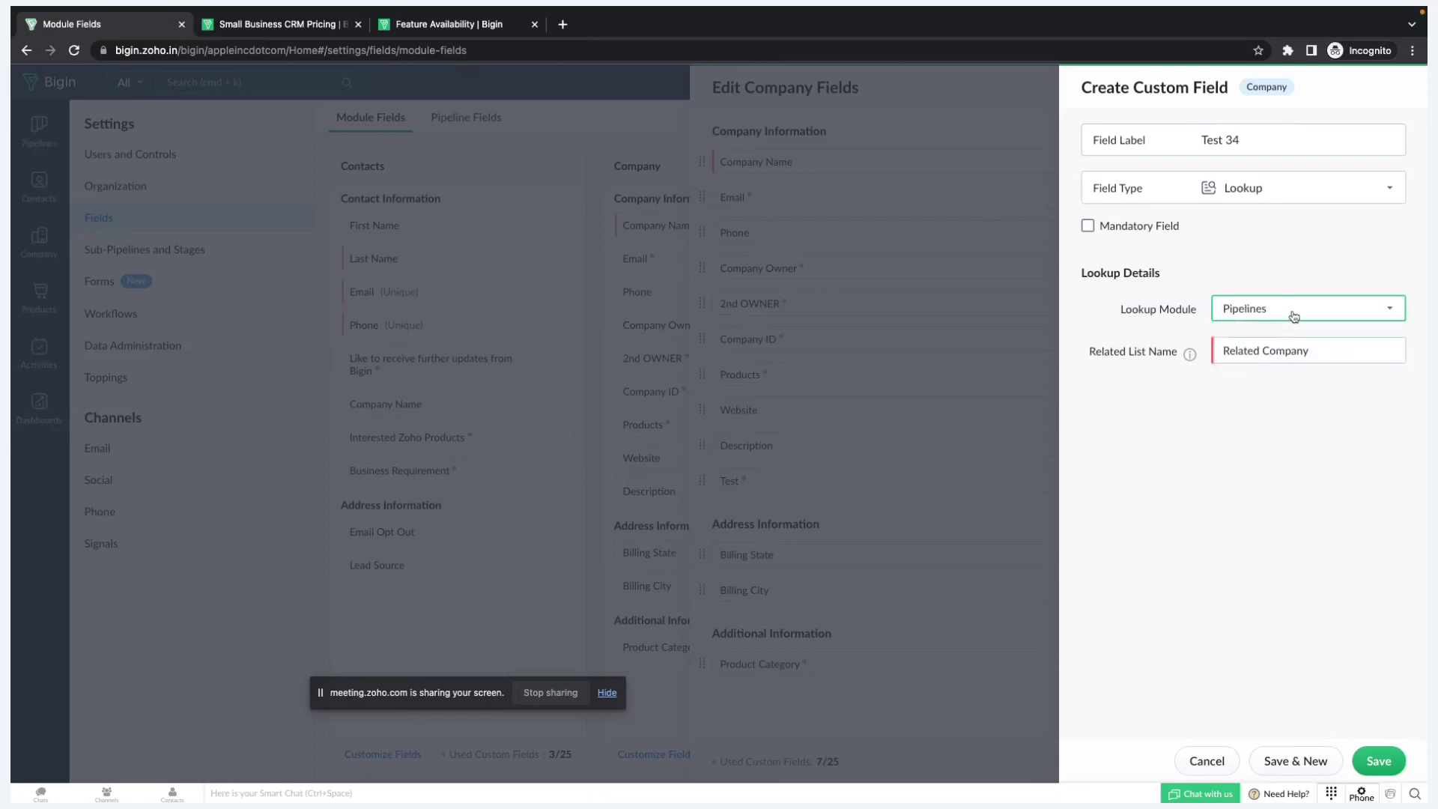
click(1294, 316)
click(1267, 390)
click(1281, 314)
click(1265, 423)
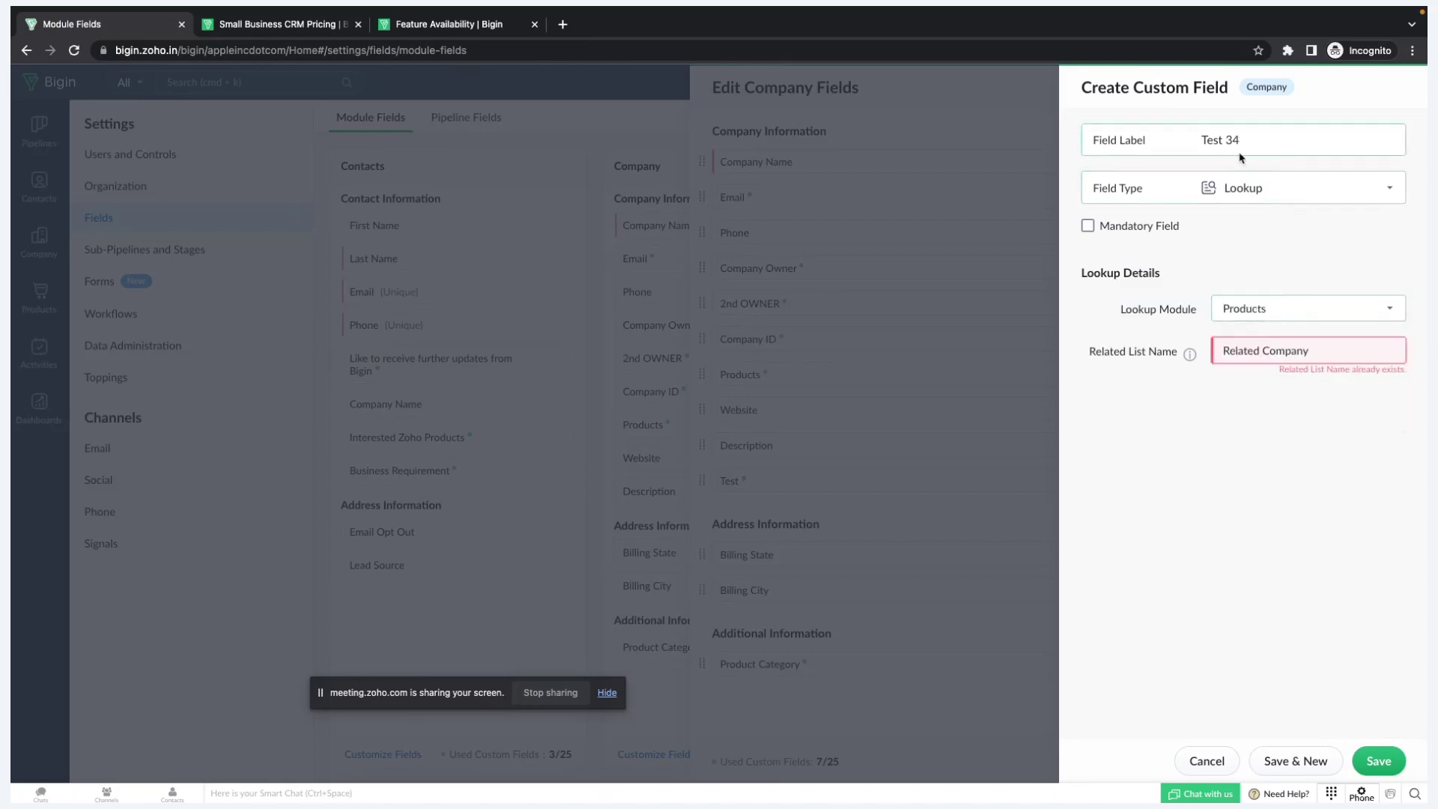
Step: Change the new custom field's type to User and relabel it Secondary Owner
click(1248, 188)
scroll(1258, 278, up, 1)
click(1239, 338)
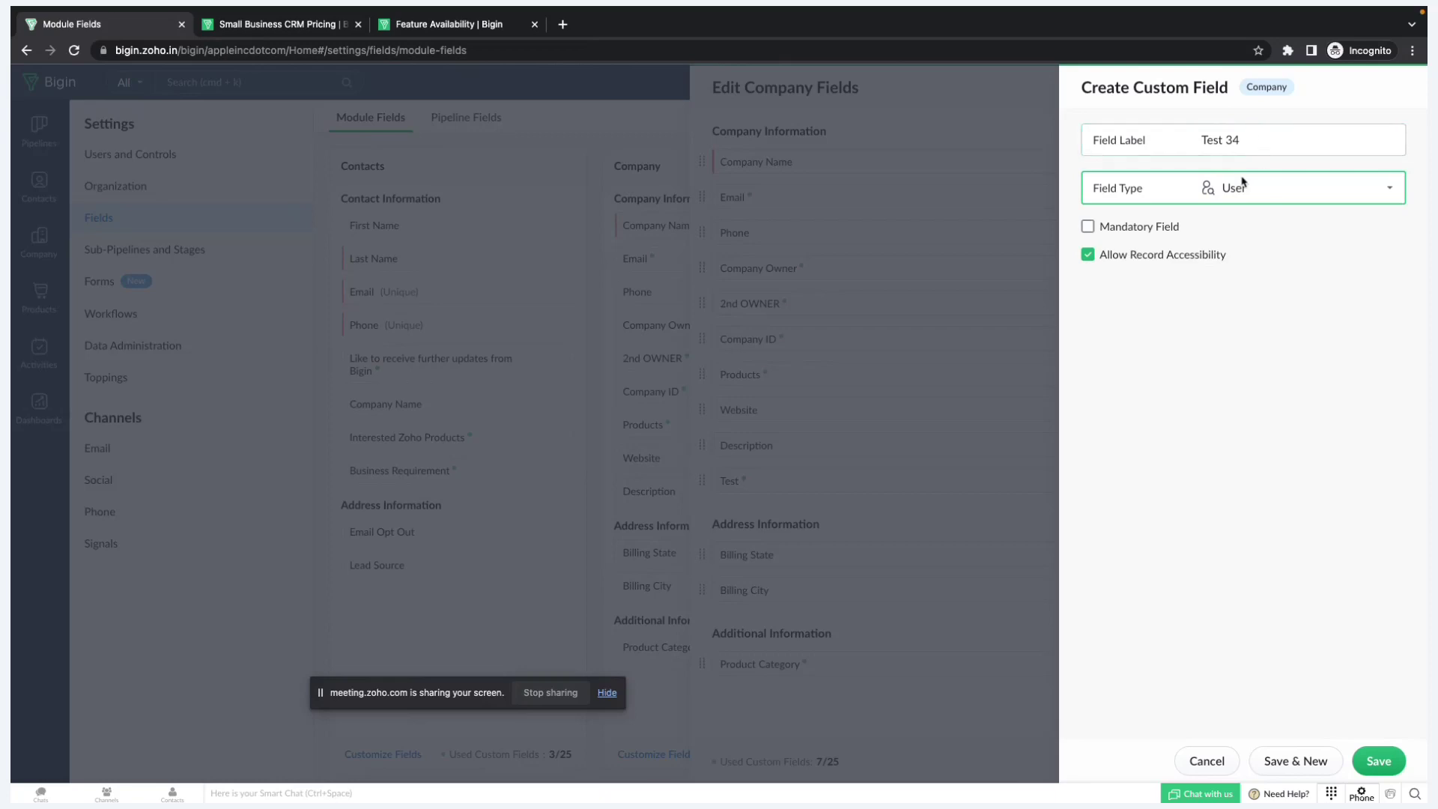
click(1177, 145)
text(Secondary Owner)
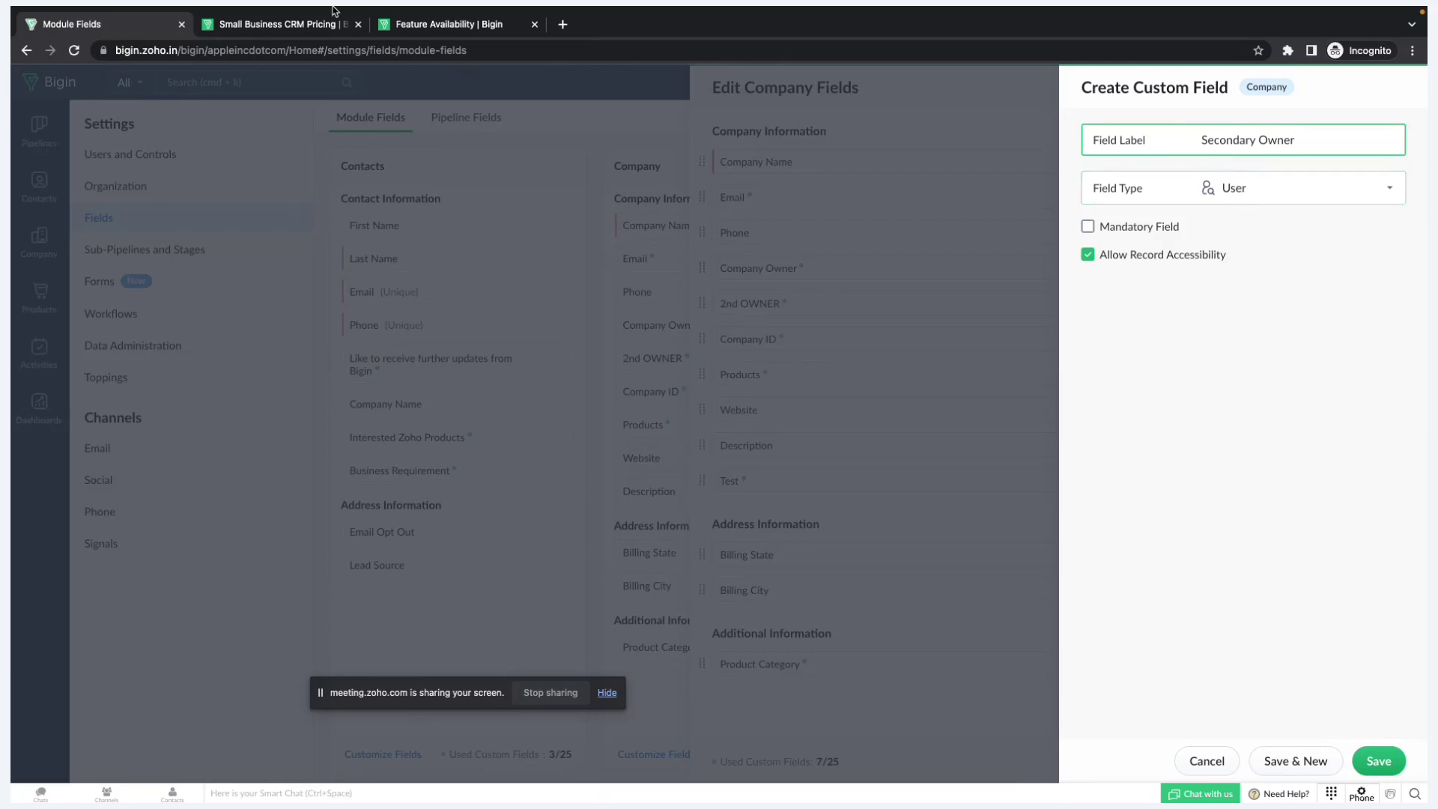
Step: Return to the pricing page and highlight the Premier feature "25 custom fields per module"
click(284, 24)
scroll(898, 180, up, 2)
double_click(1052, 264)
scroll(996, 364, down, 1)
scroll(996, 364, down, 1)
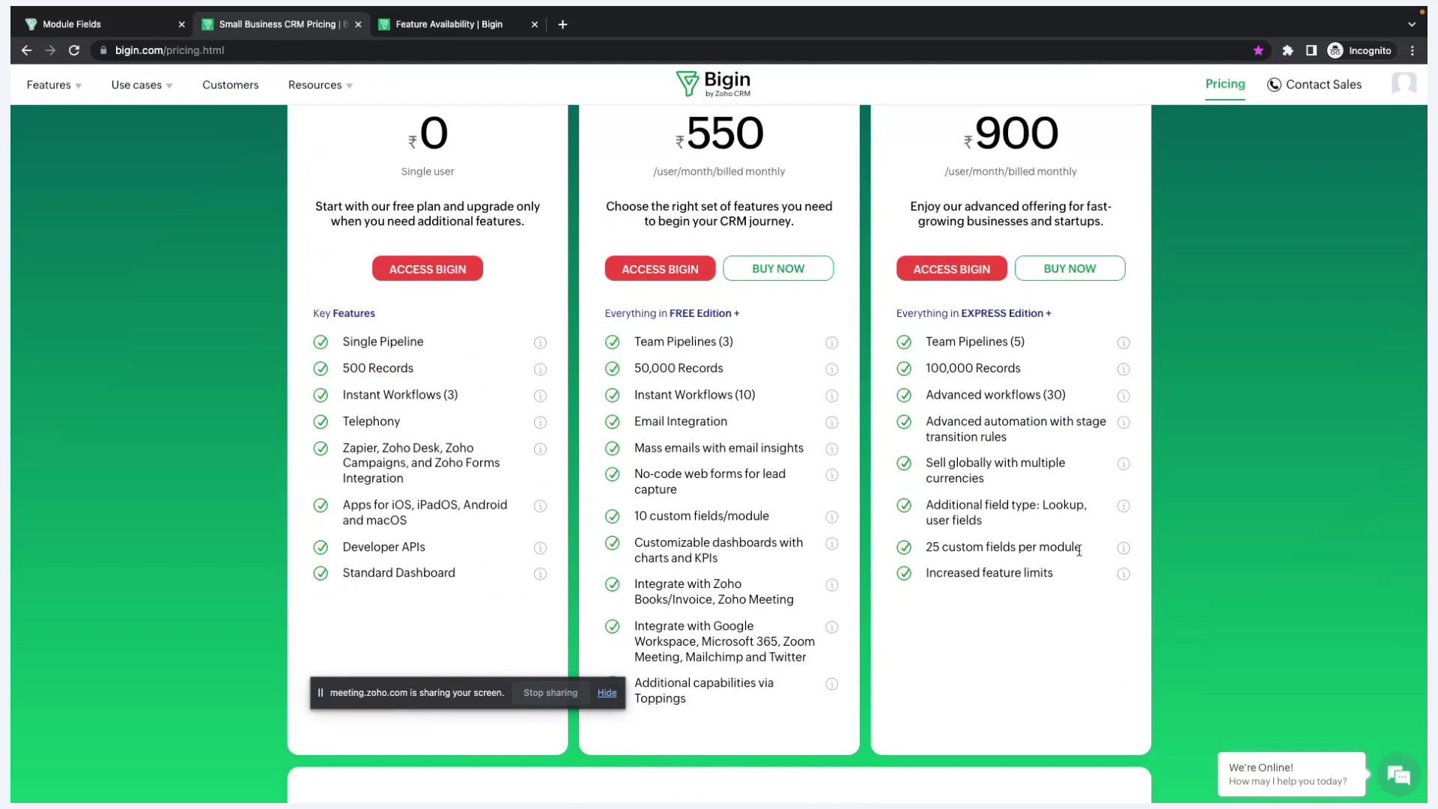
drag(1088, 551, 912, 554)
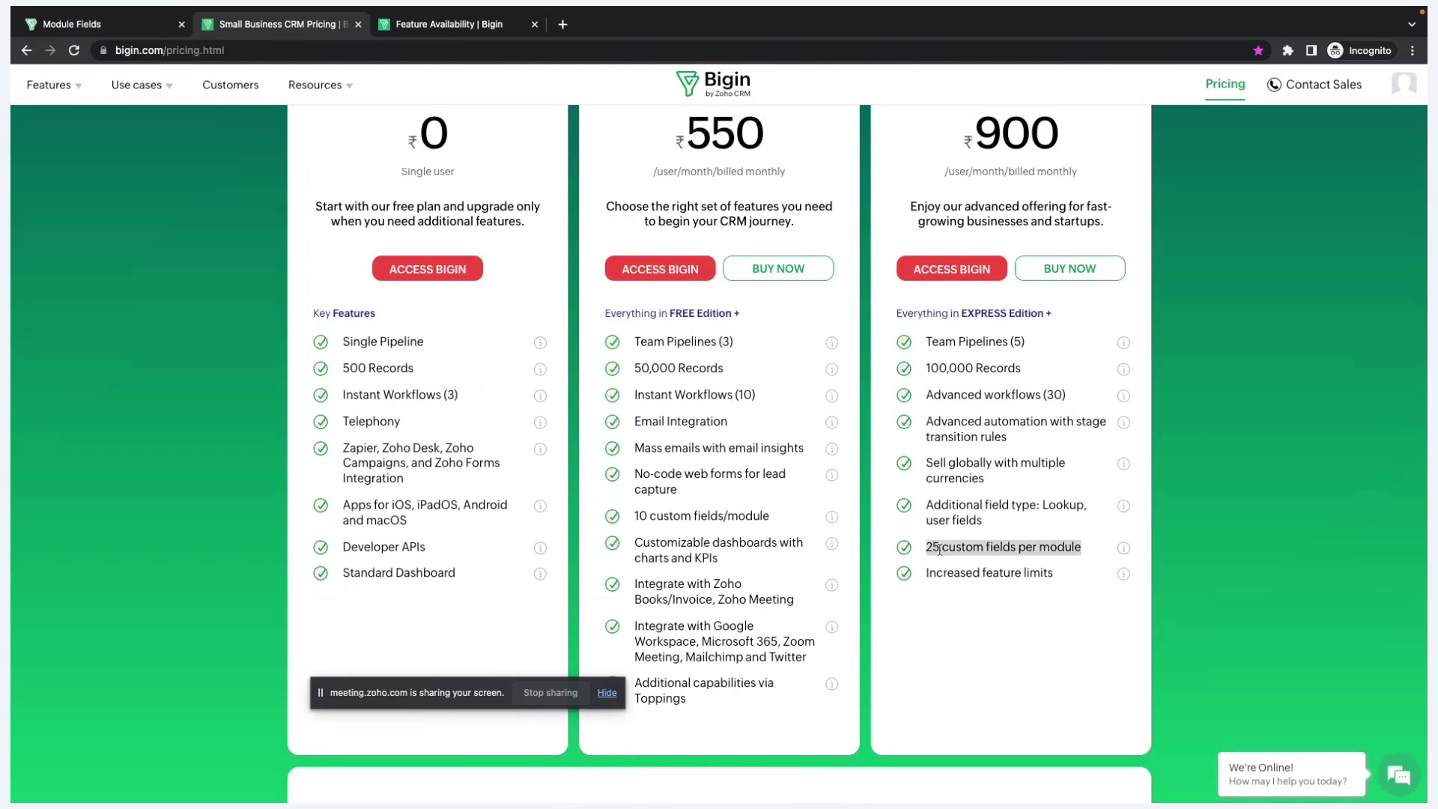
Step: Back in the CRM, discard the new custom field and the Company field edits, and move the screen-sharing bar off the Company column
click(138, 25)
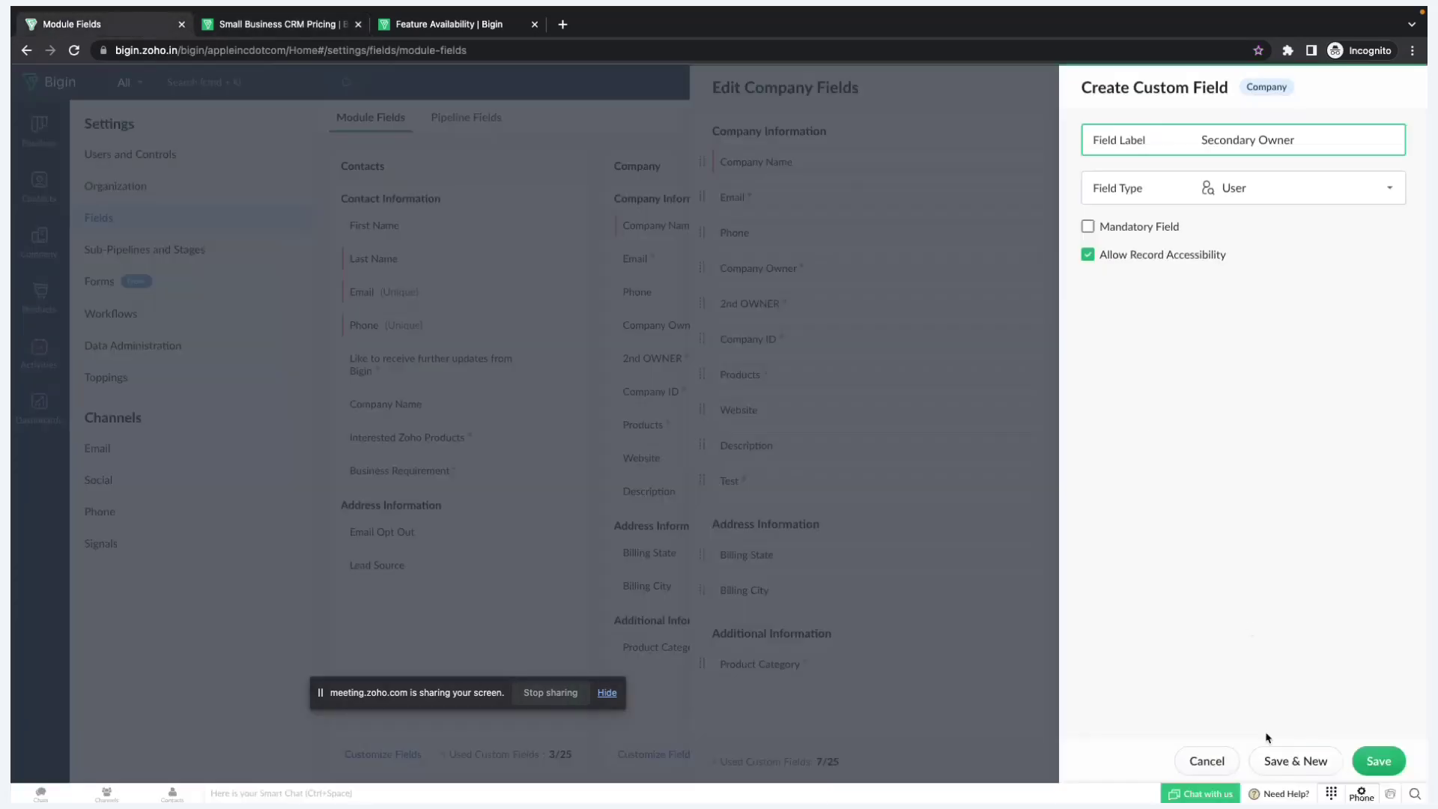
click(1211, 760)
click(1283, 762)
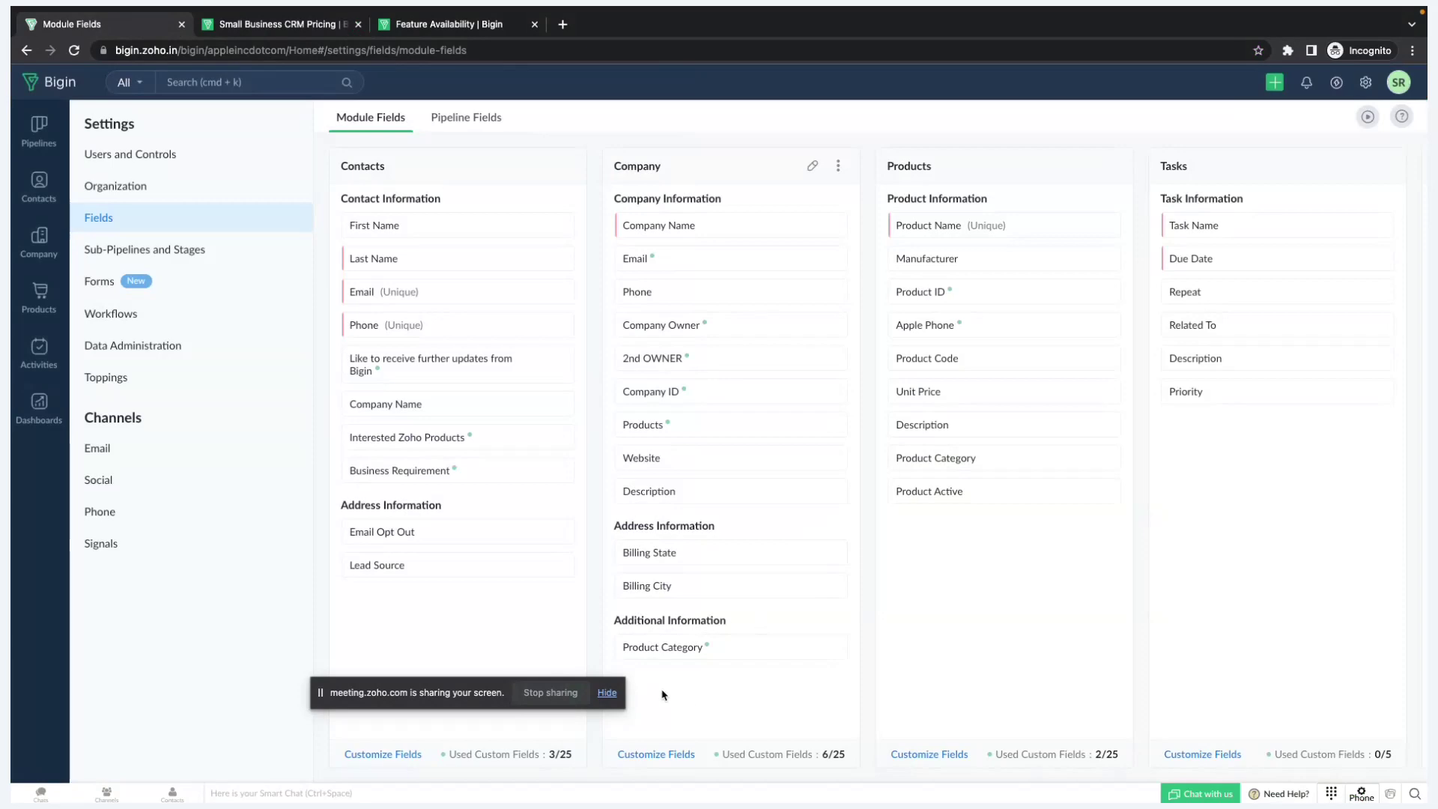
drag(456, 701, 264, 702)
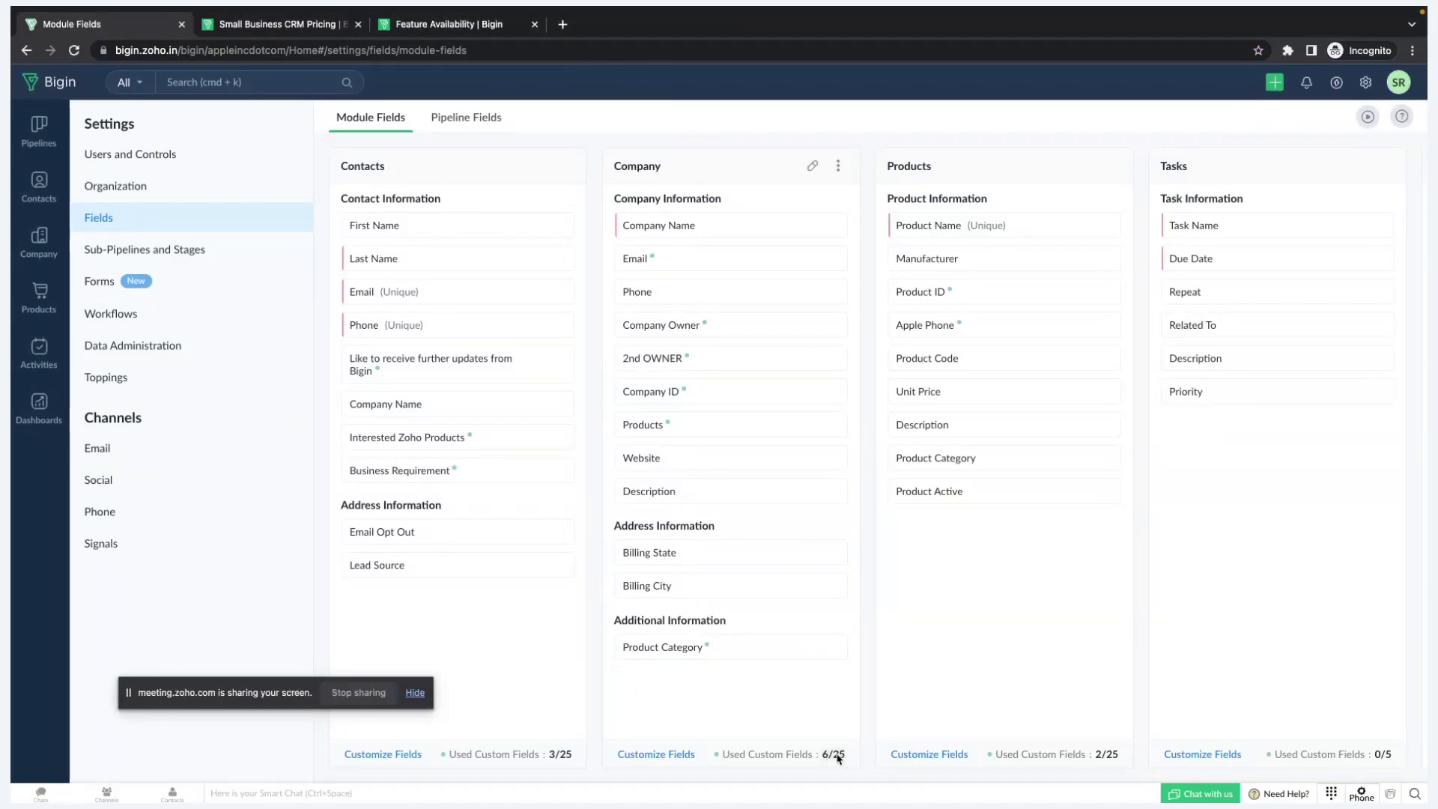
Step: Highlight "Increased feature limits" on the pricing page, then the "Feature Availability & Limits" heading on the feature availability page
click(279, 25)
drag(1066, 584, 911, 575)
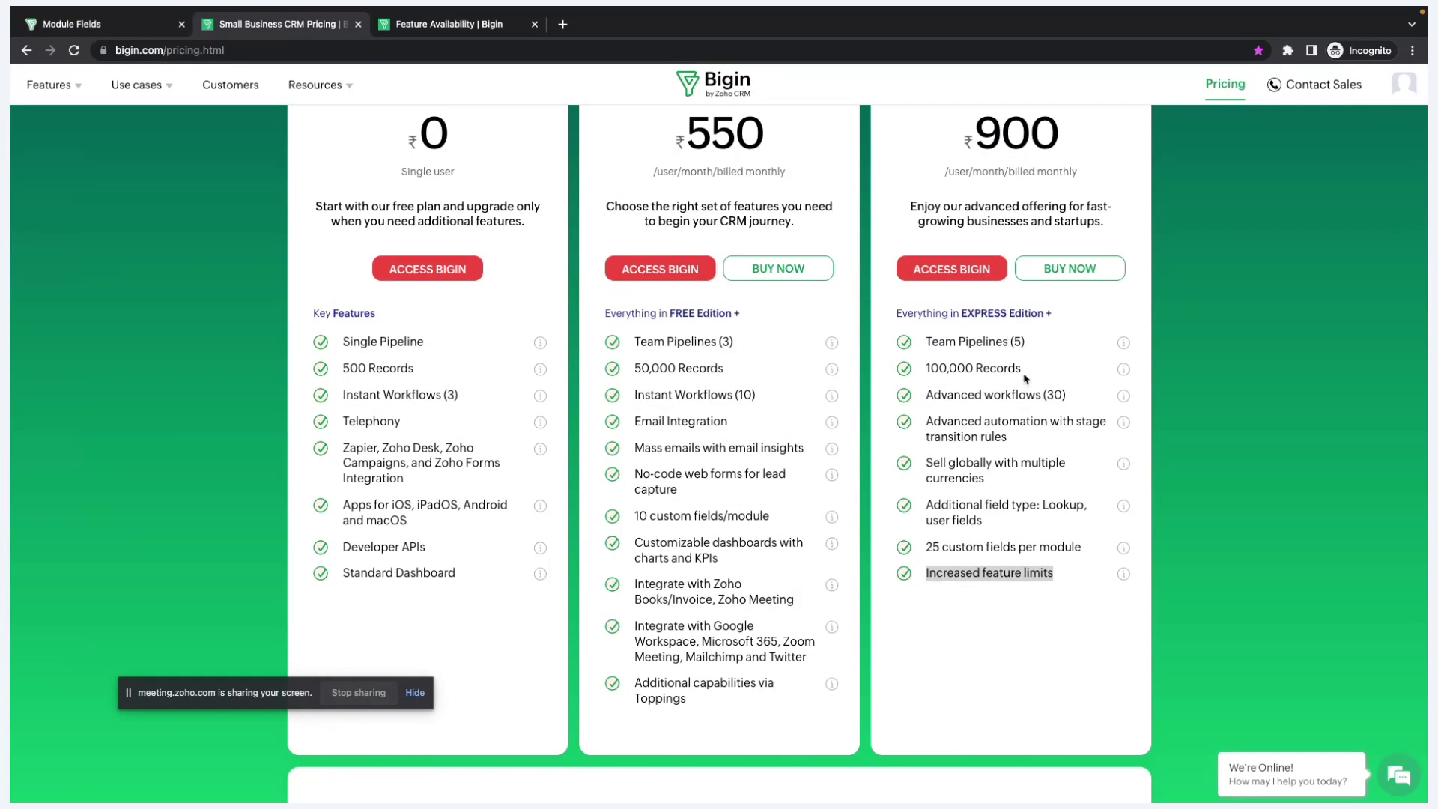
click(449, 25)
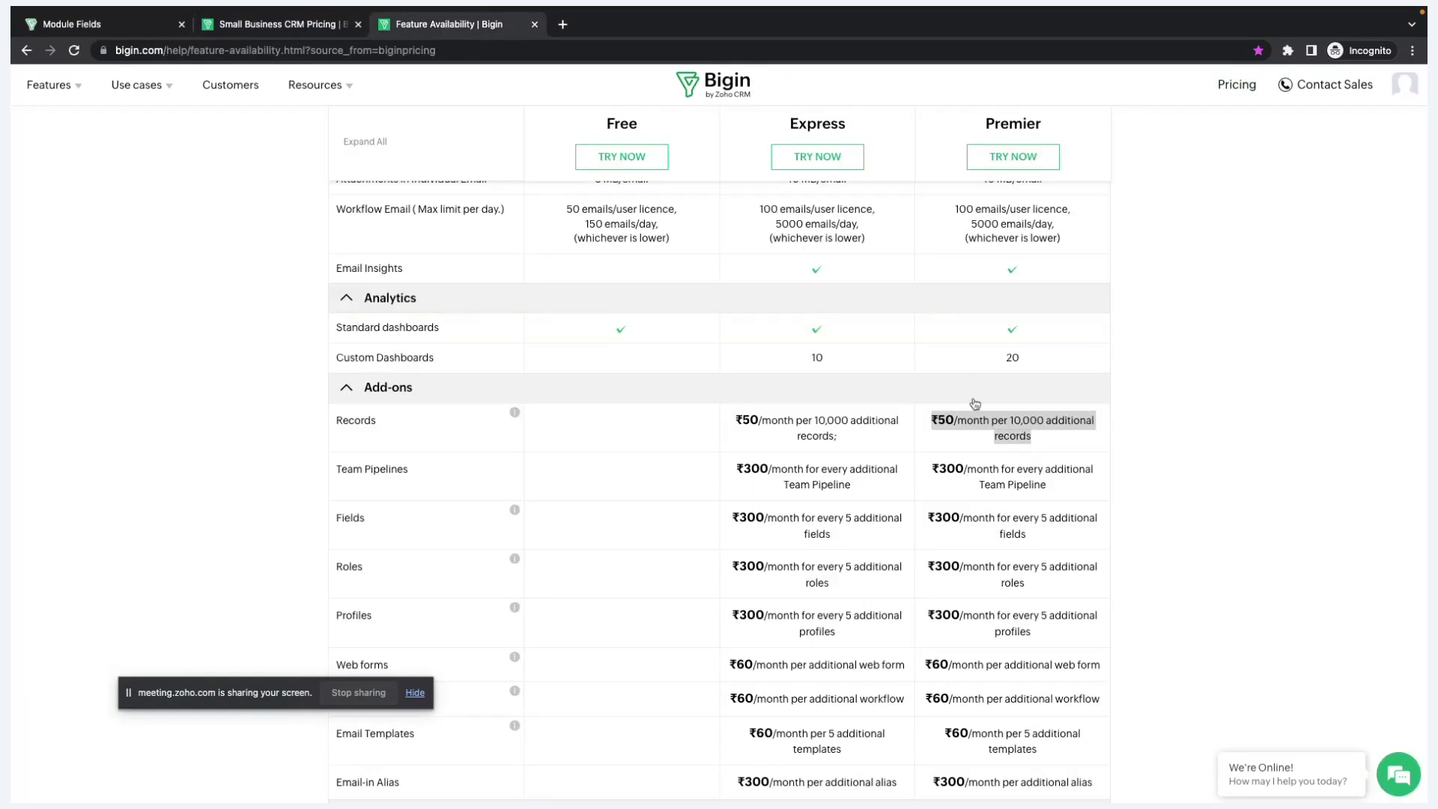
scroll(974, 404, up, 20)
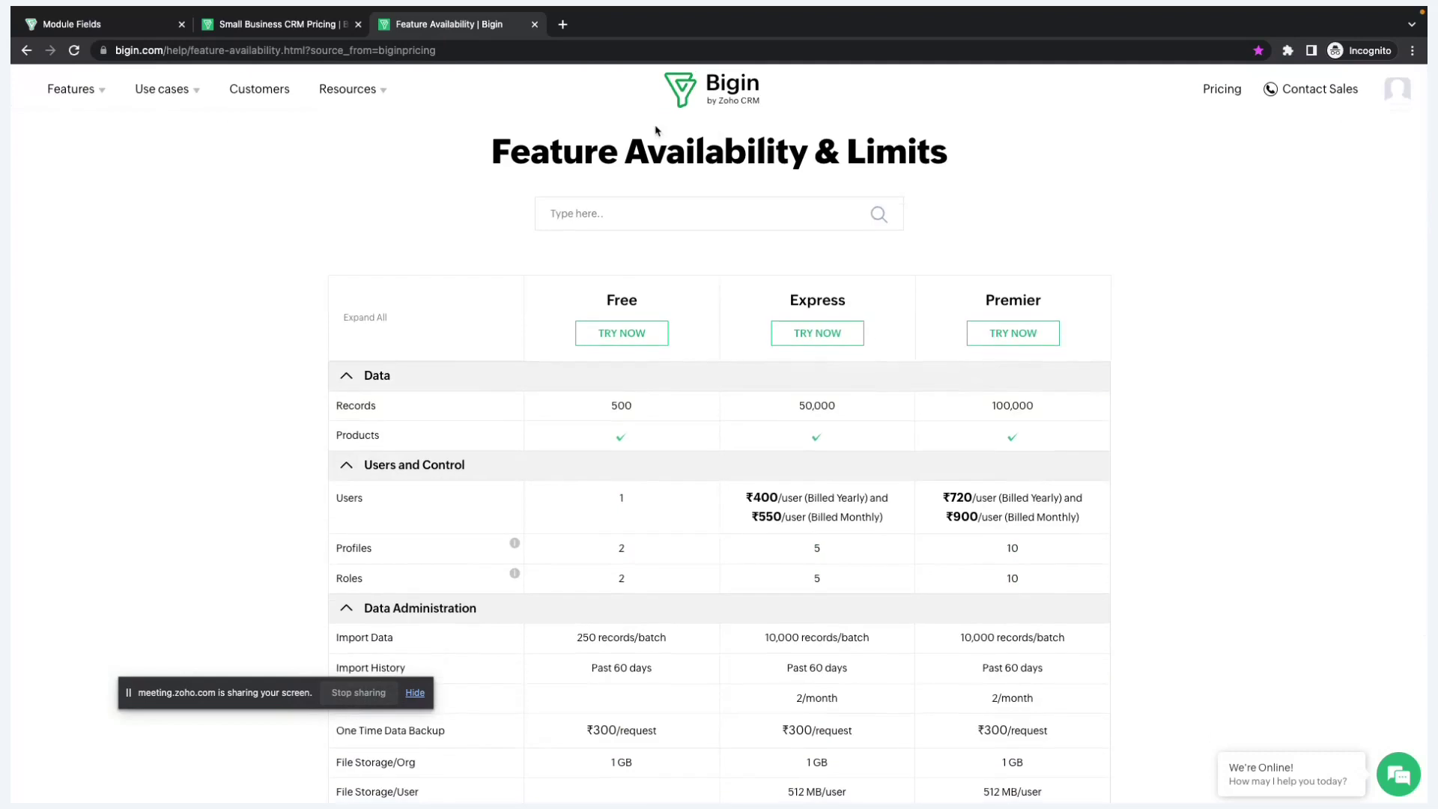
drag(976, 156, 489, 150)
Step: Highlight the Express and Premier plan names in the header of the feature comparison table
scroll(933, 445, down, 3)
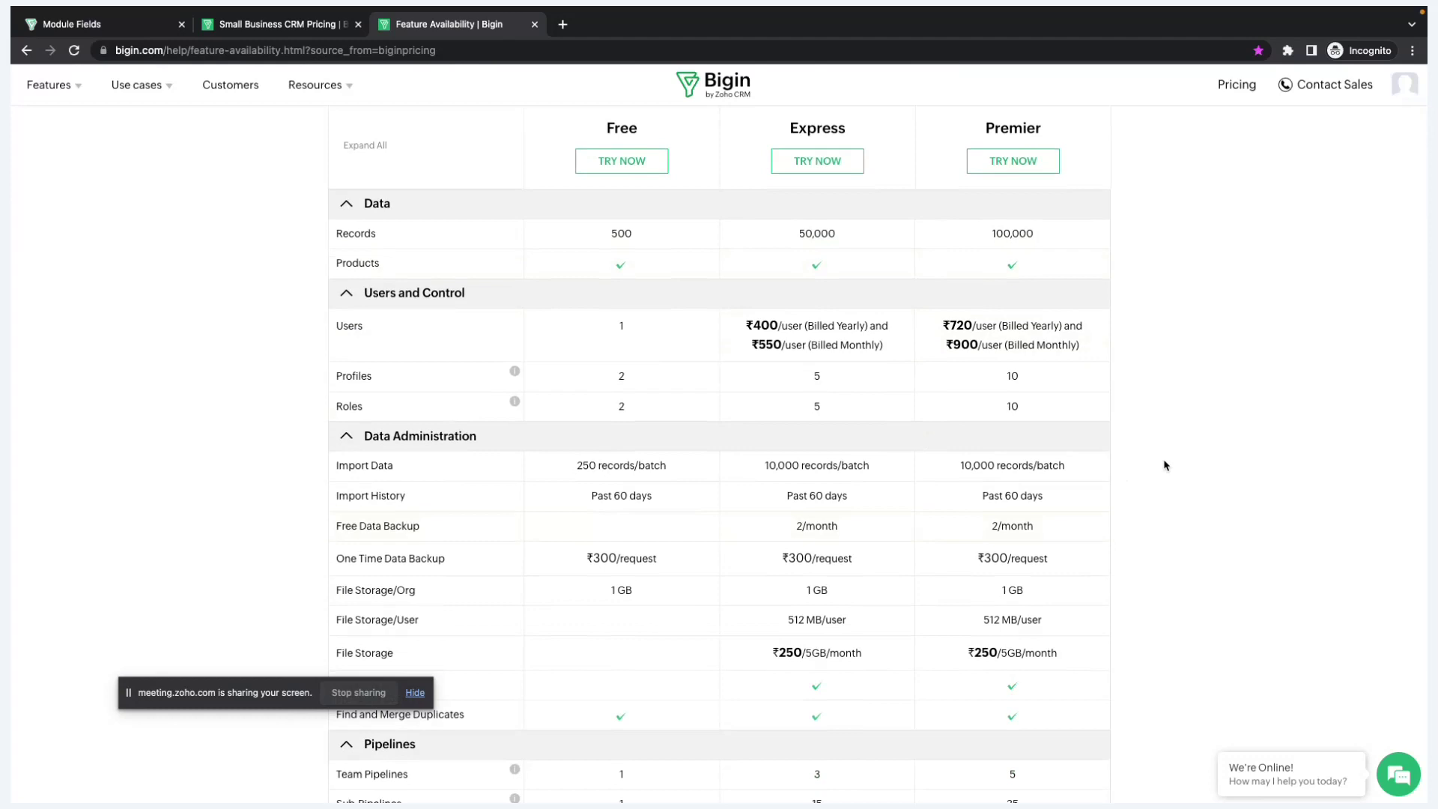
drag(848, 134, 795, 130)
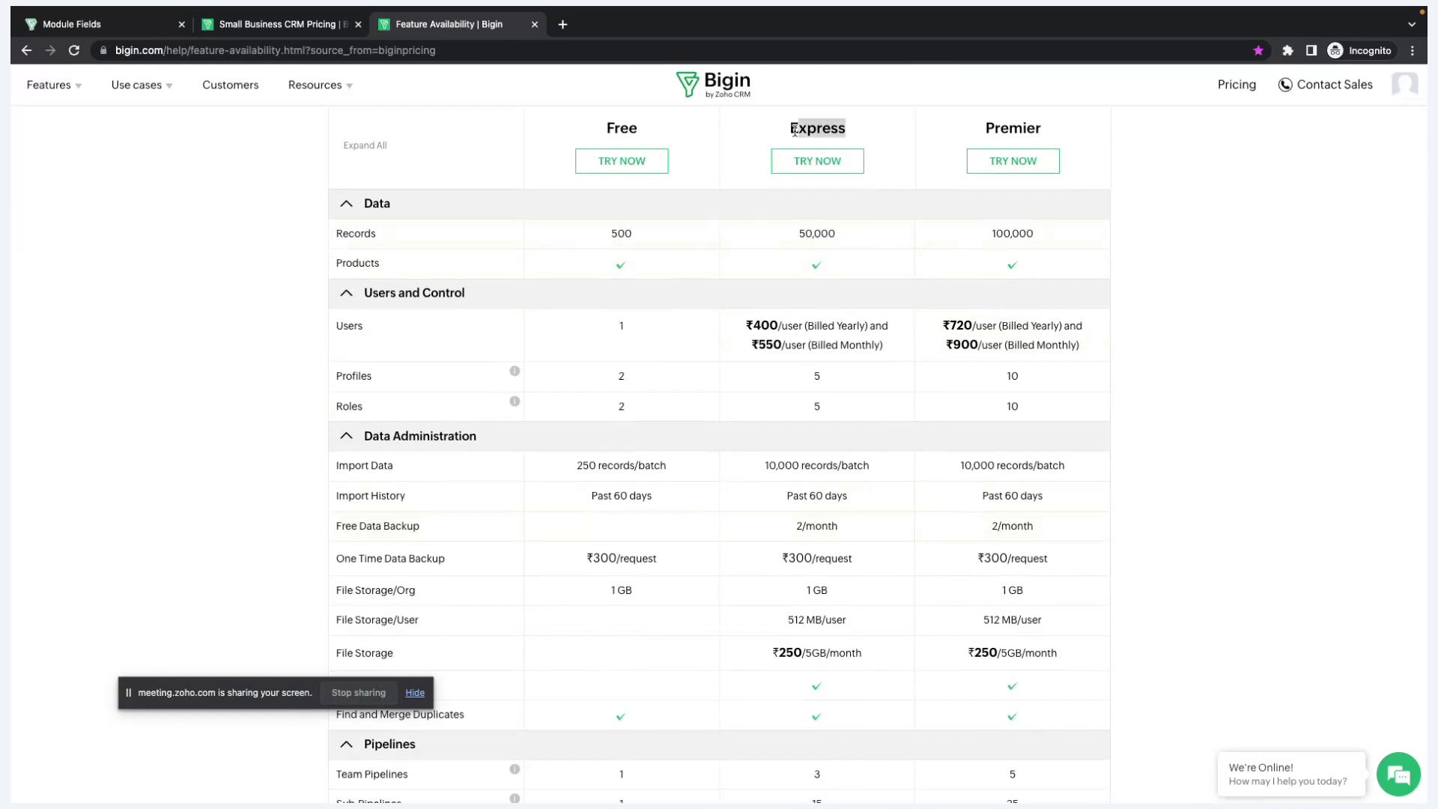
drag(1066, 129, 969, 132)
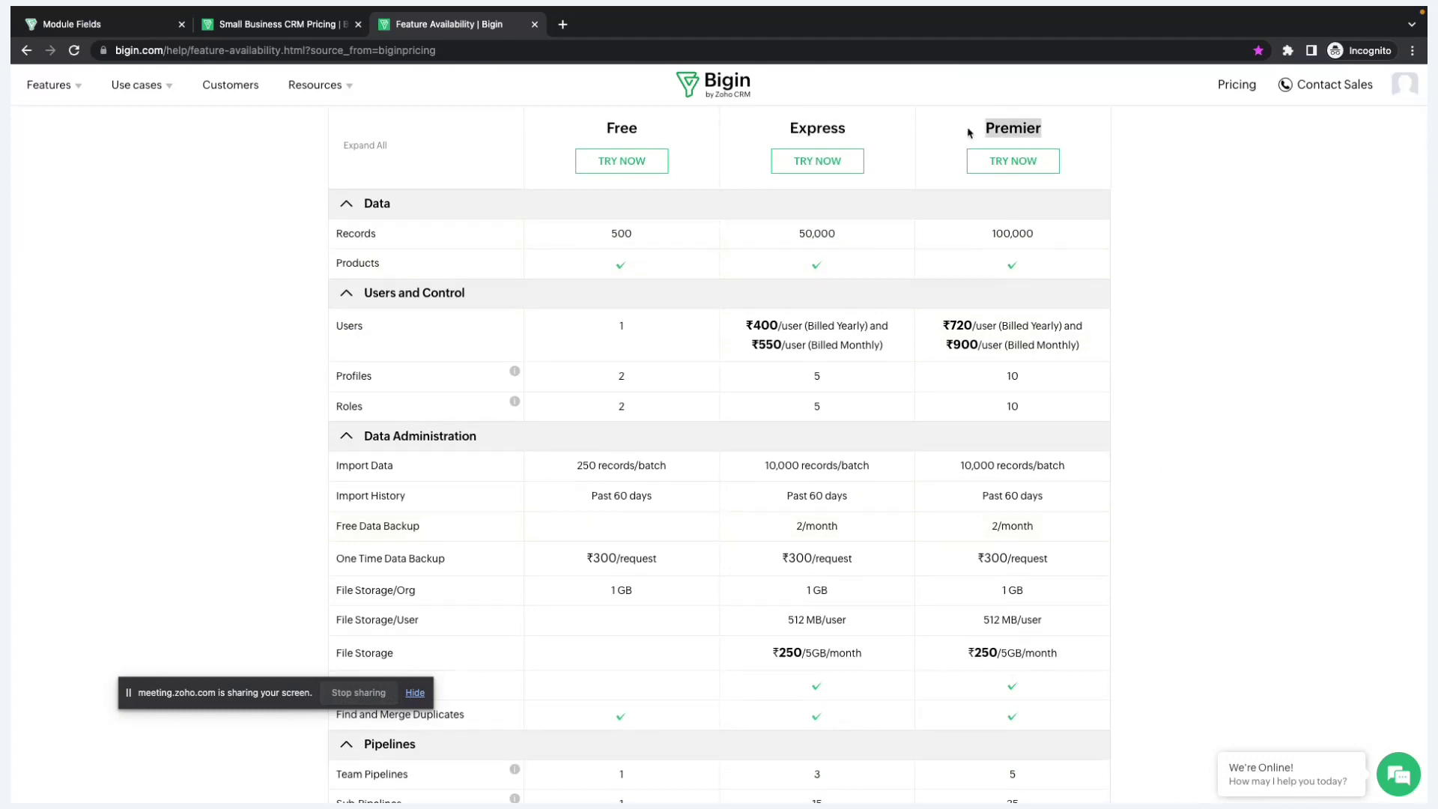
click(409, 137)
Step: Switch back to the CRM and open the Contacts list
click(97, 32)
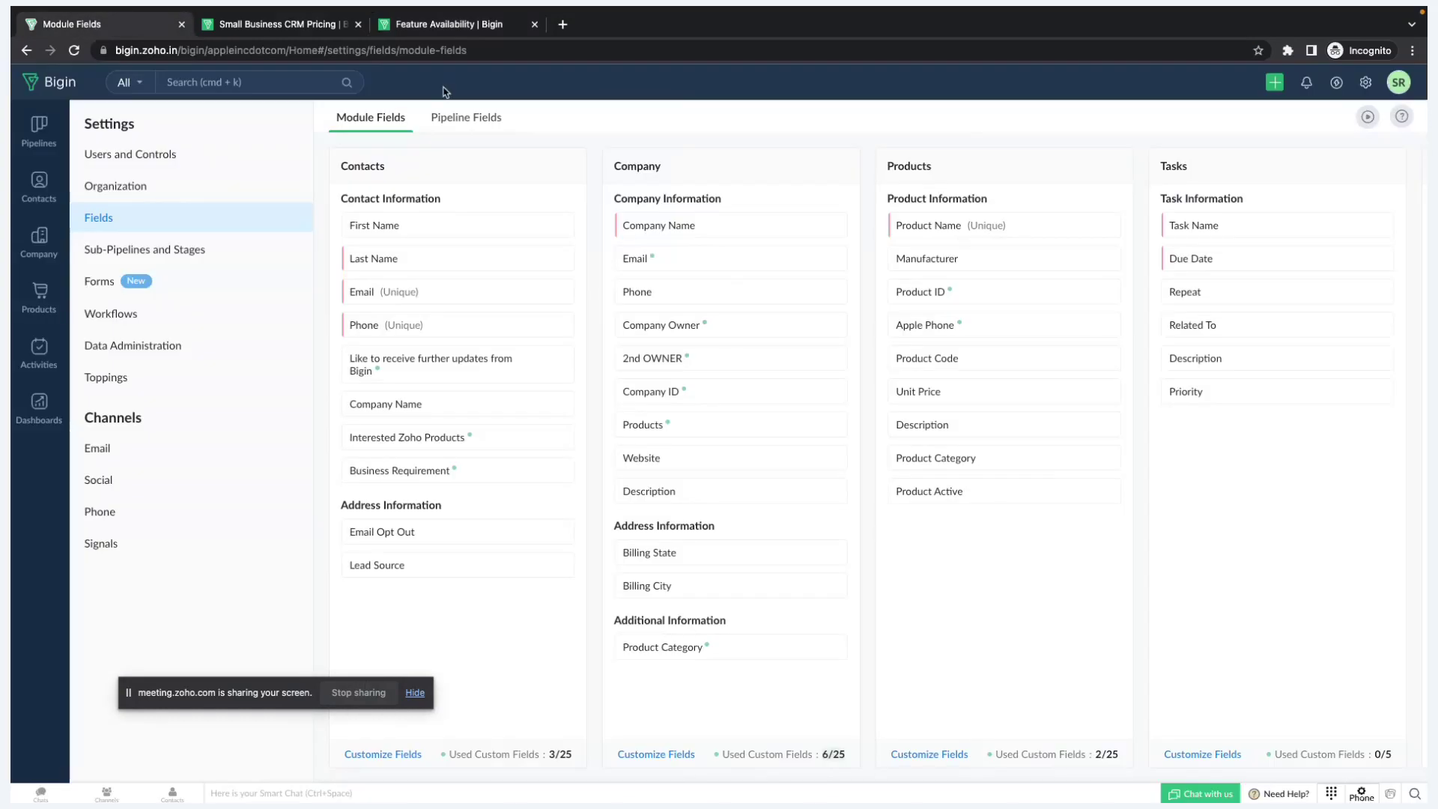
click(23, 196)
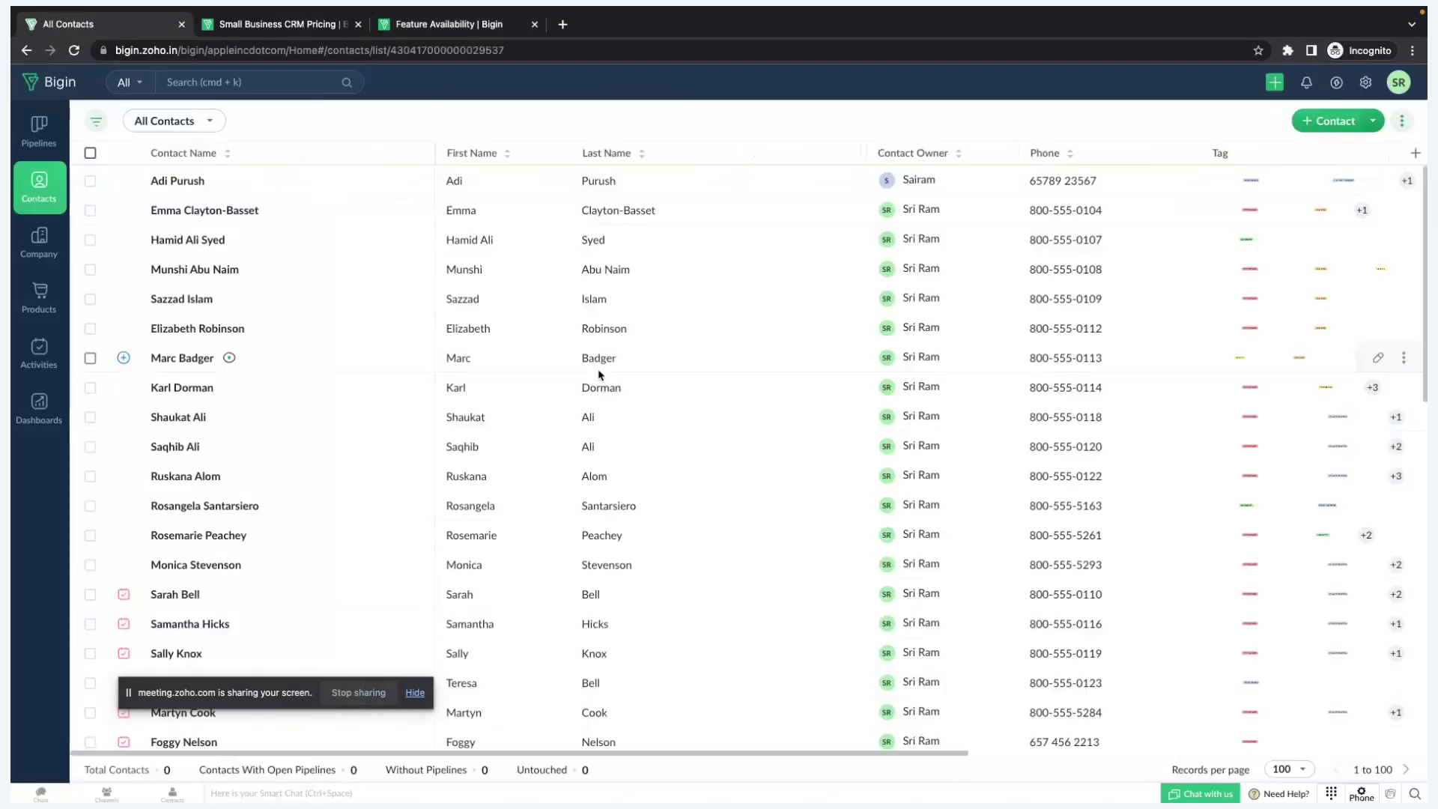